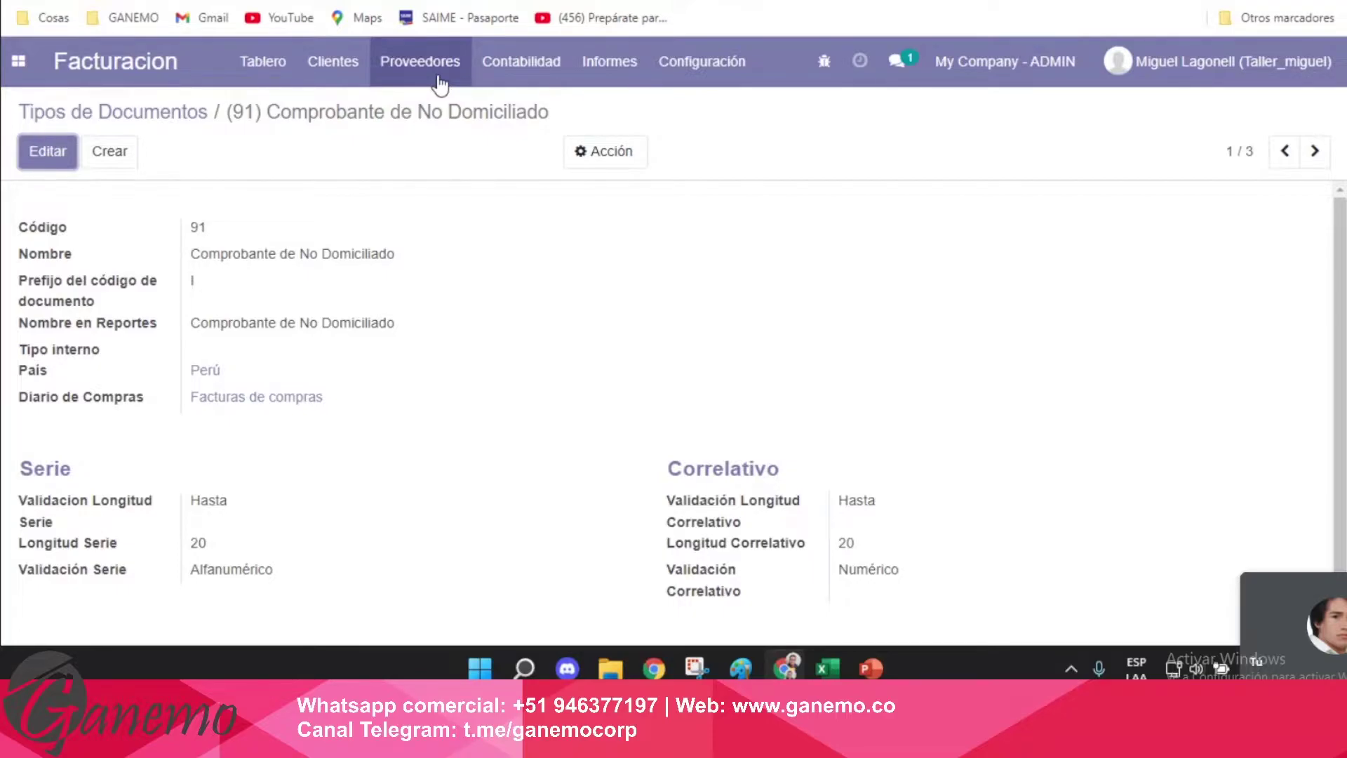
- Review the workshop-topics agenda on PowerPoint slide 2, then return to the Odoo window
{"action": "mouse_move", "coordinate": [870, 668]}
{"action": "left_click", "coordinate": [887, 665]}
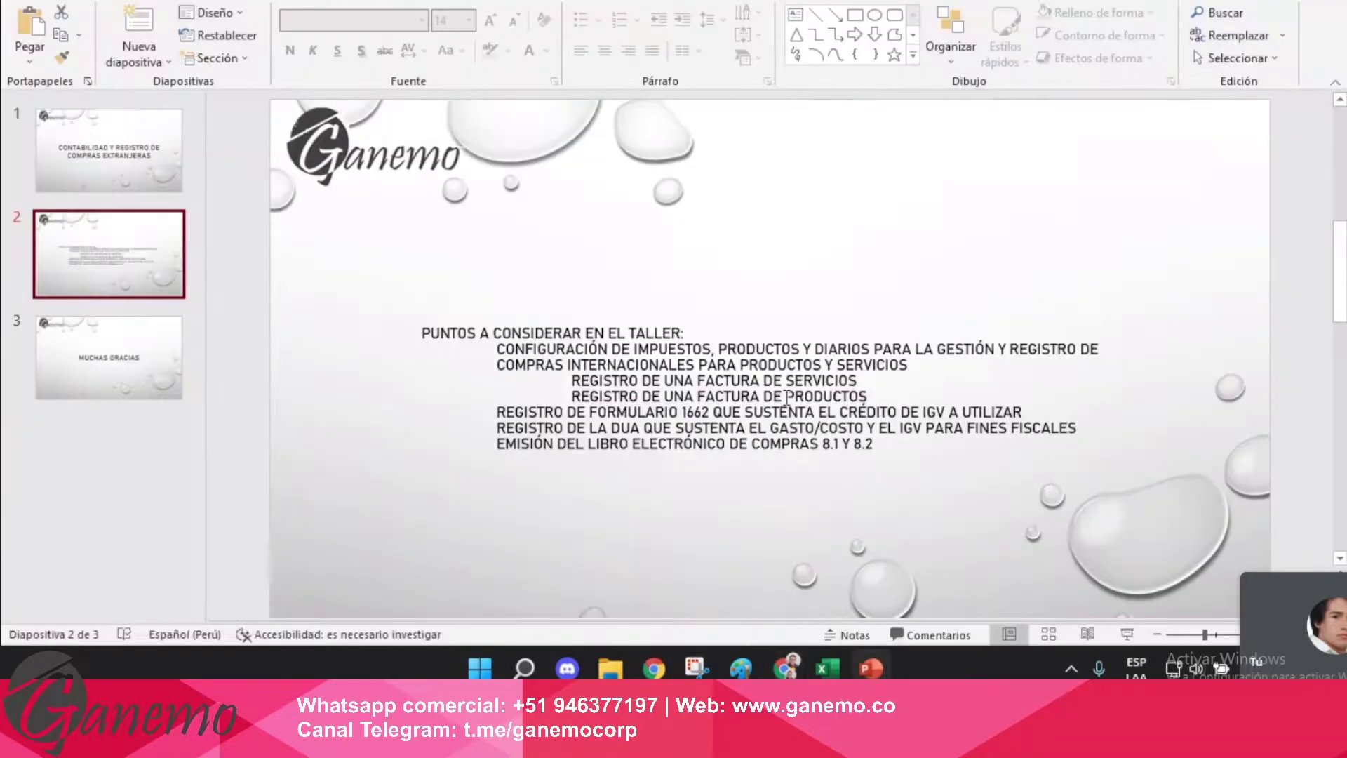
{"action": "double_click", "coordinate": [804, 380]}
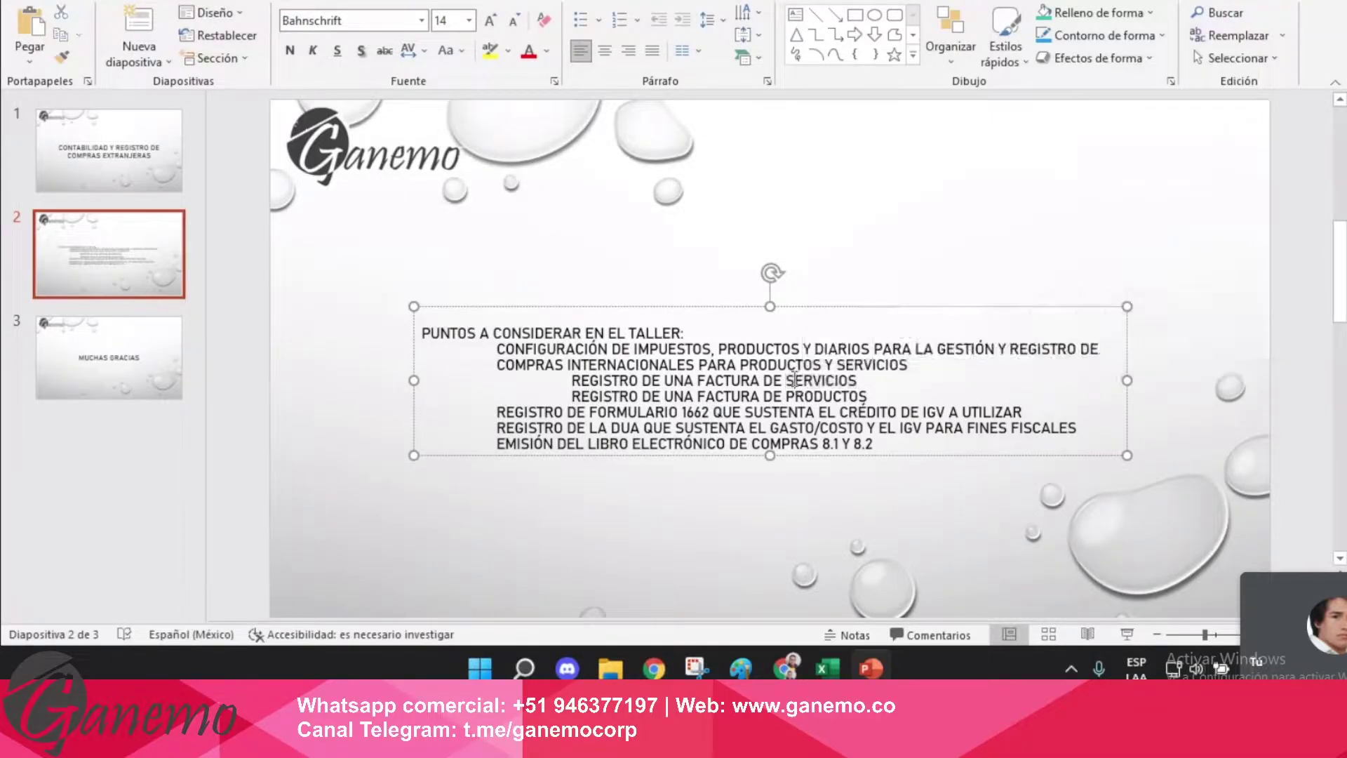
{"action": "key", "text": "ctrl+a"}
{"action": "left_click", "coordinate": [793, 381]}
{"action": "double_click", "coordinate": [793, 381]}
{"action": "key", "text": "ctrl+a"}
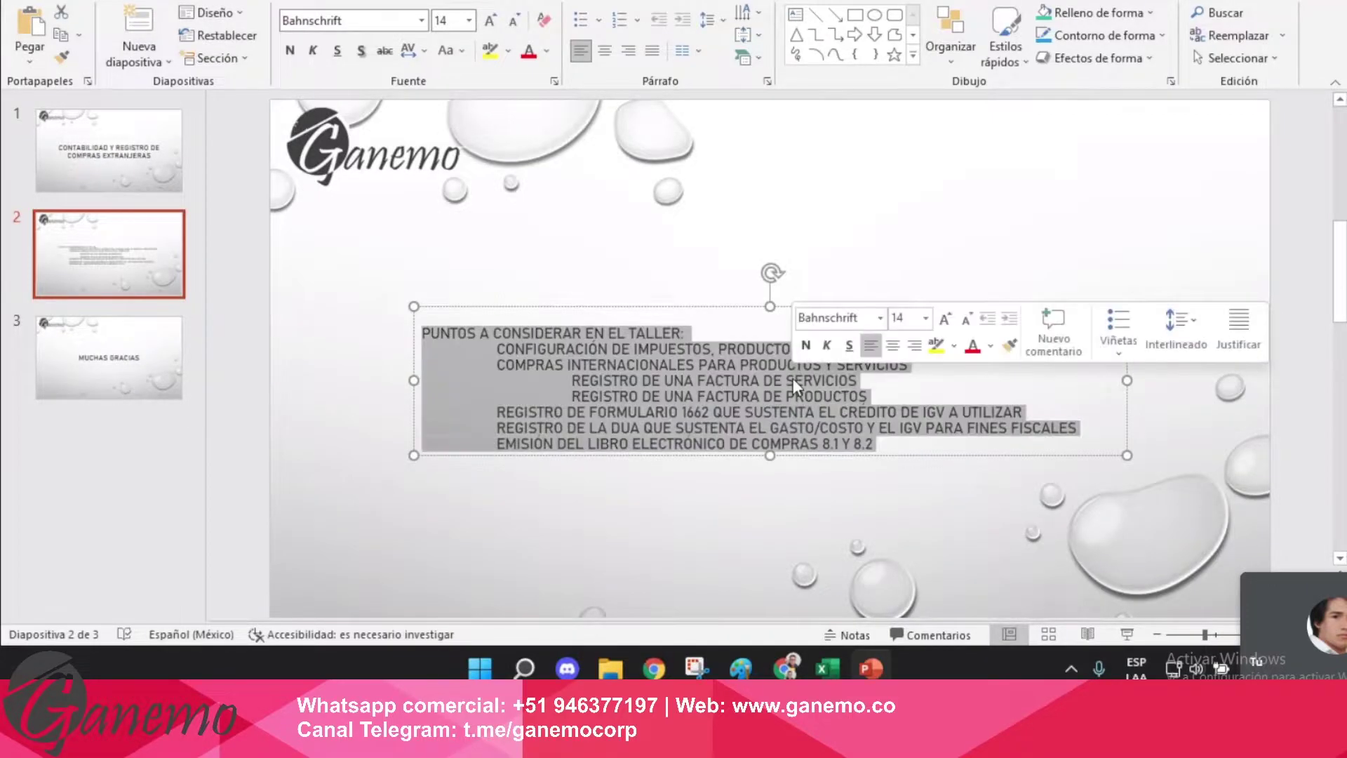
{"action": "left_click", "coordinate": [794, 381]}
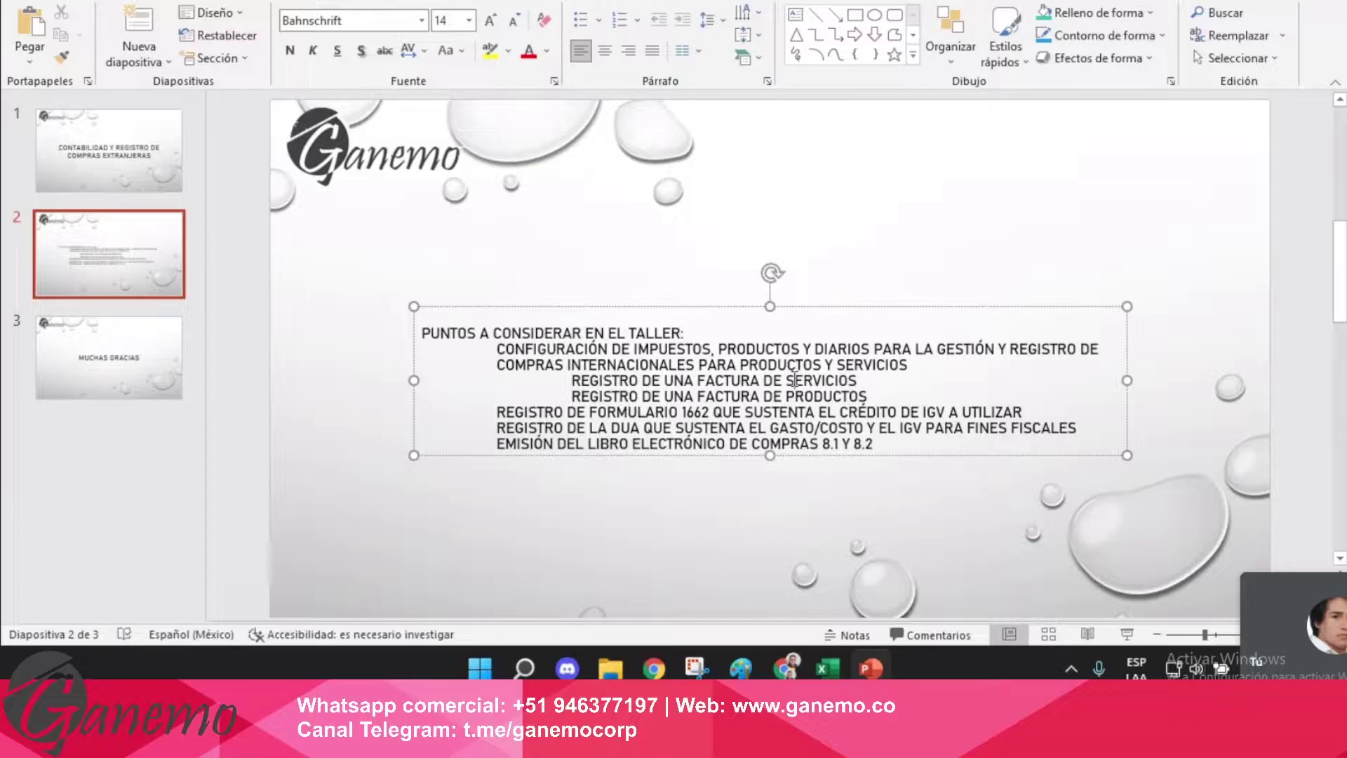
{"action": "key", "text": "alt+Tab"}
- Glance at the vendor bills, then browse the apps menu into the Compras purchasing app
{"action": "left_click", "coordinate": [420, 61]}
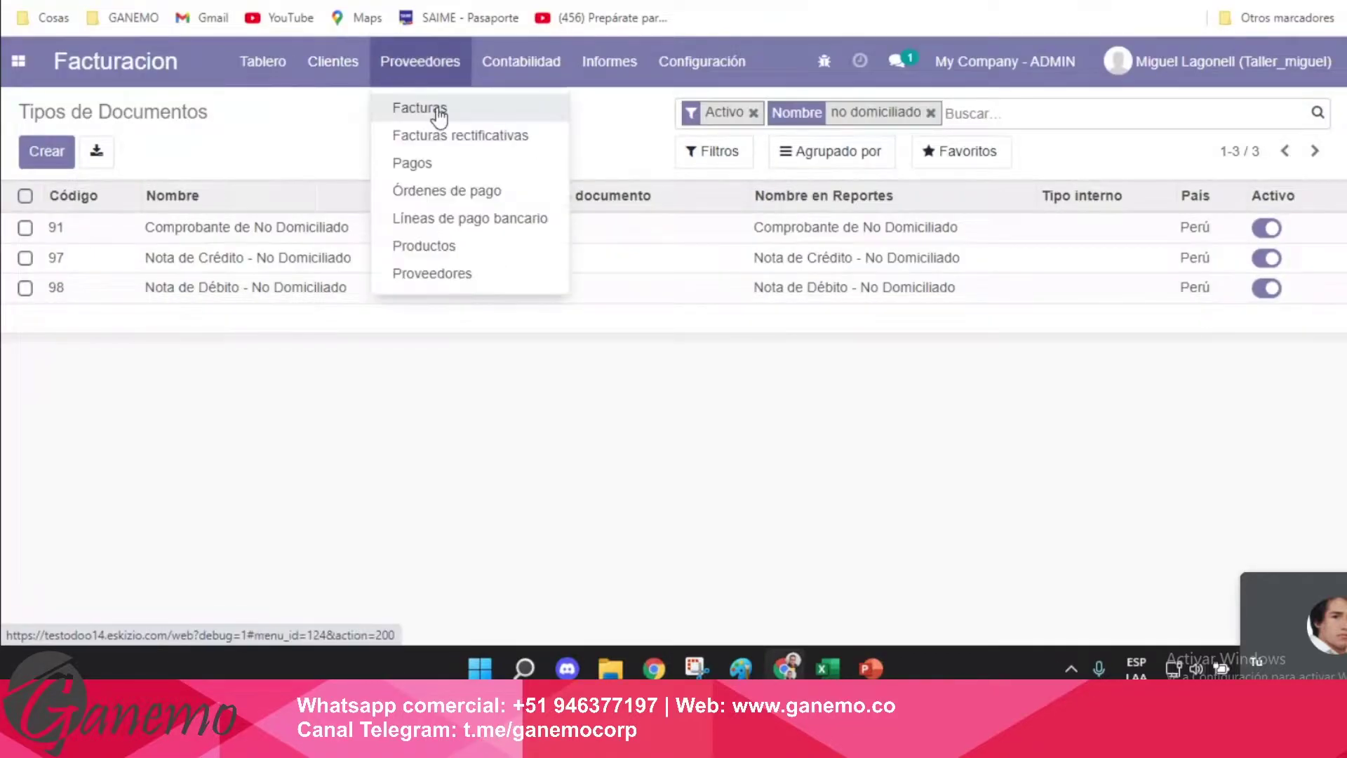
{"action": "left_click", "coordinate": [445, 113]}
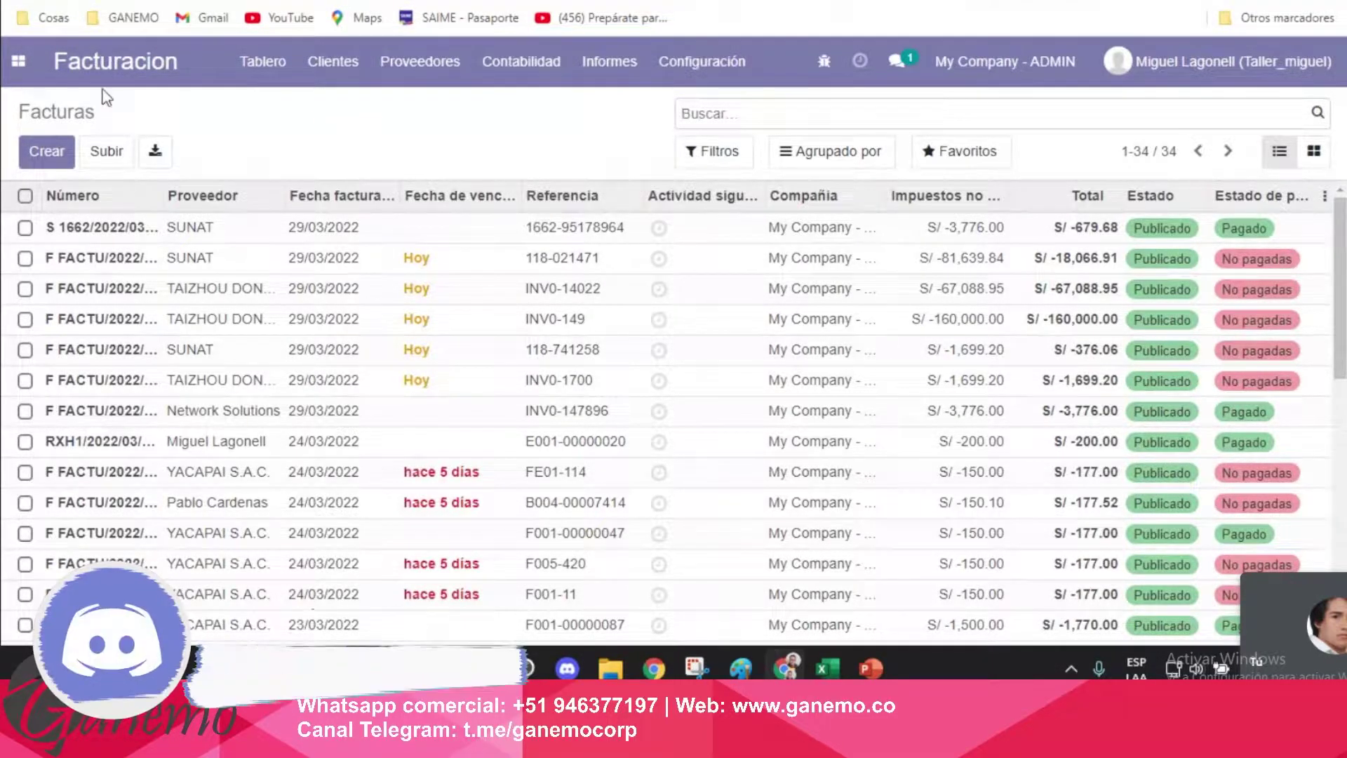
{"action": "left_click", "coordinate": [18, 61]}
{"action": "left_click", "coordinate": [354, 149]}
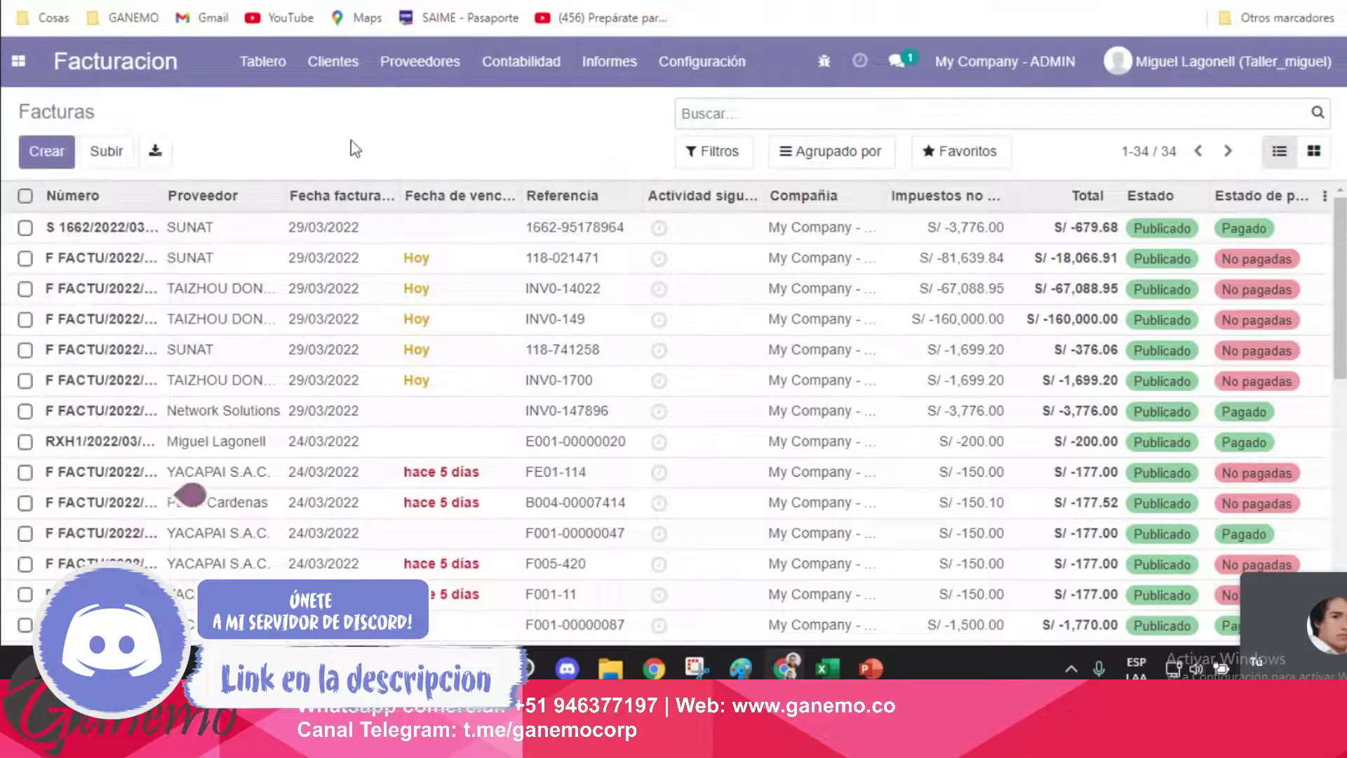
{"action": "left_click", "coordinate": [18, 61]}
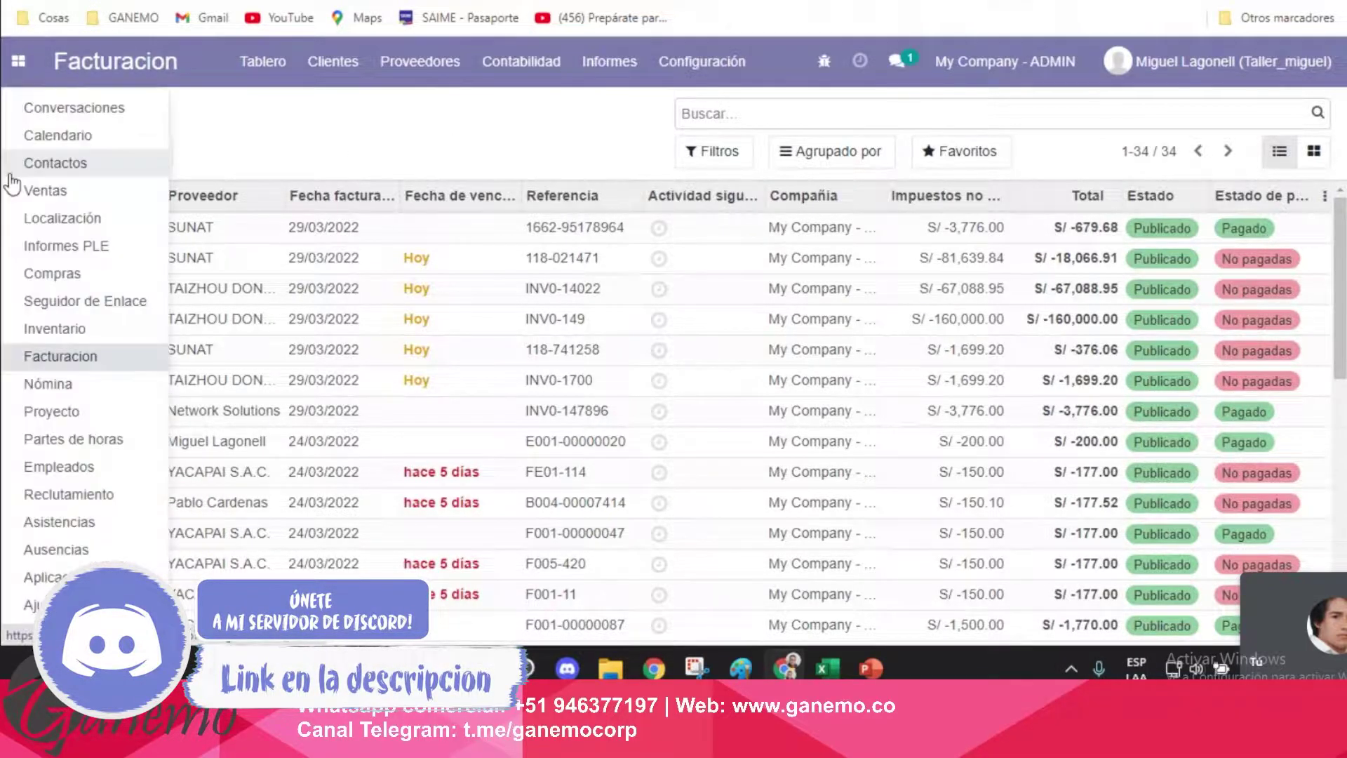
{"action": "left_click", "coordinate": [53, 274]}
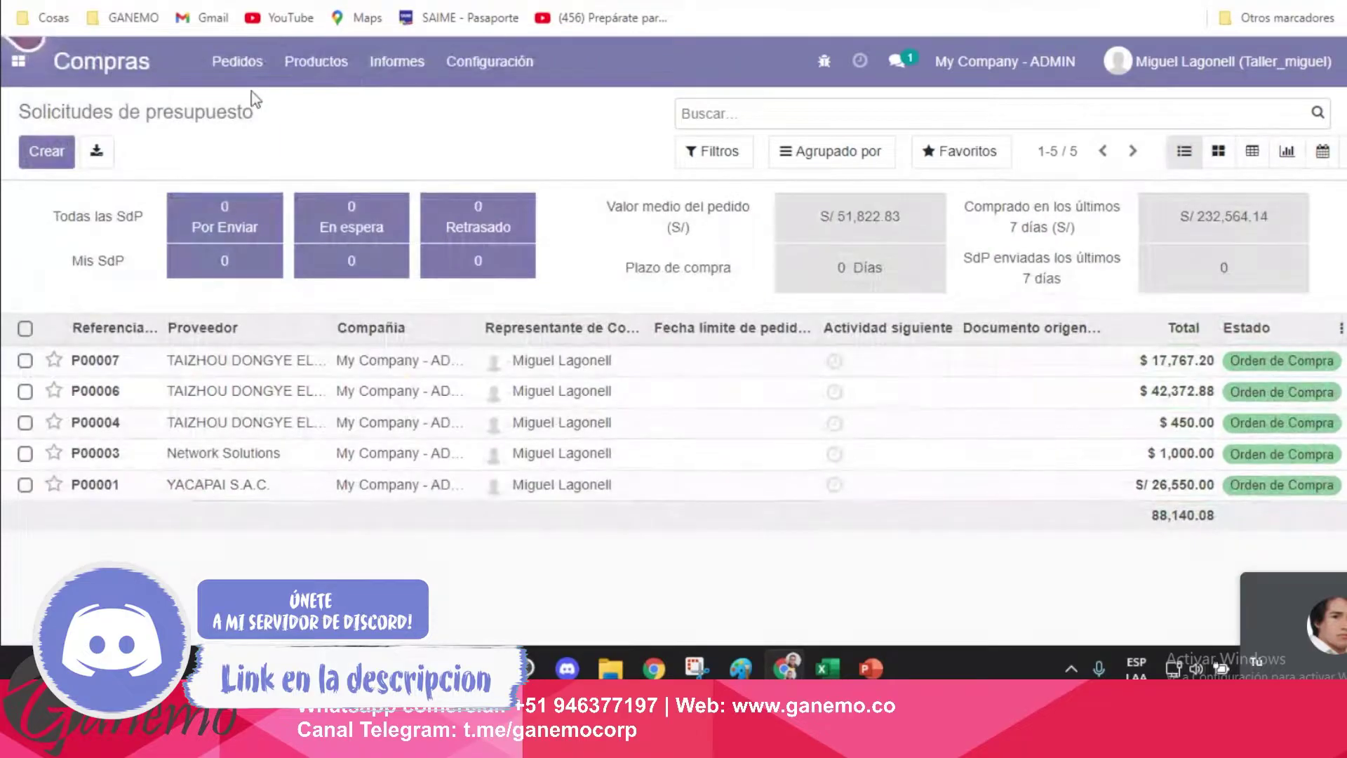
- Return to Facturación and open the Proveedores > Facturas list of 34 vendor bills
{"action": "left_click", "coordinate": [19, 61]}
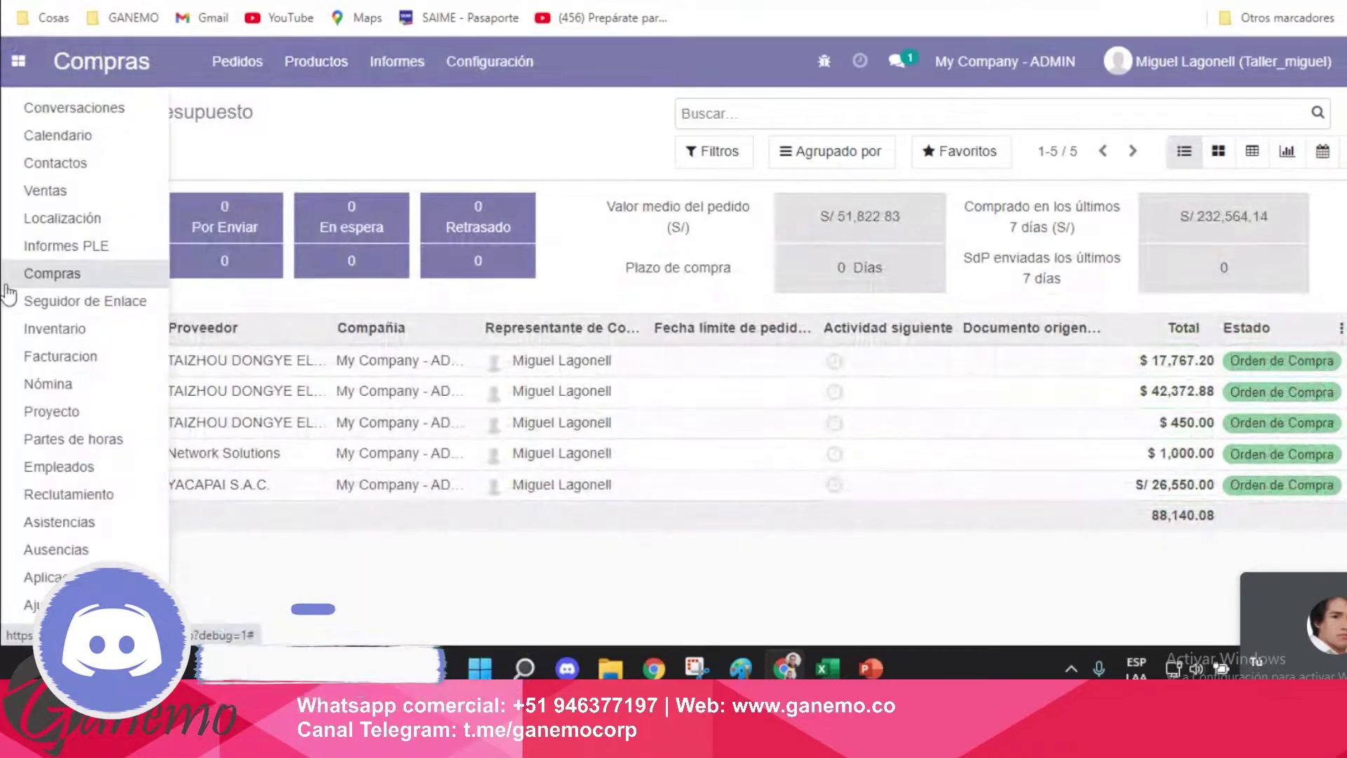
{"action": "left_click", "coordinate": [72, 364]}
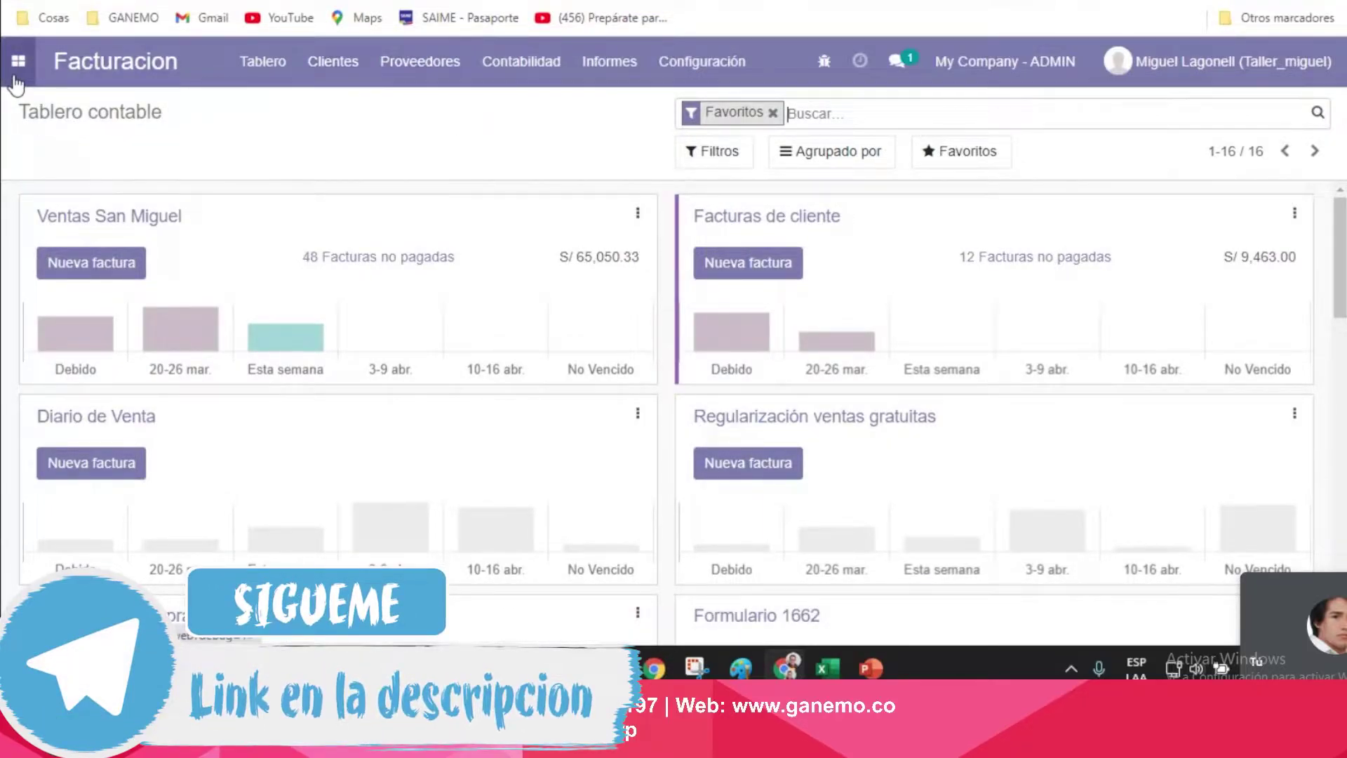
{"action": "left_click", "coordinate": [400, 77]}
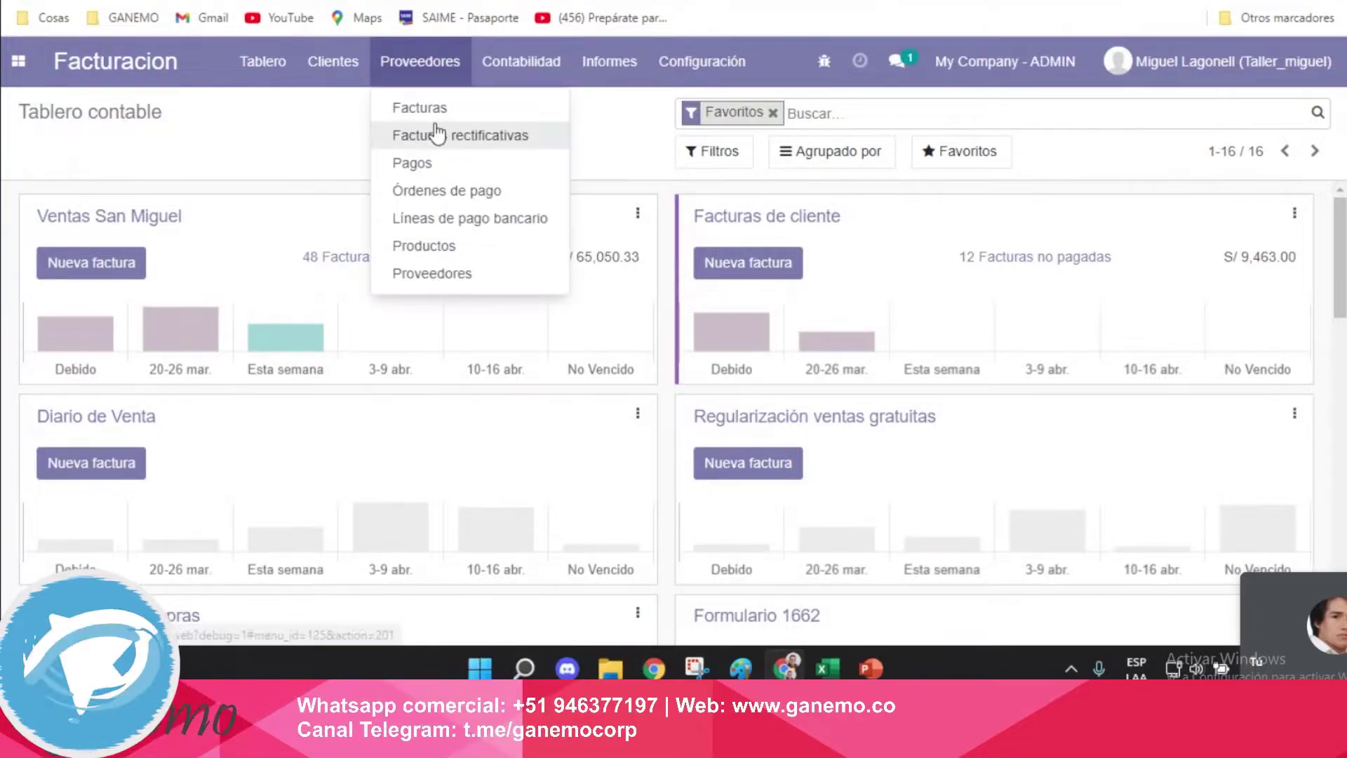
{"action": "left_click", "coordinate": [436, 126]}
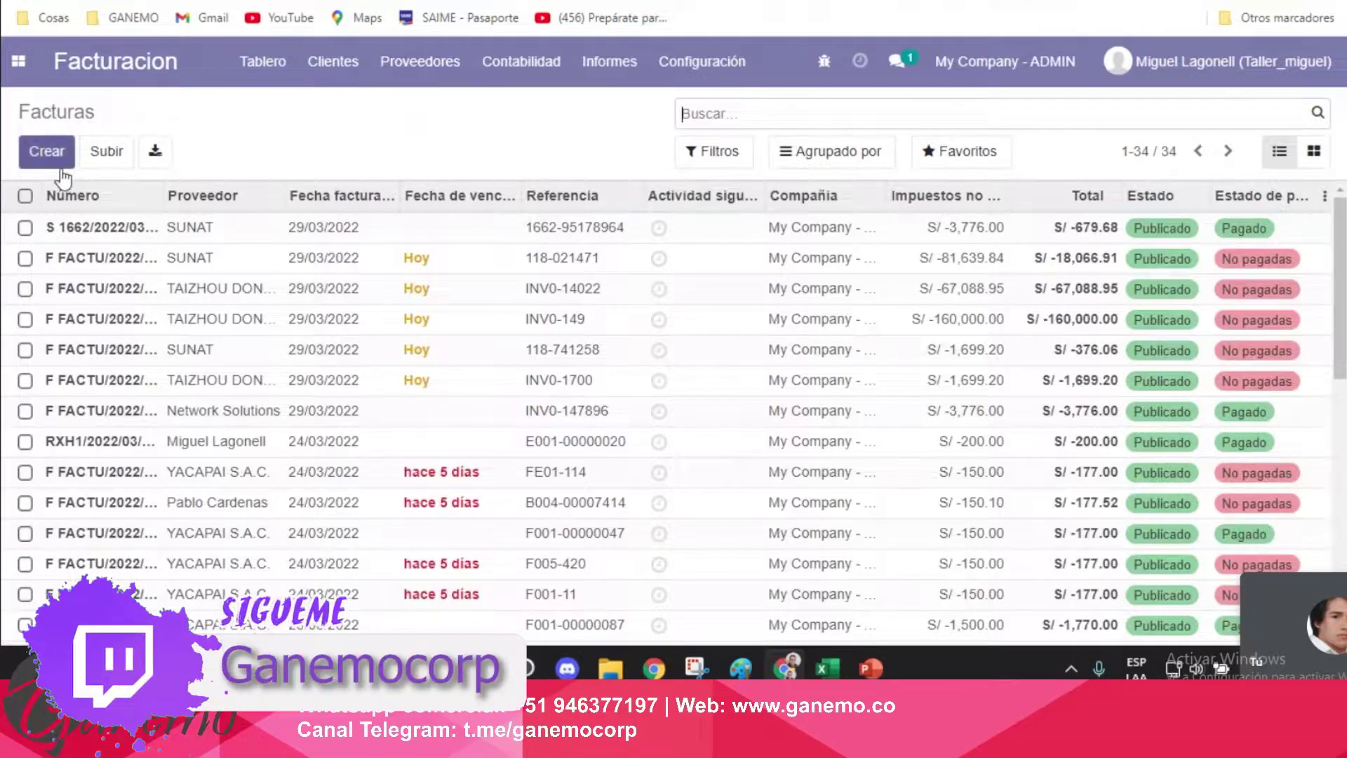
- Start a blank vendor bill, check its Proveedor choices, then open the 8-supplier Proveedores directory
{"action": "left_click", "coordinate": [56, 166]}
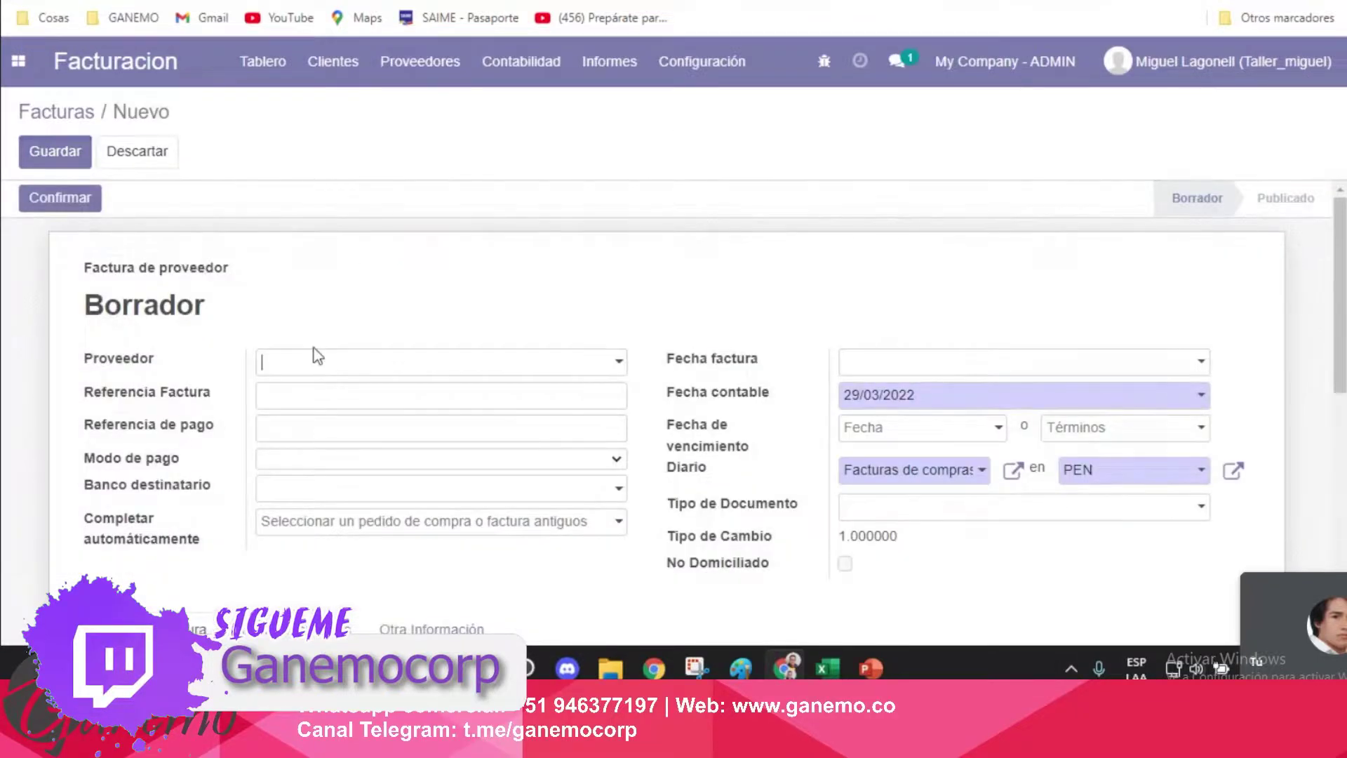
{"action": "left_click", "coordinate": [322, 363]}
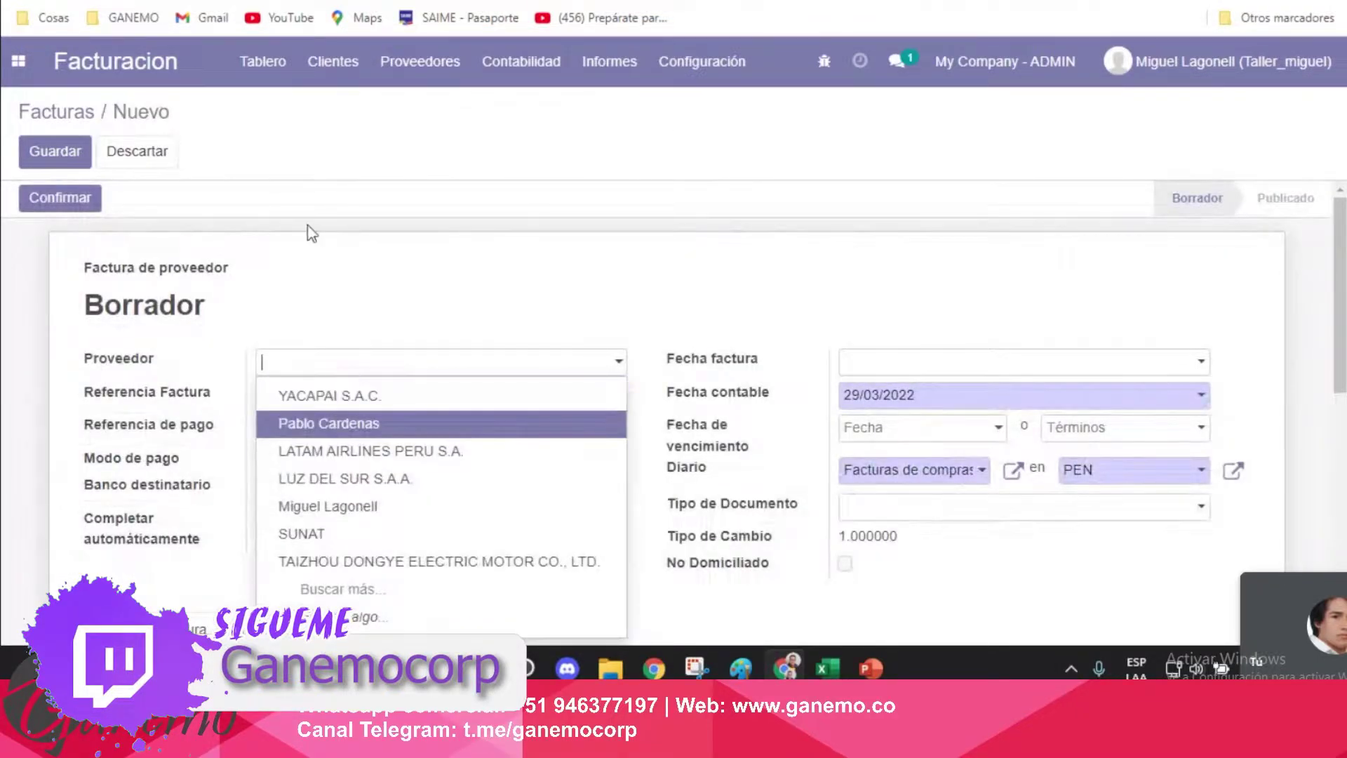
{"action": "left_click", "coordinate": [323, 78]}
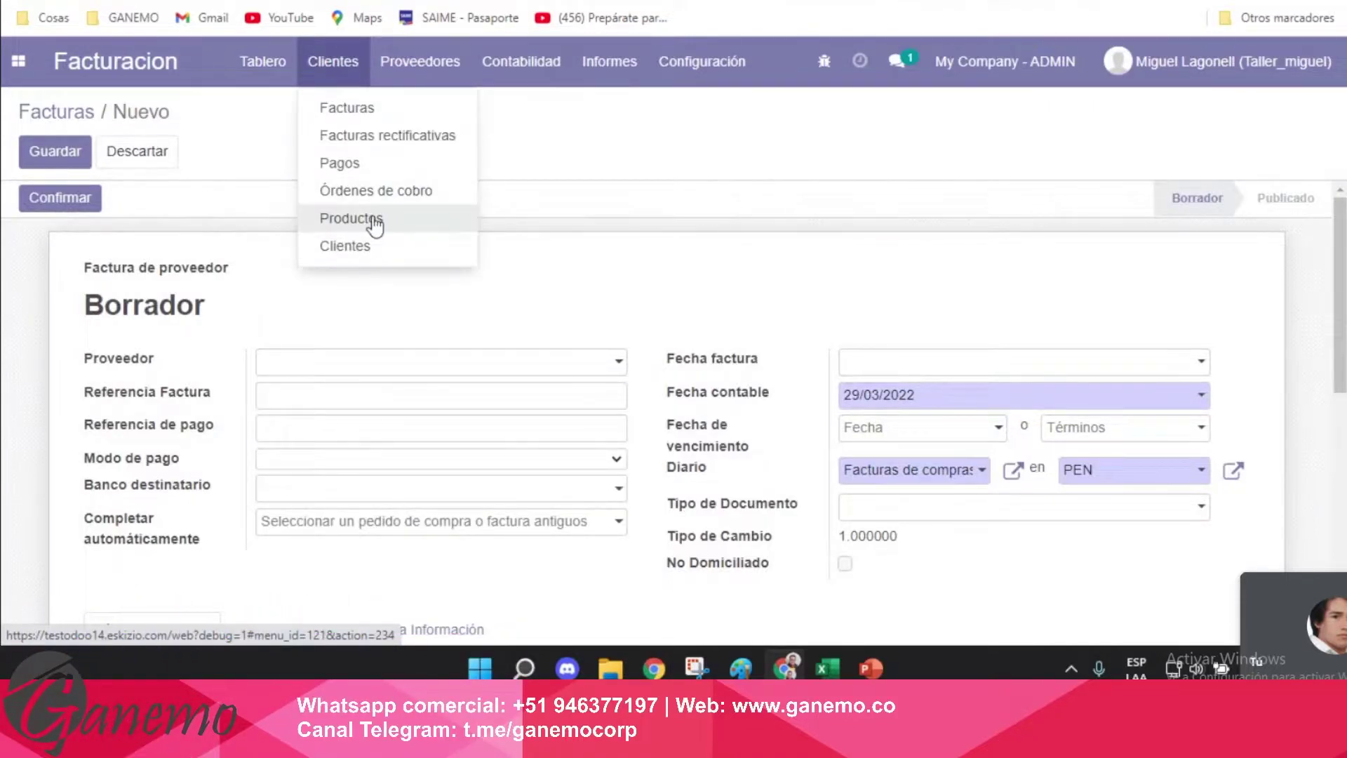
{"action": "mouse_move", "coordinate": [420, 61]}
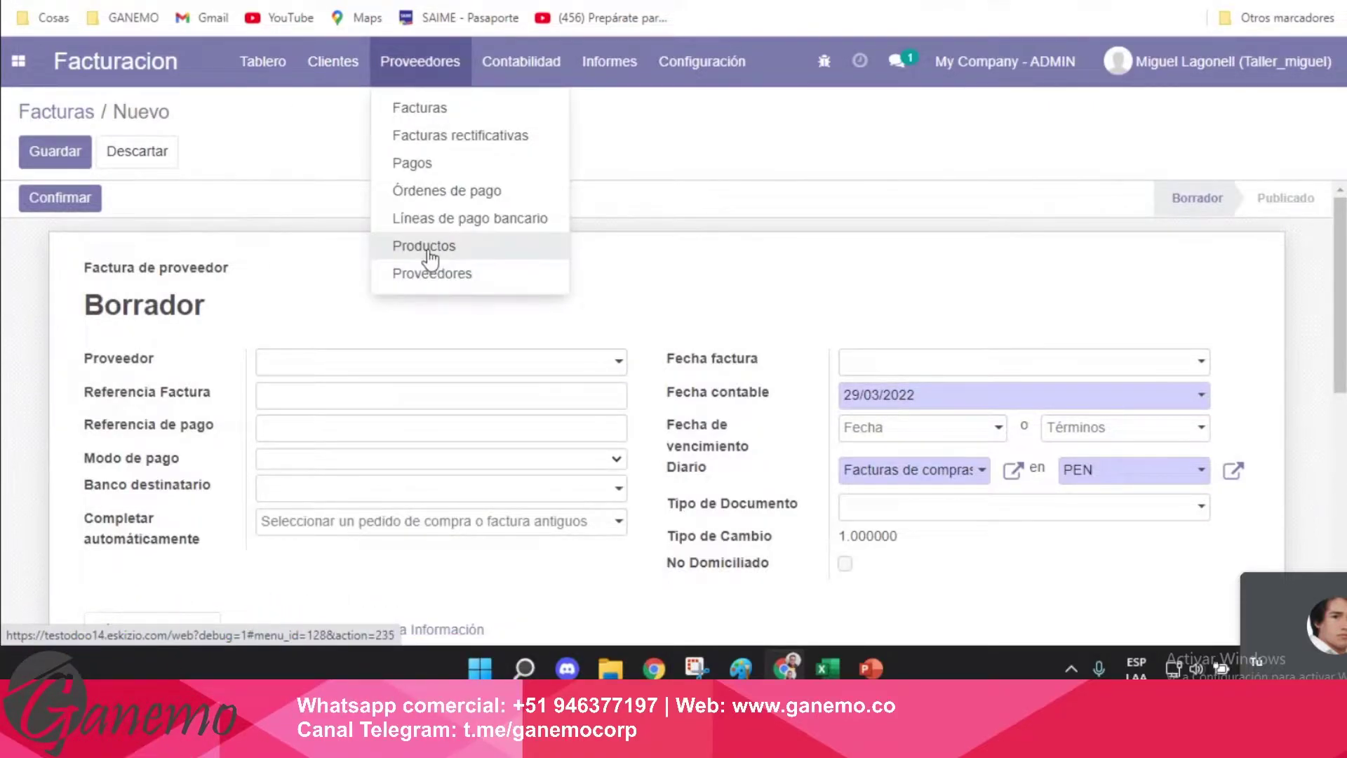
{"action": "left_click", "coordinate": [433, 277]}
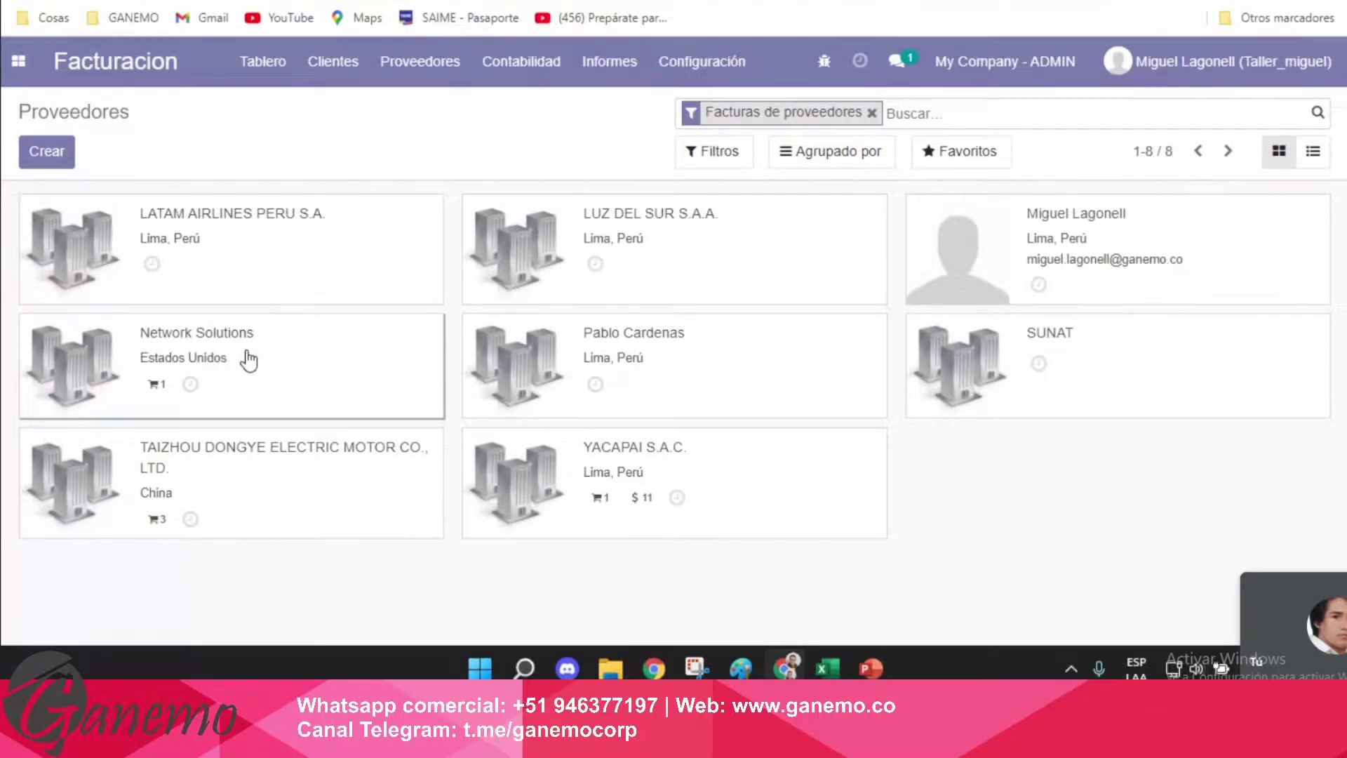
- Inspect the Network Solutions vendor's name and country fields in edit mode, save, and return
{"action": "left_click", "coordinate": [421, 326]}
{"action": "triple_click", "coordinate": [277, 280]}
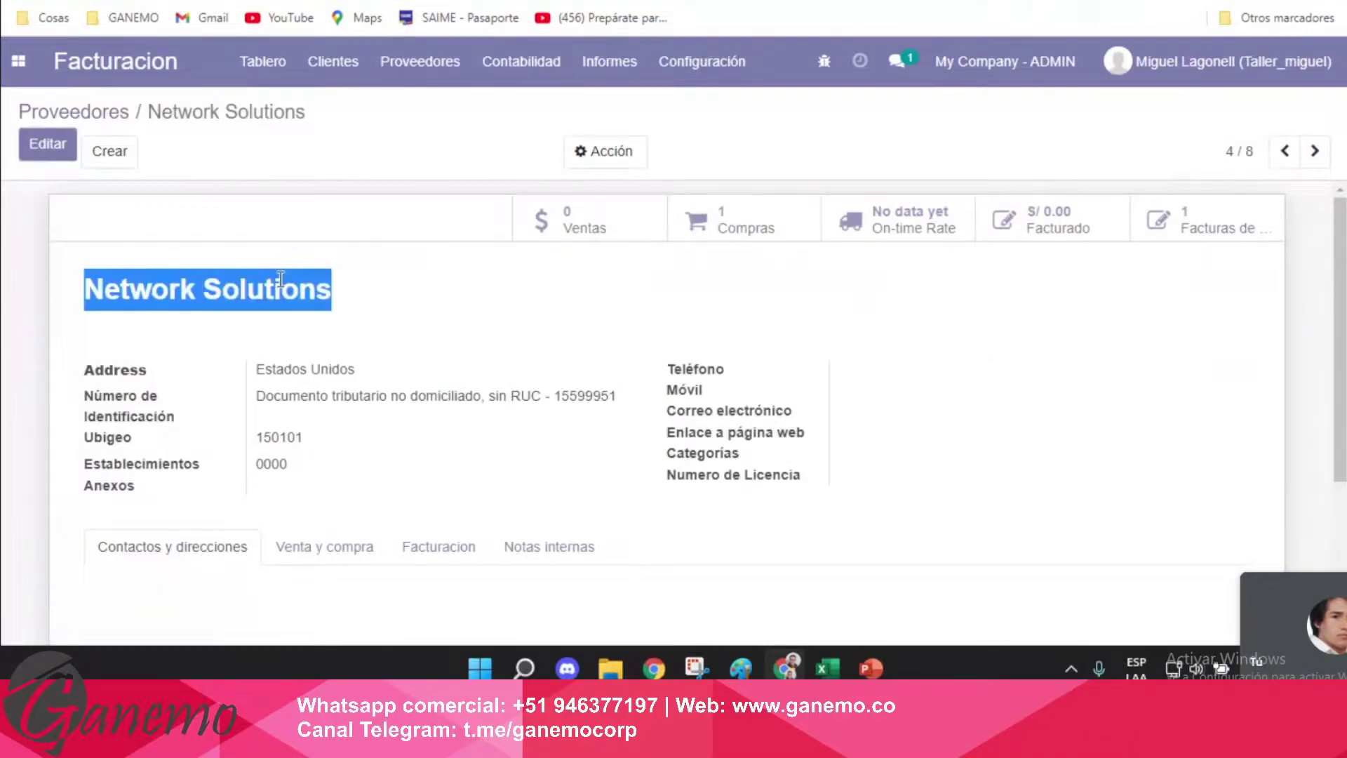
{"action": "key", "text": "alt+a"}
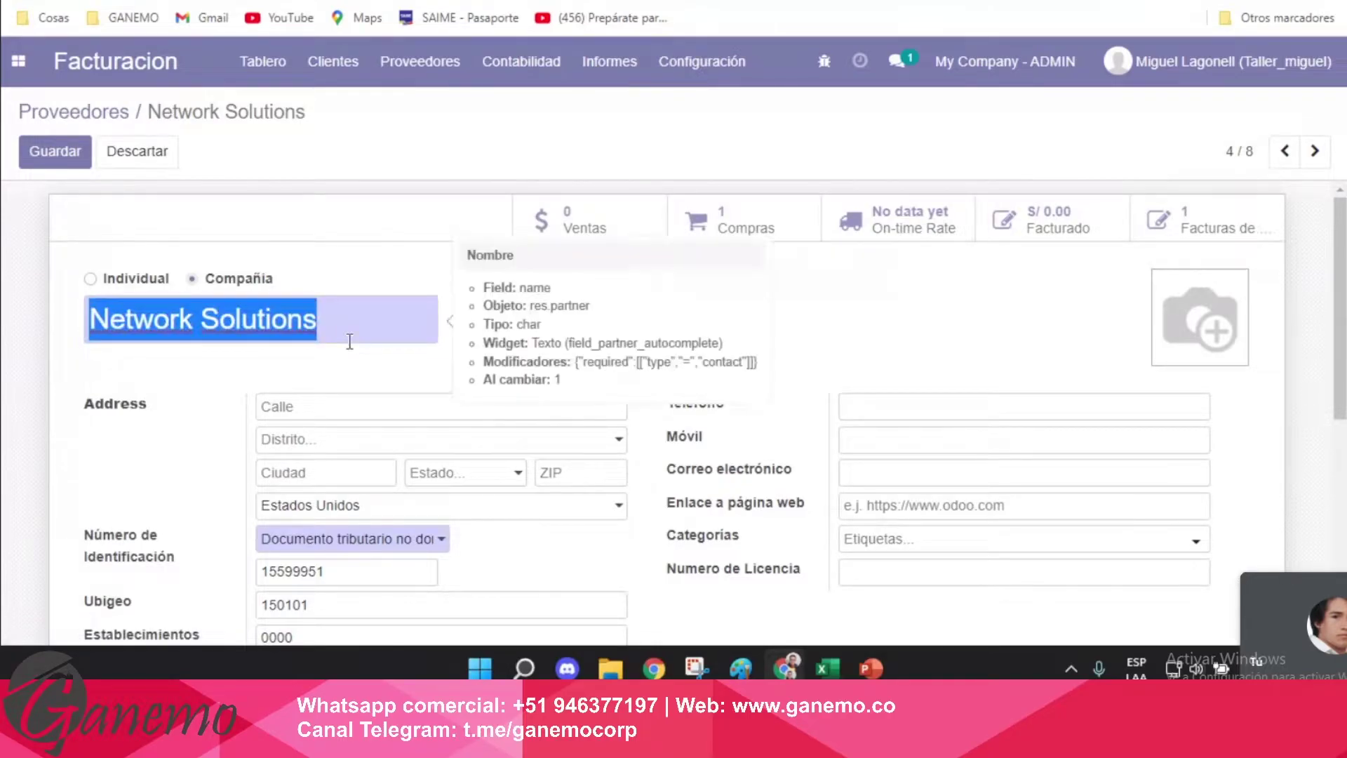
{"action": "left_click", "coordinate": [387, 510]}
{"action": "left_click", "coordinate": [219, 418]}
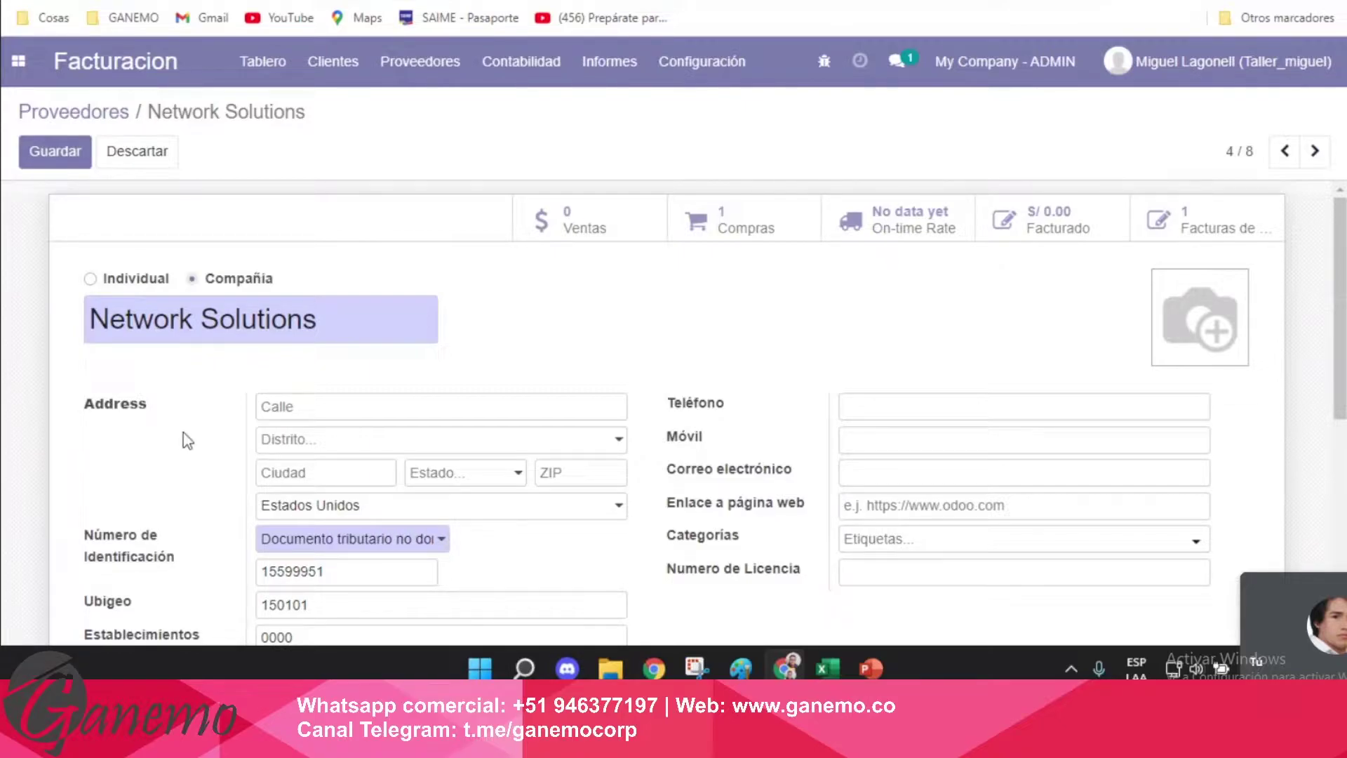
{"action": "scroll", "coordinate": [183, 432], "scroll_direction": "down", "scroll_amount": 3}
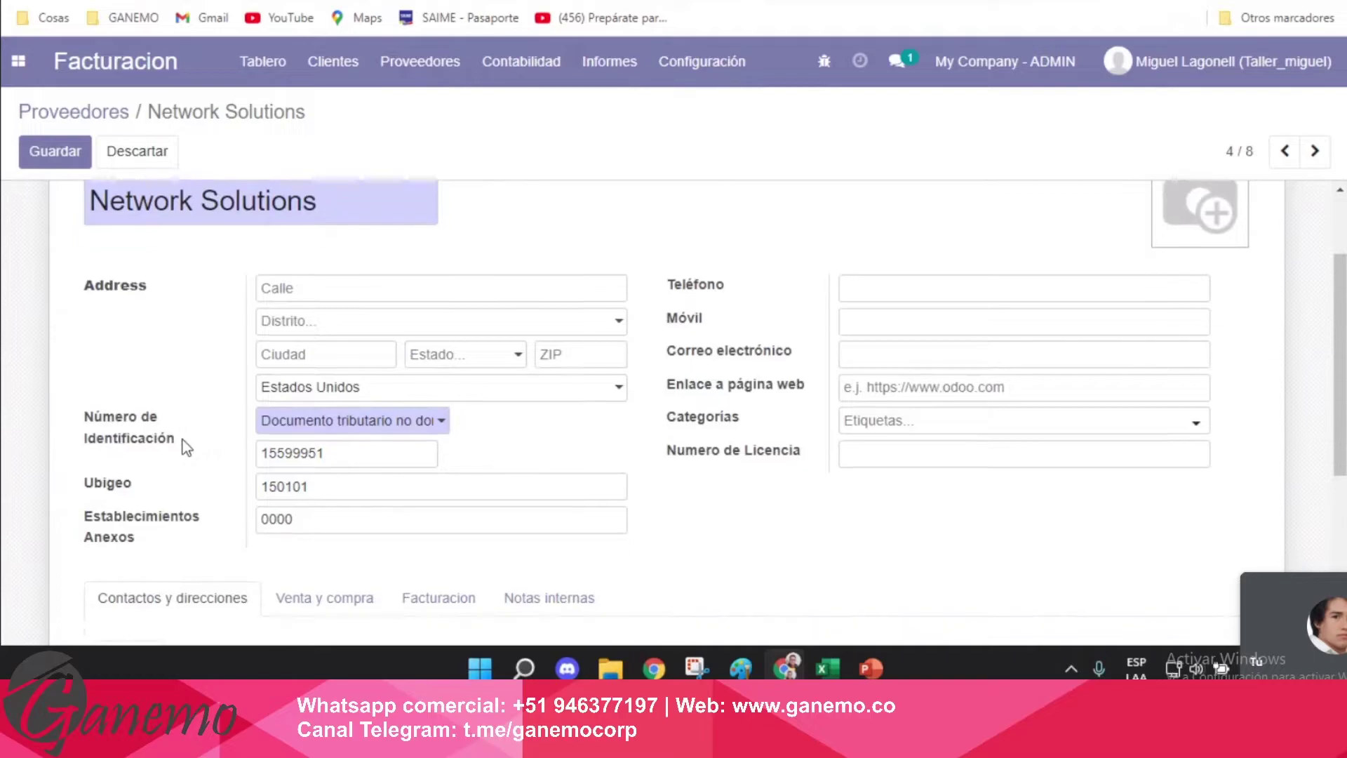
{"action": "left_click", "coordinate": [53, 151]}
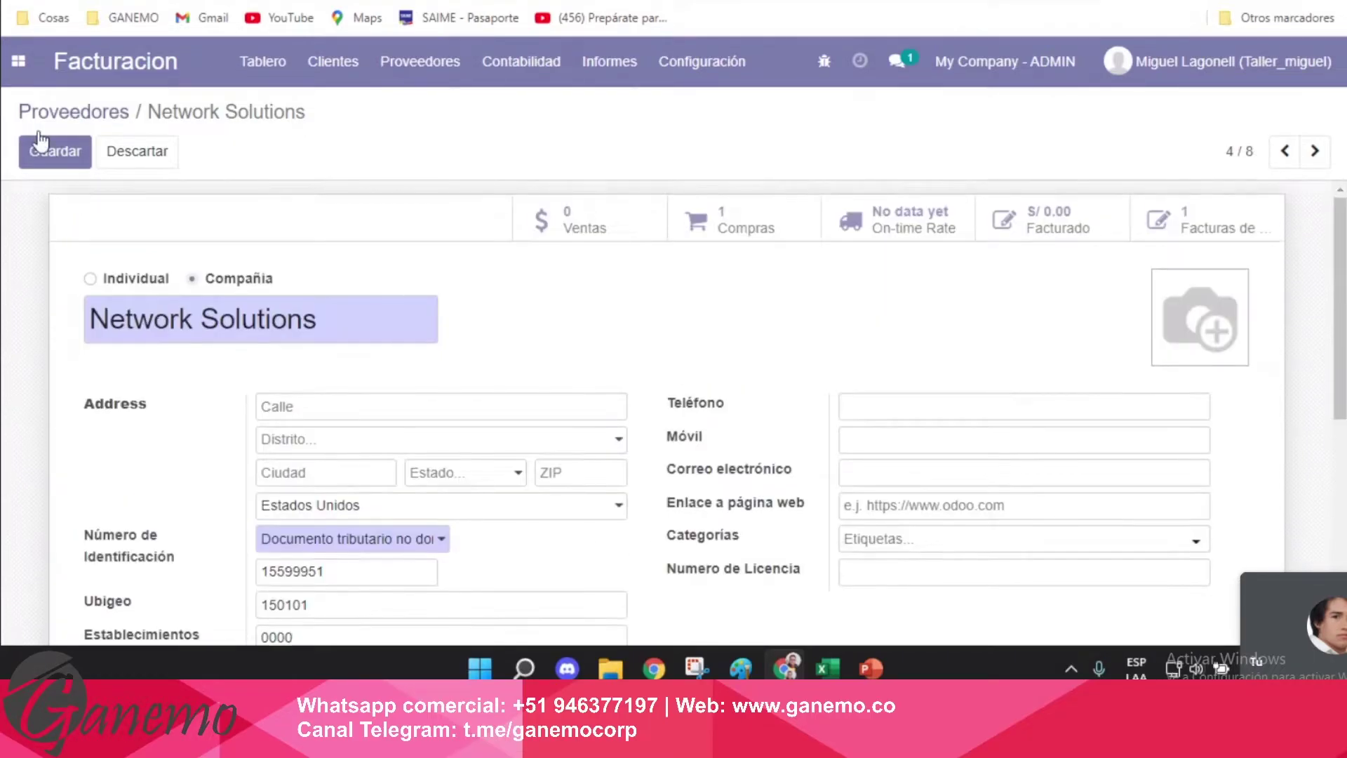
{"action": "left_click", "coordinate": [76, 115]}
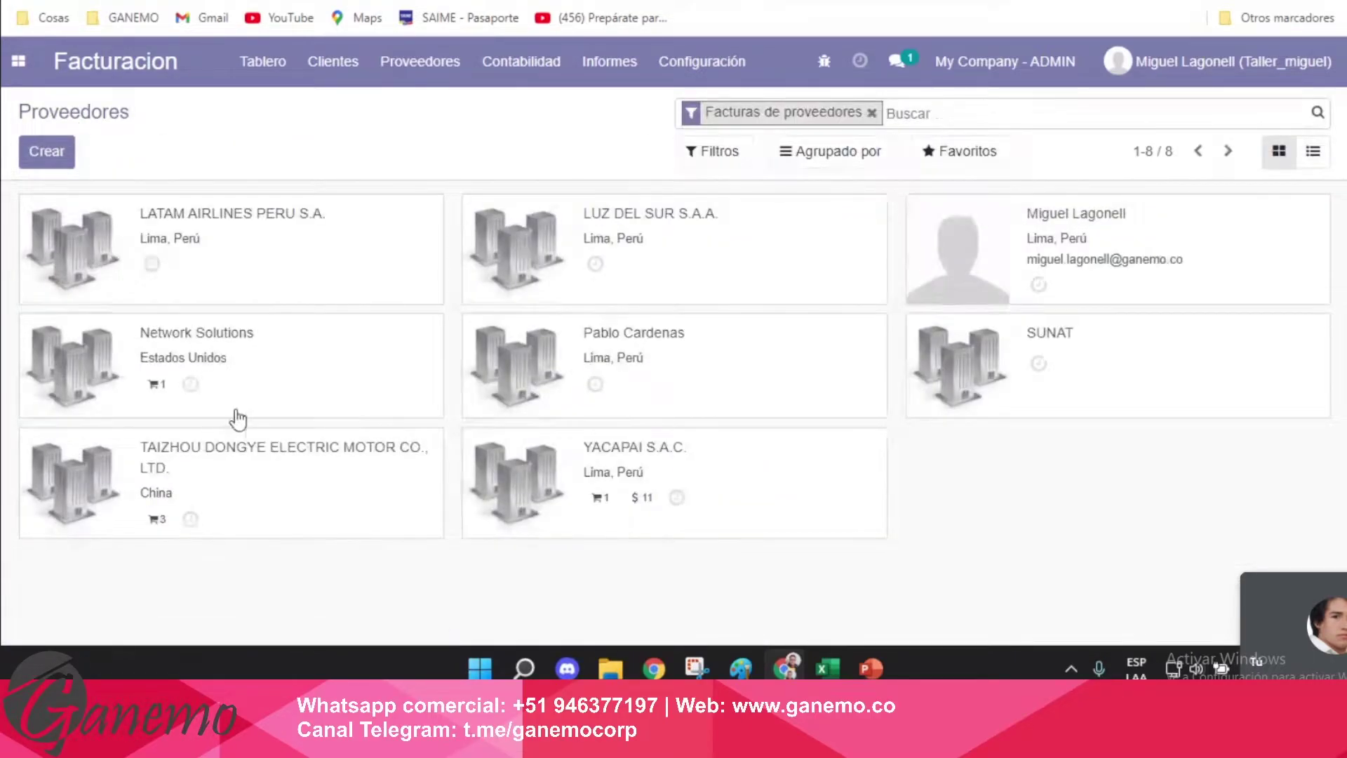
- Review TAIZHOU DONGYE's China address, Facturación accounts and Venta y compra settings
{"action": "left_click", "coordinate": [286, 456]}
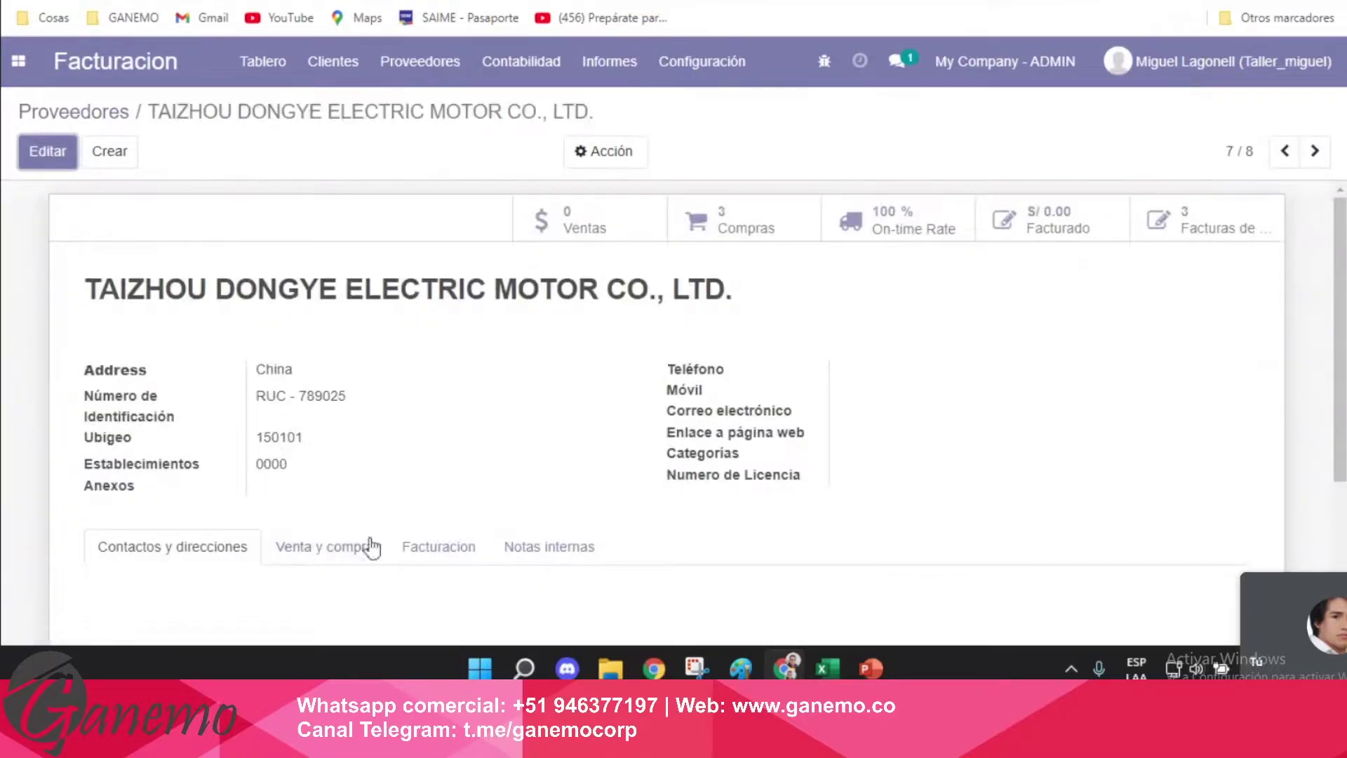
{"action": "triple_click", "coordinate": [277, 289]}
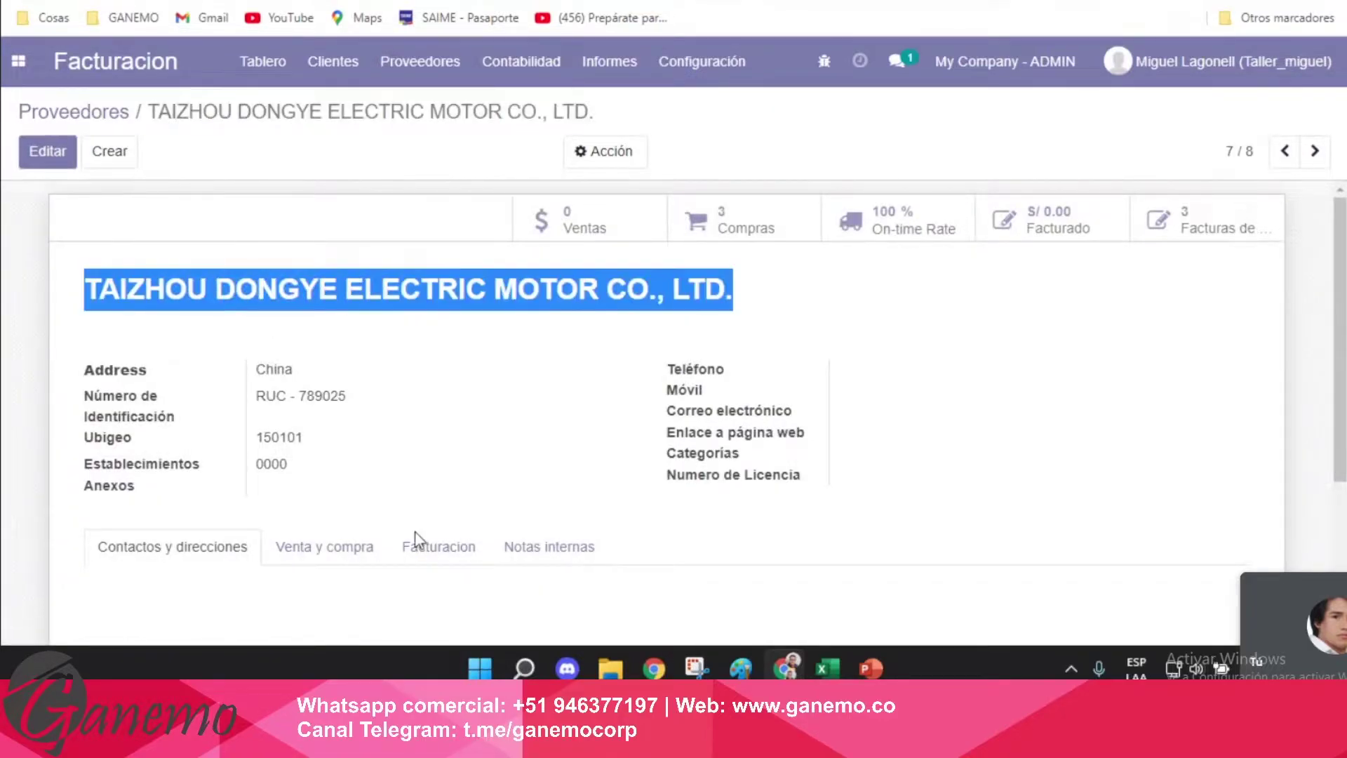
{"action": "left_click", "coordinate": [431, 554]}
{"action": "scroll", "coordinate": [352, 516], "scroll_direction": "down", "scroll_amount": 4}
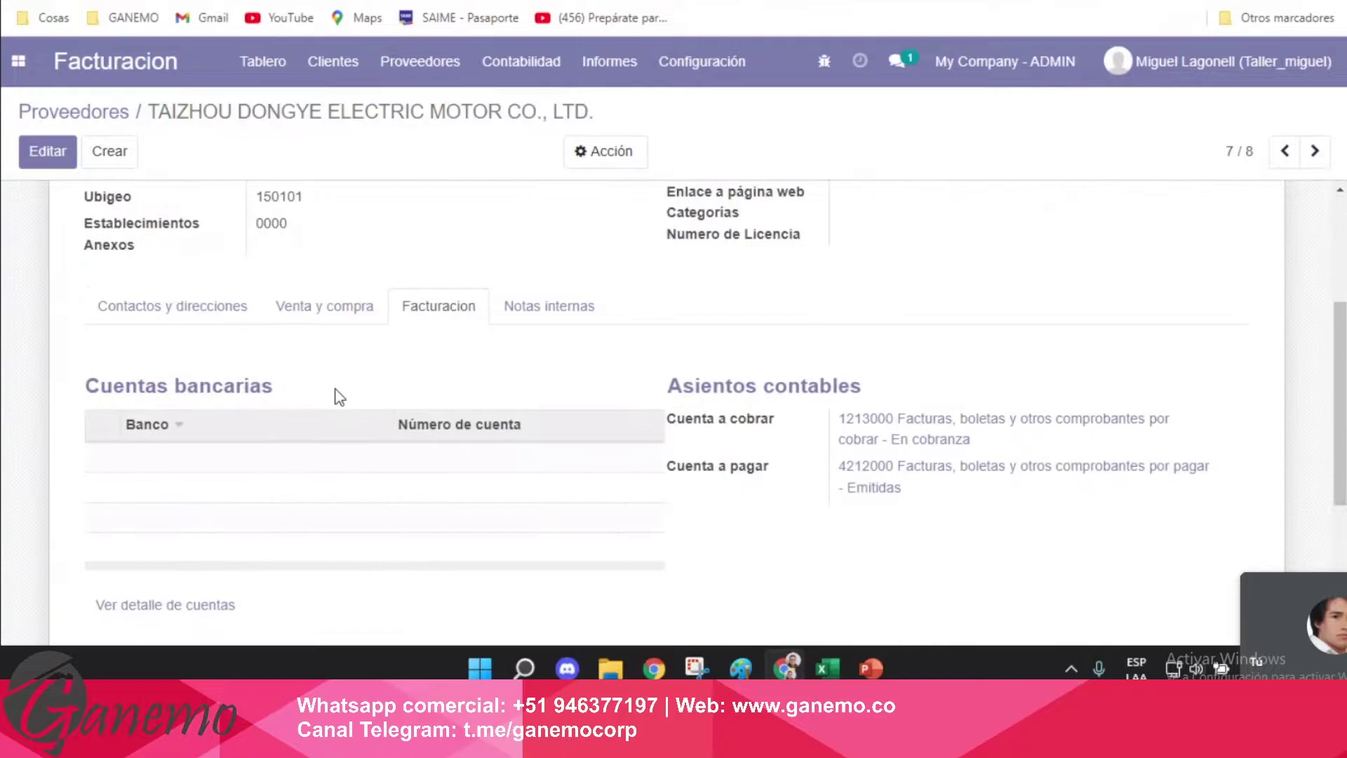
{"action": "left_click", "coordinate": [345, 358]}
{"action": "scroll", "coordinate": [357, 421], "scroll_direction": "down", "scroll_amount": 4}
{"action": "scroll", "coordinate": [482, 459], "scroll_direction": "up", "scroll_amount": 7}
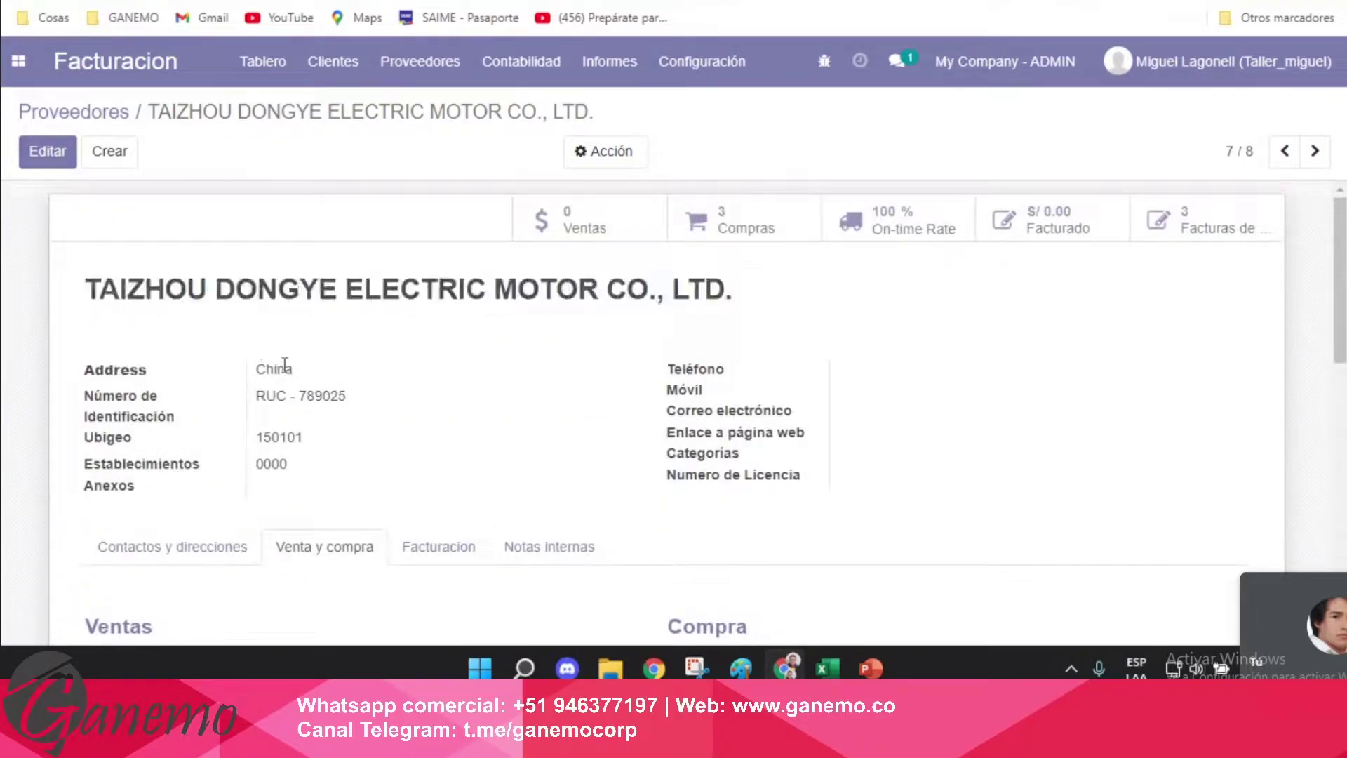
{"action": "double_click", "coordinate": [274, 369]}
{"action": "left_click", "coordinate": [48, 151]}
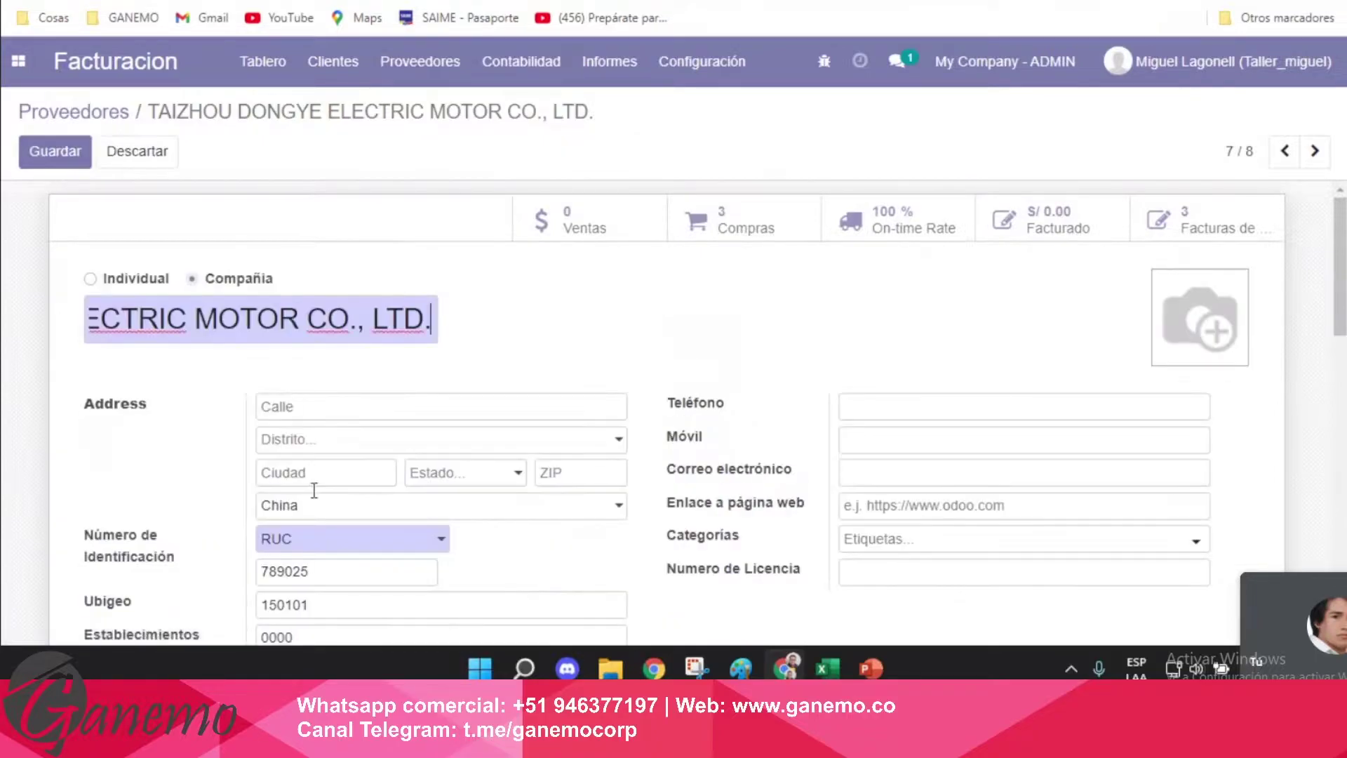
{"action": "left_click", "coordinate": [730, 64]}
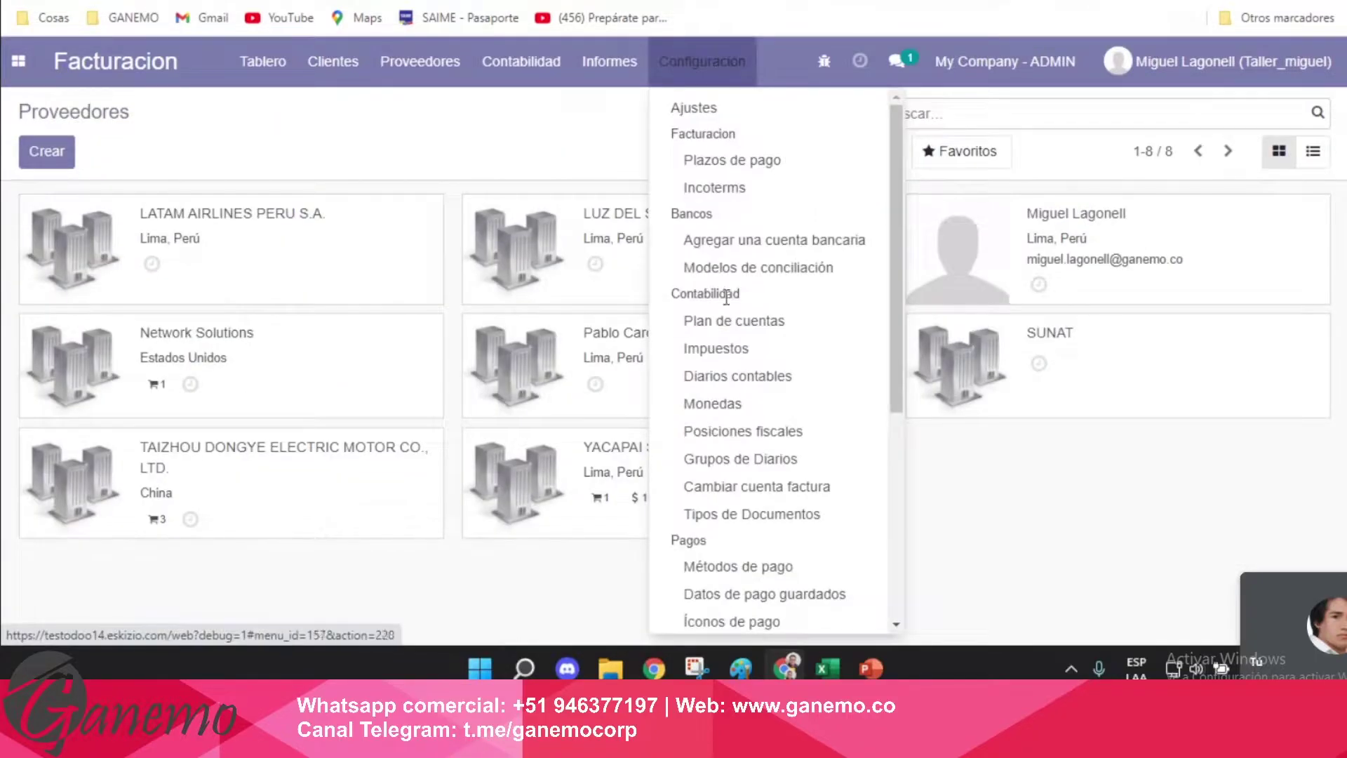
{"action": "left_click", "coordinate": [733, 456]}
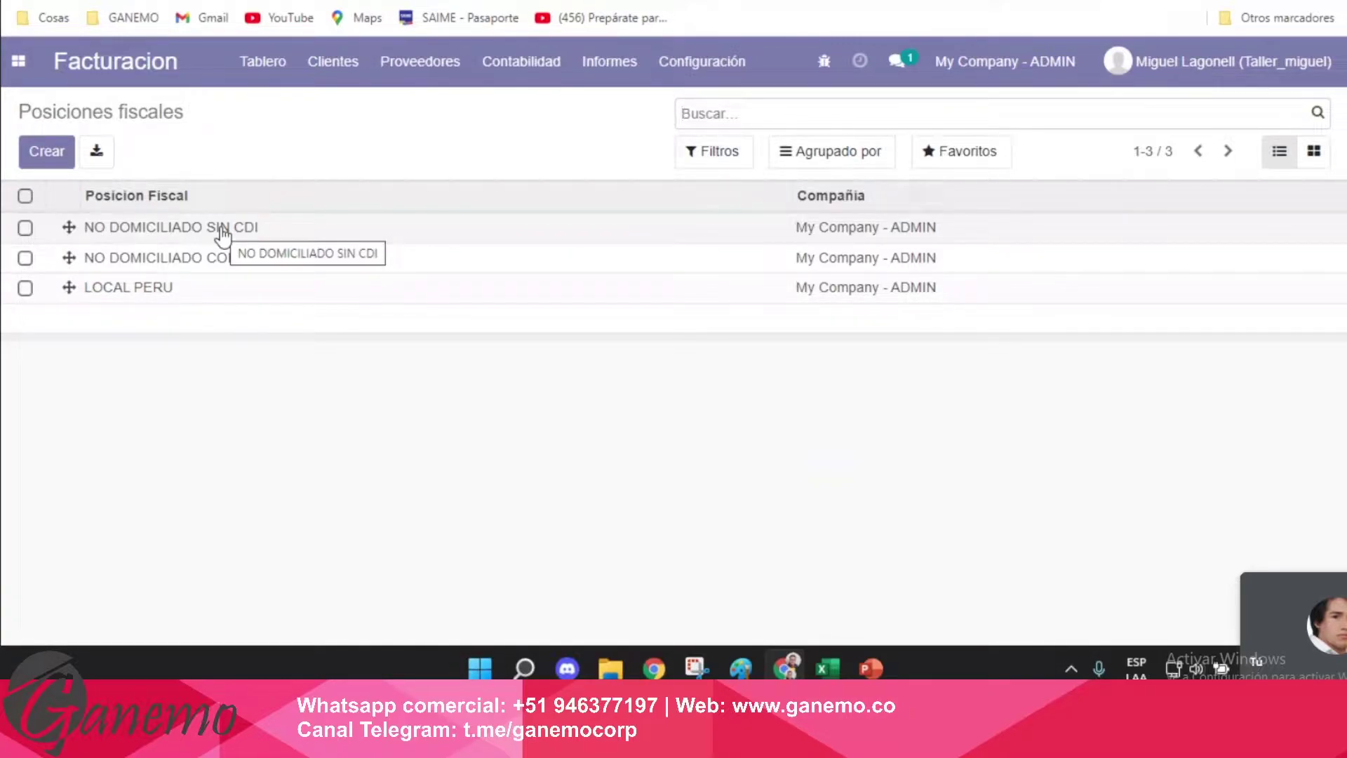
{"action": "left_click", "coordinate": [223, 236]}
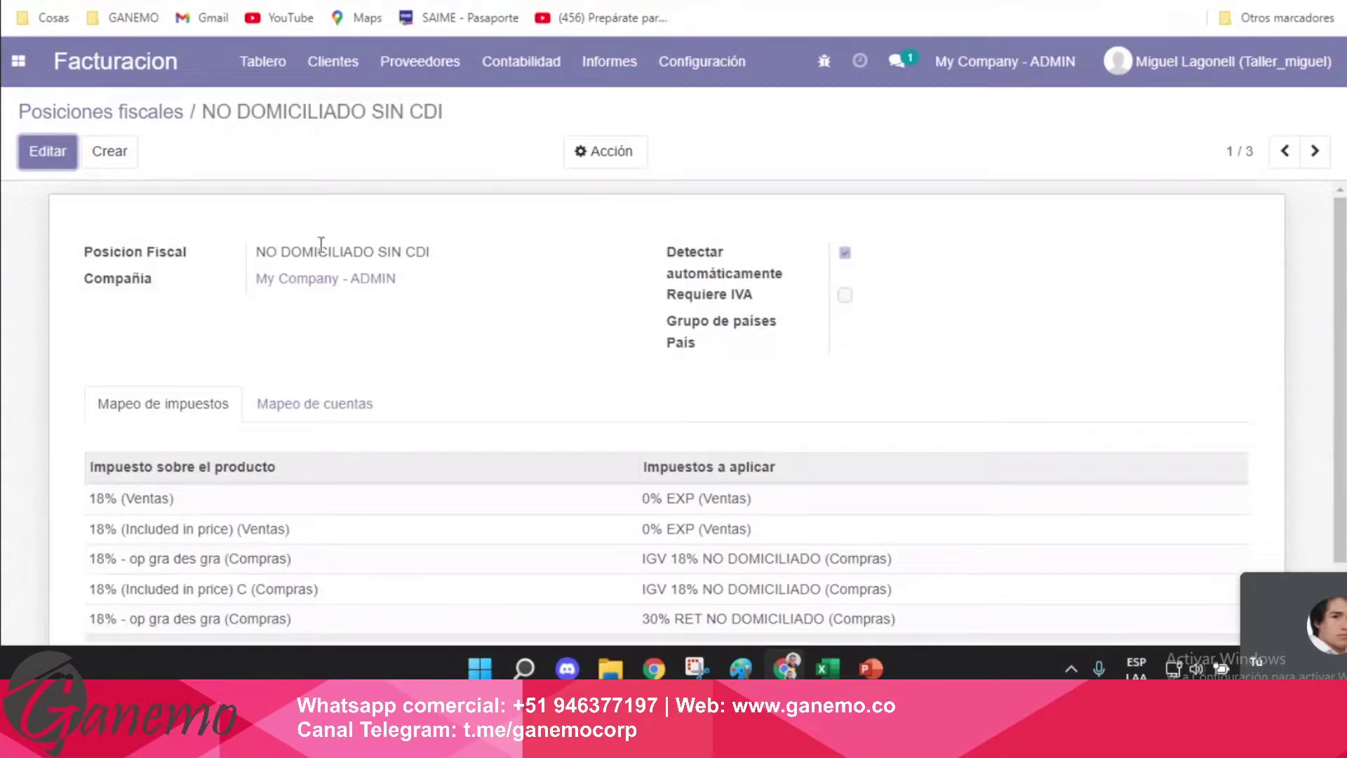
{"action": "triple_click", "coordinate": [321, 245]}
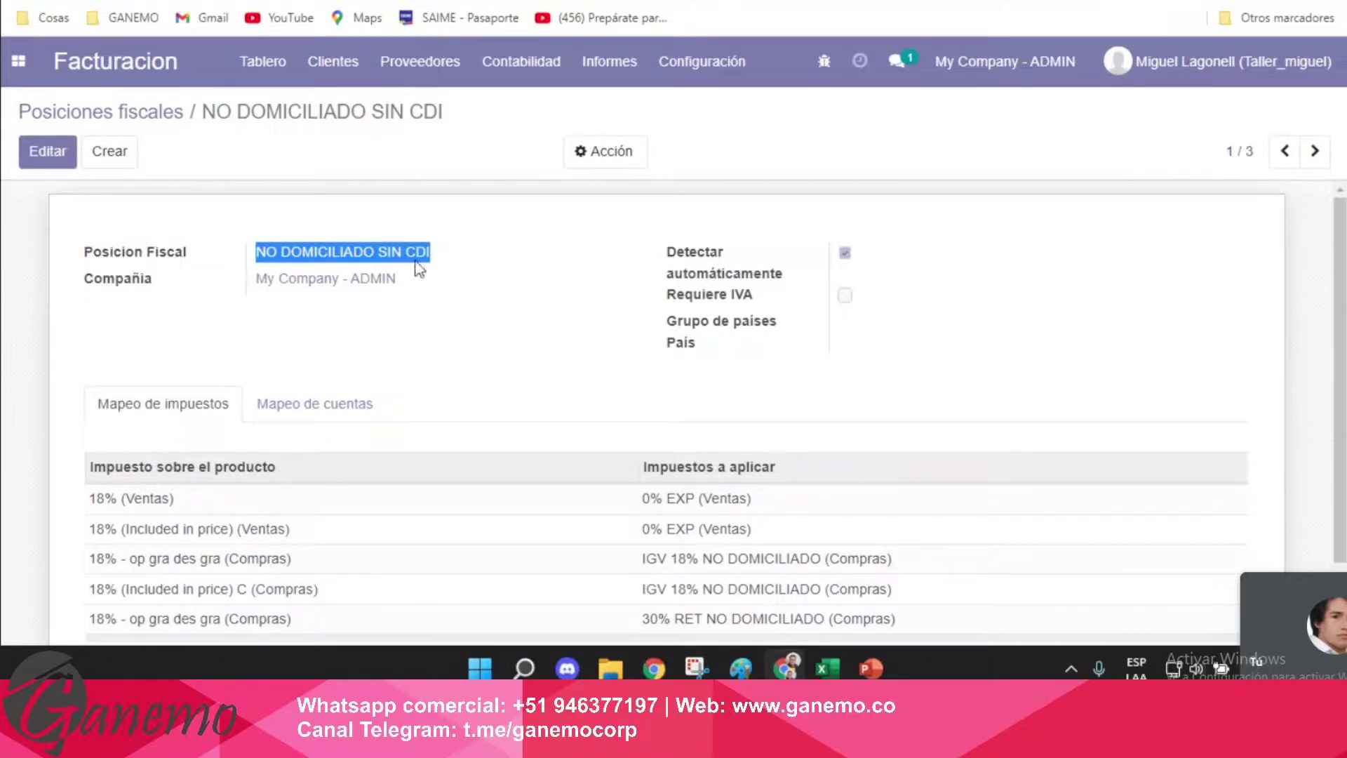
{"action": "scroll", "coordinate": [449, 380], "scroll_direction": "down", "scroll_amount": 1}
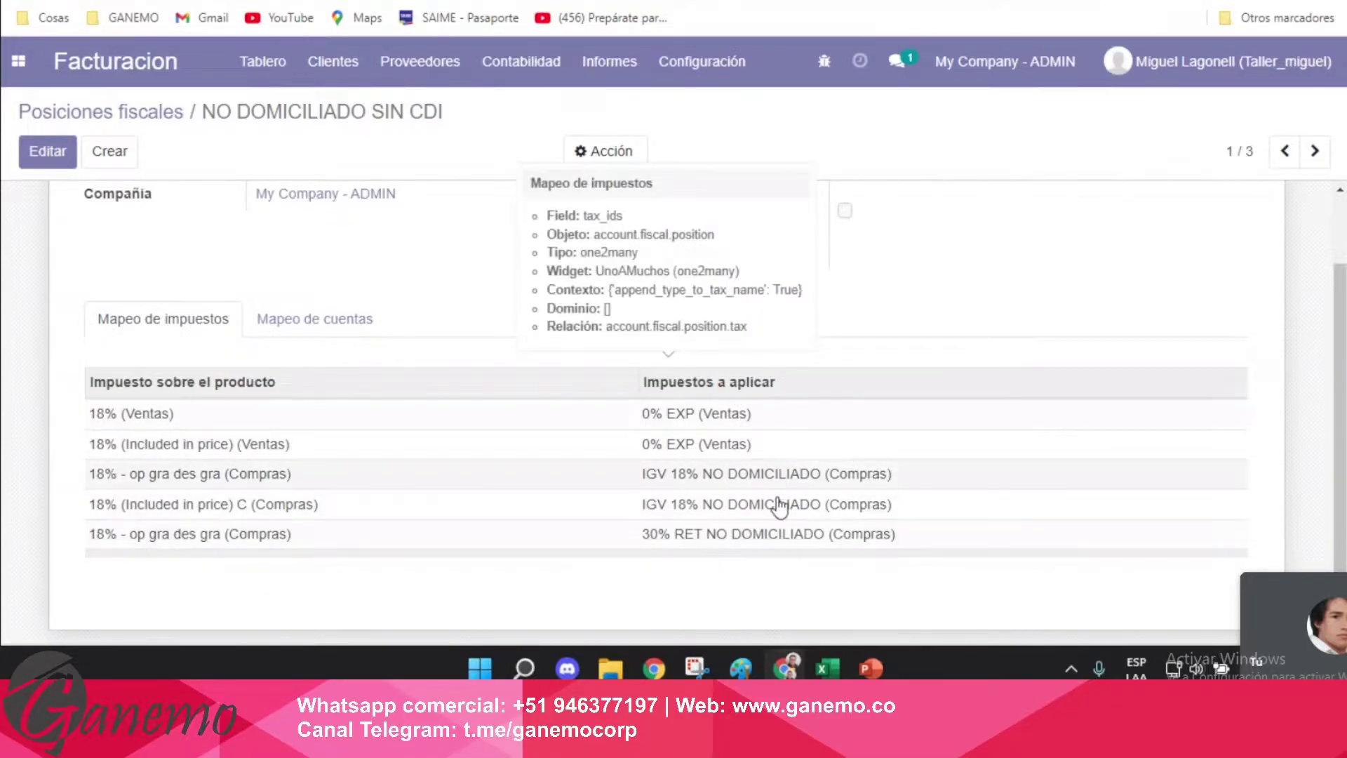
- Delete the 18% op gra des gra to IGV 18% mapping row
{"action": "left_click", "coordinate": [48, 151]}
{"action": "scroll", "coordinate": [131, 490], "scroll_direction": "down", "scroll_amount": 2}
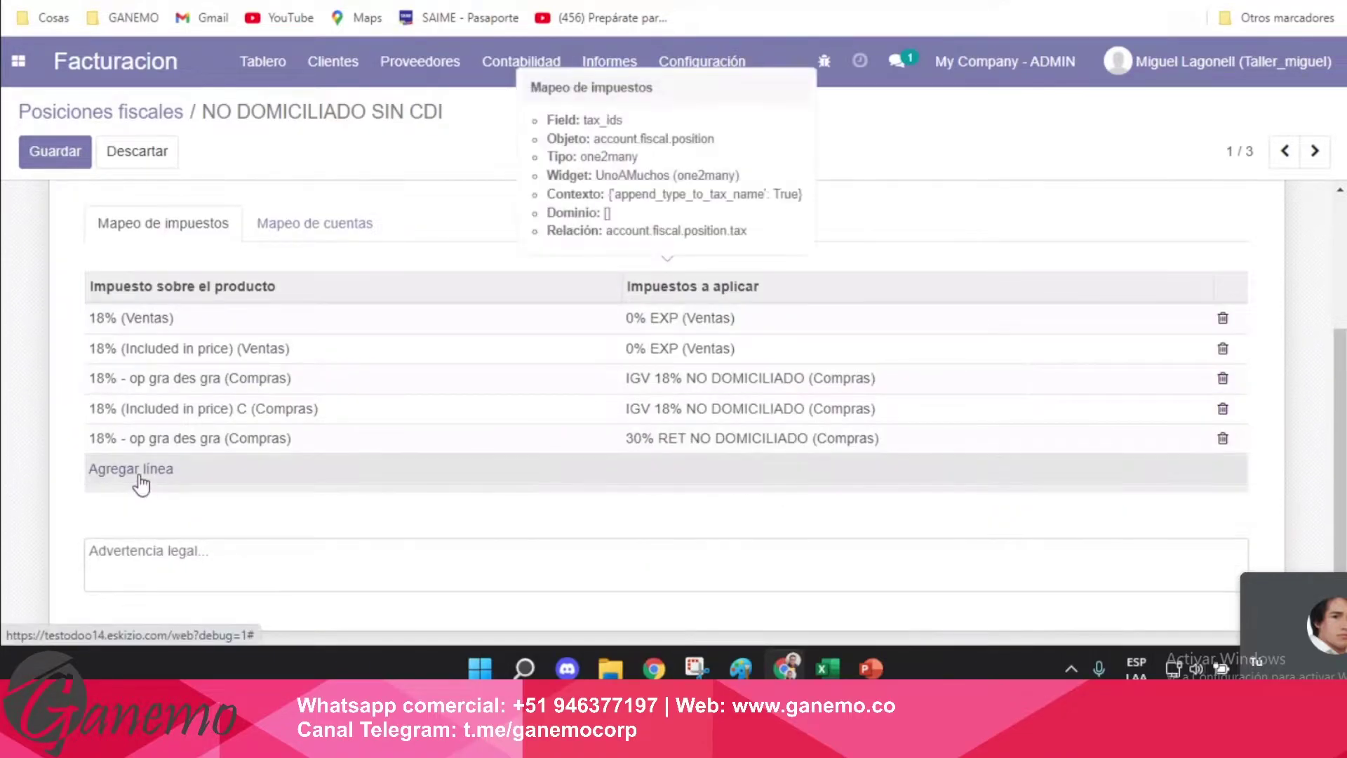
{"action": "left_click", "coordinate": [140, 484]}
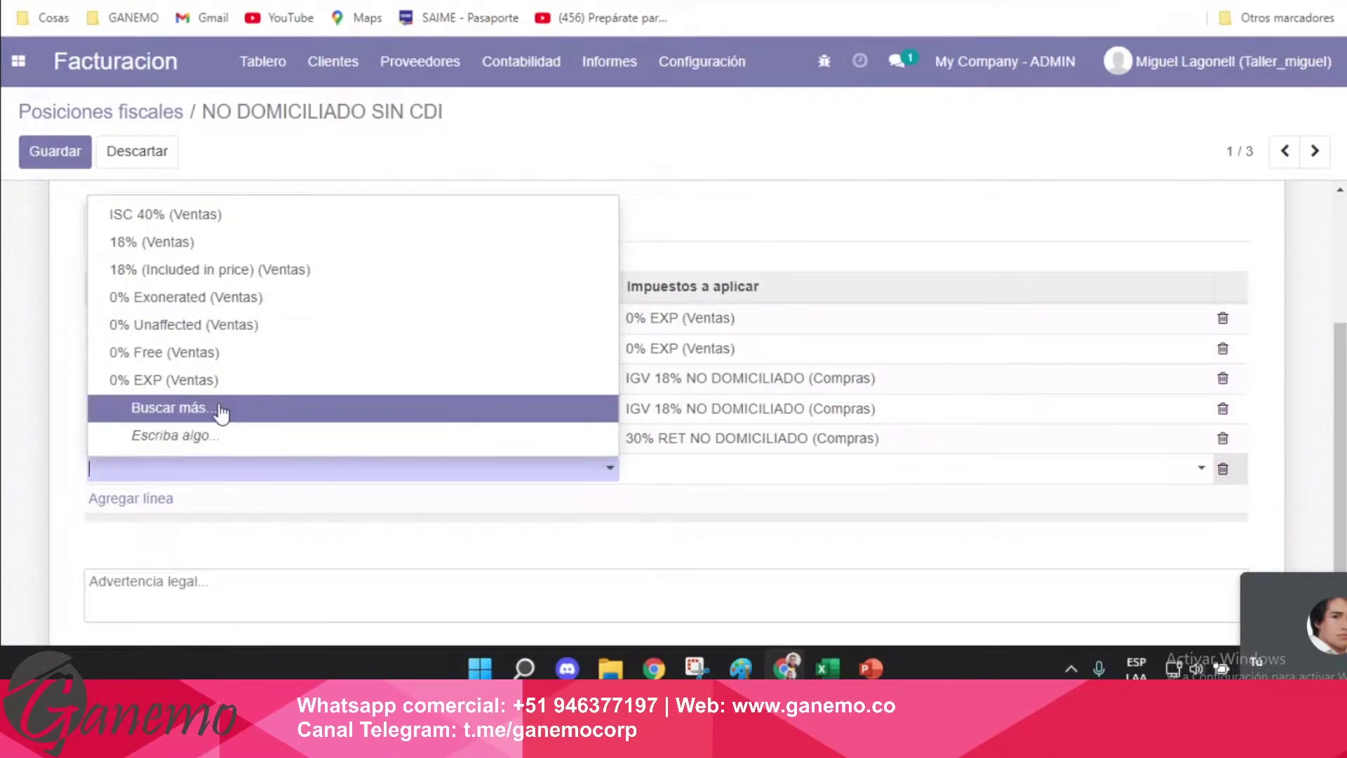
{"action": "left_click", "coordinate": [344, 546]}
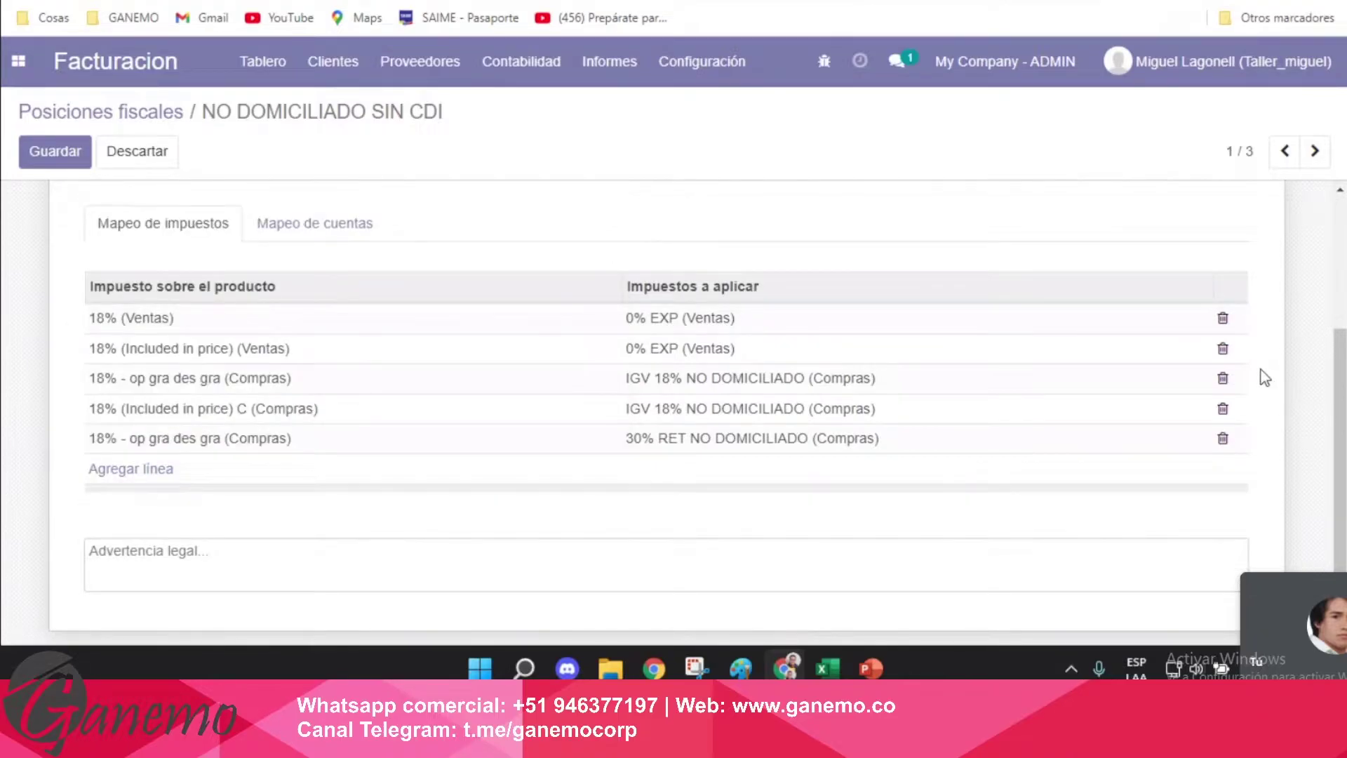
{"action": "left_click", "coordinate": [1223, 379]}
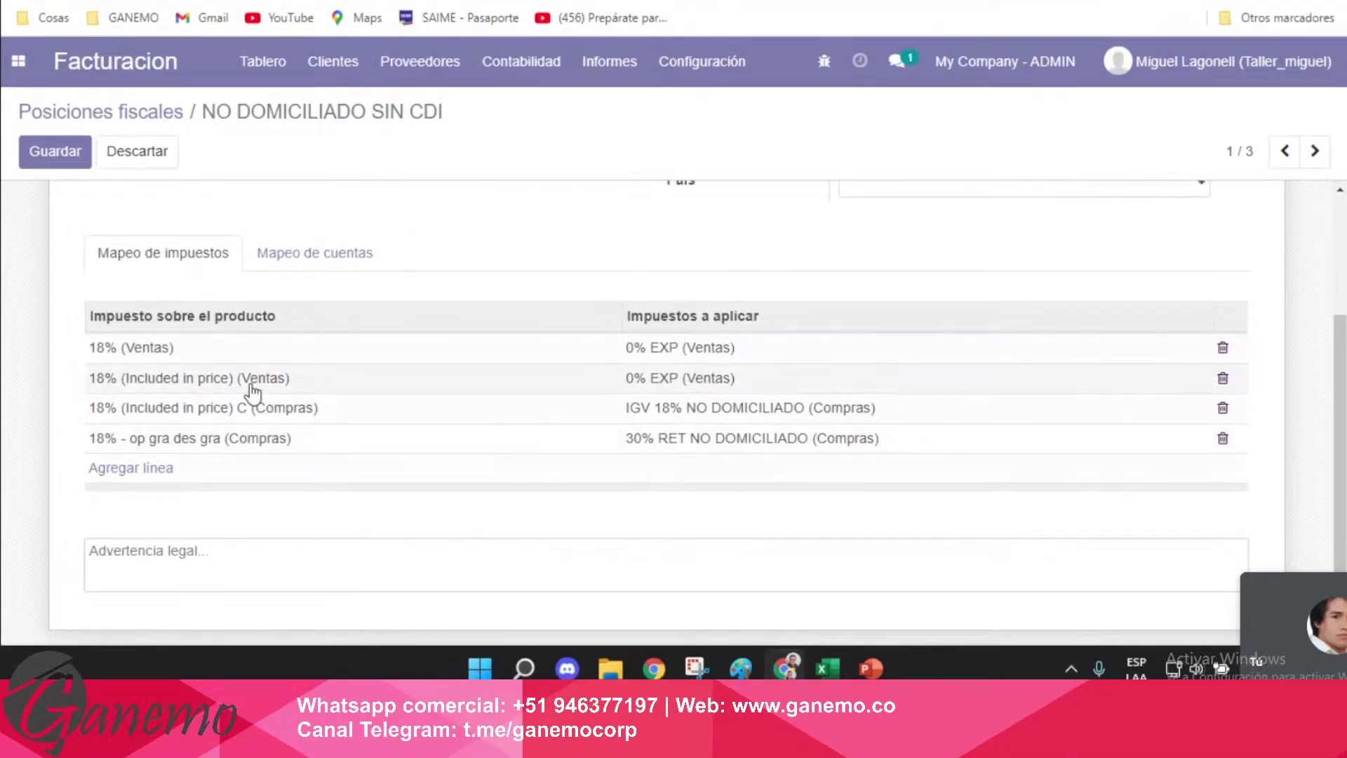
- Re-add the mapping 18% op gra des gra (Compras) → IGV 18% NO DOMICILIADO (Compras) and save
{"action": "left_click", "coordinate": [130, 469]}
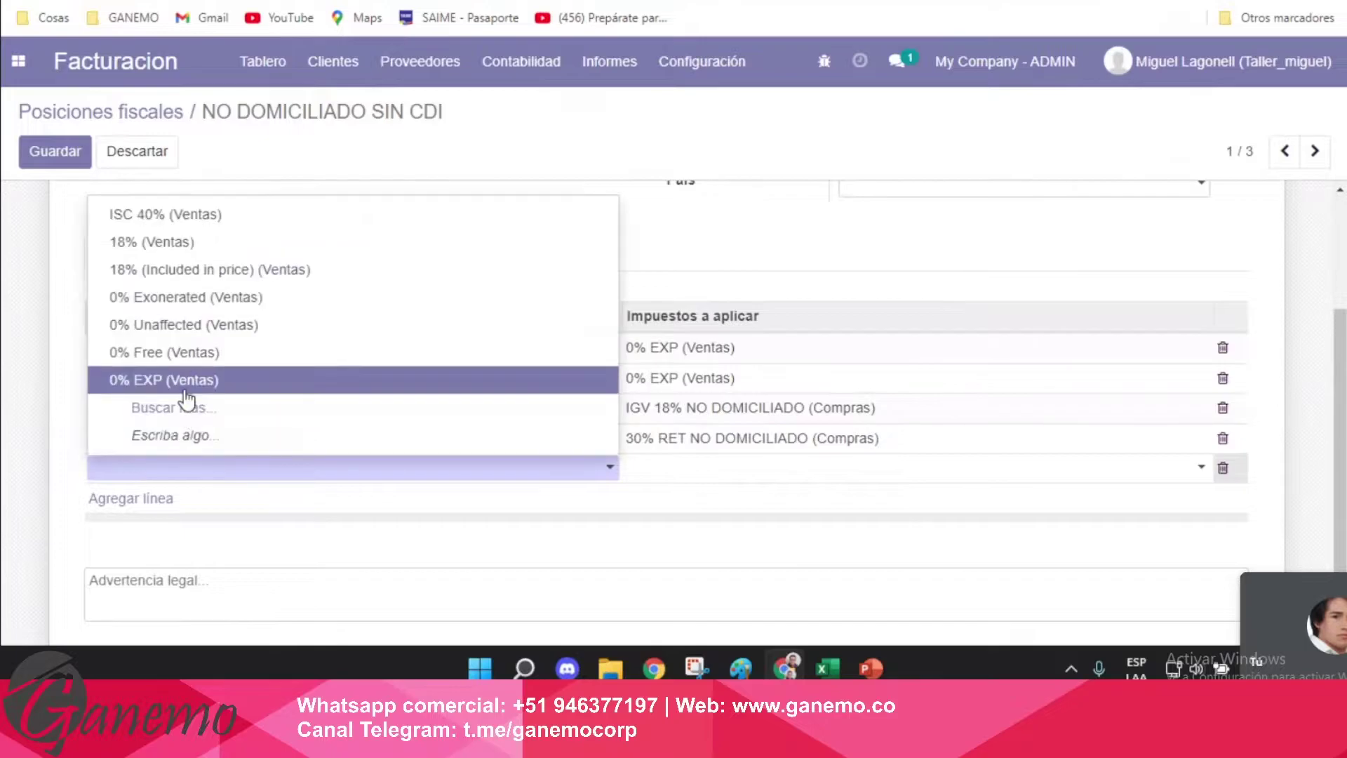
{"action": "left_click", "coordinate": [175, 407]}
{"action": "scroll", "coordinate": [316, 491], "scroll_direction": "down", "scroll_amount": 3}
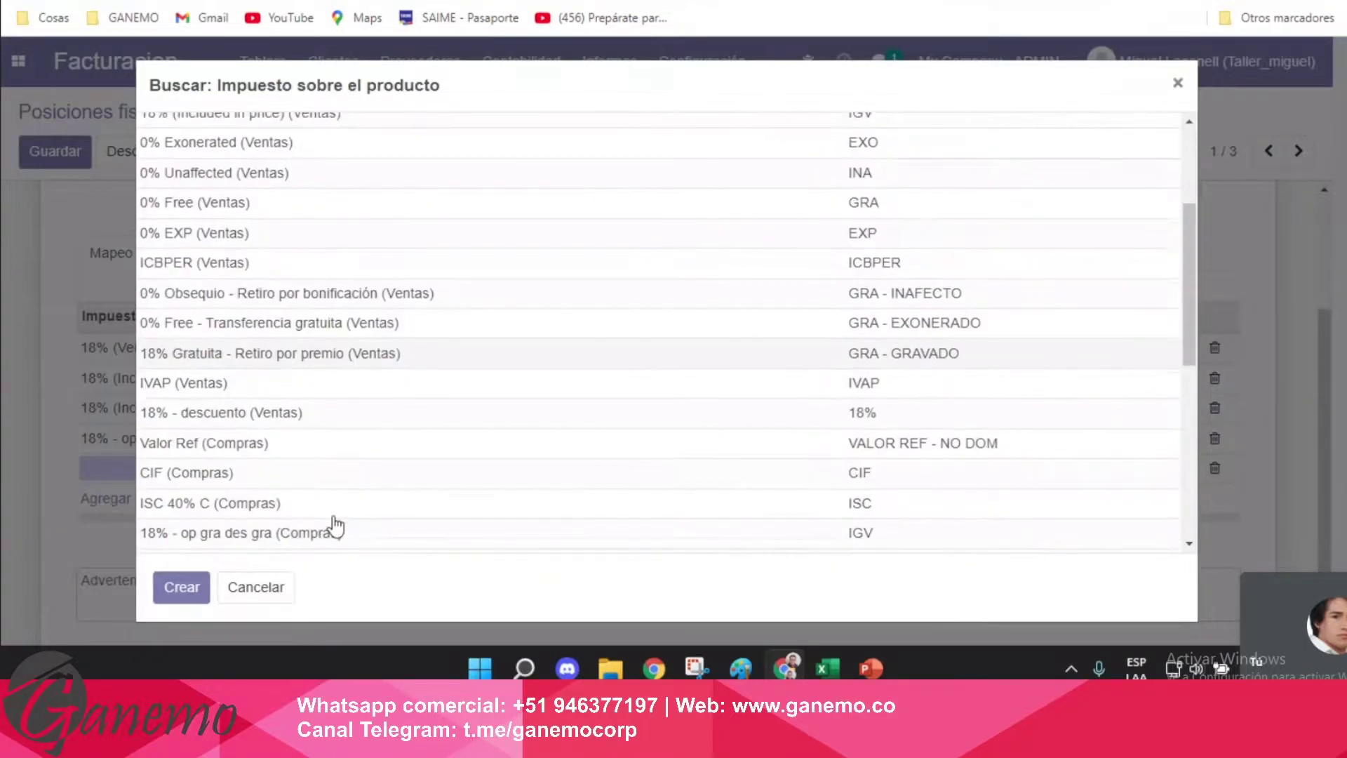
{"action": "scroll", "coordinate": [344, 477], "scroll_direction": "down", "scroll_amount": 3}
{"action": "scroll", "coordinate": [310, 315], "scroll_direction": "down", "scroll_amount": 2}
{"action": "left_click", "coordinate": [303, 243]}
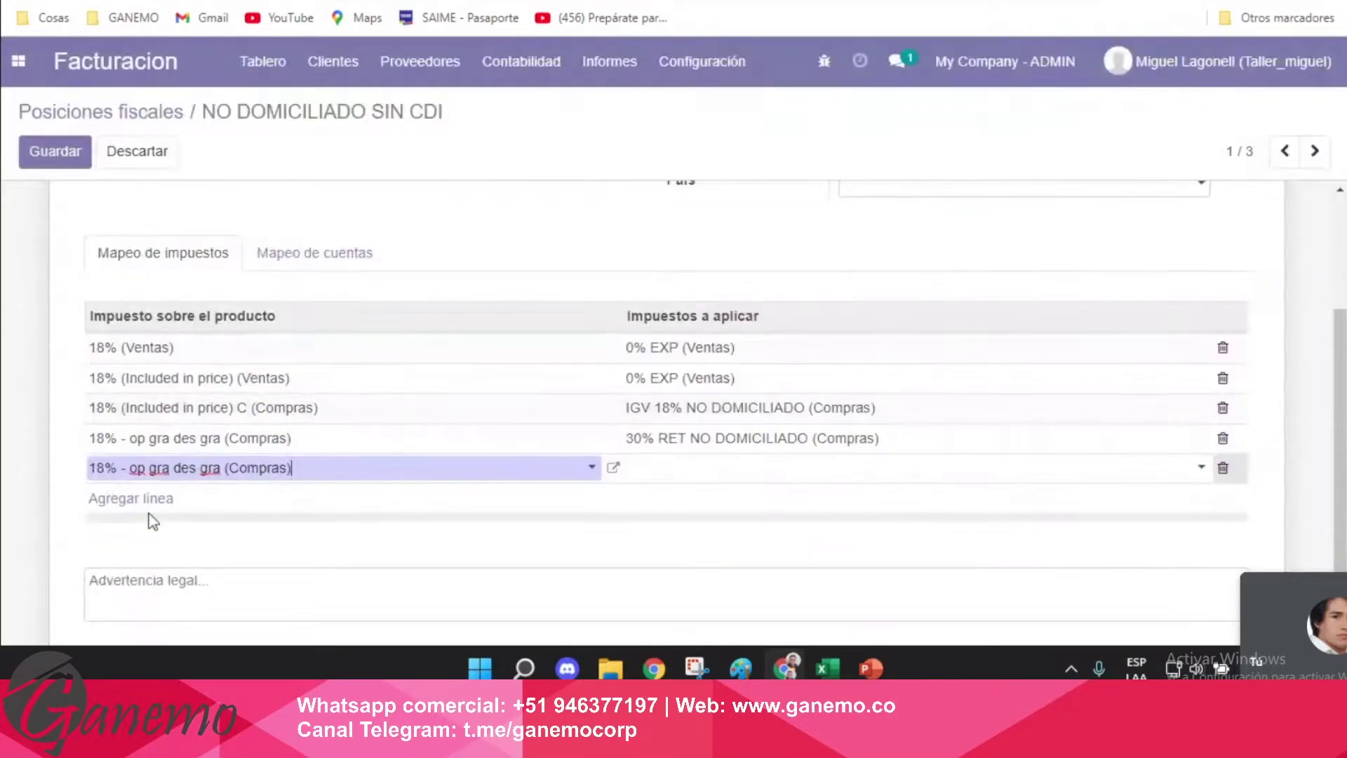
{"action": "left_click", "coordinate": [695, 474]}
{"action": "left_click", "coordinate": [712, 408]}
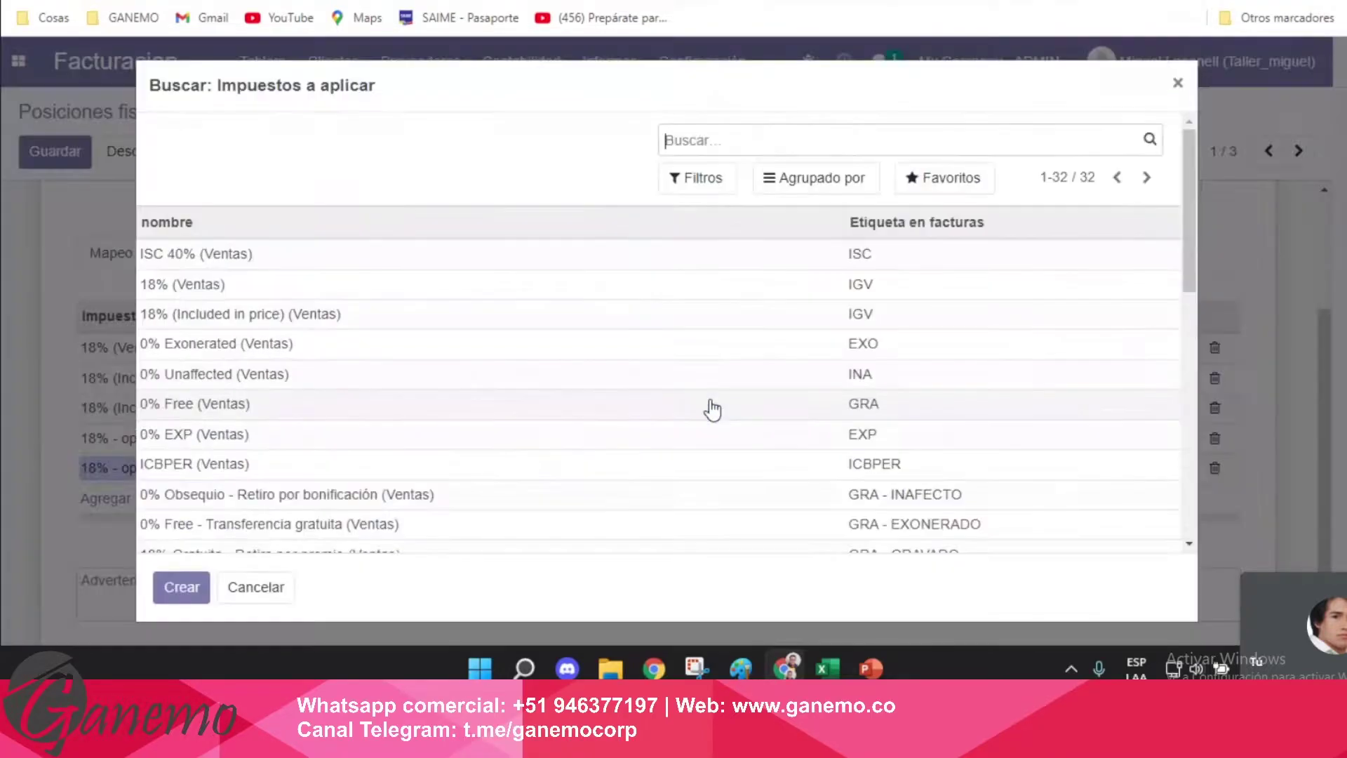
{"action": "scroll", "coordinate": [737, 386], "scroll_direction": "down", "scroll_amount": 5}
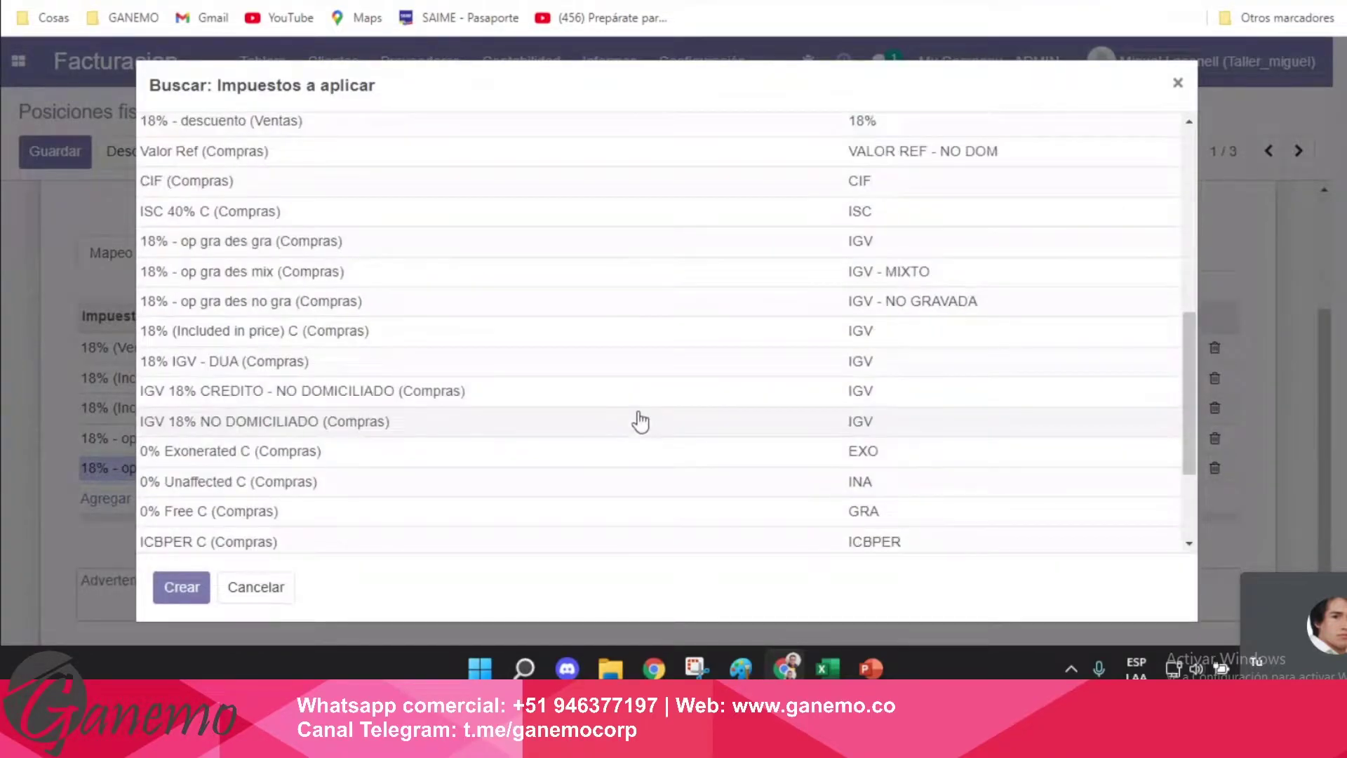
{"action": "left_click", "coordinate": [369, 422]}
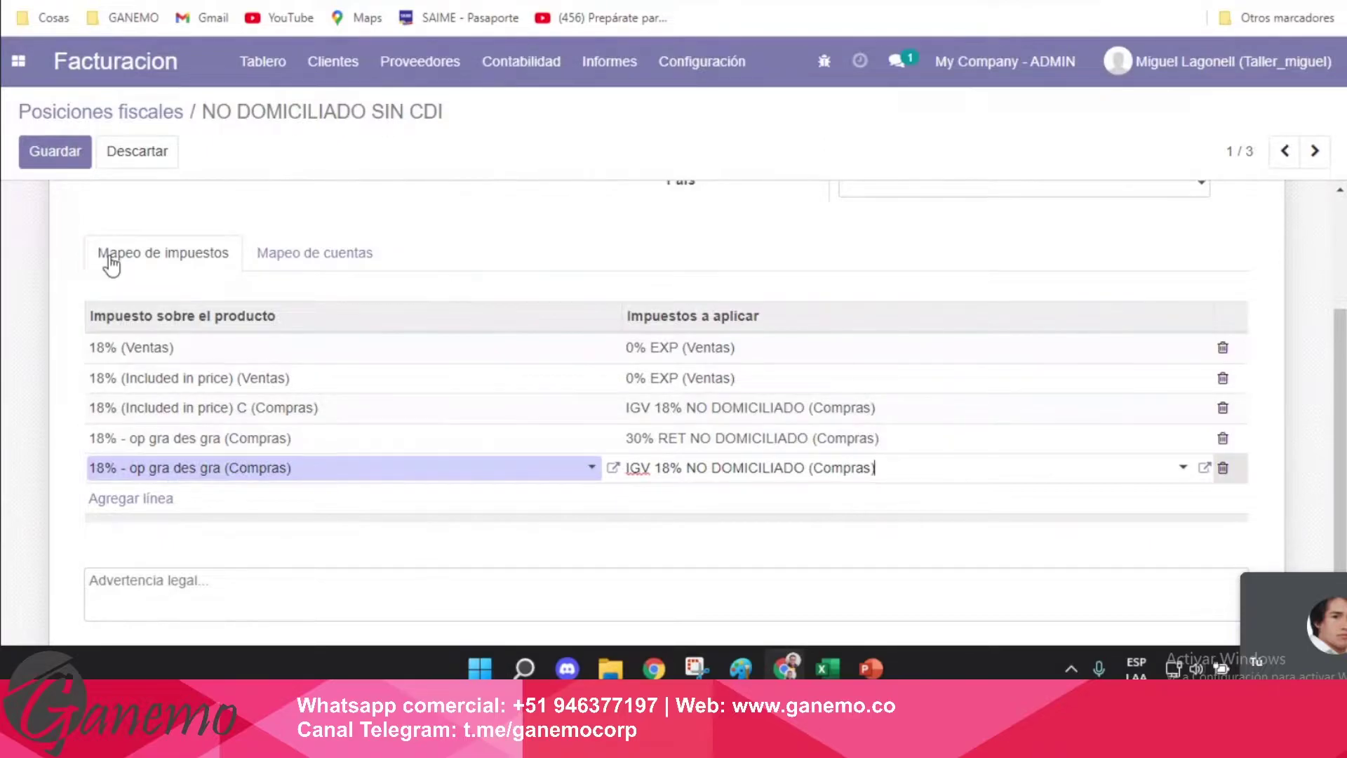
{"action": "left_click", "coordinate": [67, 138]}
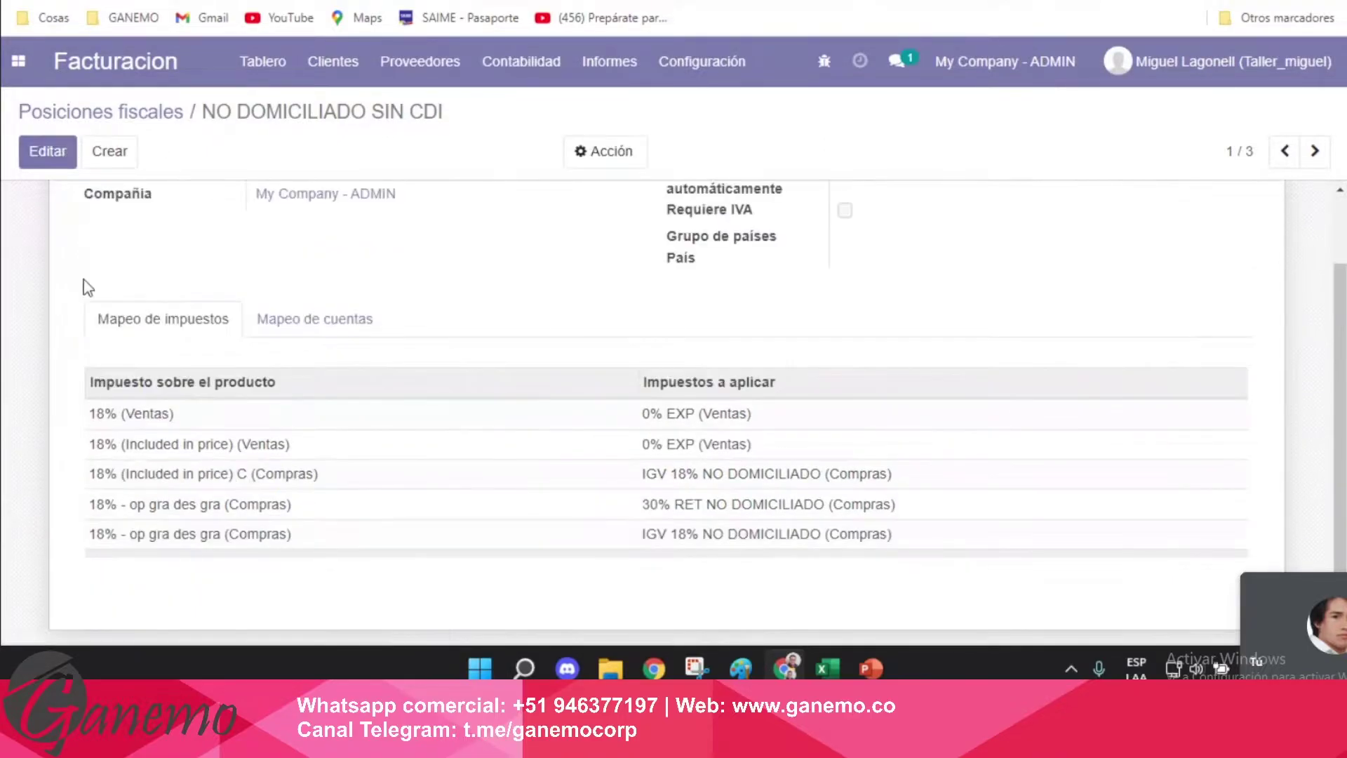
- Delete the 30% RET NO DOMICILIADO mapping row
{"action": "left_click", "coordinate": [60, 153]}
{"action": "scroll", "coordinate": [1128, 529], "scroll_direction": "down", "scroll_amount": 2}
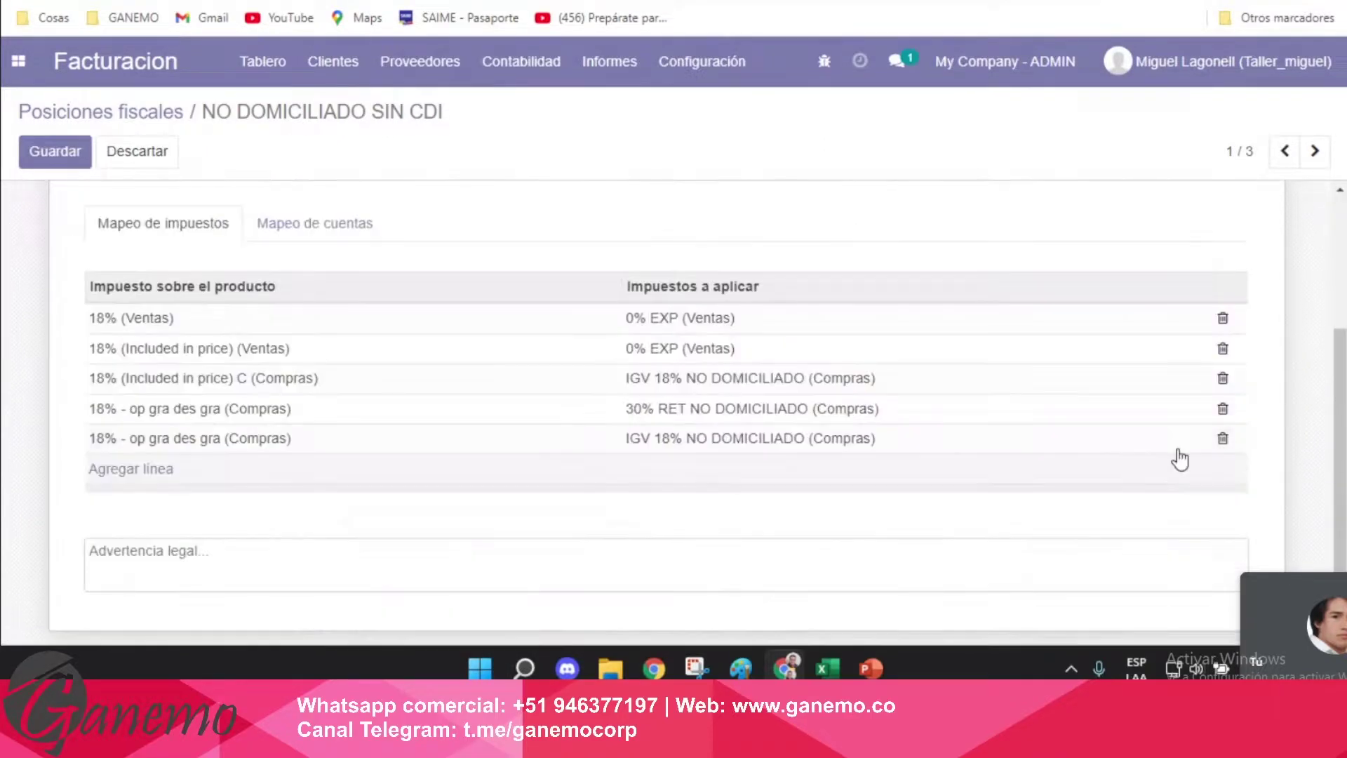
{"action": "left_click", "coordinate": [1221, 411]}
- Re-add the mapping 18% op gra des gra (Compras) → 30% RET NO DOMICILIADO (Compras) below it
{"action": "left_click", "coordinate": [155, 469]}
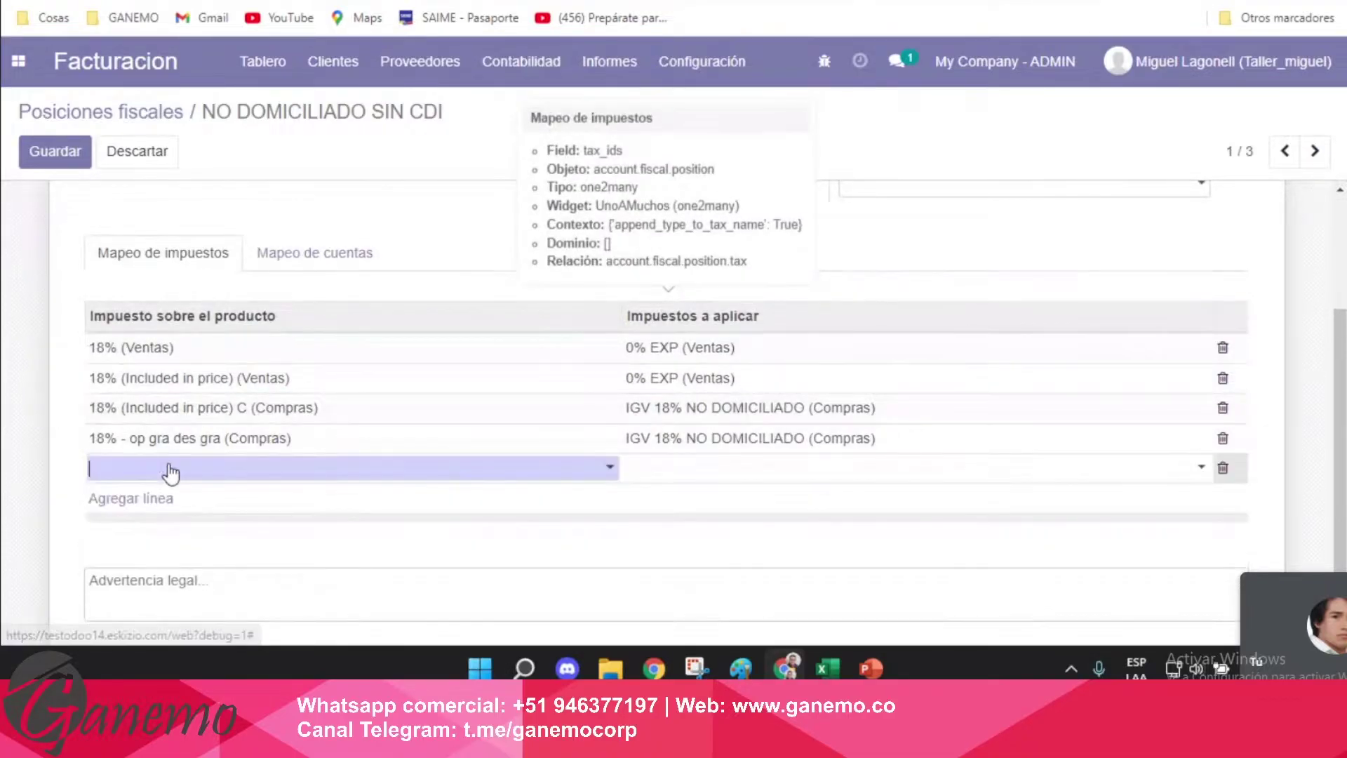
{"action": "left_click", "coordinate": [165, 470]}
{"action": "left_click", "coordinate": [172, 402]}
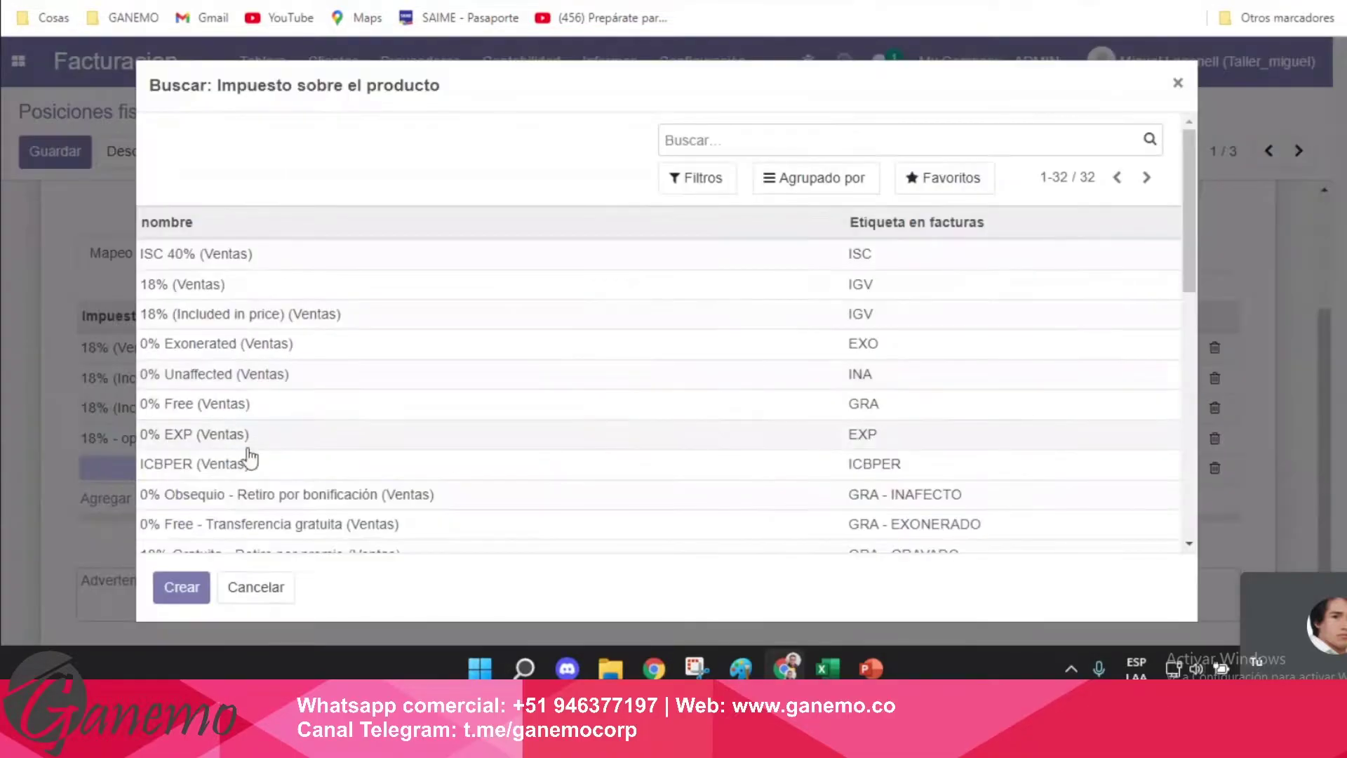
{"action": "scroll", "coordinate": [249, 460], "scroll_direction": "down", "scroll_amount": 5}
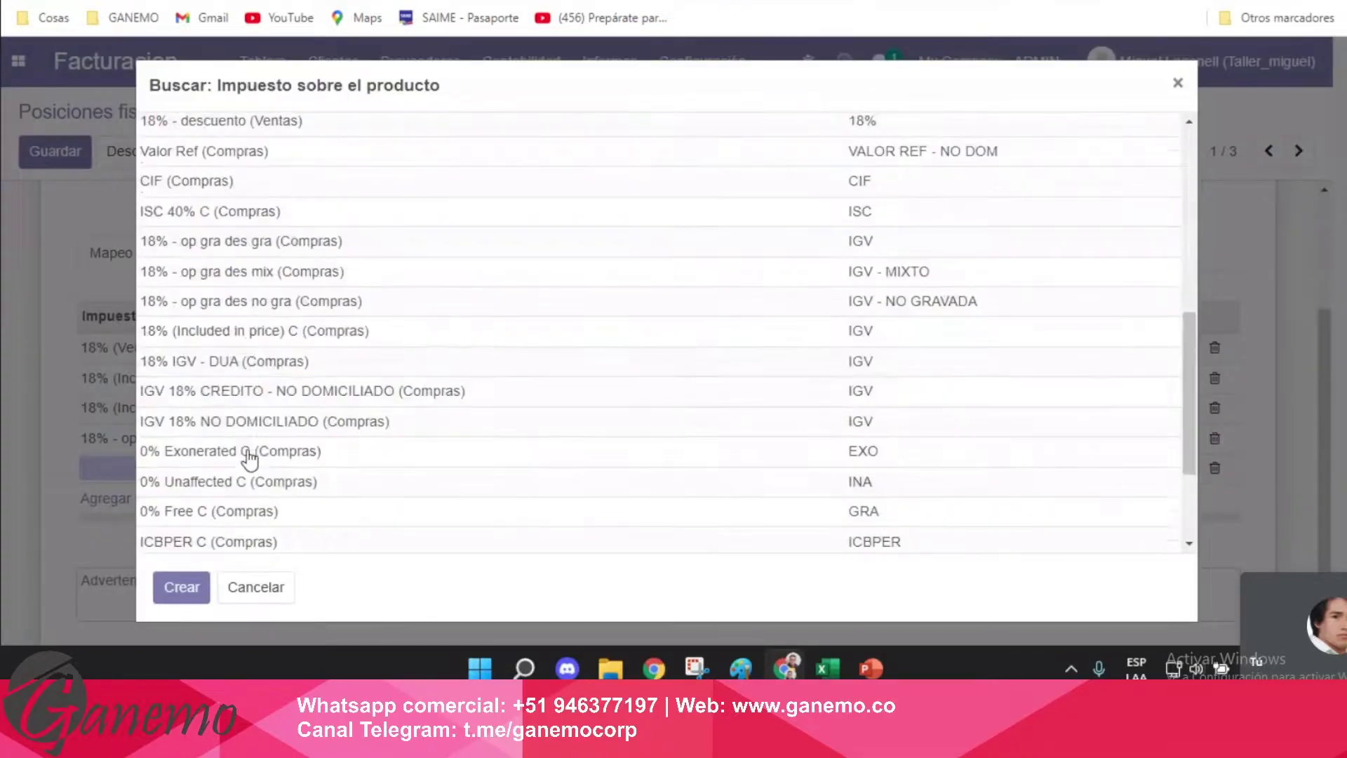
{"action": "left_click", "coordinate": [268, 241]}
{"action": "left_click", "coordinate": [734, 467]}
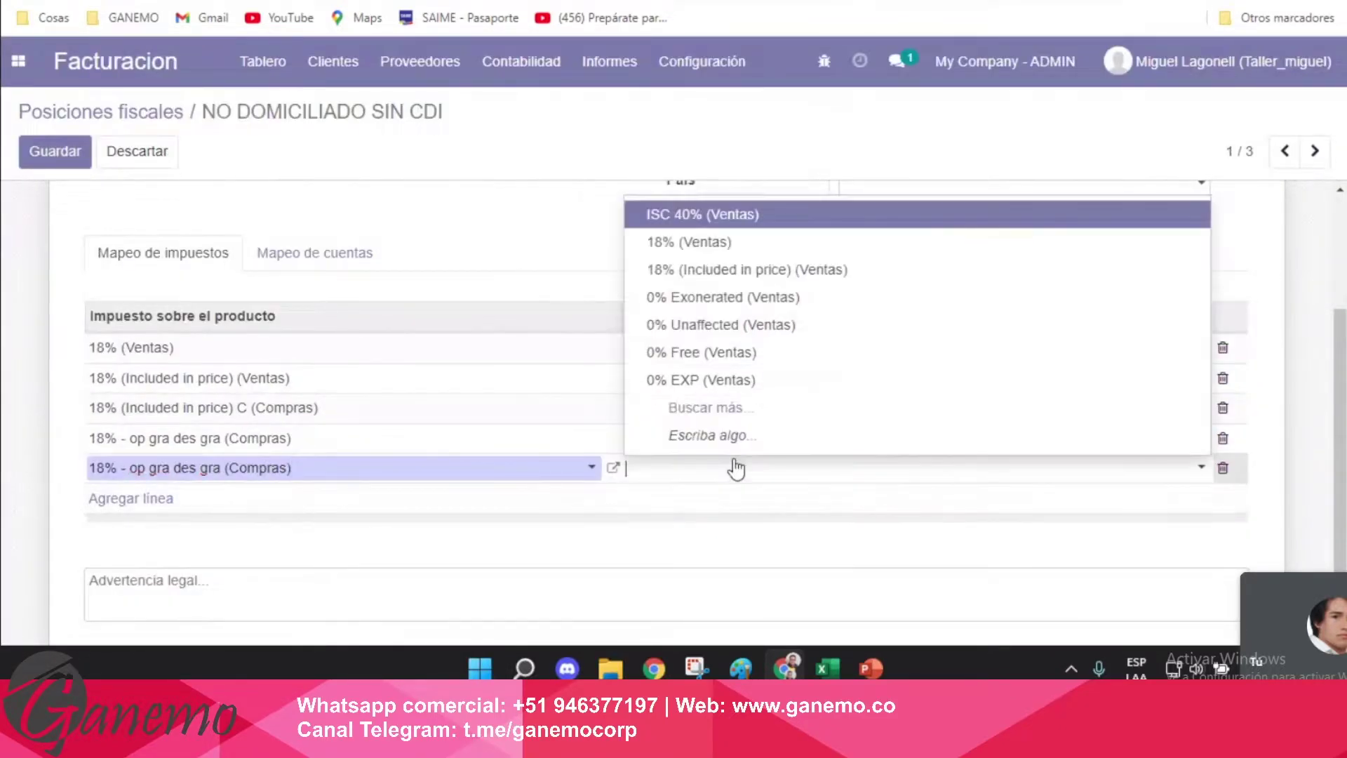
{"action": "left_click", "coordinate": [758, 407]}
{"action": "scroll", "coordinate": [363, 435], "scroll_direction": "down", "scroll_amount": 1}
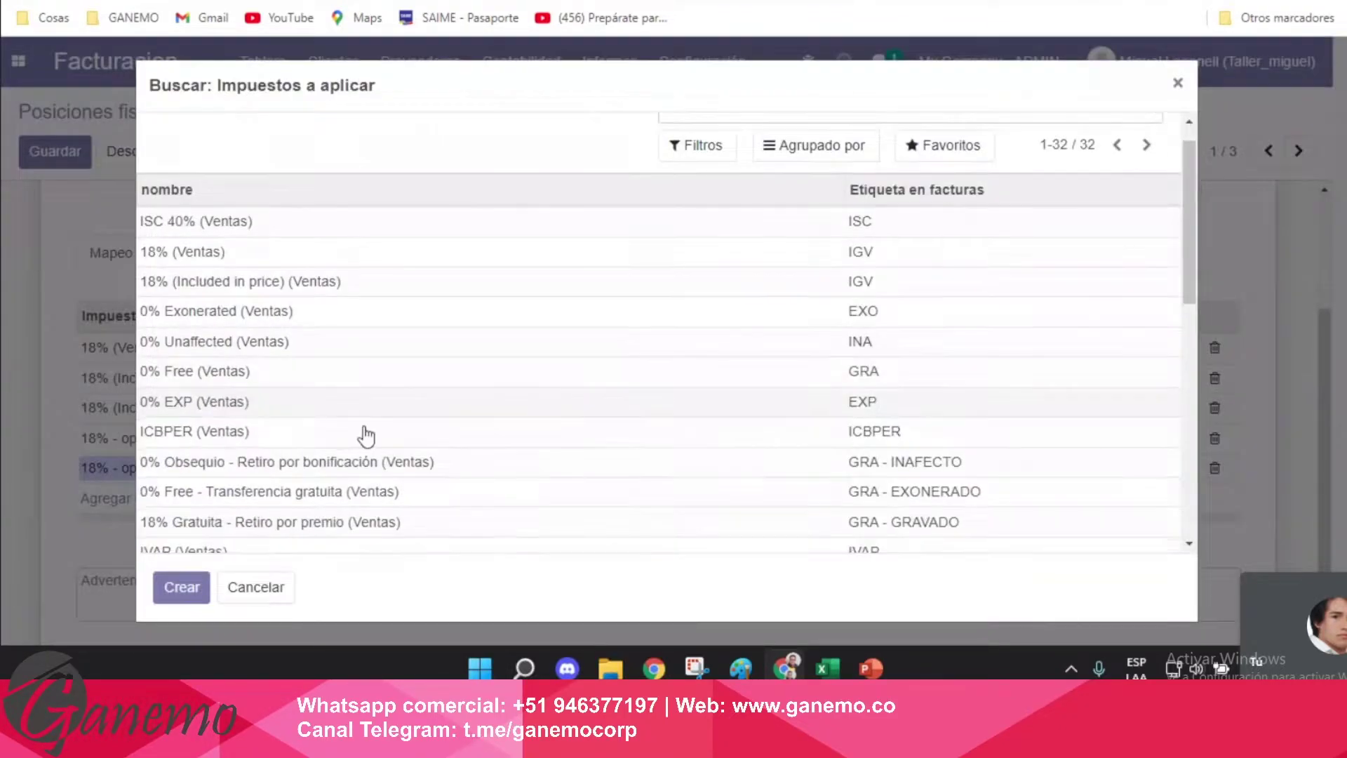
{"action": "scroll", "coordinate": [351, 424], "scroll_direction": "down", "scroll_amount": 5}
{"action": "scroll", "coordinate": [241, 466], "scroll_direction": "down", "scroll_amount": 3}
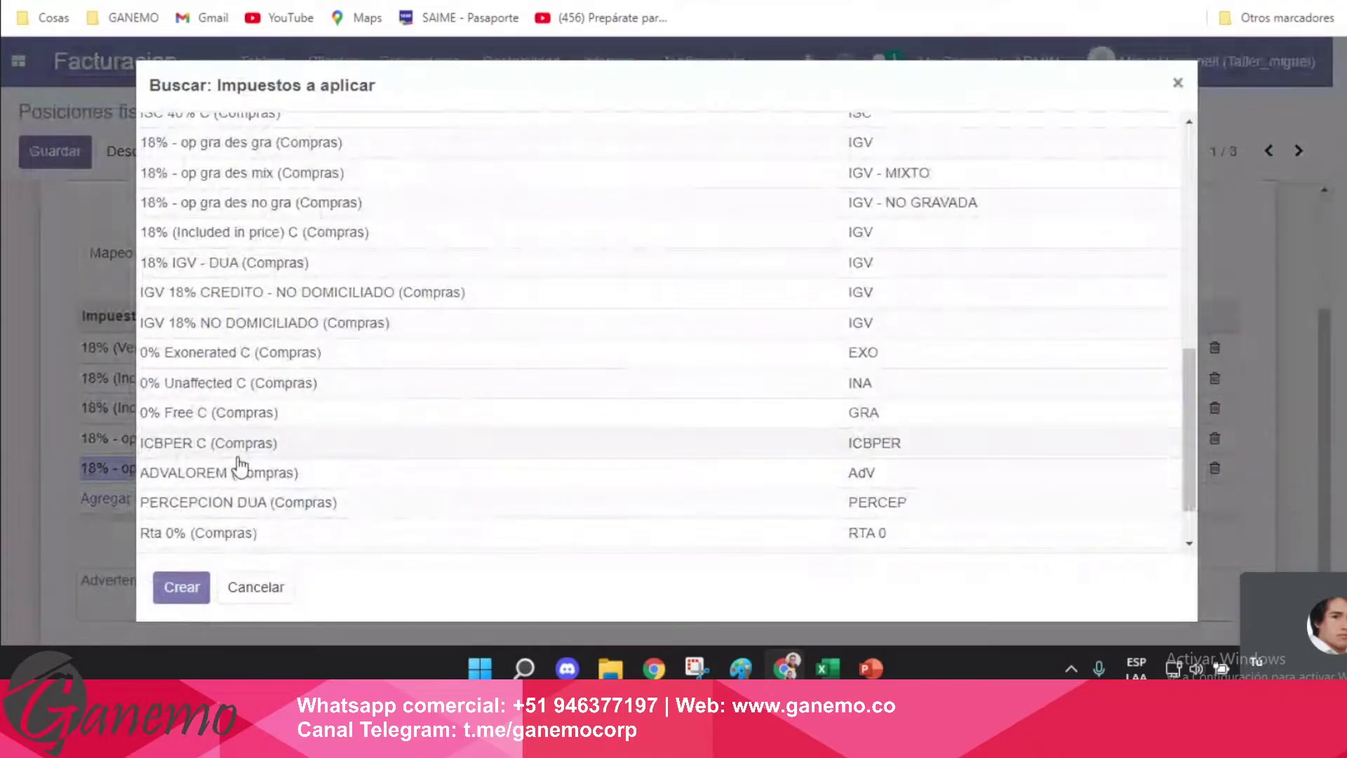
{"action": "scroll", "coordinate": [265, 382], "scroll_direction": "up", "scroll_amount": 3}
{"action": "scroll", "coordinate": [254, 491], "scroll_direction": "down", "scroll_amount": 3}
{"action": "left_click", "coordinate": [285, 531]}
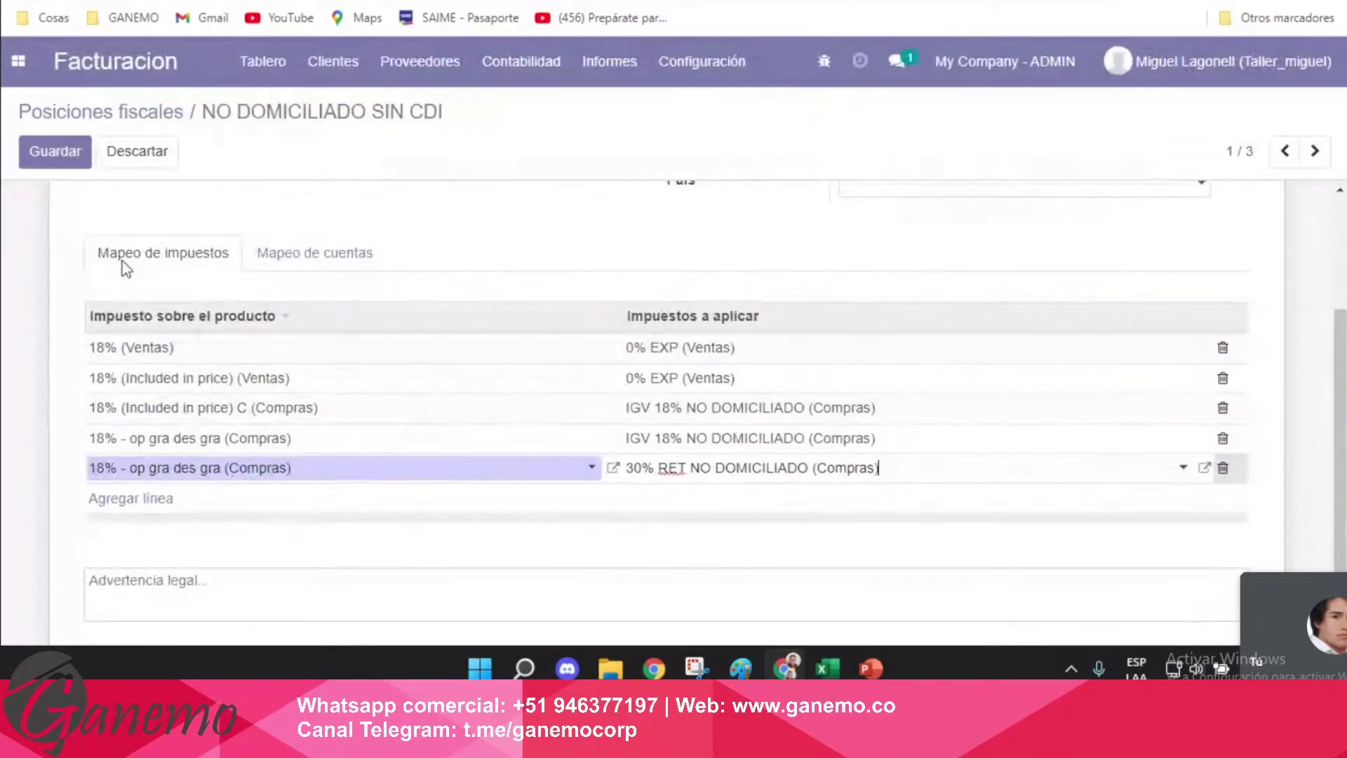
{"action": "left_click", "coordinate": [54, 153]}
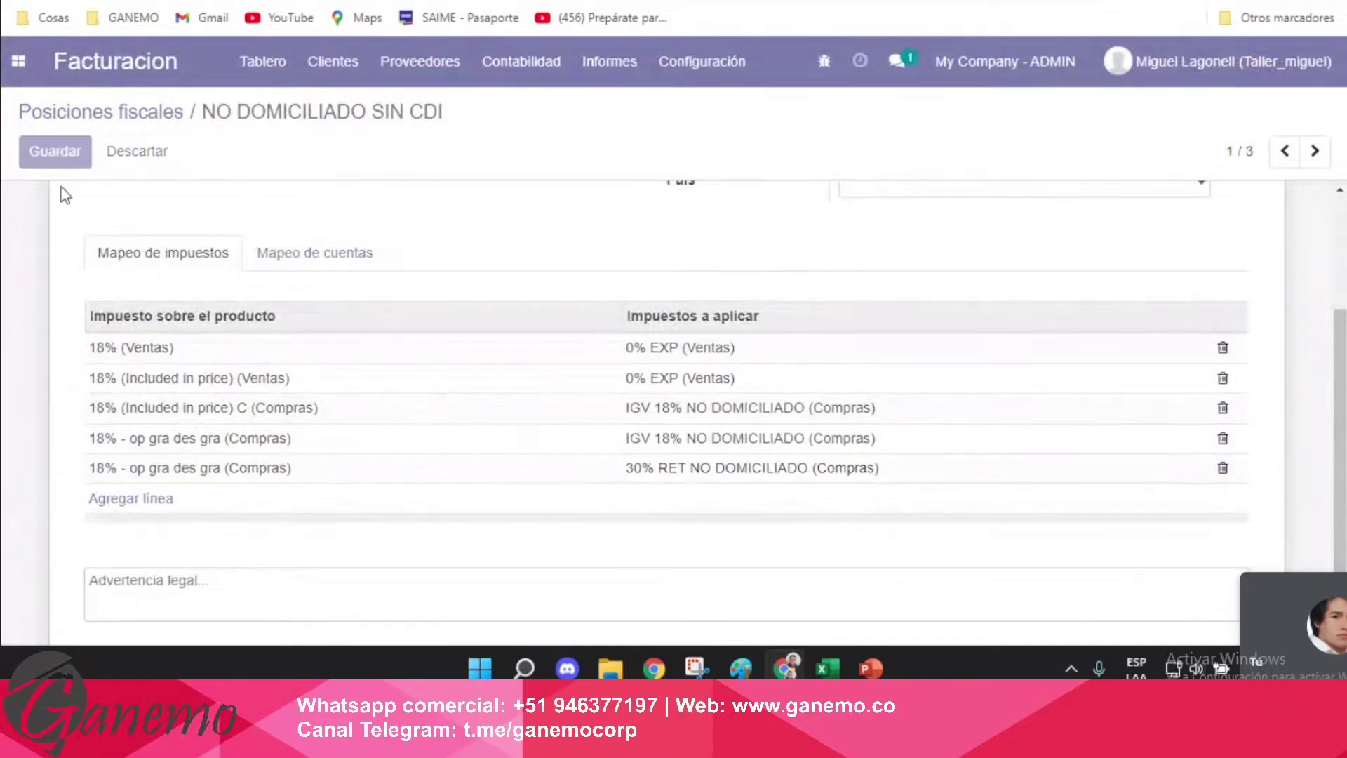
{"action": "left_click", "coordinate": [342, 83]}
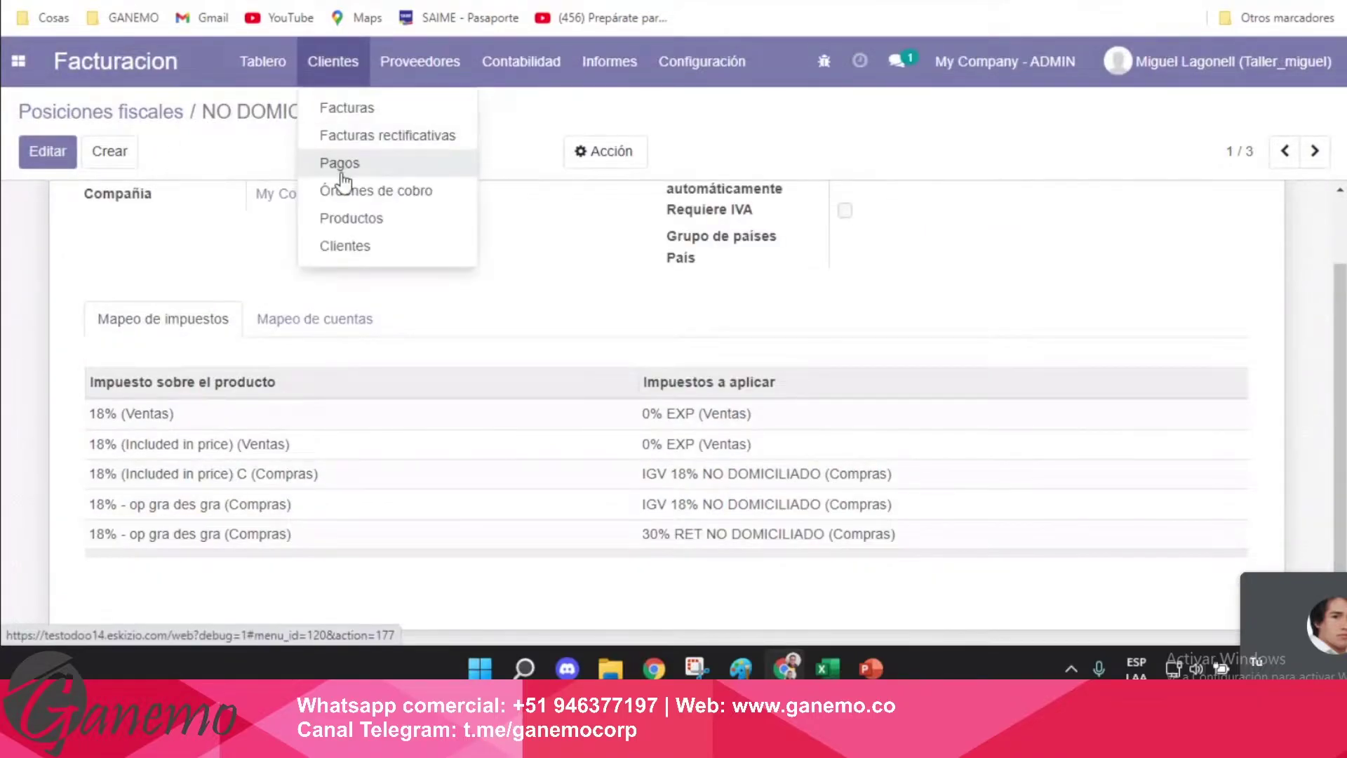
{"action": "left_click", "coordinate": [601, 313]}
{"action": "scroll", "coordinate": [602, 312], "scroll_direction": "up", "scroll_amount": 2}
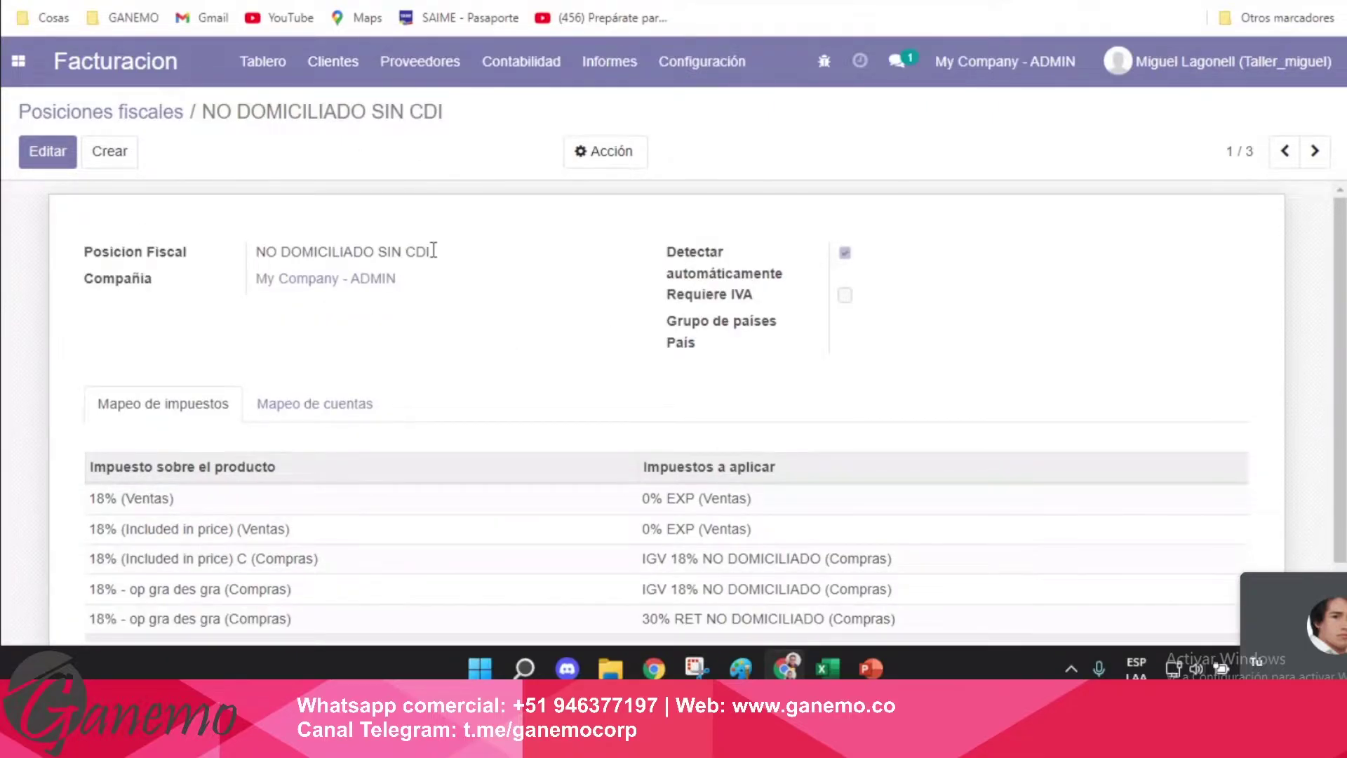
{"action": "double_click", "coordinate": [429, 250]}
{"action": "left_click", "coordinate": [424, 261]}
{"action": "double_click", "coordinate": [425, 250]}
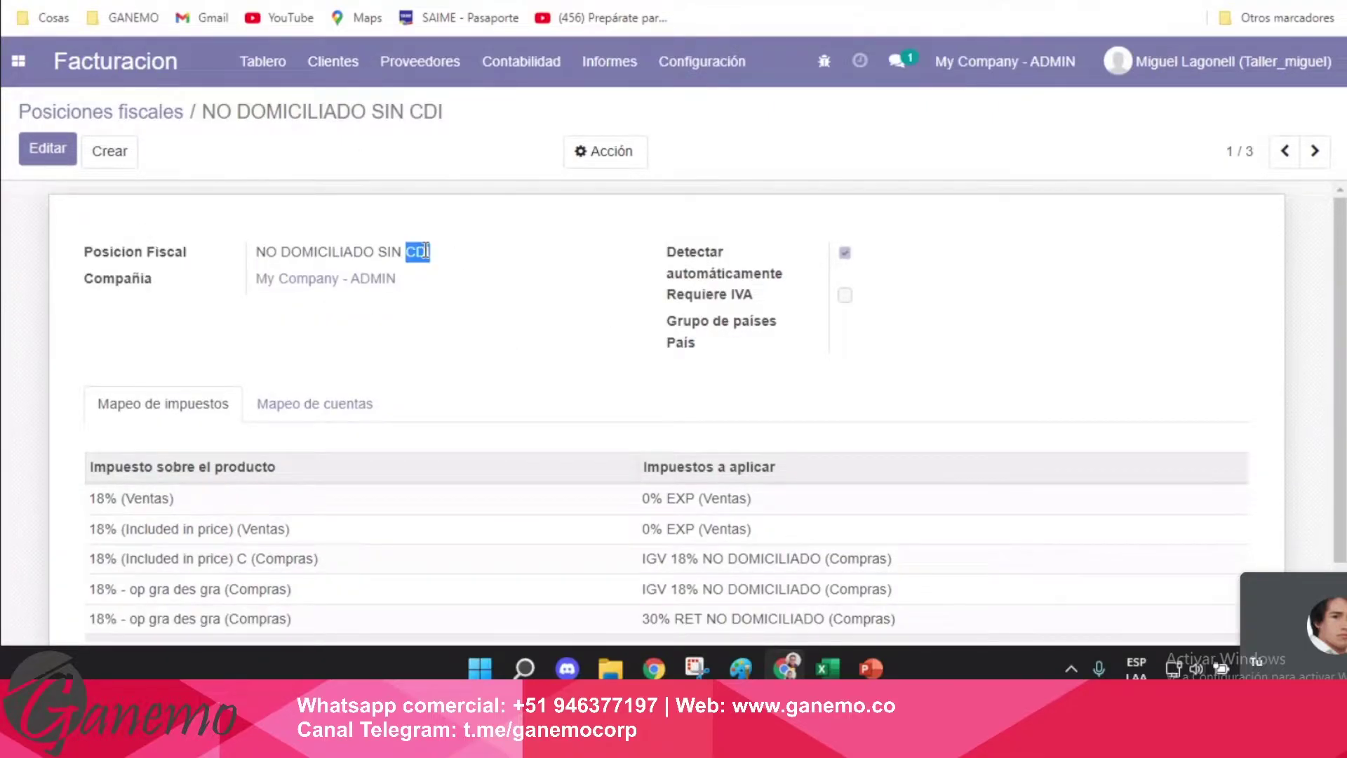
{"action": "left_click", "coordinate": [426, 251]}
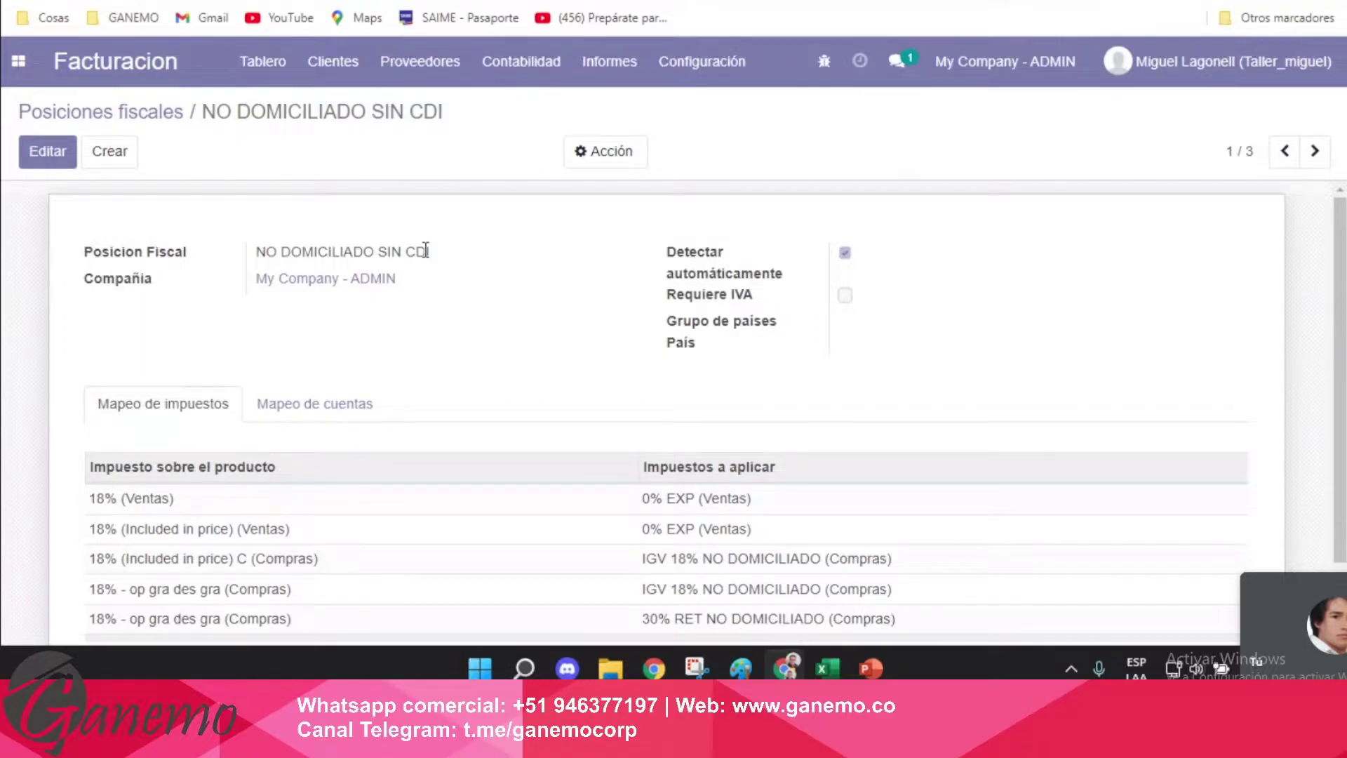
{"action": "scroll", "coordinate": [369, 578], "scroll_direction": "down", "scroll_amount": 2}
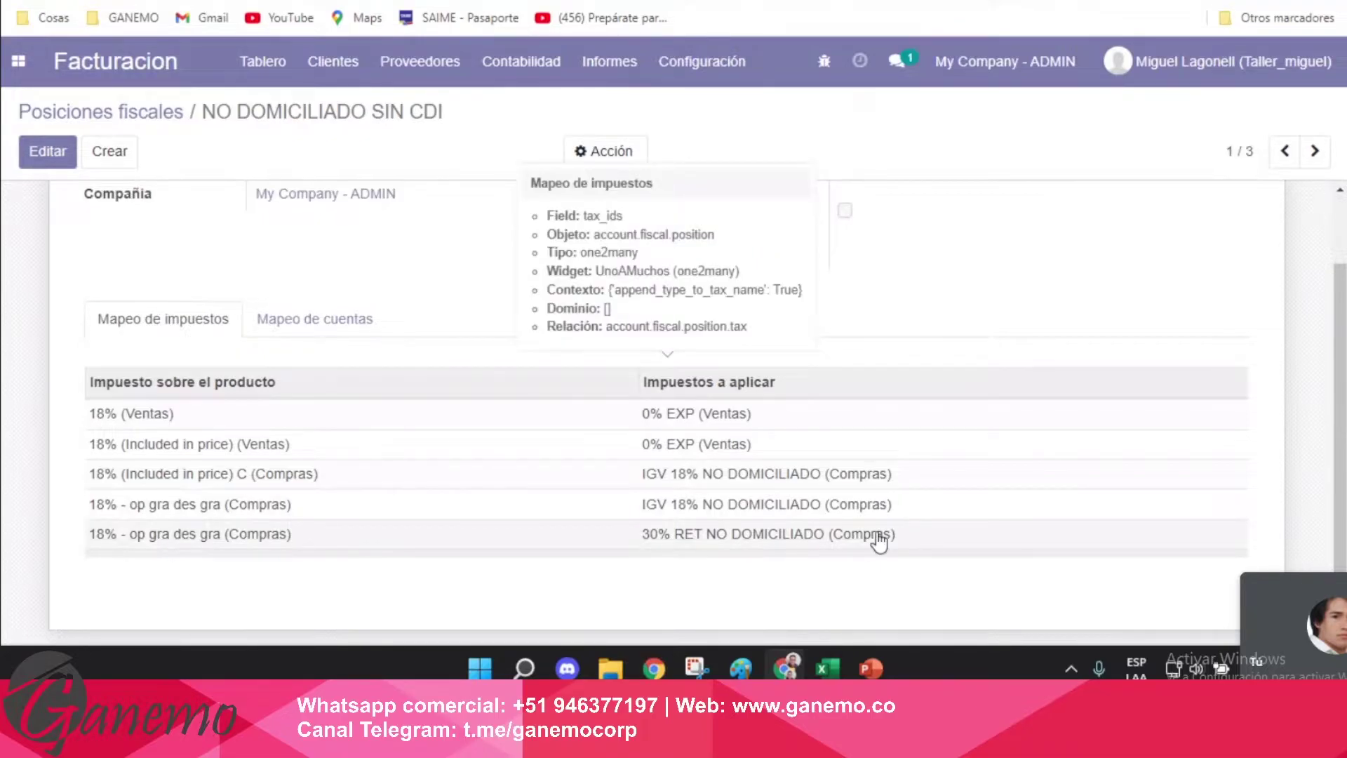
{"action": "left_click", "coordinate": [349, 67]}
{"action": "mouse_move", "coordinate": [419, 61]}
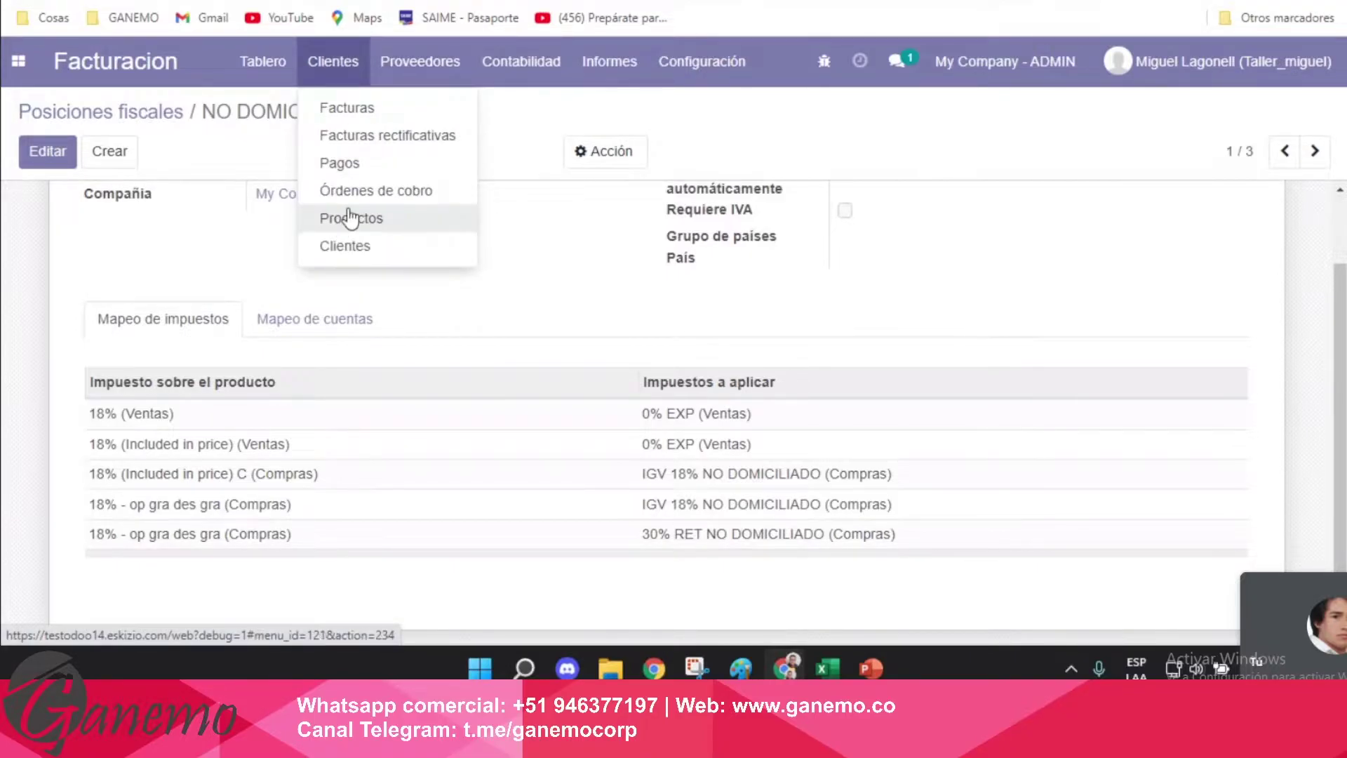
- Open the Network Solutions vendor and view its Venta y compra details
{"action": "left_click", "coordinate": [436, 272]}
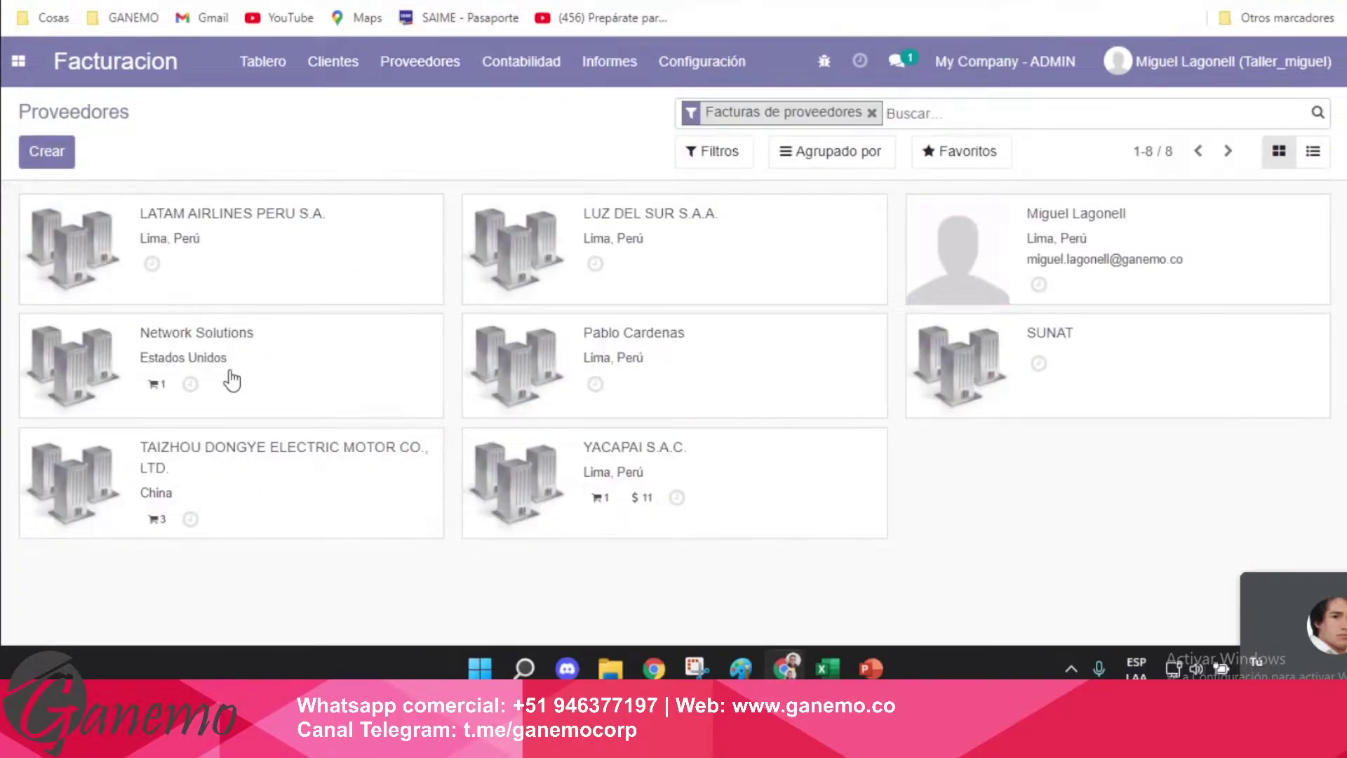
{"action": "left_click", "coordinate": [225, 376]}
{"action": "scroll", "coordinate": [351, 246], "scroll_direction": "down", "scroll_amount": 2}
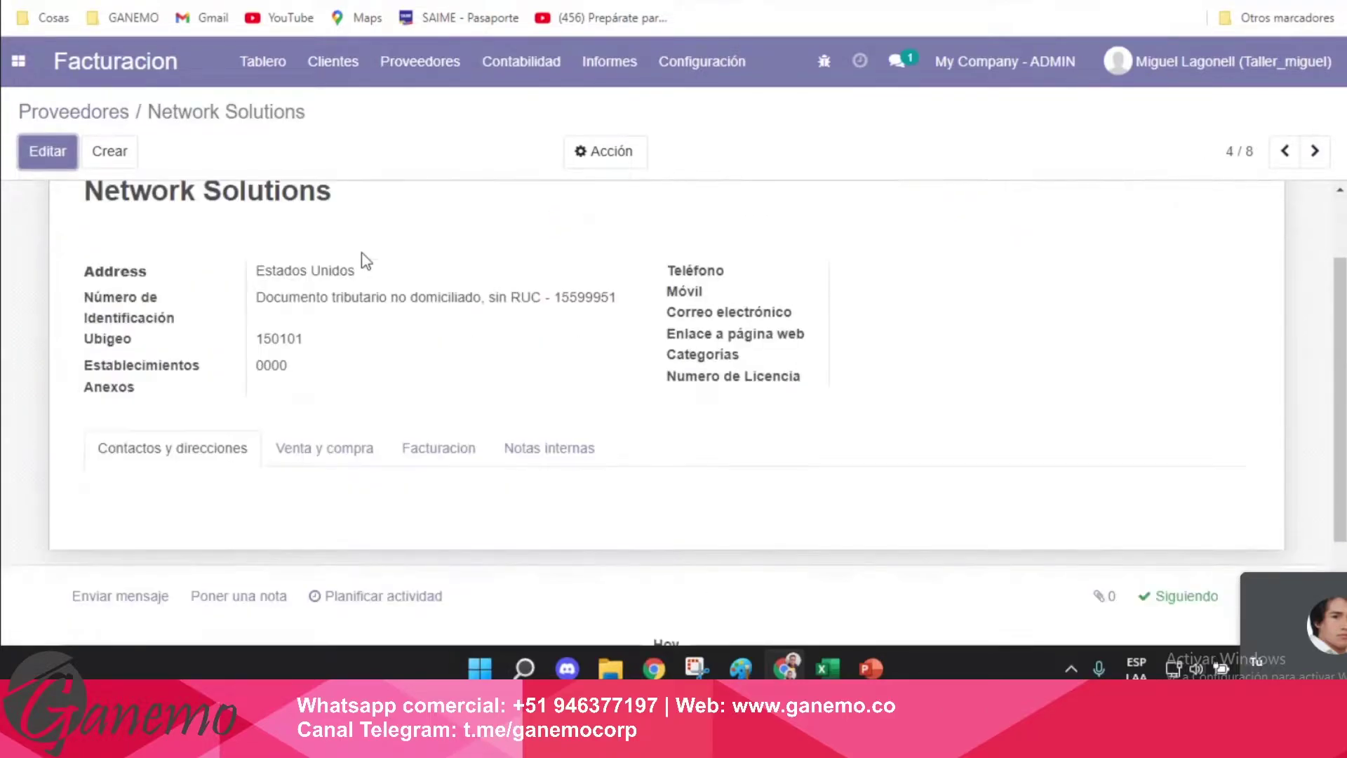
{"action": "left_click", "coordinate": [372, 452]}
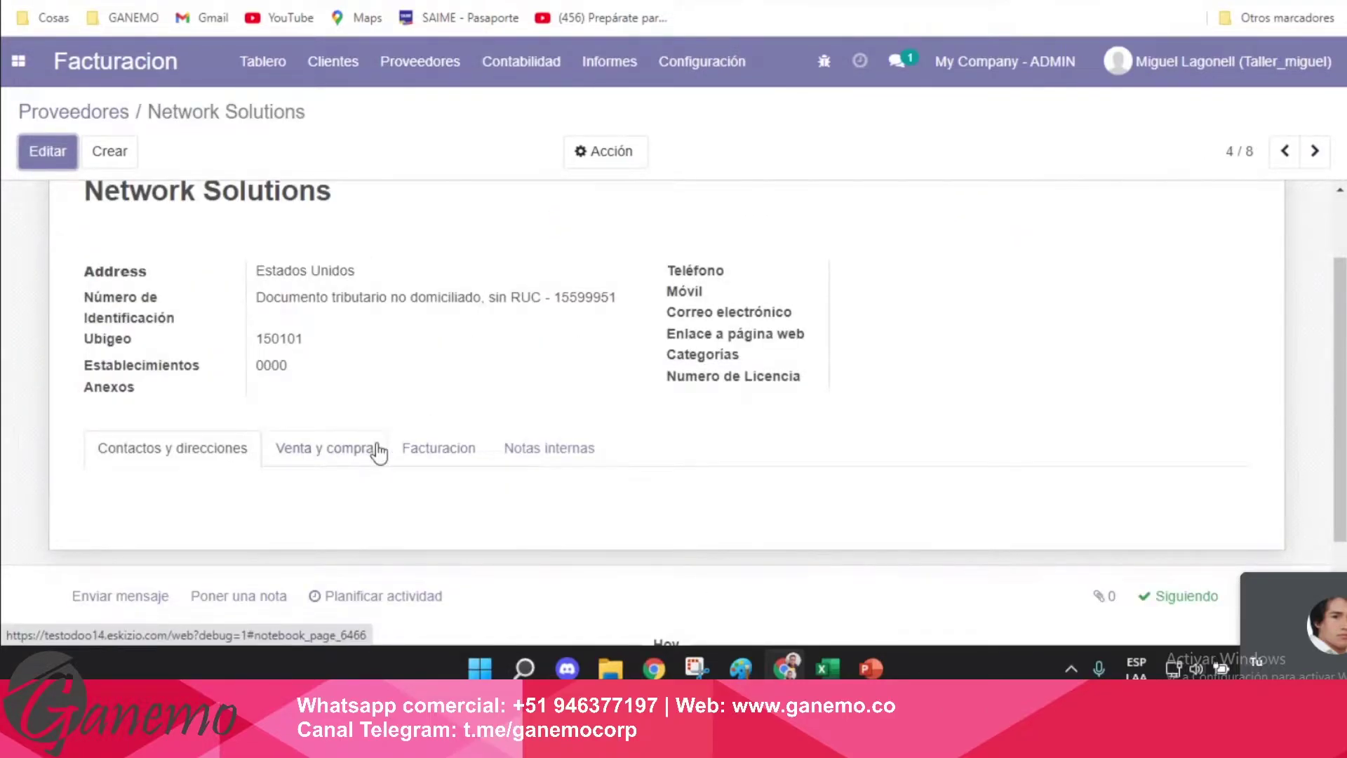
{"action": "scroll", "coordinate": [393, 330], "scroll_direction": "down", "scroll_amount": 4}
{"action": "scroll", "coordinate": [335, 286], "scroll_direction": "up", "scroll_amount": 1}
{"action": "scroll", "coordinate": [385, 374], "scroll_direction": "up", "scroll_amount": 3}
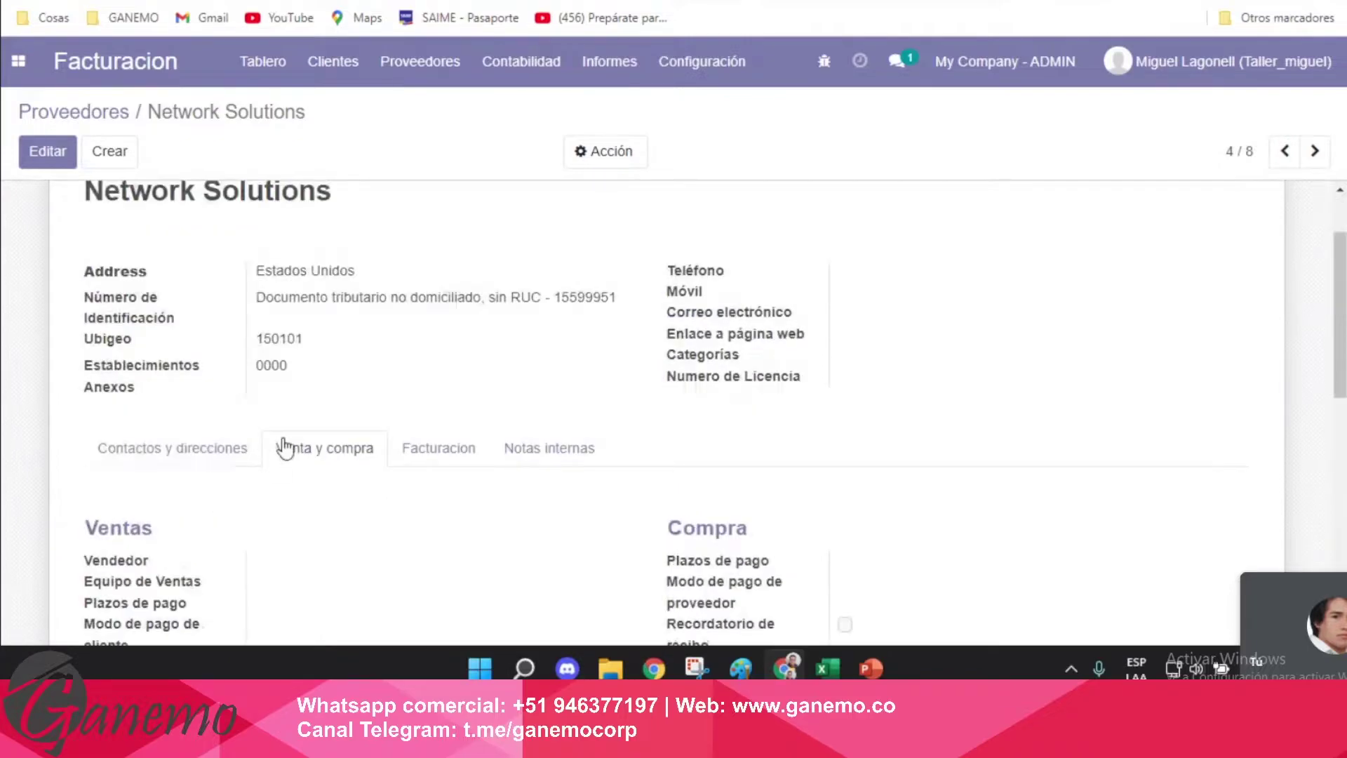
{"action": "scroll", "coordinate": [286, 446], "scroll_direction": "down", "scroll_amount": 2}
{"action": "scroll", "coordinate": [358, 430], "scroll_direction": "down", "scroll_amount": 1}
- Briefly try CON CDI, then keep fiscal position NO DOMICILIADO SIN CDI and save
{"action": "left_click", "coordinate": [32, 151]}
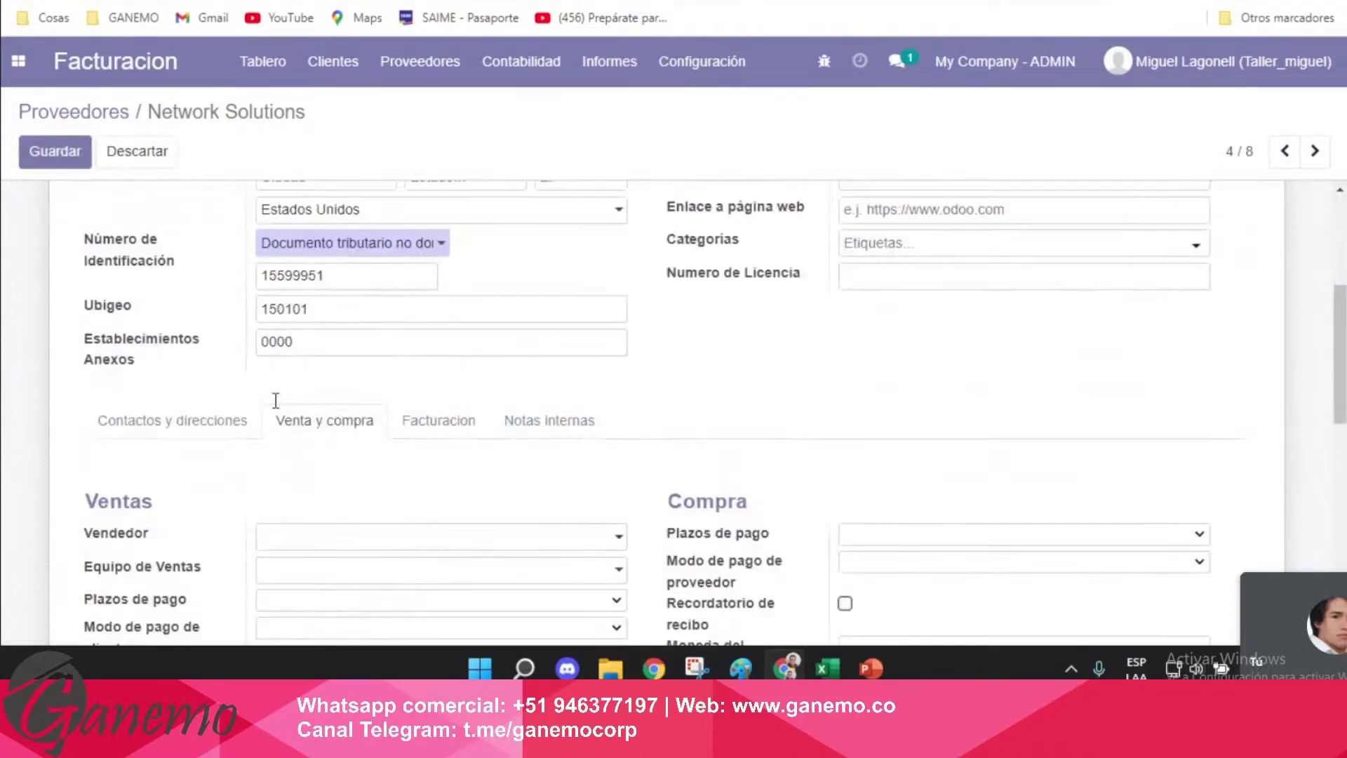
{"action": "scroll", "coordinate": [273, 396], "scroll_direction": "down", "scroll_amount": 4}
{"action": "scroll", "coordinate": [263, 281], "scroll_direction": "down", "scroll_amount": 3}
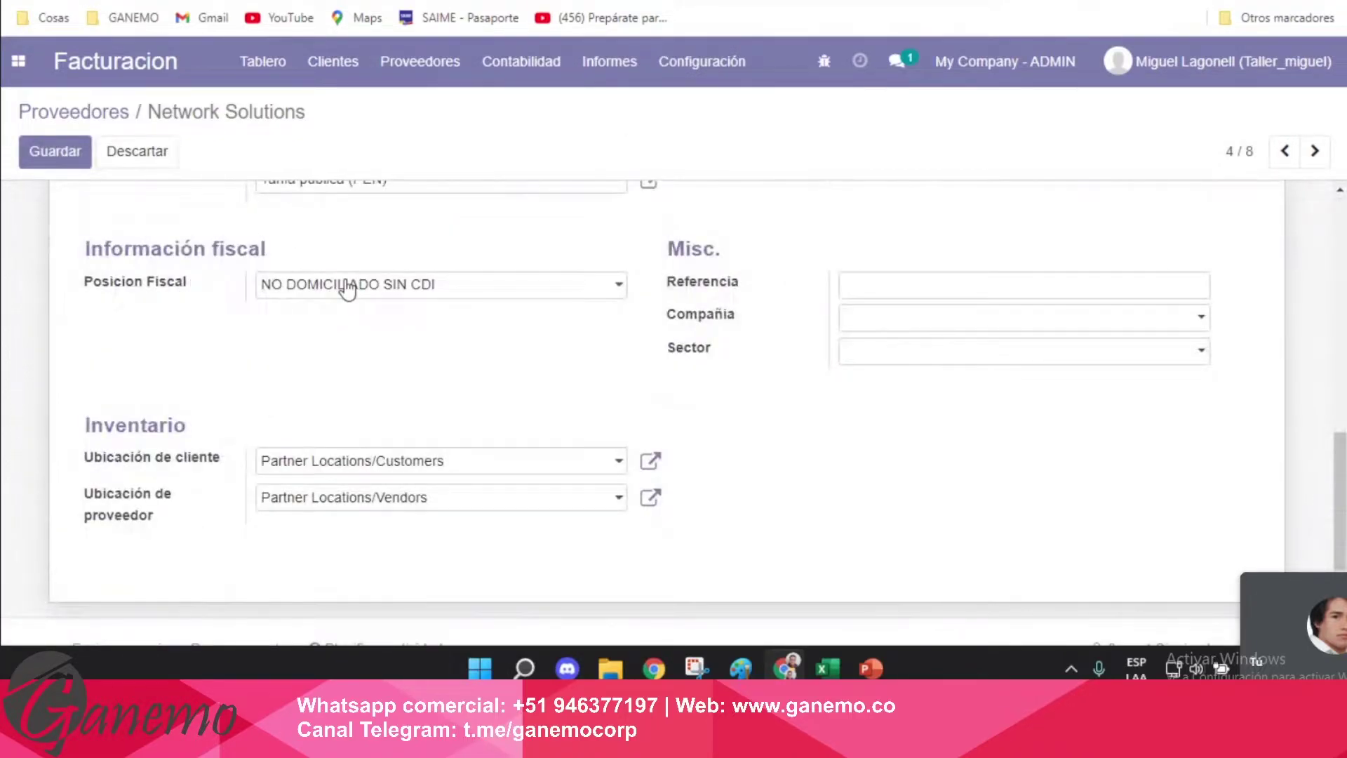
{"action": "left_click", "coordinate": [398, 286]}
{"action": "left_click", "coordinate": [379, 323]}
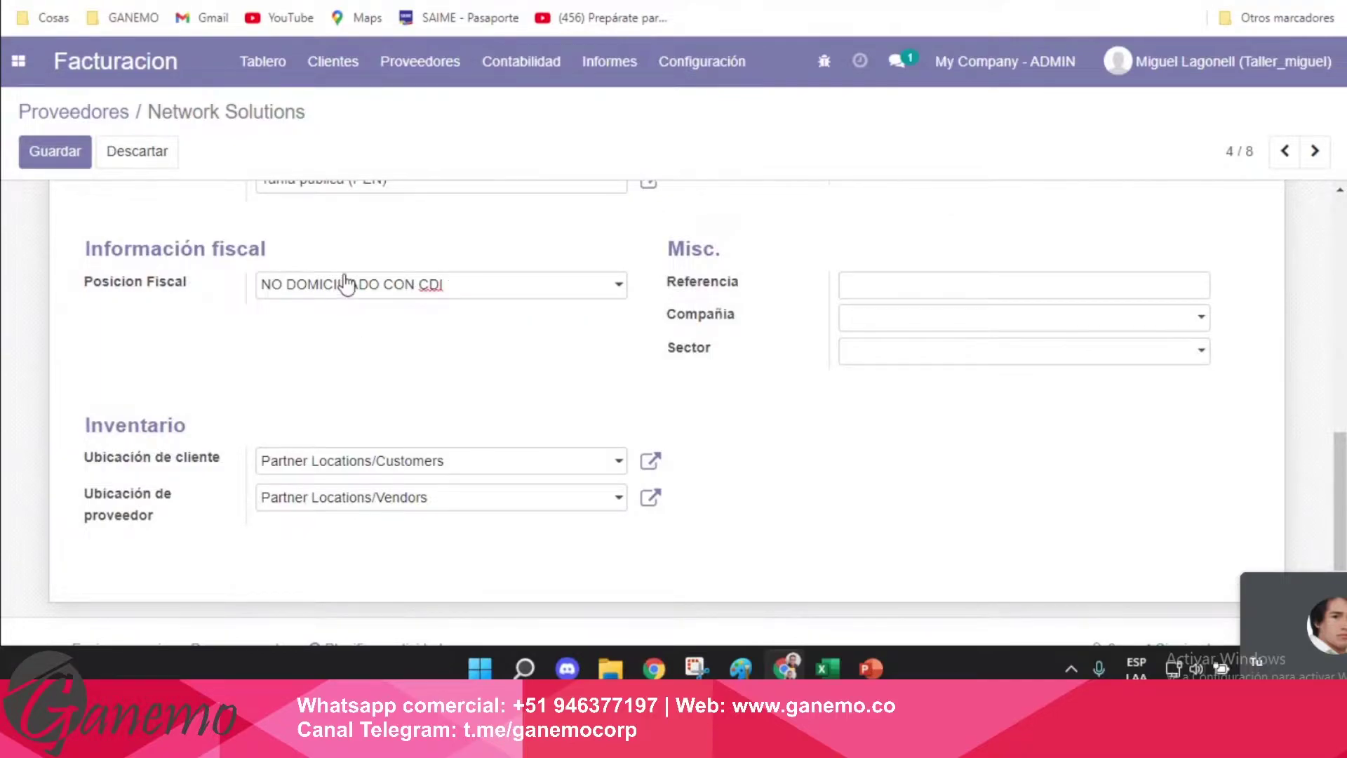
{"action": "left_click", "coordinate": [353, 284]}
{"action": "left_click", "coordinate": [376, 343]}
{"action": "left_click", "coordinate": [42, 149]}
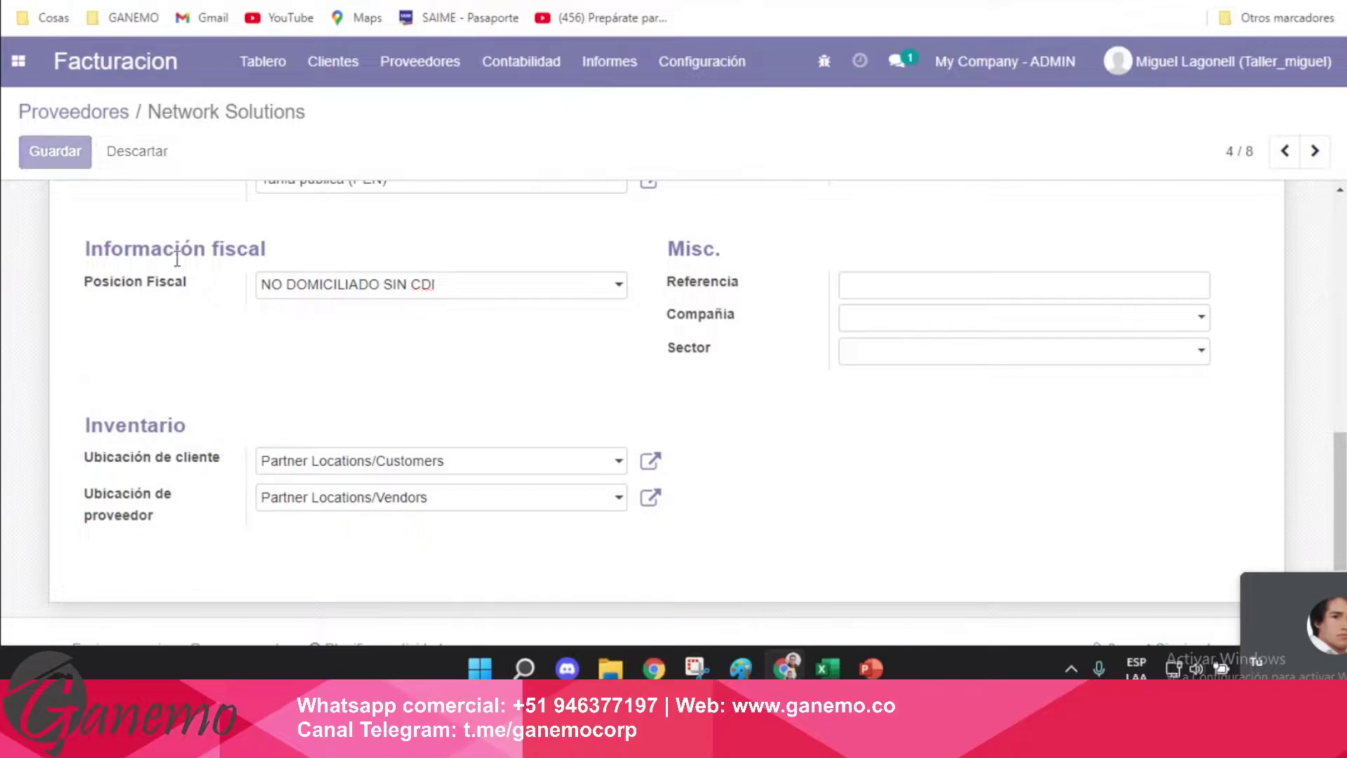
{"action": "scroll", "coordinate": [385, 486], "scroll_direction": "up", "scroll_amount": 4}
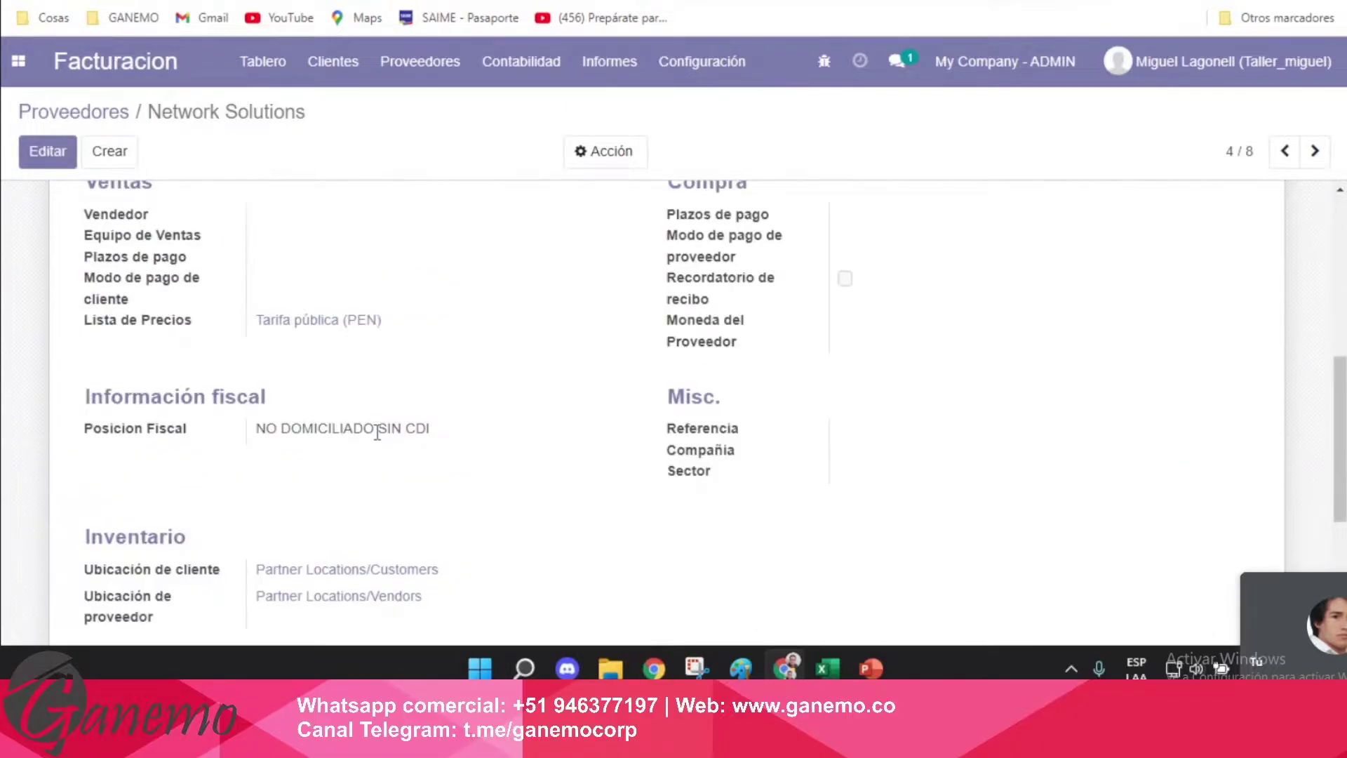
{"action": "left_click_drag", "start_coordinate": [377, 429], "coordinate": [396, 433]}
{"action": "scroll", "coordinate": [379, 463], "scroll_direction": "down", "scroll_amount": 4}
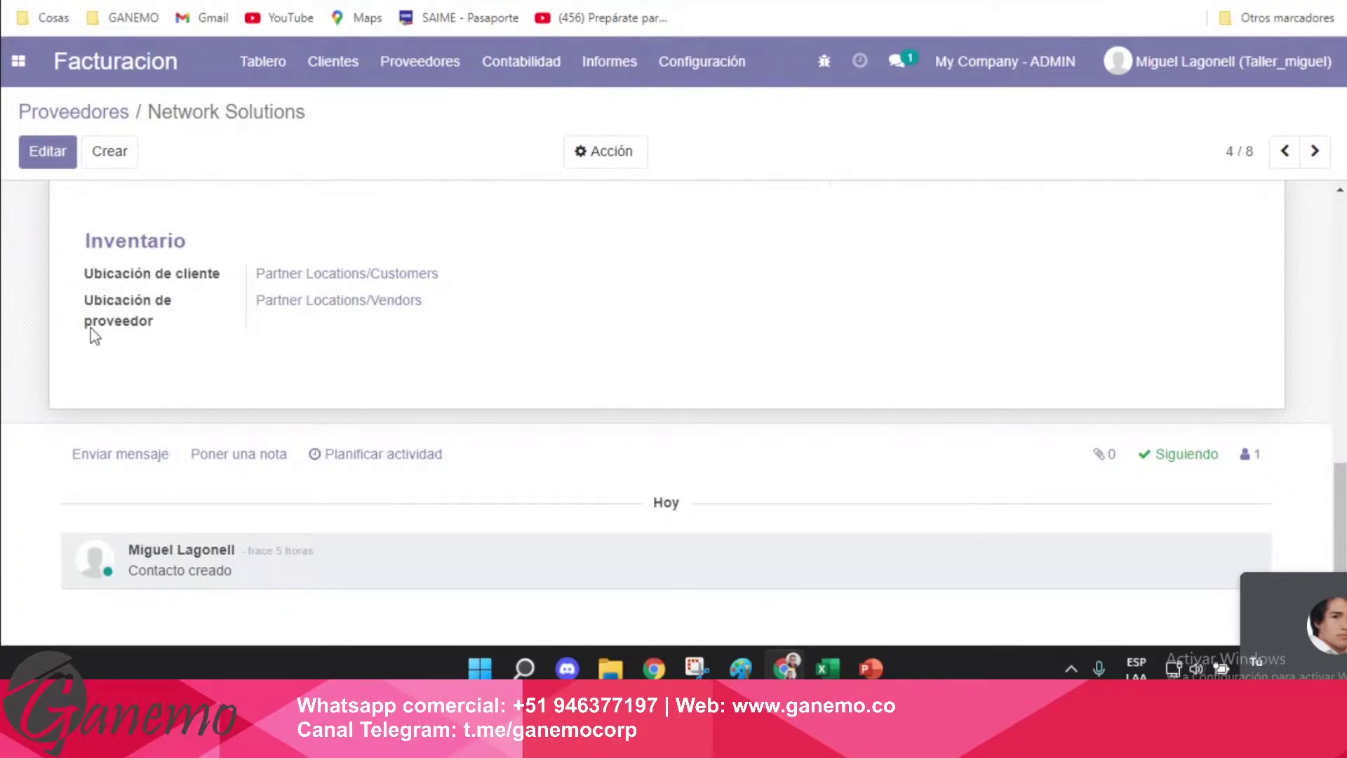
{"action": "scroll", "coordinate": [428, 301], "scroll_direction": "up", "scroll_amount": 10}
{"action": "scroll", "coordinate": [404, 352], "scroll_direction": "up", "scroll_amount": 4}
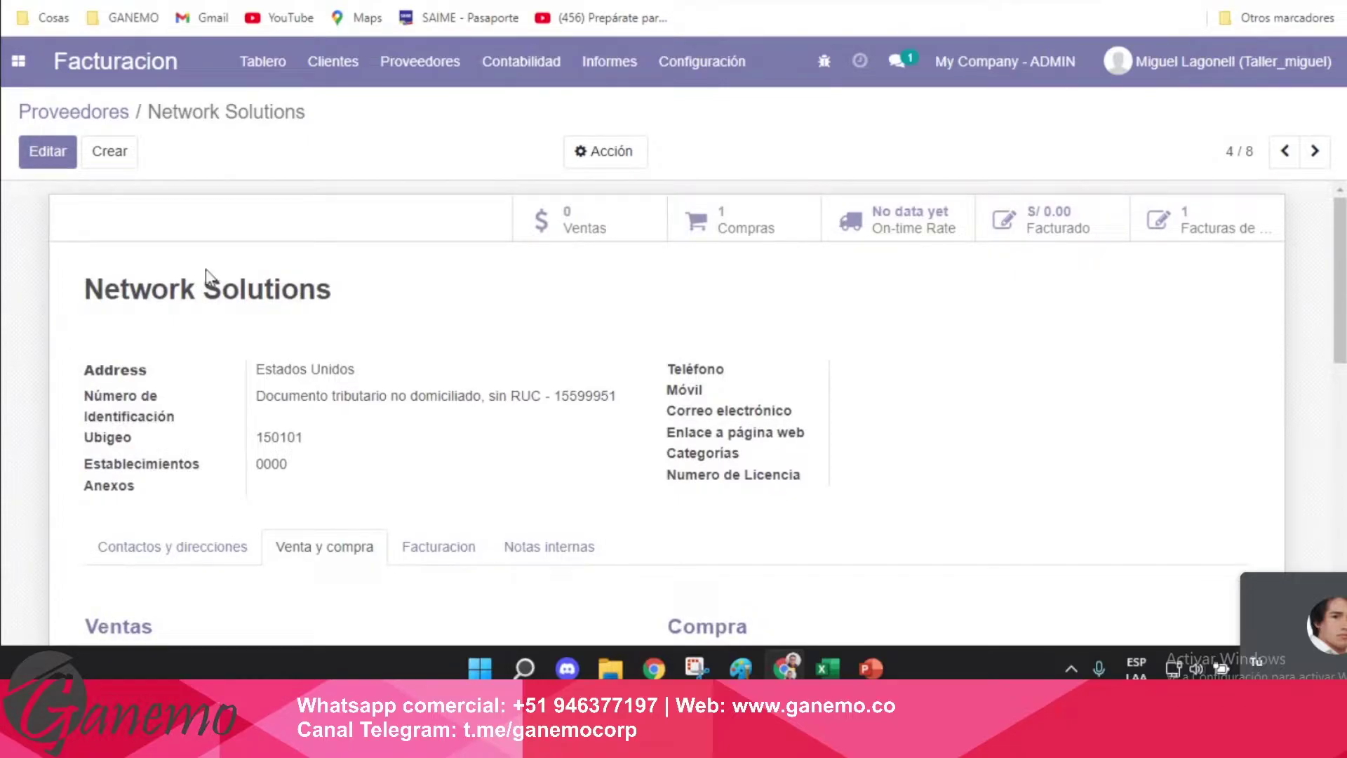
{"action": "scroll", "coordinate": [295, 337], "scroll_direction": "down", "scroll_amount": 2}
{"action": "scroll", "coordinate": [484, 279], "scroll_direction": "down", "scroll_amount": 1}
{"action": "scroll", "coordinate": [485, 279], "scroll_direction": "up", "scroll_amount": 1}
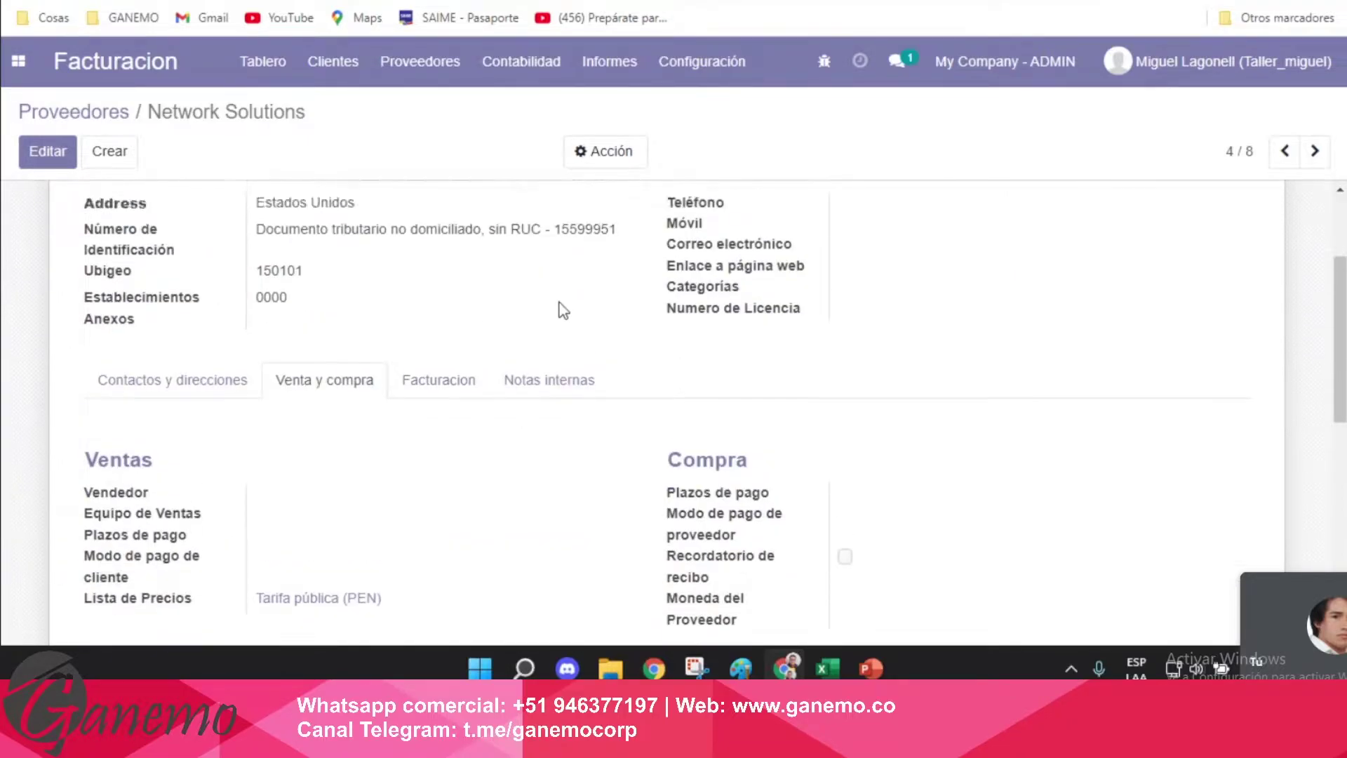
{"action": "scroll", "coordinate": [633, 391], "scroll_direction": "up", "scroll_amount": 2}
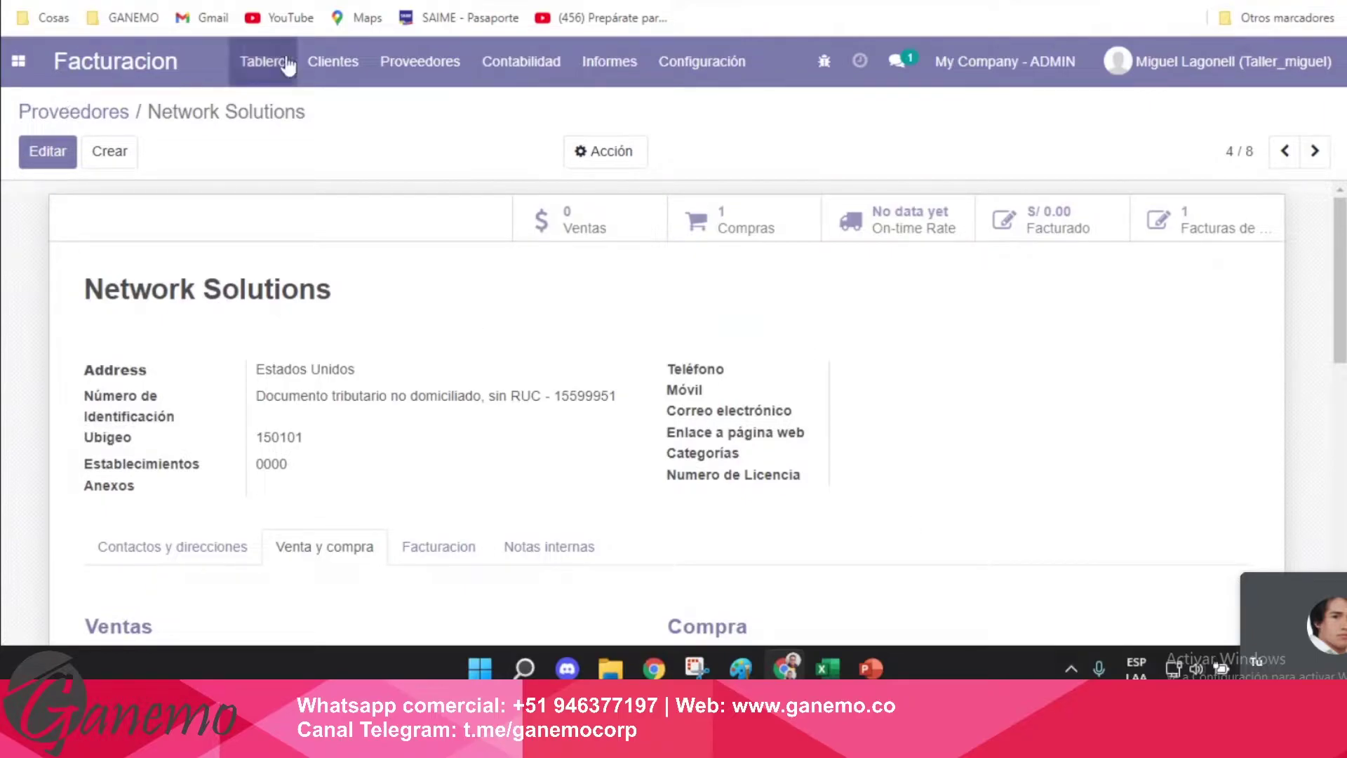
{"action": "left_click", "coordinate": [412, 81]}
- Create a new vendor bill from the bills list, initially picking TAIZHOU DONGYE as supplier
{"action": "left_click", "coordinate": [419, 106]}
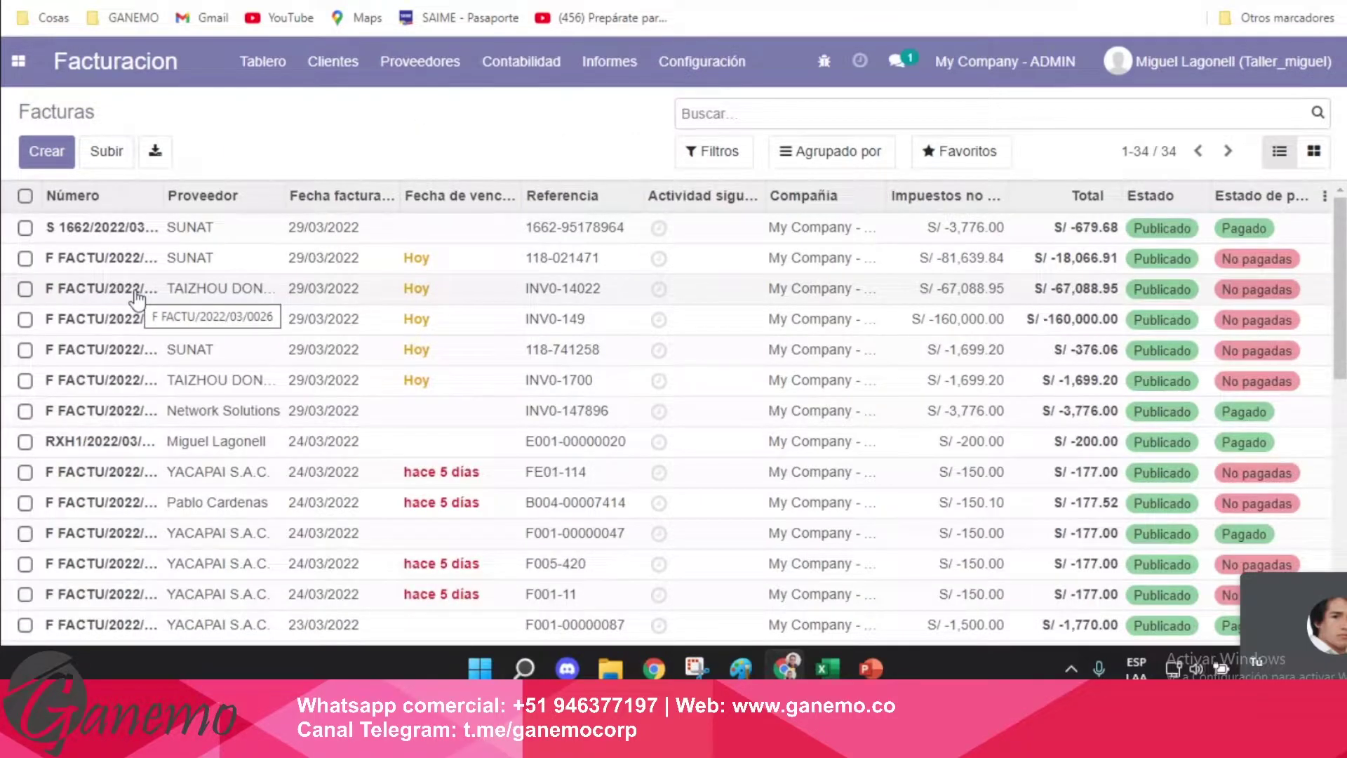
{"action": "left_click", "coordinate": [34, 159]}
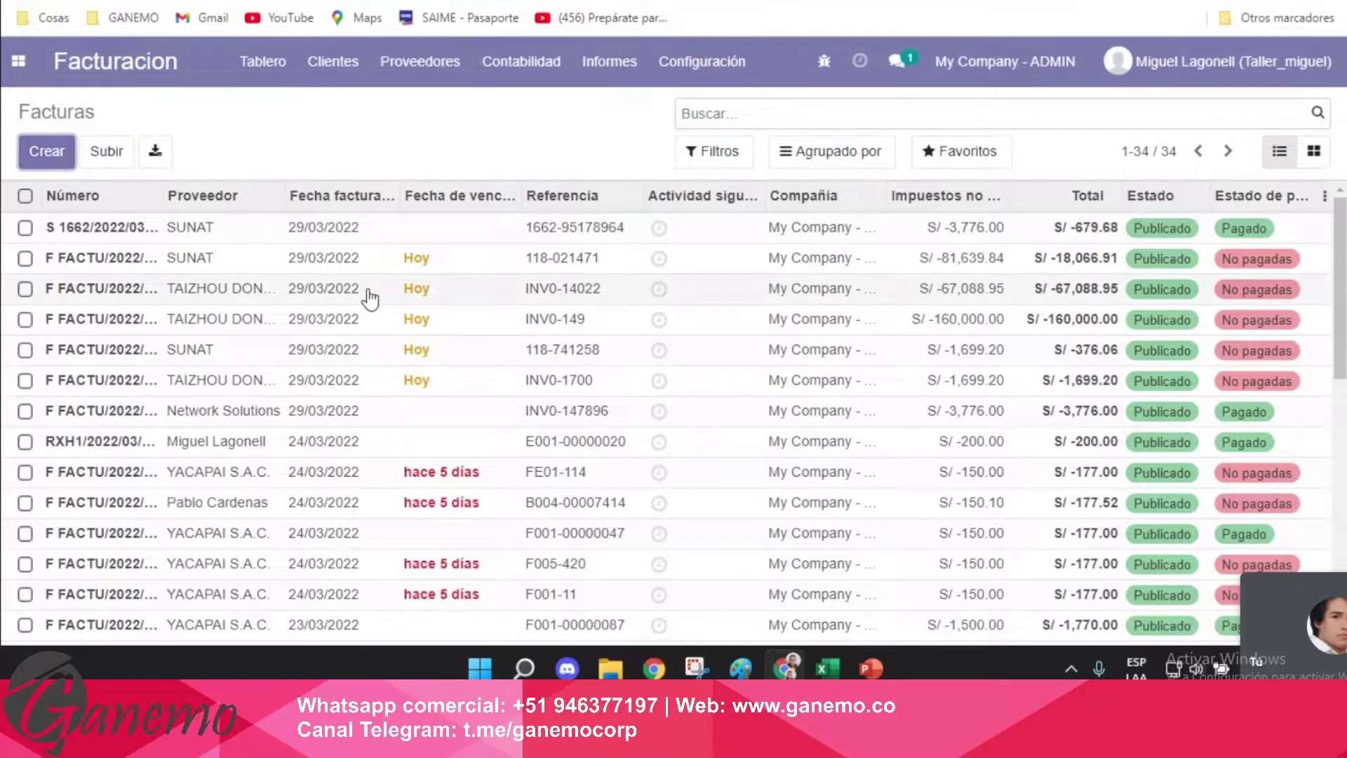
{"action": "left_click", "coordinate": [445, 364]}
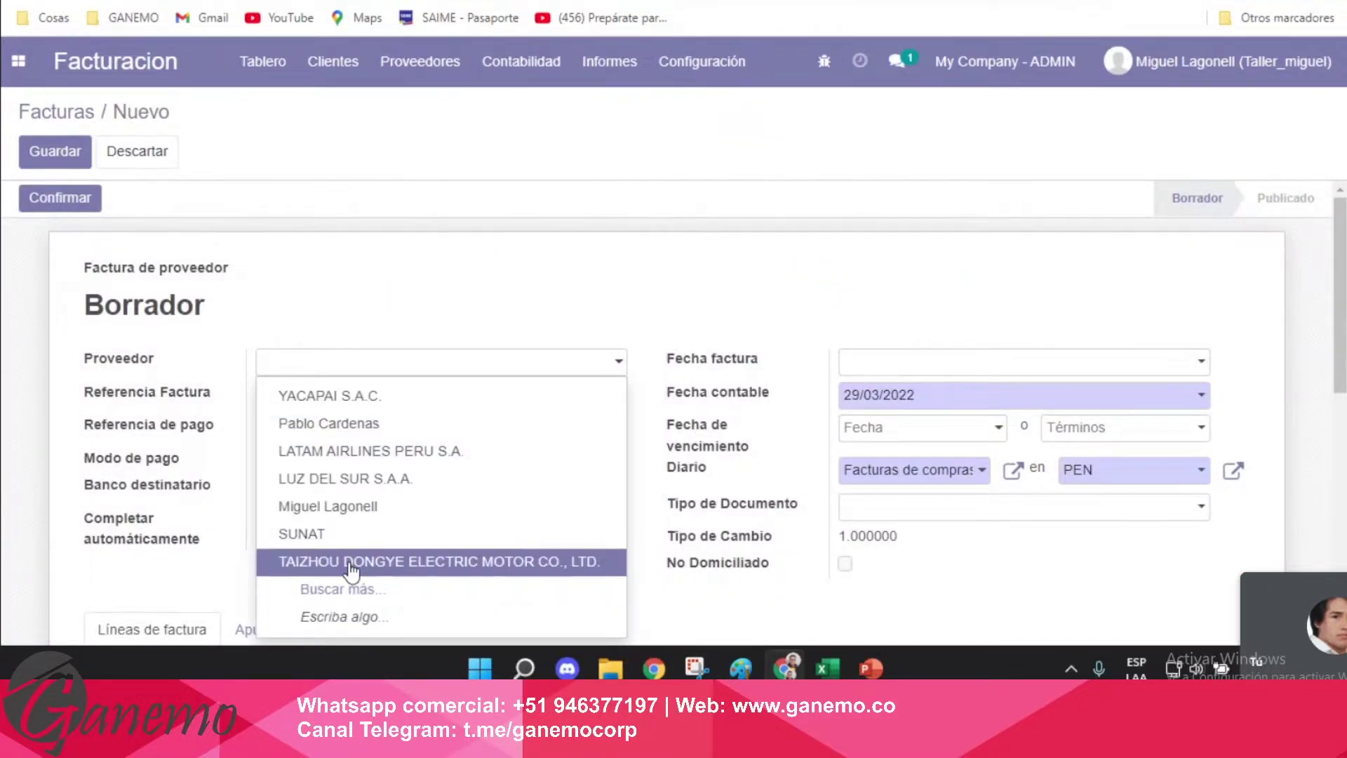
{"action": "left_click", "coordinate": [351, 565]}
- Replace the supplier with Network Solutions using the Buscar más partner search
{"action": "left_click", "coordinate": [351, 365]}
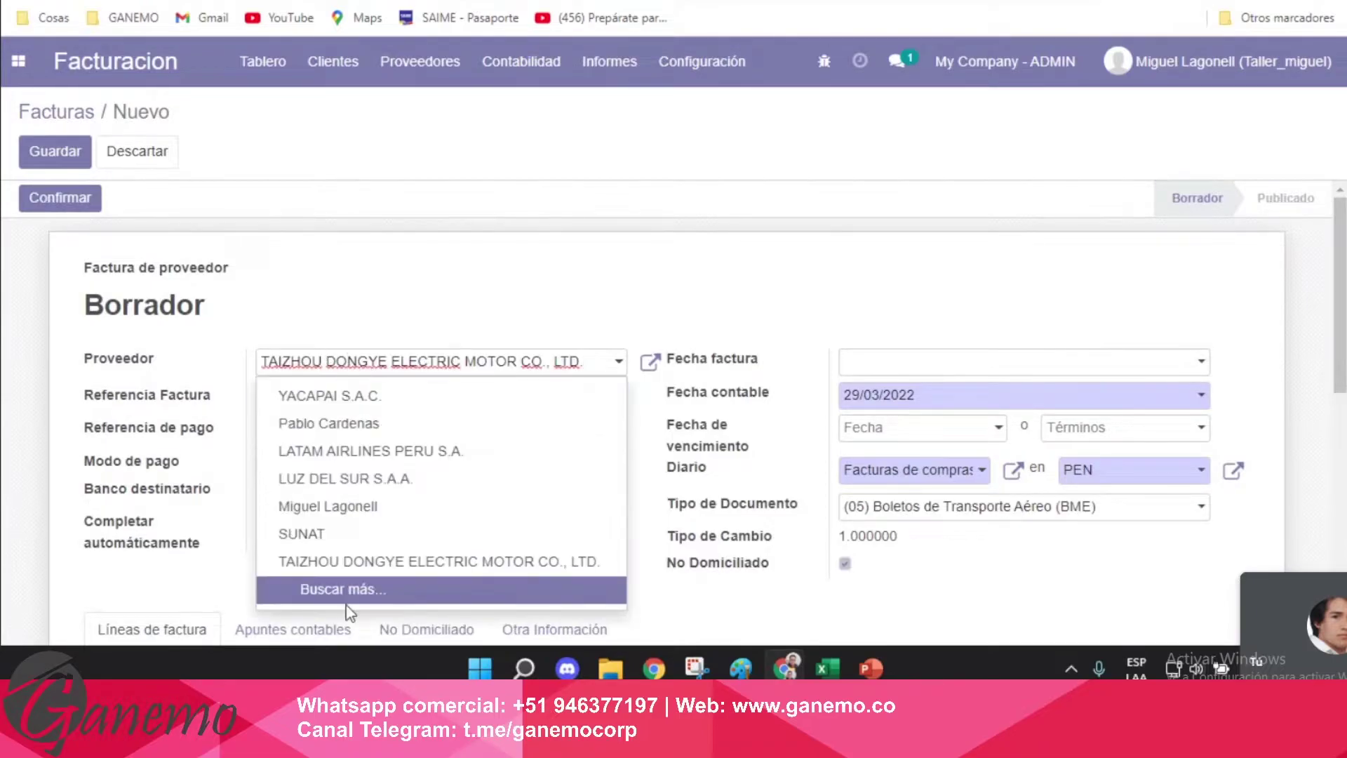
{"action": "left_click", "coordinate": [349, 597]}
{"action": "scroll", "coordinate": [323, 379], "scroll_direction": "down", "scroll_amount": 2}
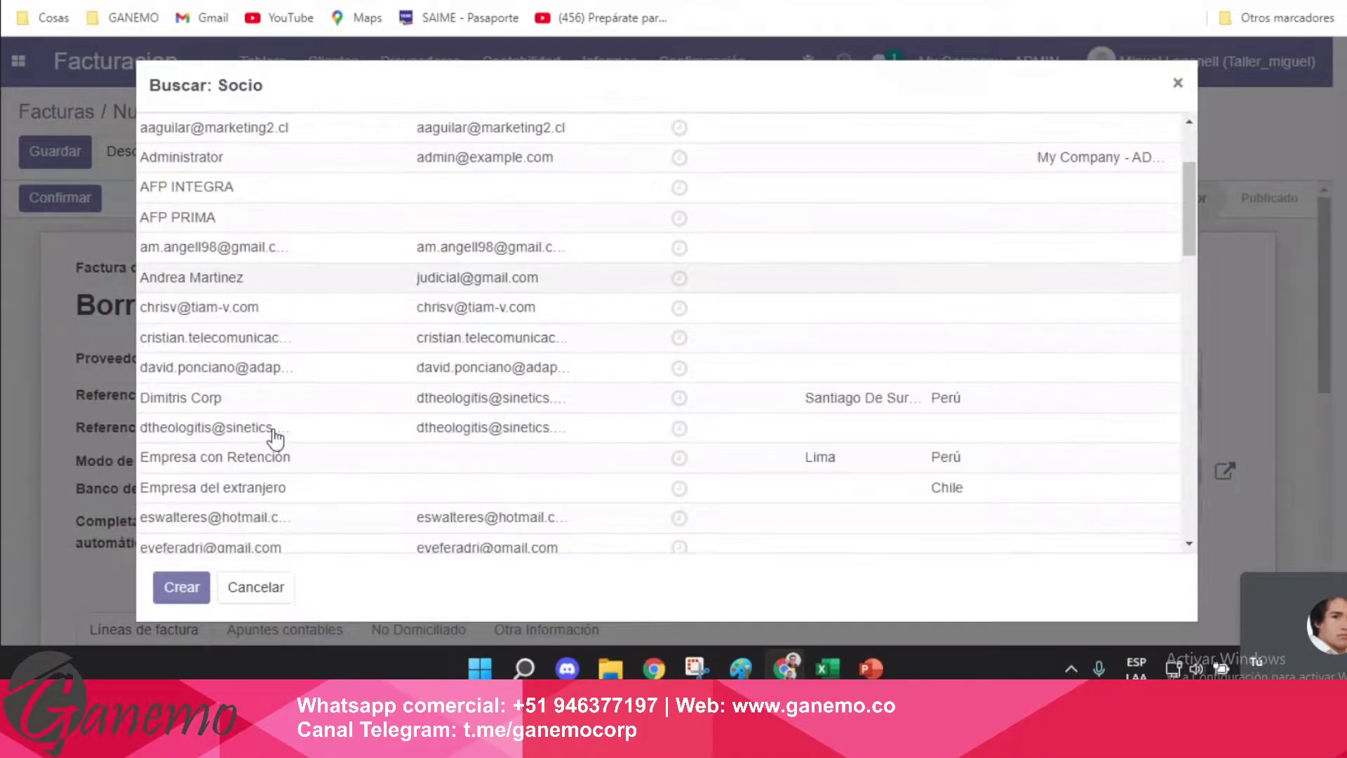
{"action": "scroll", "coordinate": [271, 401], "scroll_direction": "down", "scroll_amount": 4}
{"action": "scroll", "coordinate": [274, 436], "scroll_direction": "down", "scroll_amount": 3}
{"action": "scroll", "coordinate": [274, 436], "scroll_direction": "down", "scroll_amount": 3}
{"action": "scroll", "coordinate": [273, 436], "scroll_direction": "down", "scroll_amount": 4}
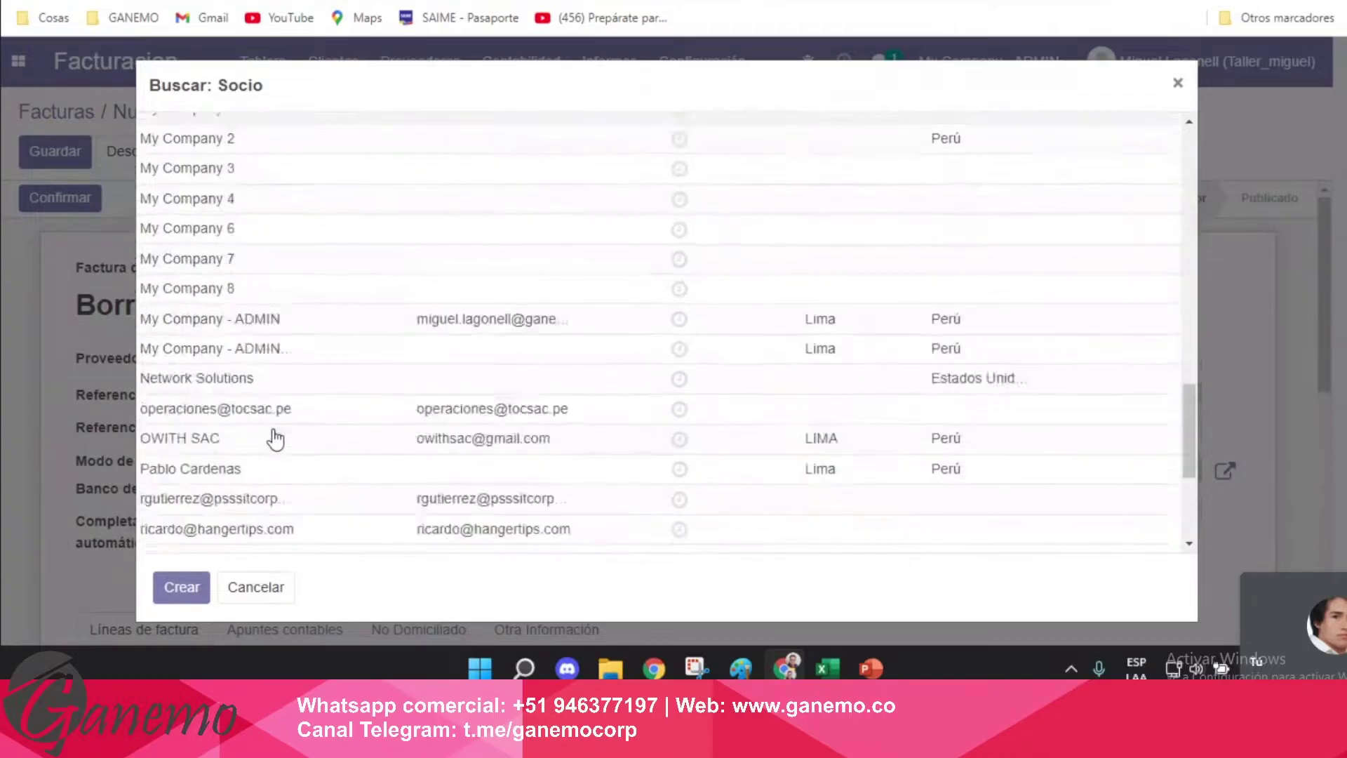
{"action": "scroll", "coordinate": [273, 436], "scroll_direction": "down", "scroll_amount": 3}
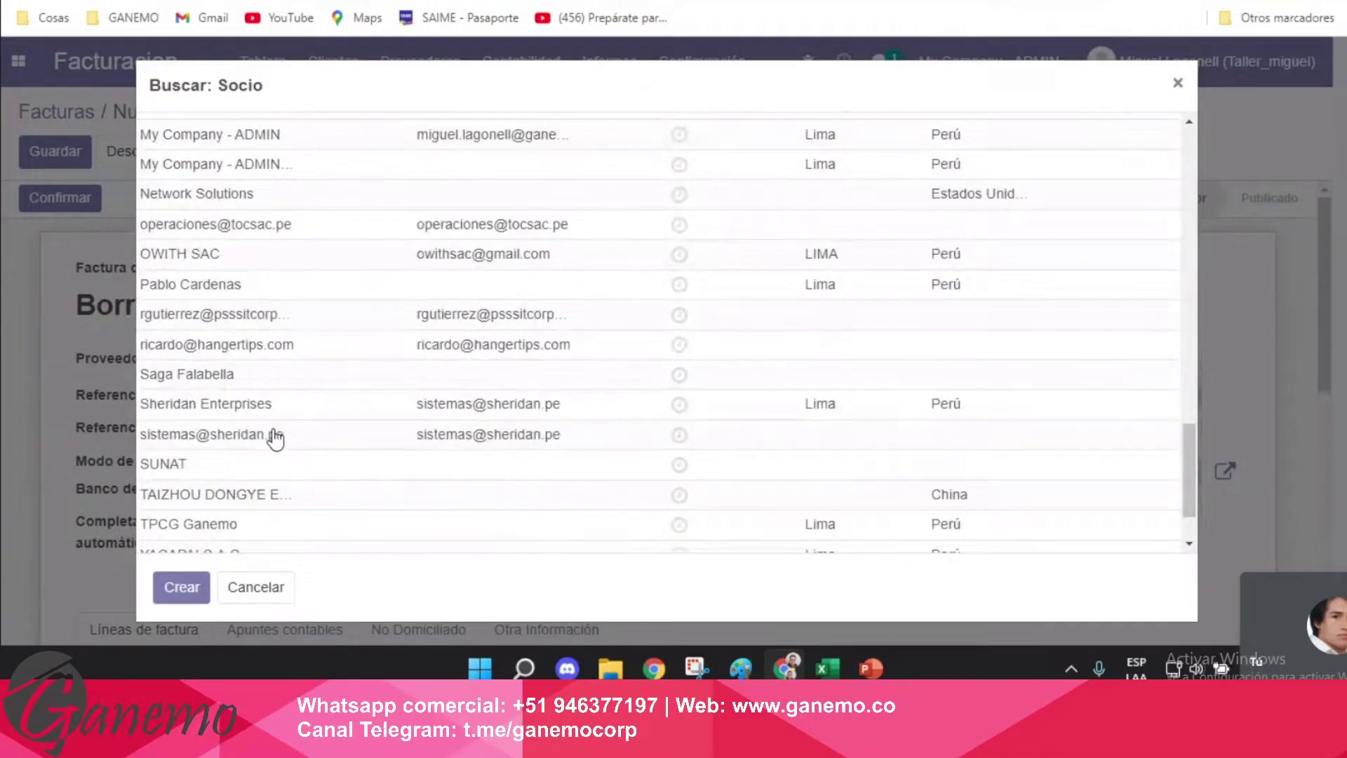
{"action": "left_click", "coordinate": [281, 195]}
- Enter bill reference INV0-0001456 and invoice date 29/03/2022
{"action": "left_click", "coordinate": [395, 386]}
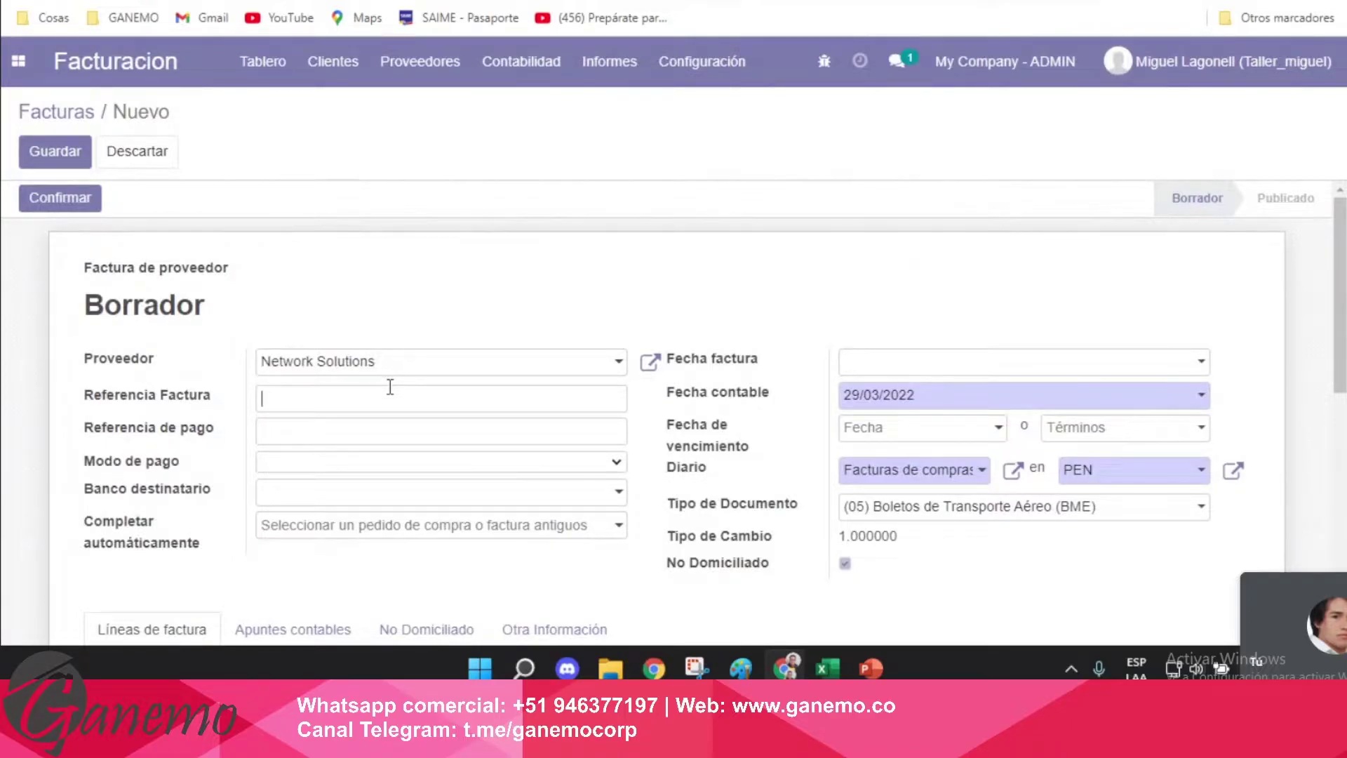
{"action": "left_click", "coordinate": [320, 398]}
{"action": "type", "text": "0001456"}
{"action": "left_click", "coordinate": [837, 367]}
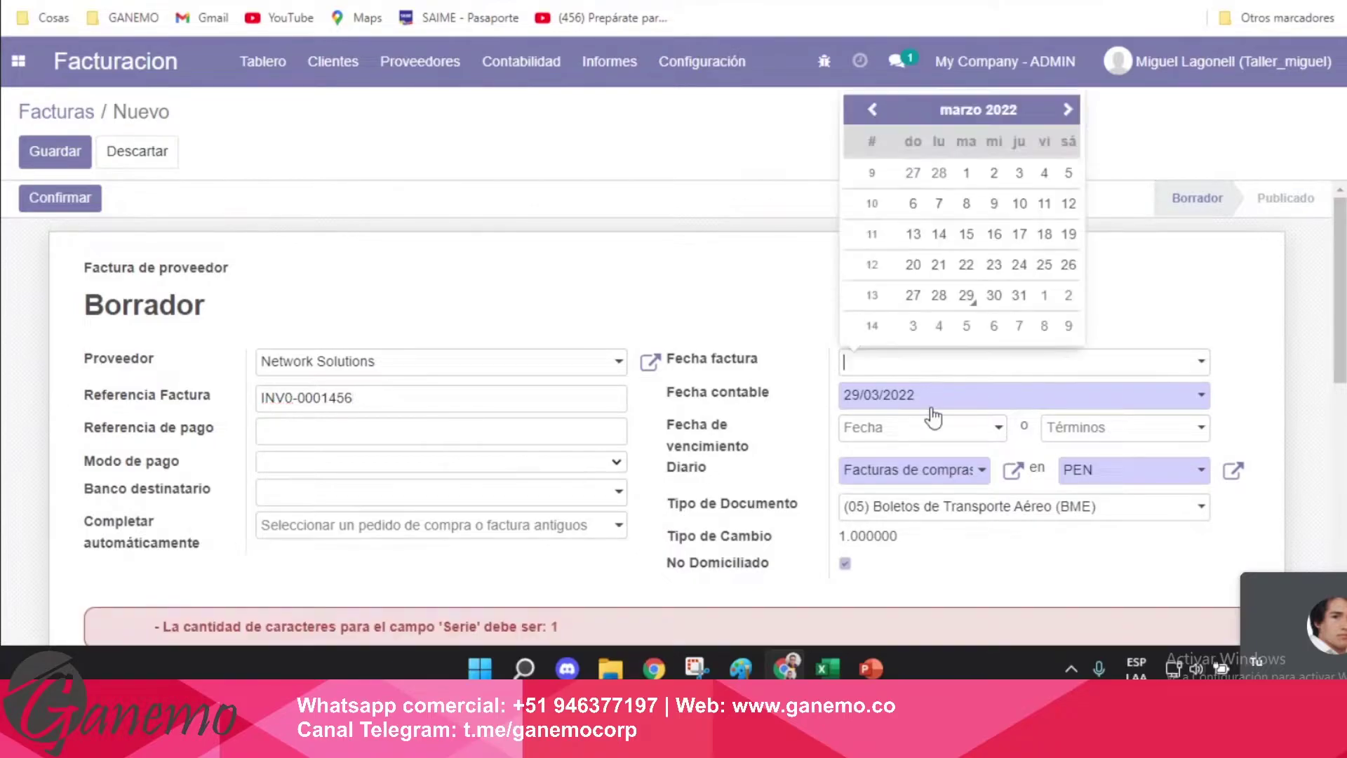
{"action": "left_click", "coordinate": [967, 296]}
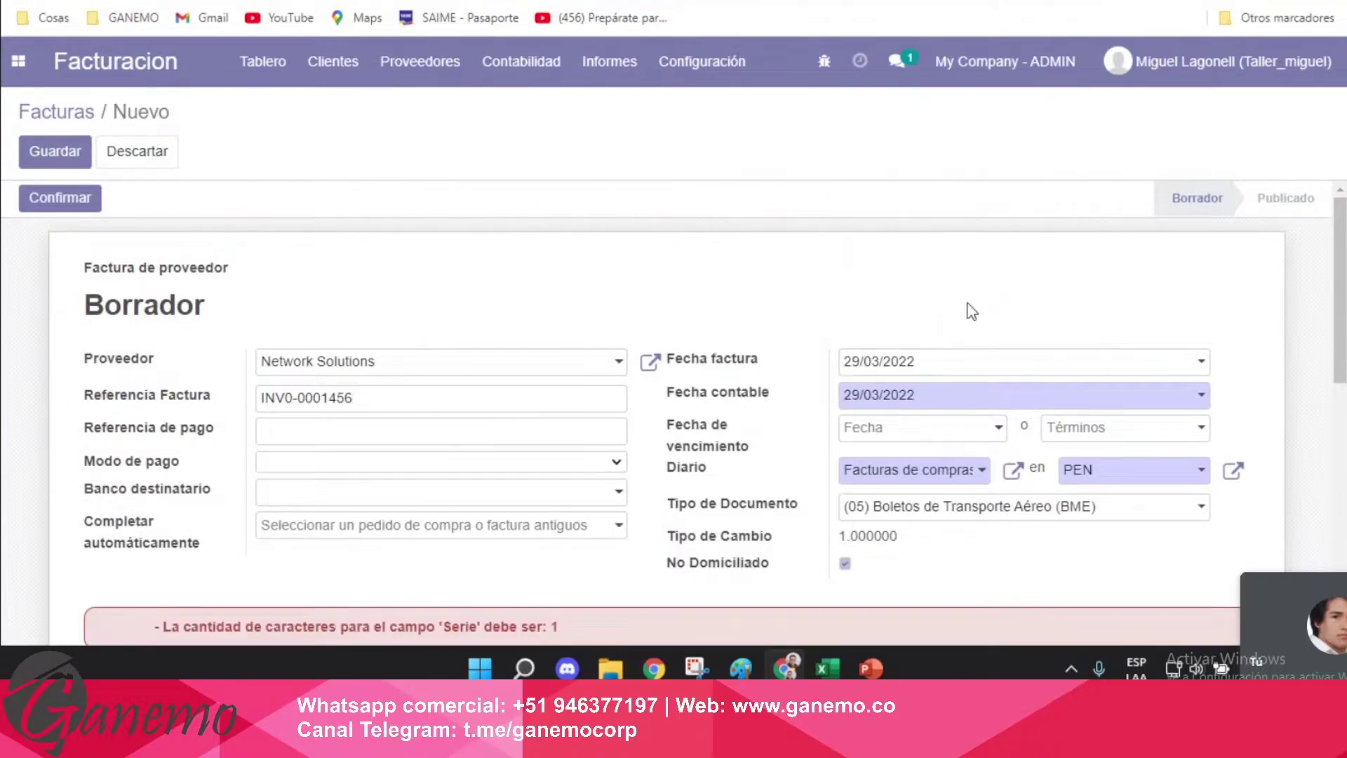
- Search 'no domi' and set document type (91) Comprobante de No Domiciliado
{"action": "left_click", "coordinate": [888, 505]}
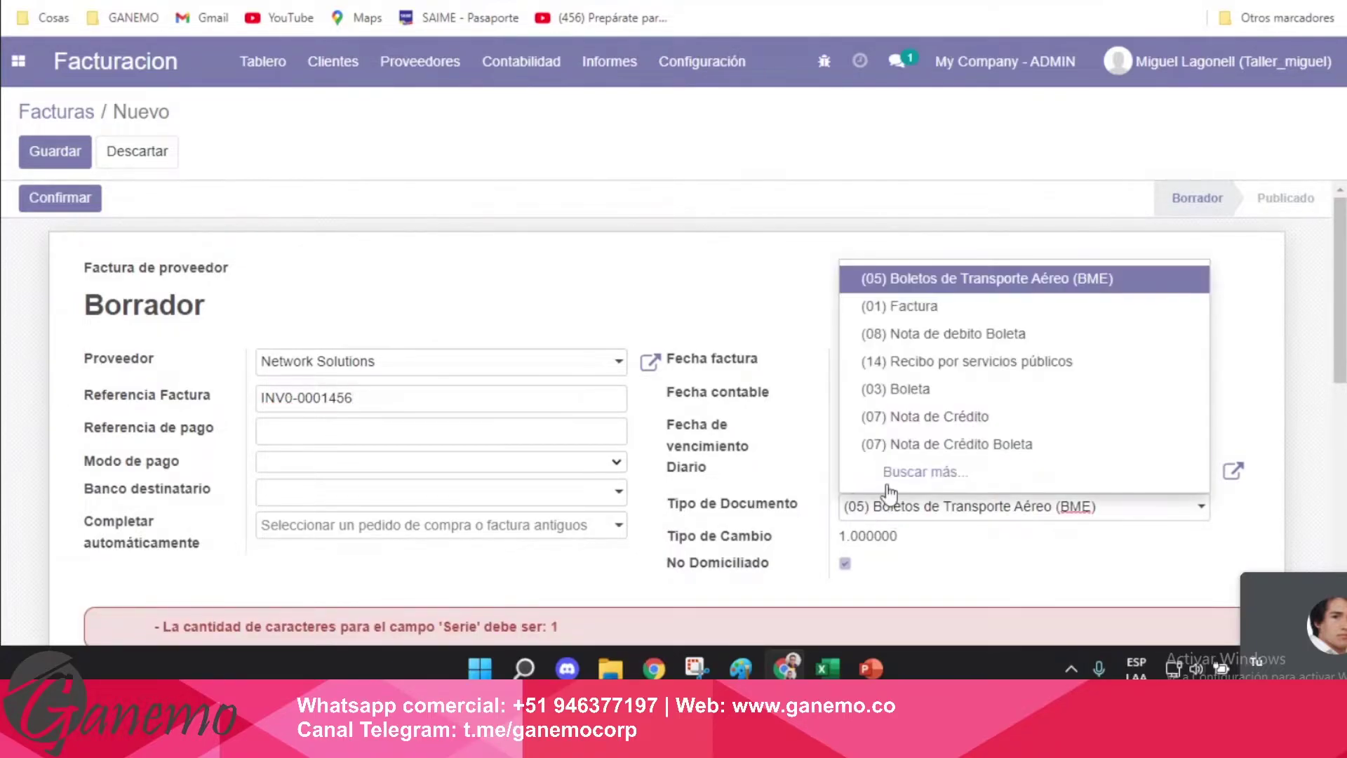
{"action": "left_click", "coordinate": [927, 520]}
{"action": "type", "text": "no domi"}
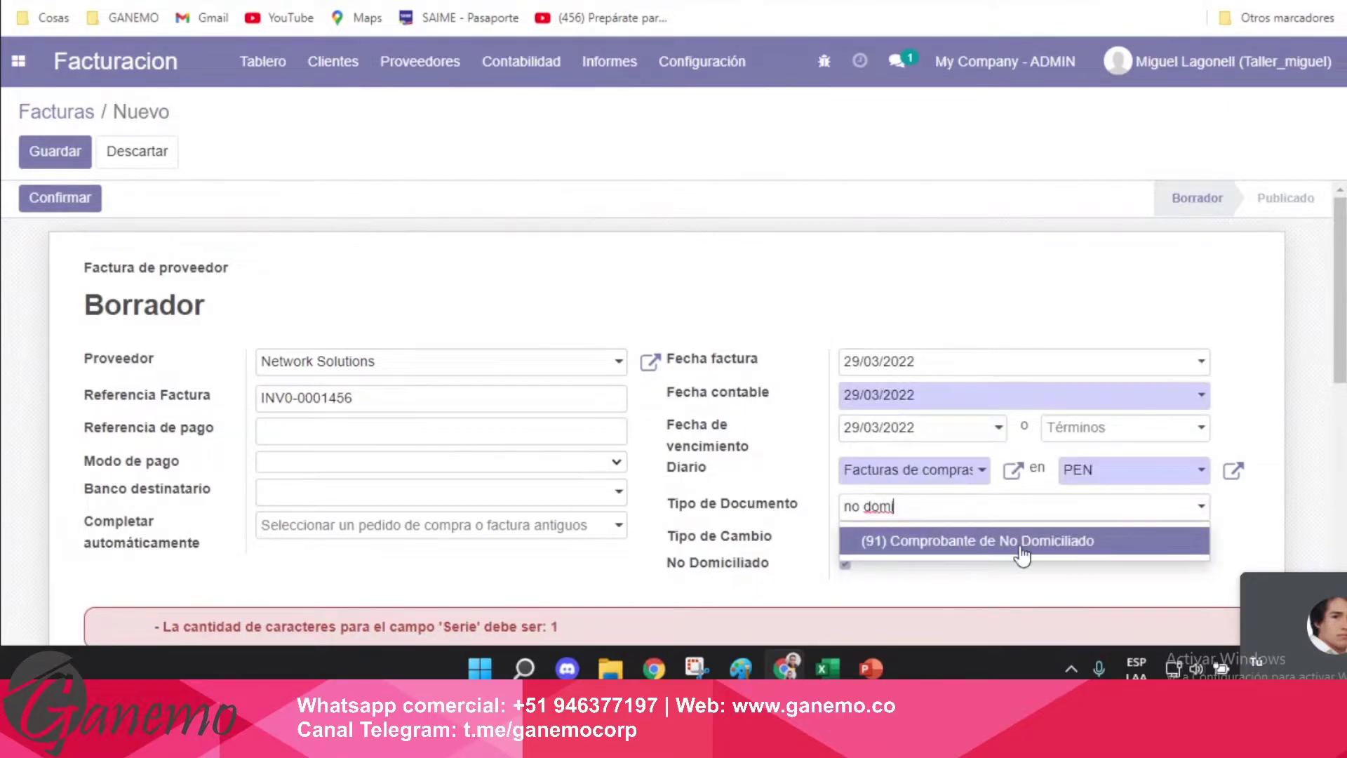
{"action": "left_click", "coordinate": [1019, 547]}
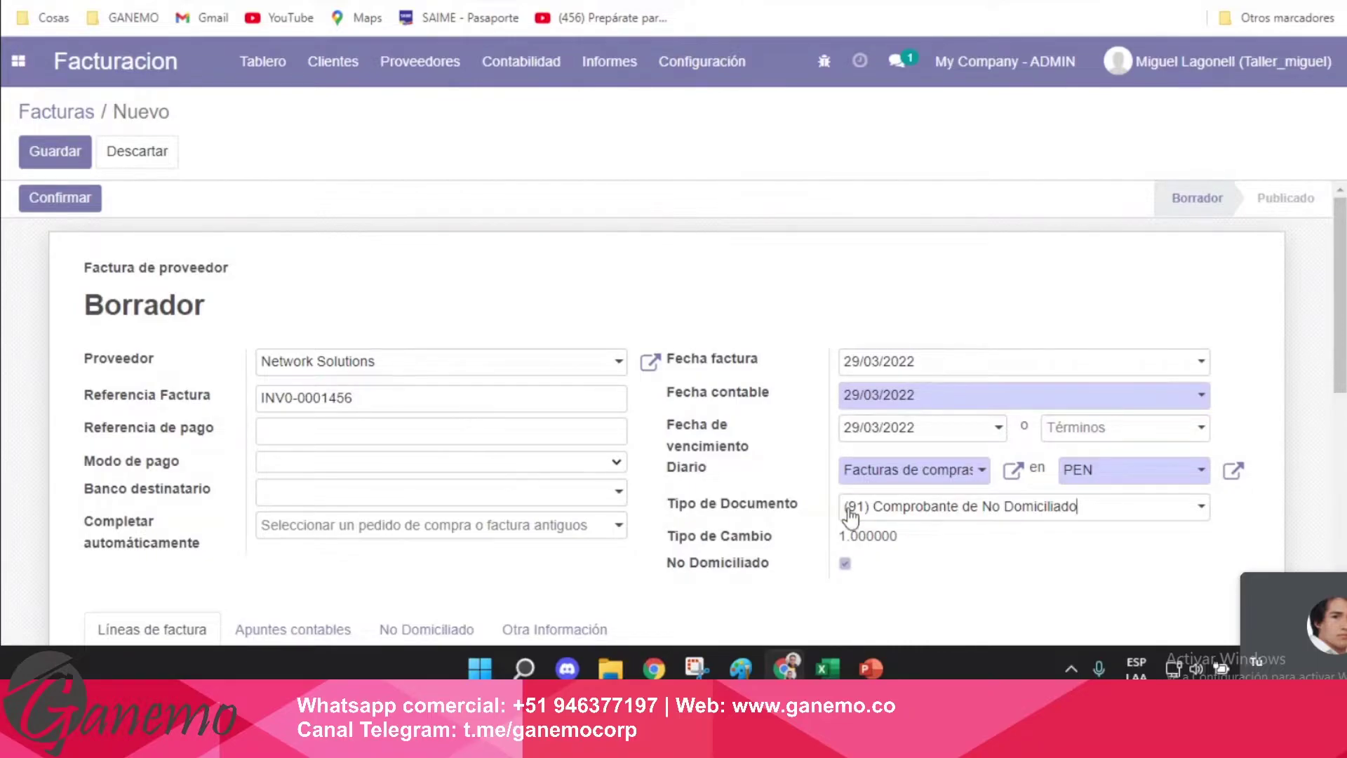
{"action": "scroll", "coordinate": [440, 571], "scroll_direction": "down", "scroll_amount": 3}
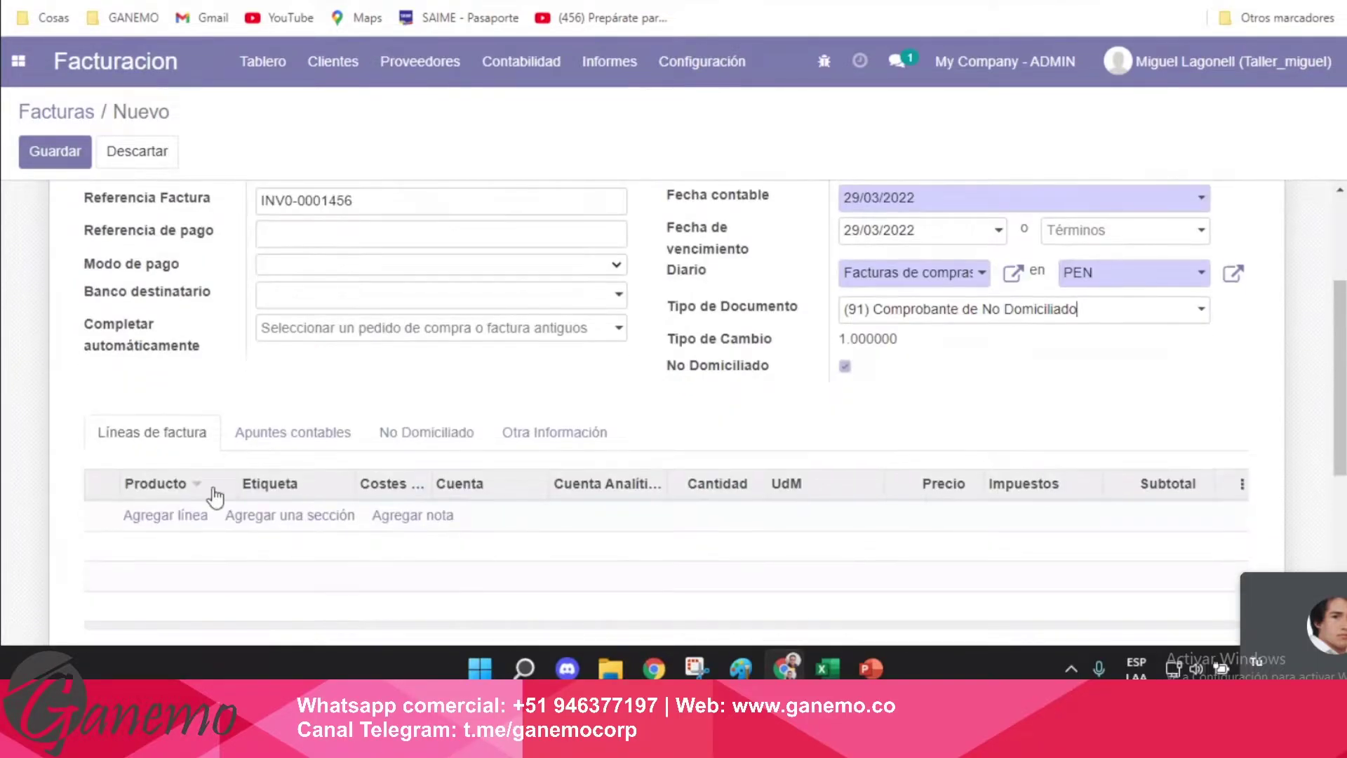
- Add a line for Servicio digital Dominio y Hosting - No domiciliado, on account 6530000
{"action": "left_click", "coordinate": [182, 517]}
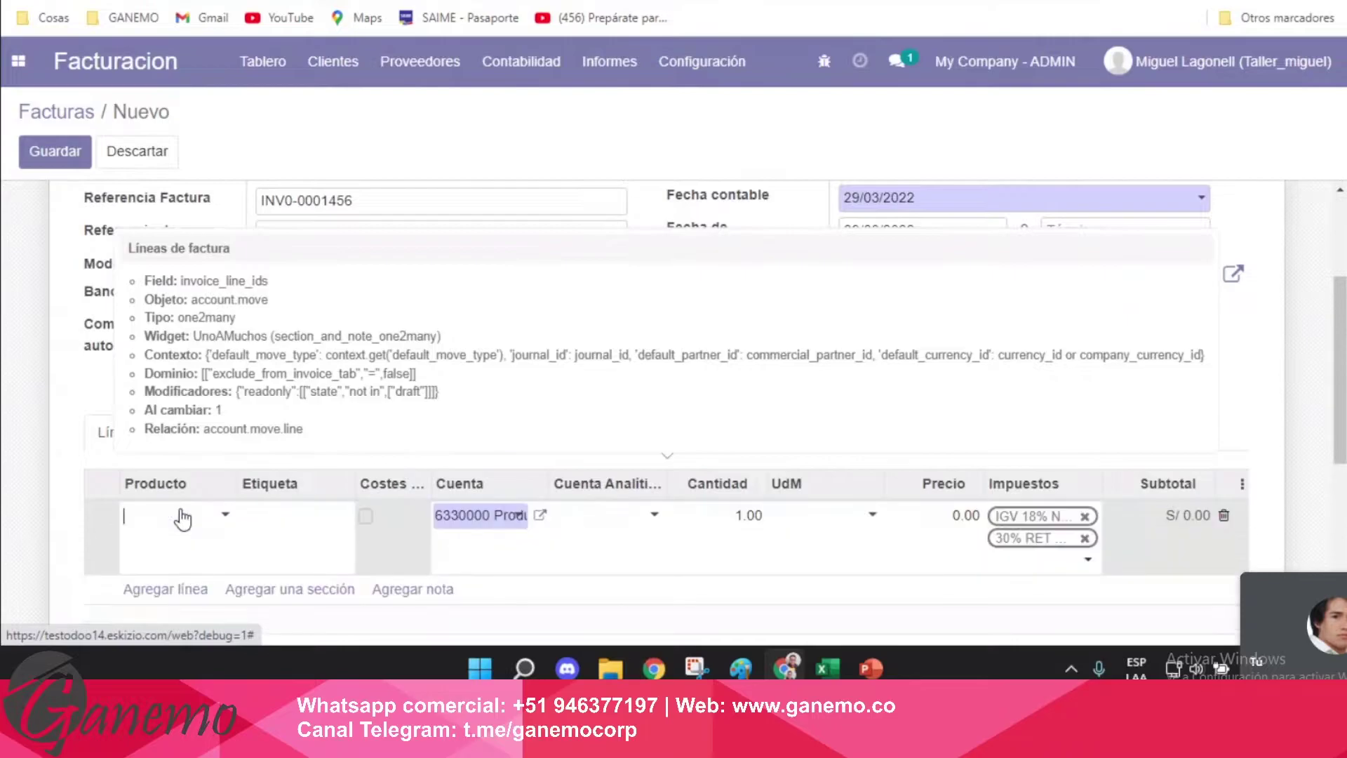
{"action": "type", "text": "host"}
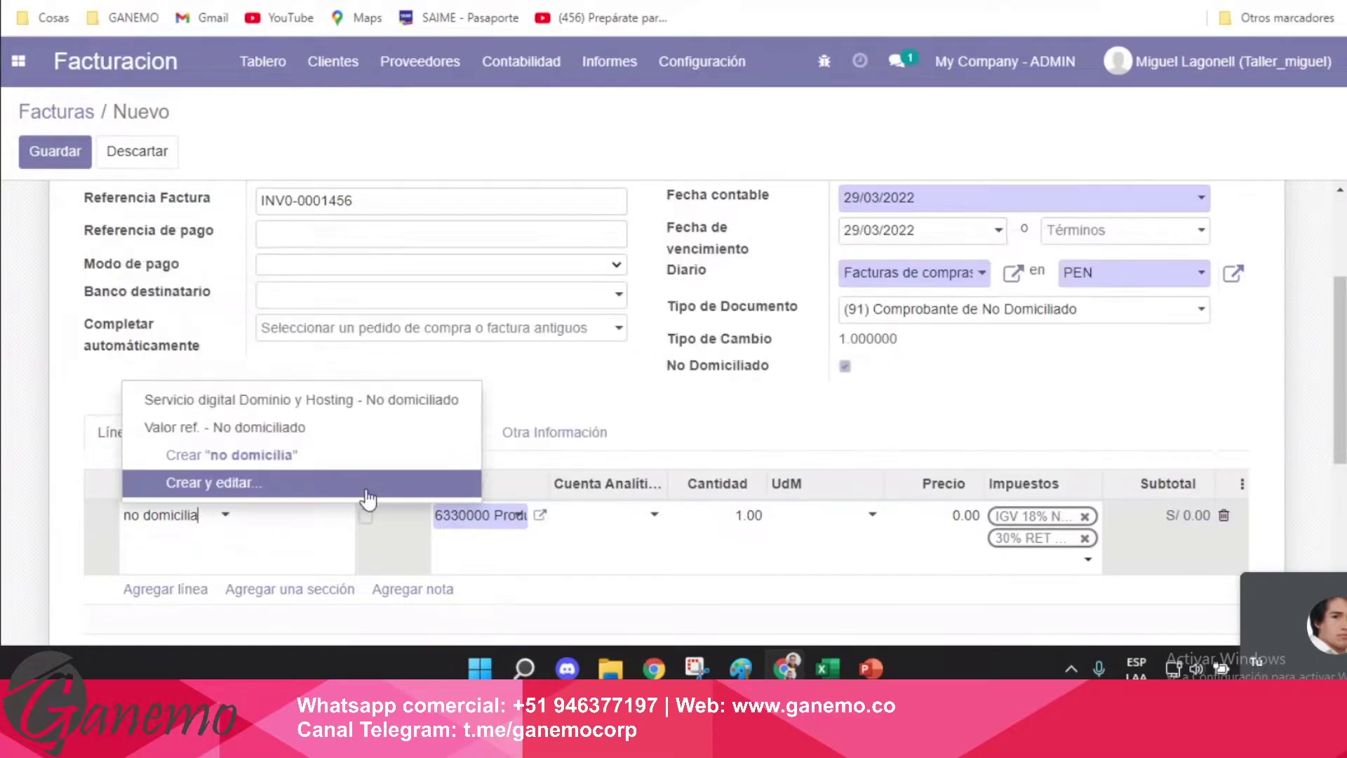
{"action": "left_click", "coordinate": [275, 406]}
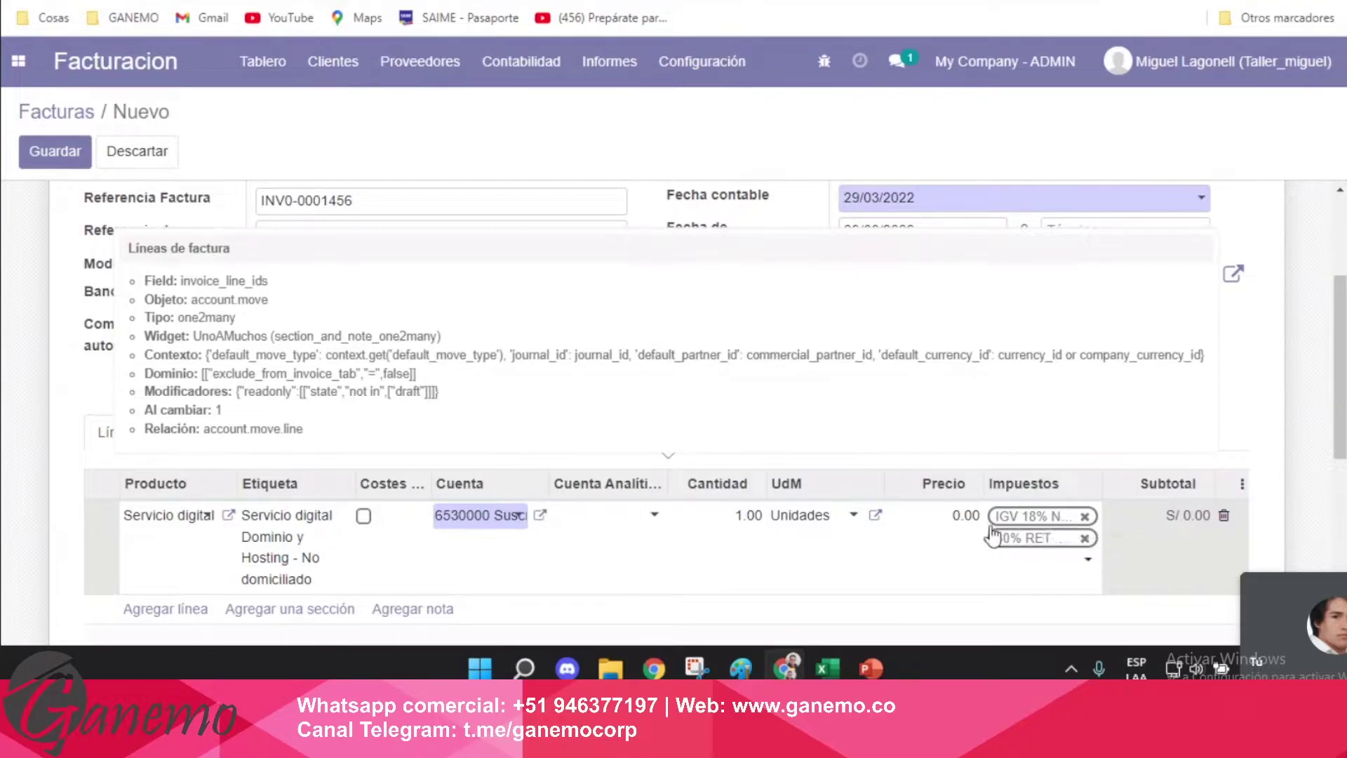
- Switch the bill currency to USD and set the line price to 200.00
{"action": "left_click", "coordinate": [1094, 284]}
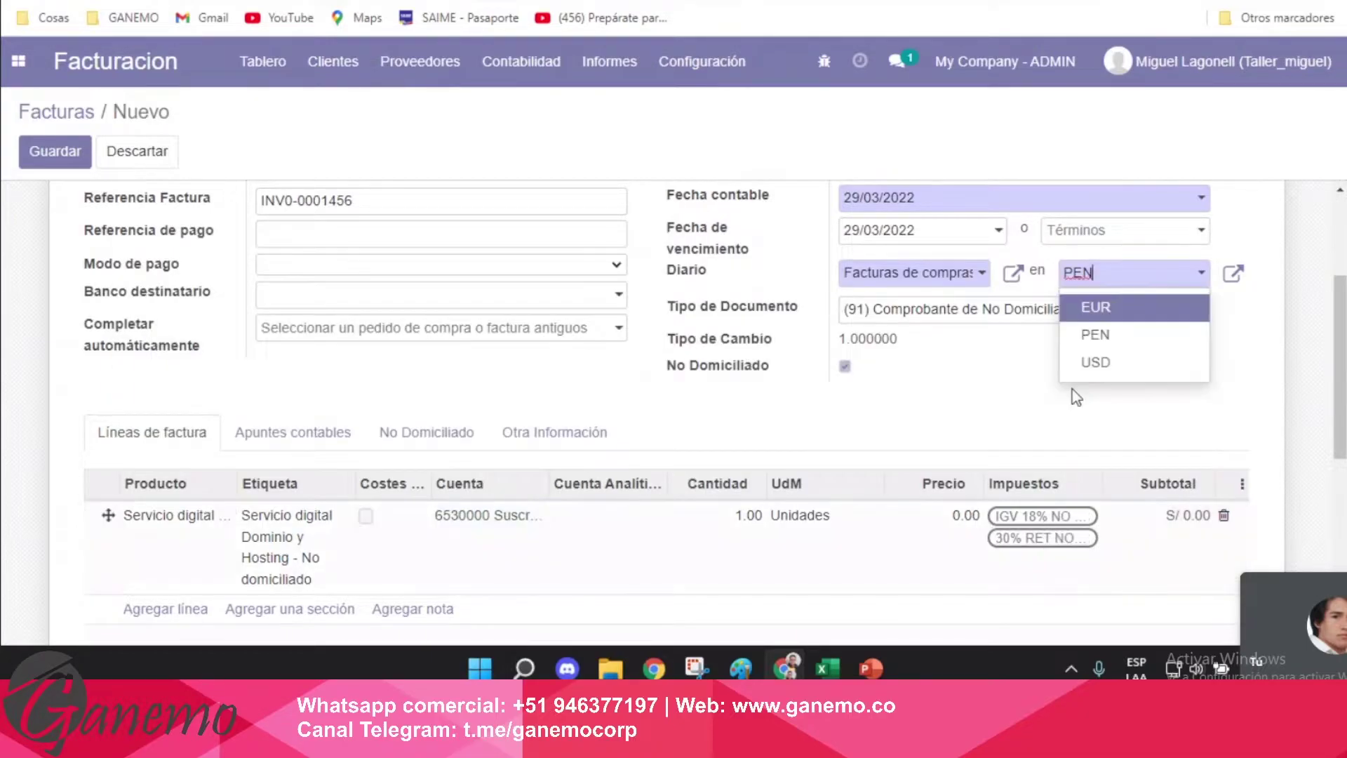
{"action": "left_click", "coordinate": [1096, 364]}
{"action": "left_click", "coordinate": [952, 545]}
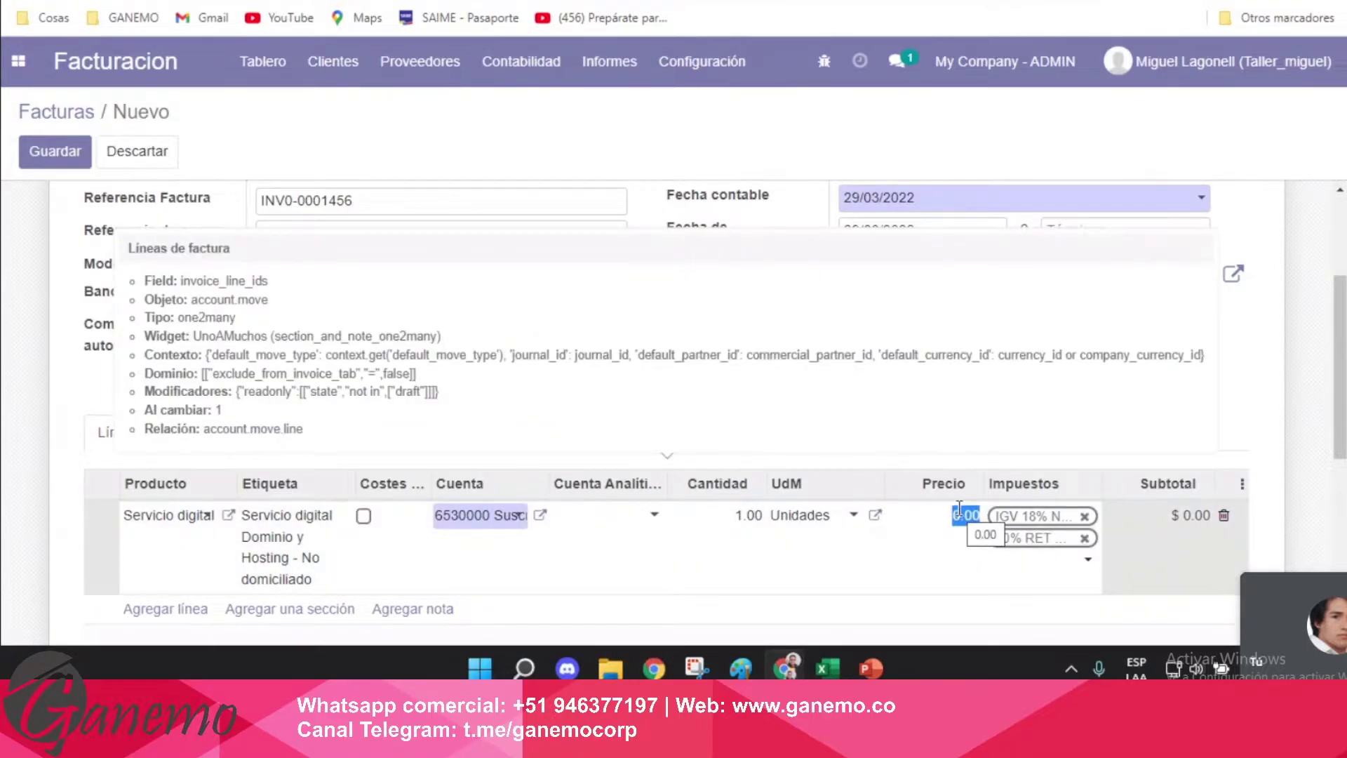
{"action": "type", "text": "200"}
{"action": "left_click", "coordinate": [986, 450]}
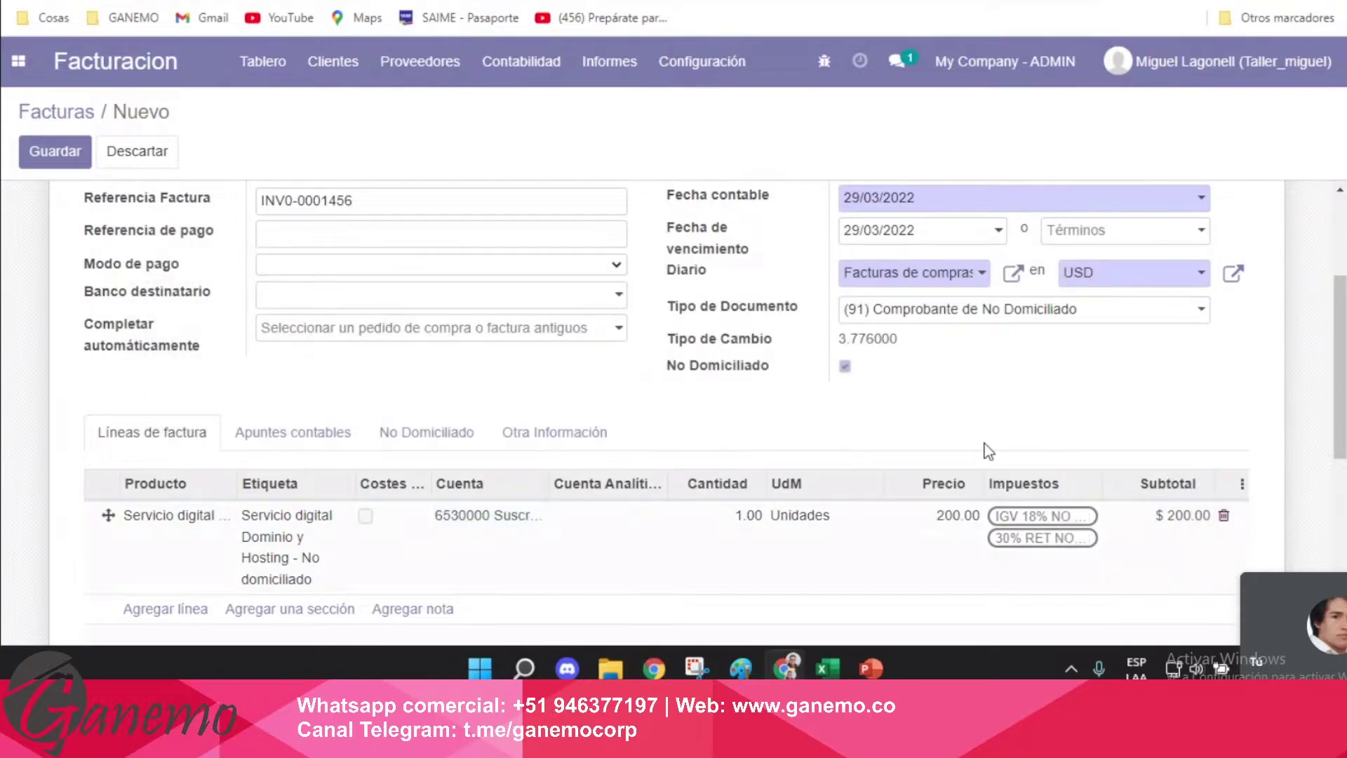
{"action": "scroll", "coordinate": [954, 460], "scroll_direction": "down", "scroll_amount": 3}
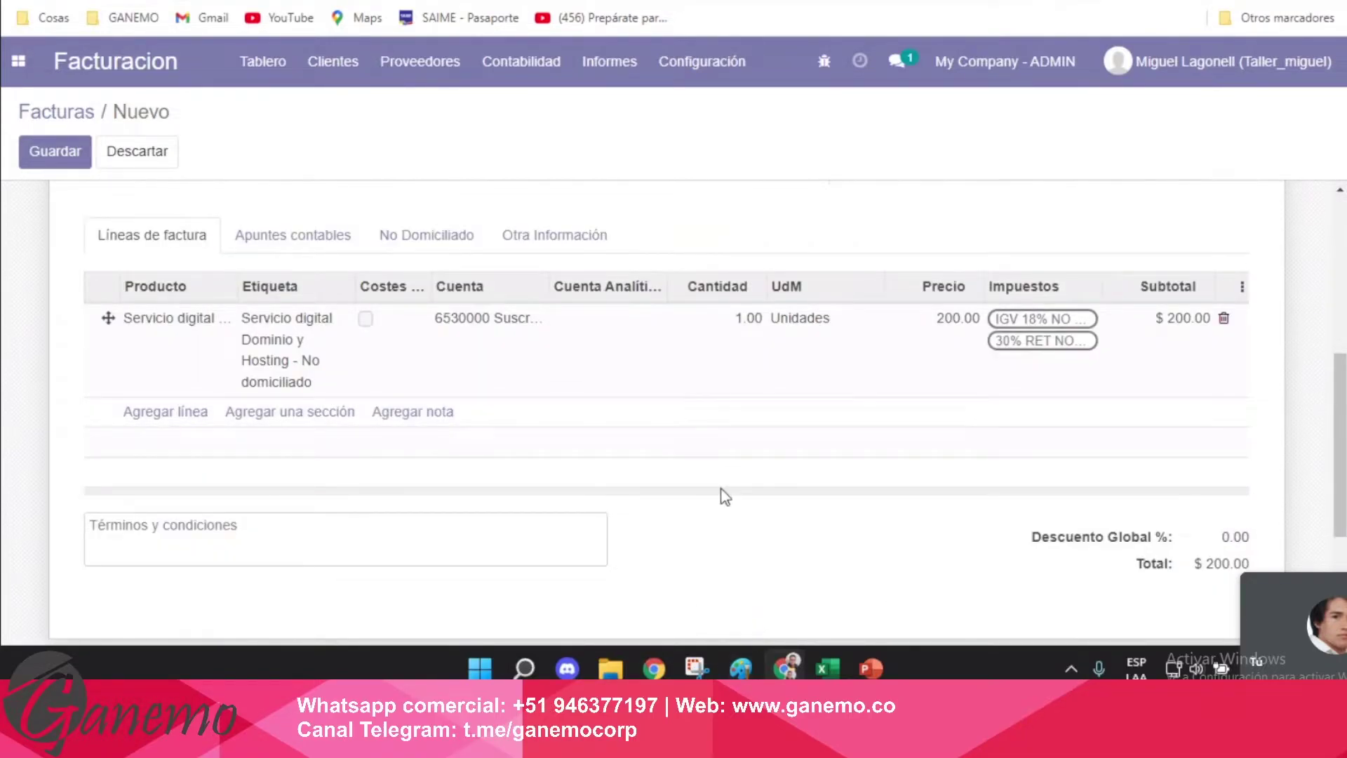
- Review the bill's journal items and confirm debits and credits balance at S/ 1,117.70
{"action": "left_click", "coordinate": [316, 242]}
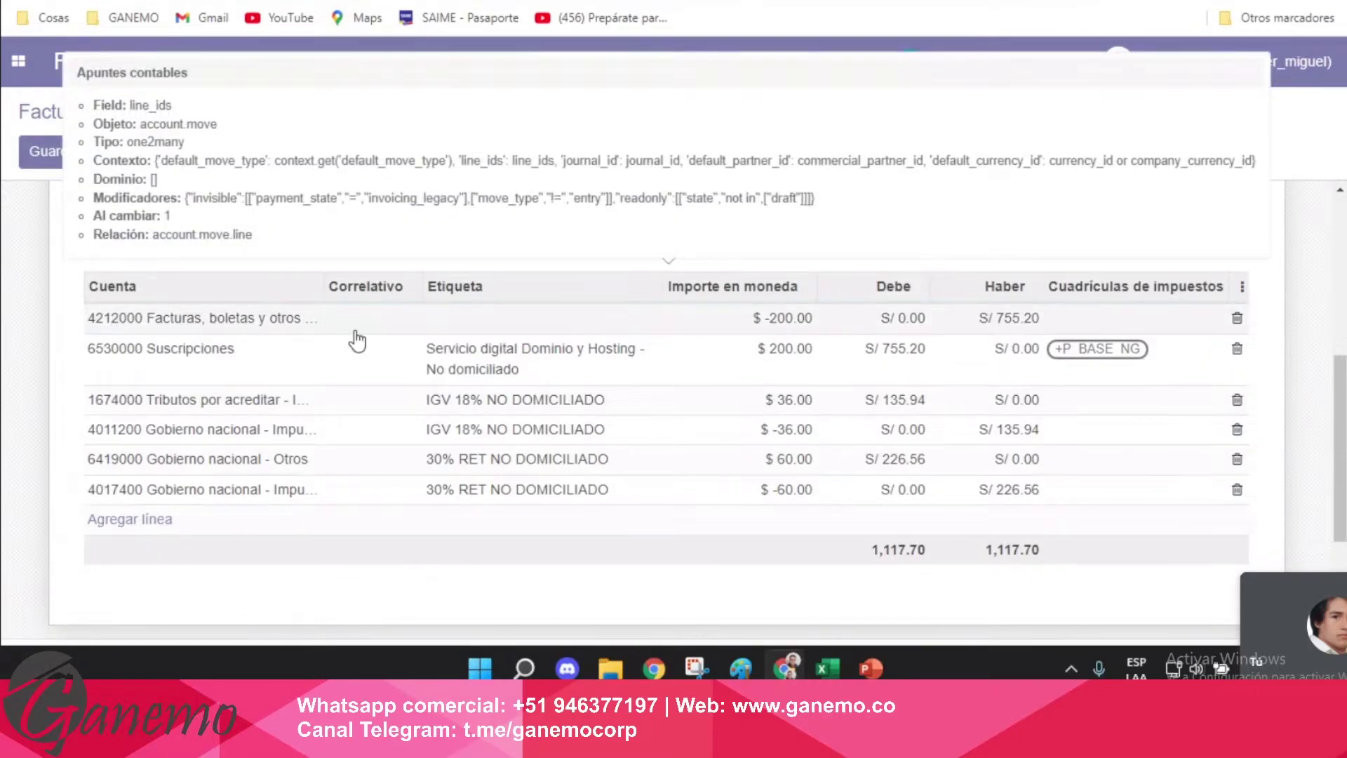
{"action": "scroll", "coordinate": [238, 329], "scroll_direction": "up", "scroll_amount": 5}
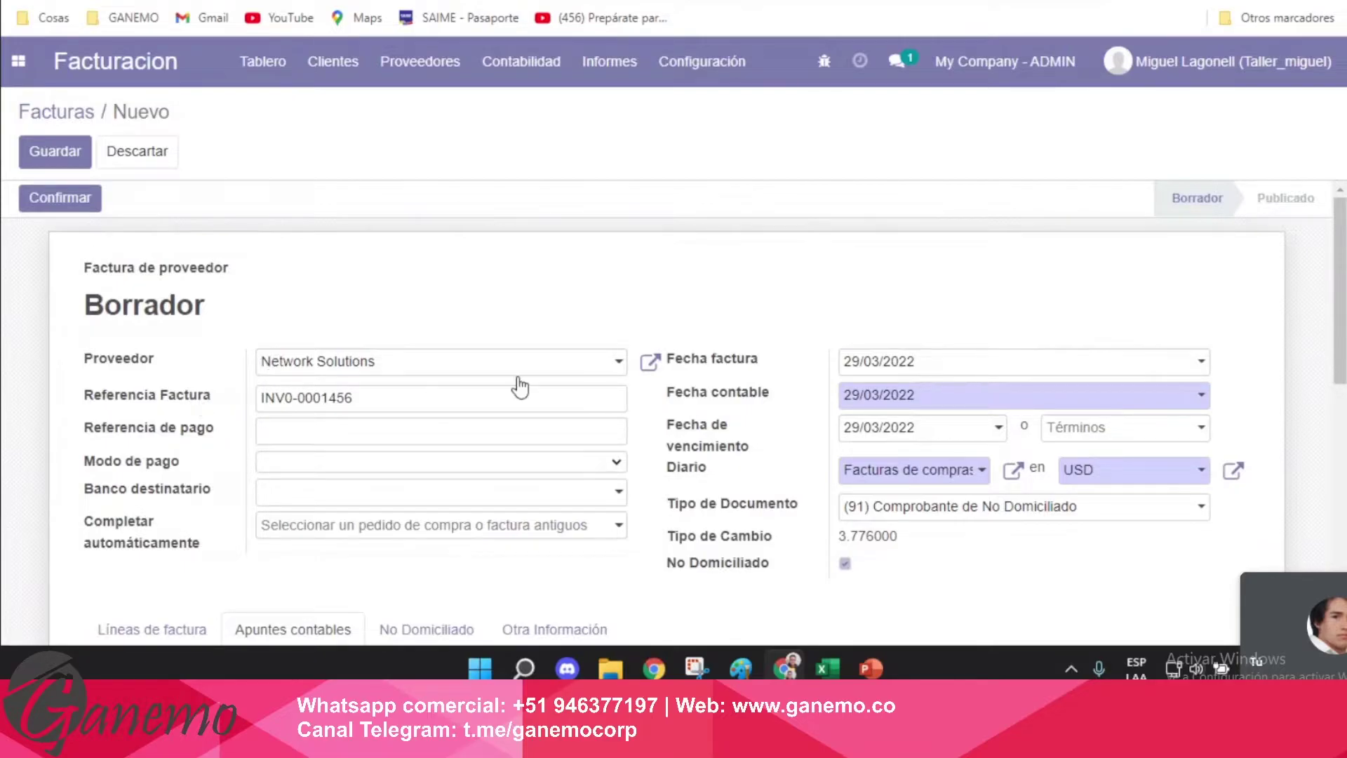
{"action": "scroll", "coordinate": [316, 382], "scroll_direction": "down", "scroll_amount": 1}
{"action": "scroll", "coordinate": [309, 389], "scroll_direction": "down", "scroll_amount": 2}
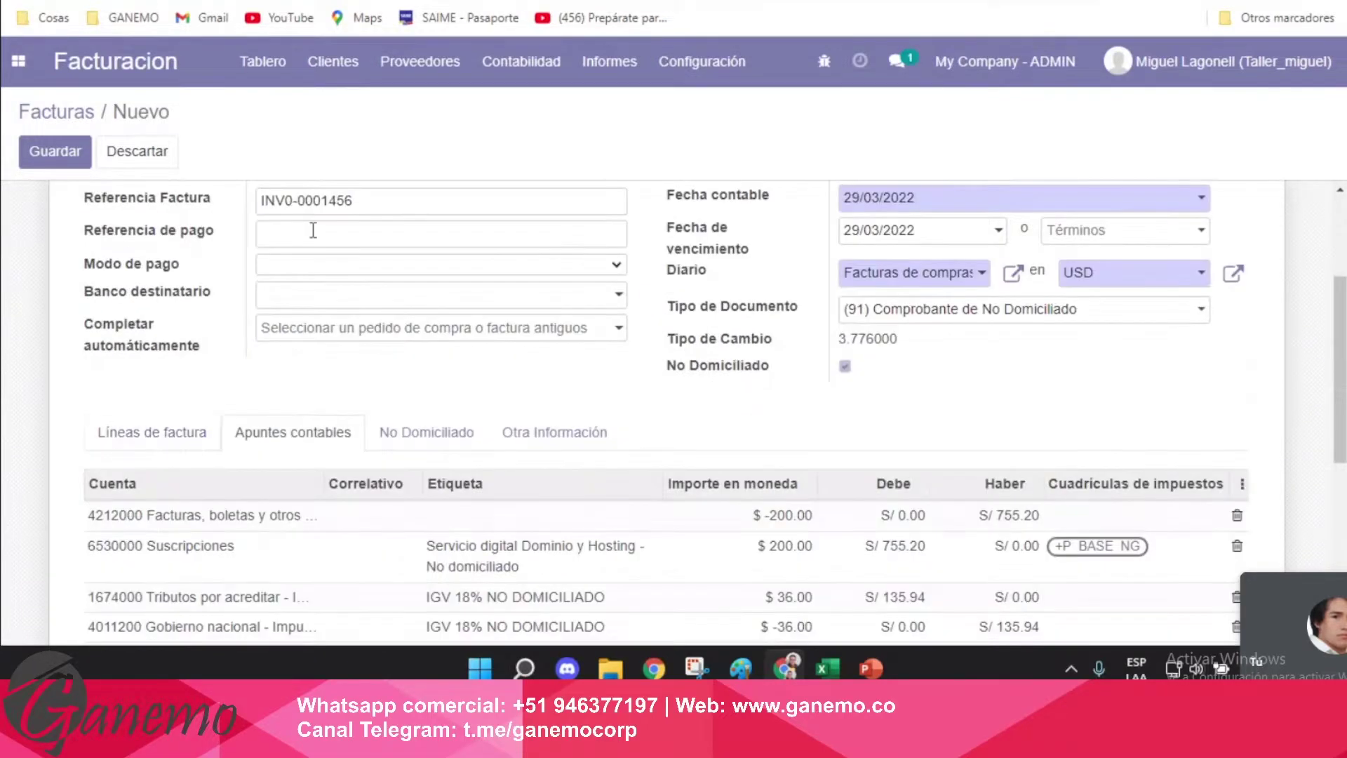
{"action": "scroll", "coordinate": [310, 226], "scroll_direction": "down", "scroll_amount": 4}
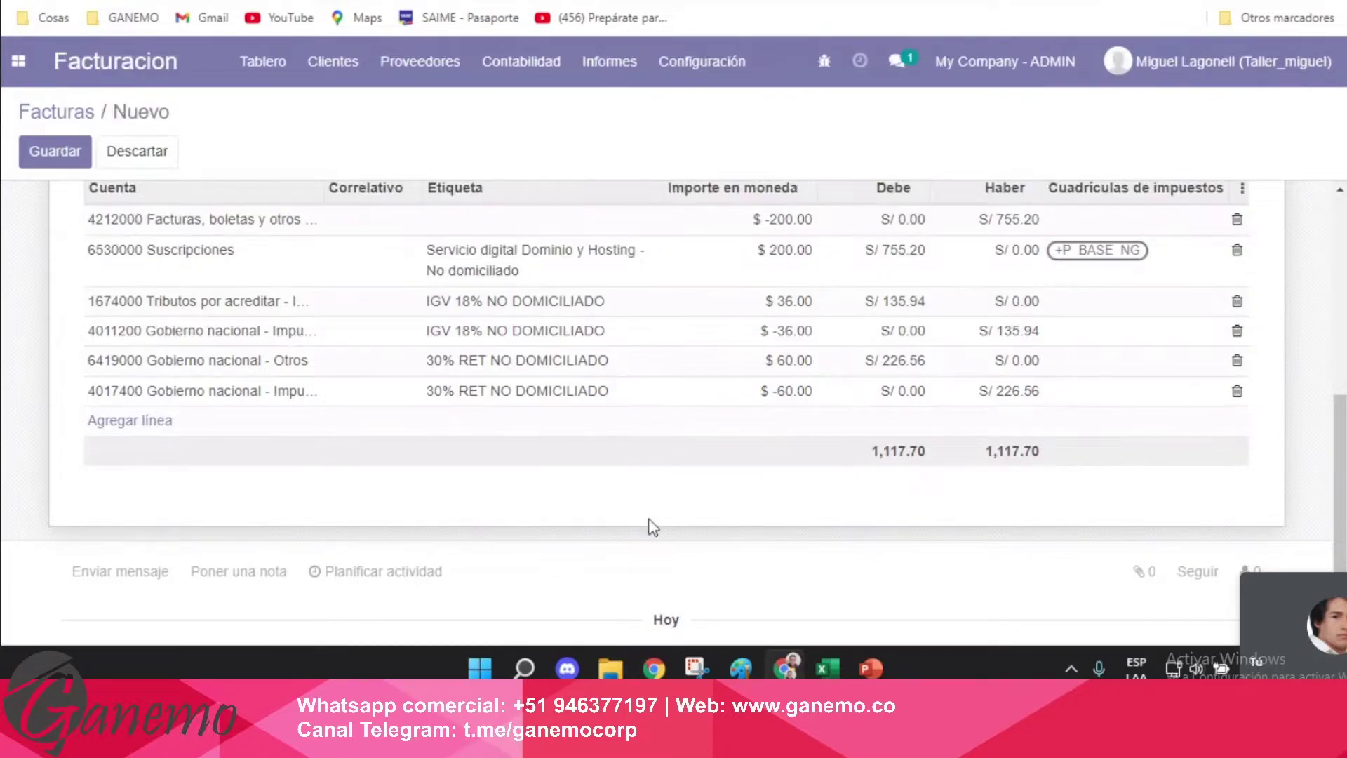
{"action": "scroll", "coordinate": [653, 528], "scroll_direction": "up", "scroll_amount": 2}
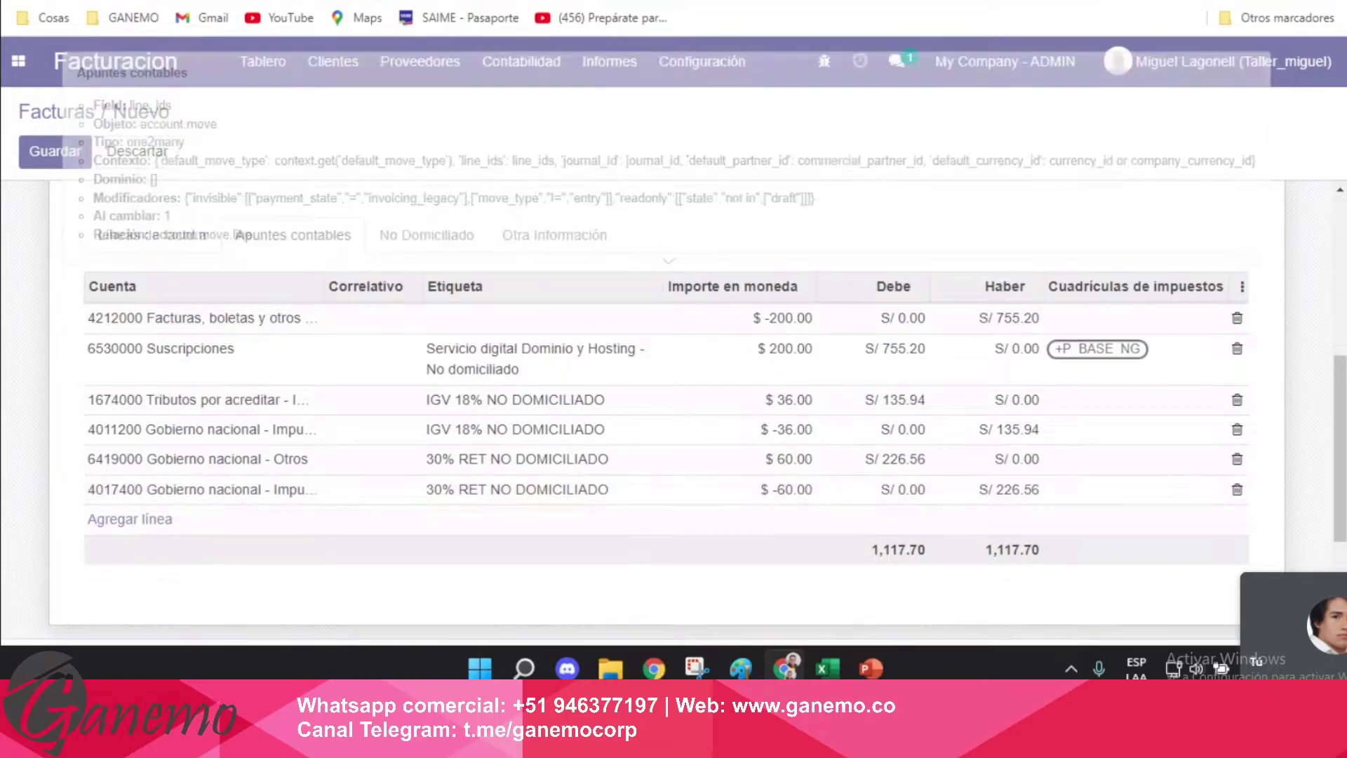
- Bring up the bill's No Domiciliado section and scroll through its fields
{"action": "left_click", "coordinate": [394, 253]}
{"action": "scroll", "coordinate": [283, 287], "scroll_direction": "down", "scroll_amount": 3}
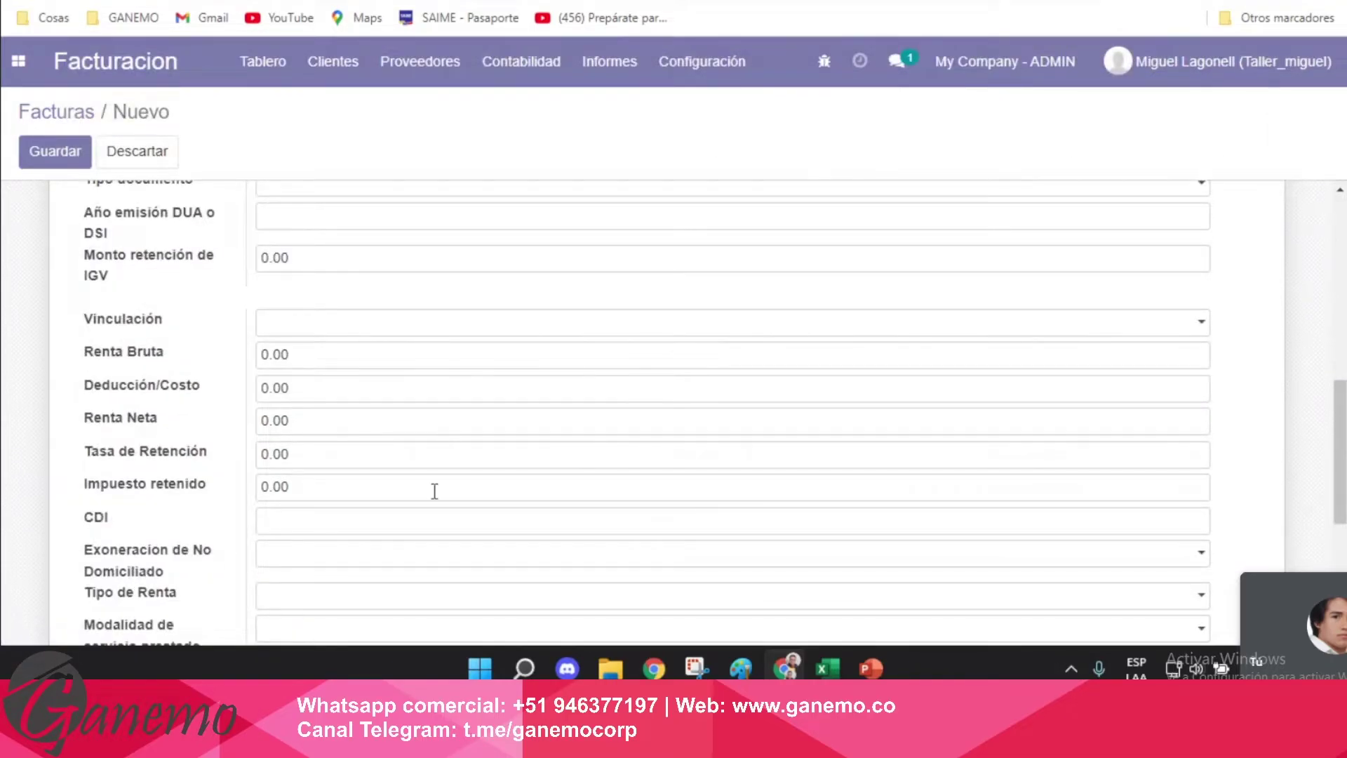
{"action": "scroll", "coordinate": [449, 490], "scroll_direction": "down", "scroll_amount": 1}
{"action": "scroll", "coordinate": [355, 541], "scroll_direction": "down", "scroll_amount": 1}
{"action": "scroll", "coordinate": [419, 470], "scroll_direction": "down", "scroll_amount": 2}
{"action": "scroll", "coordinate": [418, 471], "scroll_direction": "up", "scroll_amount": 3}
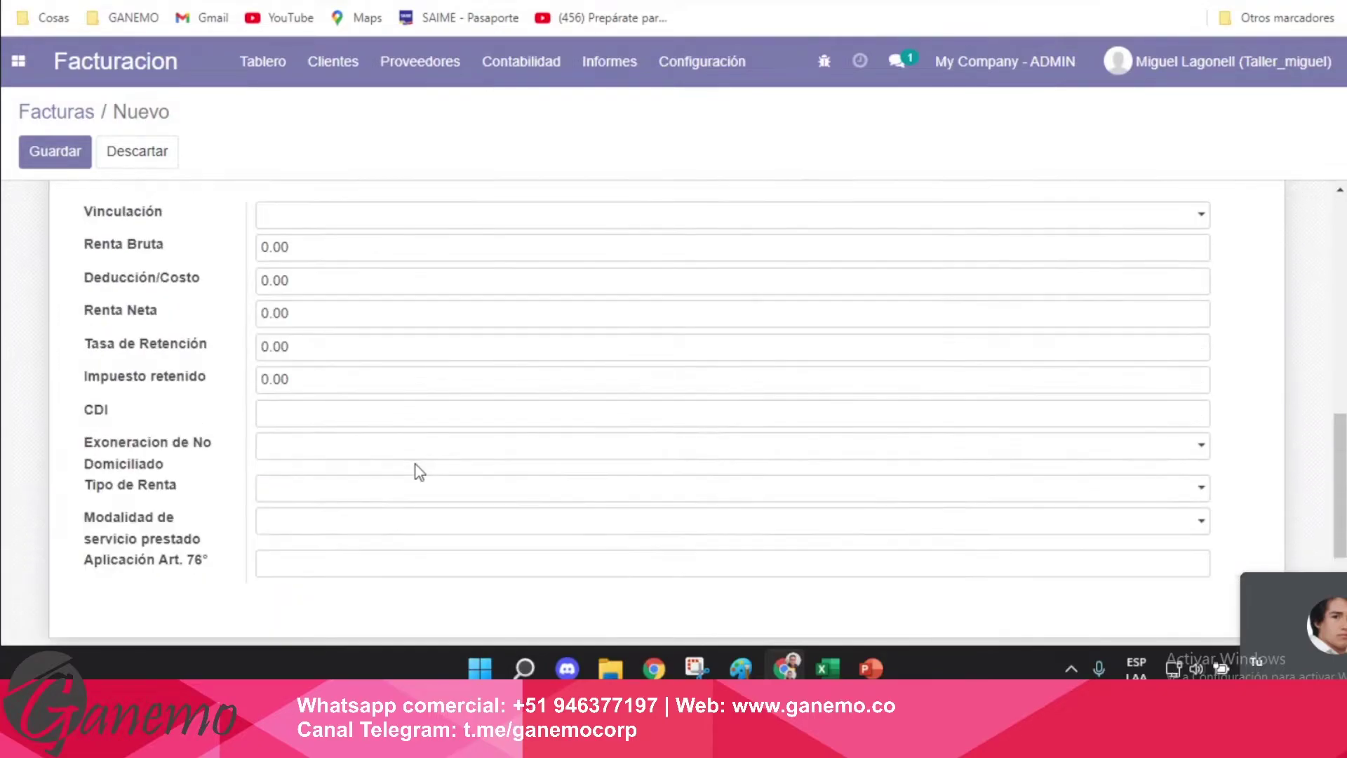
{"action": "scroll", "coordinate": [418, 471], "scroll_direction": "up", "scroll_amount": 4}
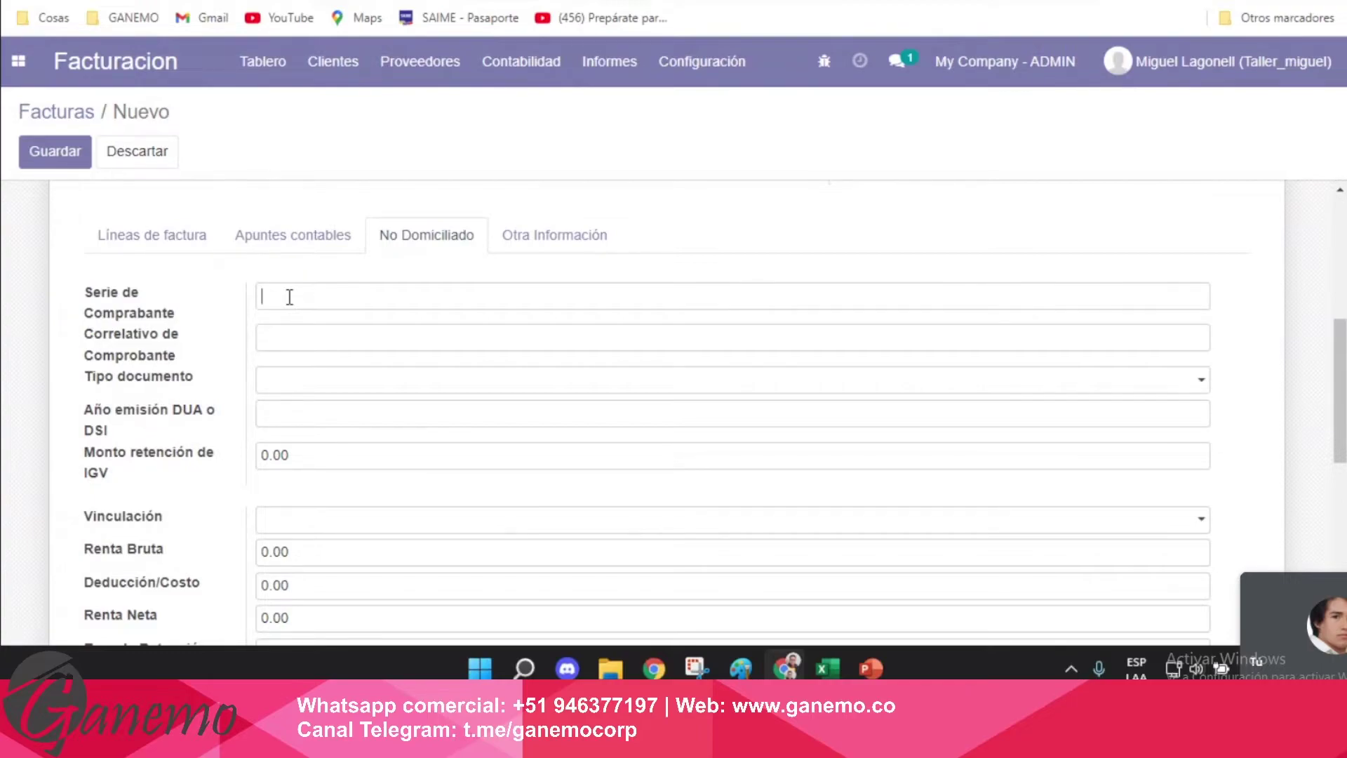
- Look over the Tipo documento choices from the Comprobante fields without selecting one
{"action": "left_click", "coordinate": [280, 333]}
{"action": "left_click", "coordinate": [284, 384]}
{"action": "left_click", "coordinate": [165, 382]}
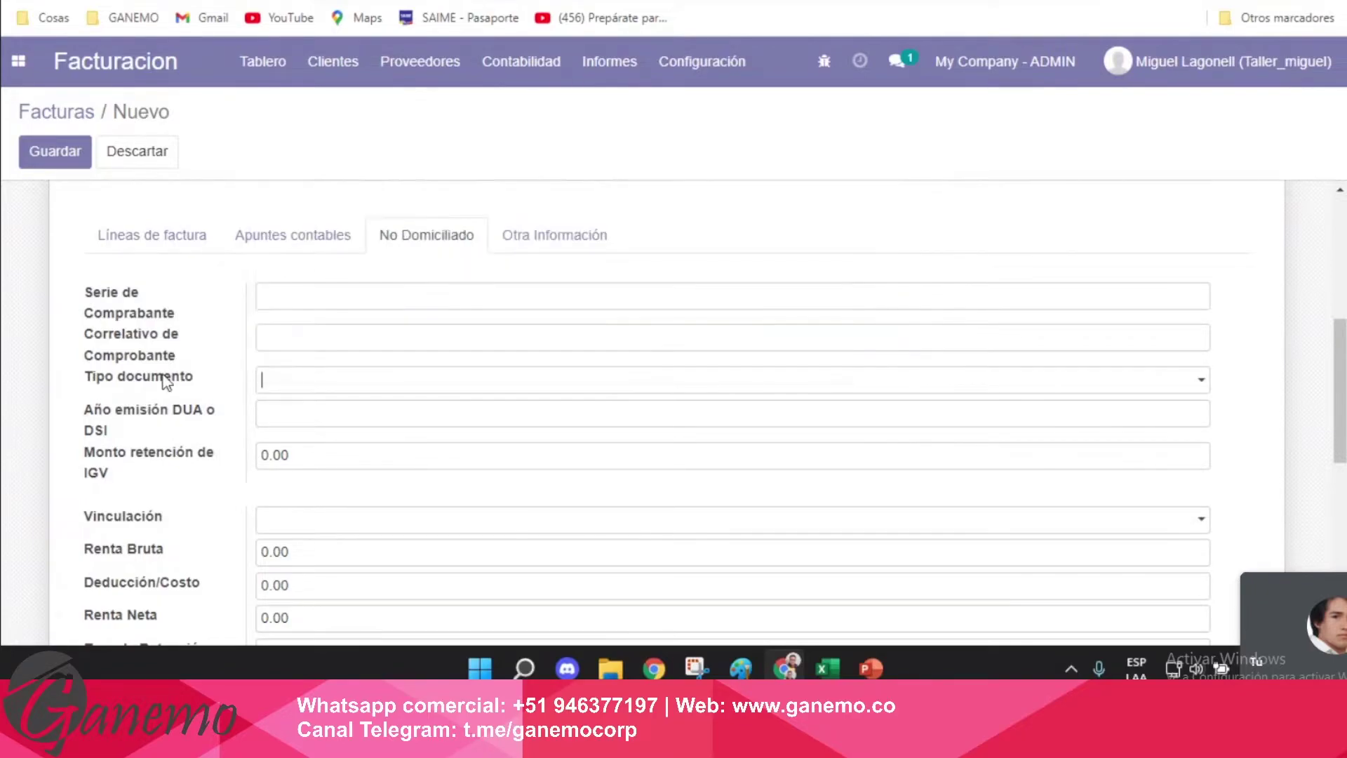
{"action": "left_click", "coordinate": [213, 293]}
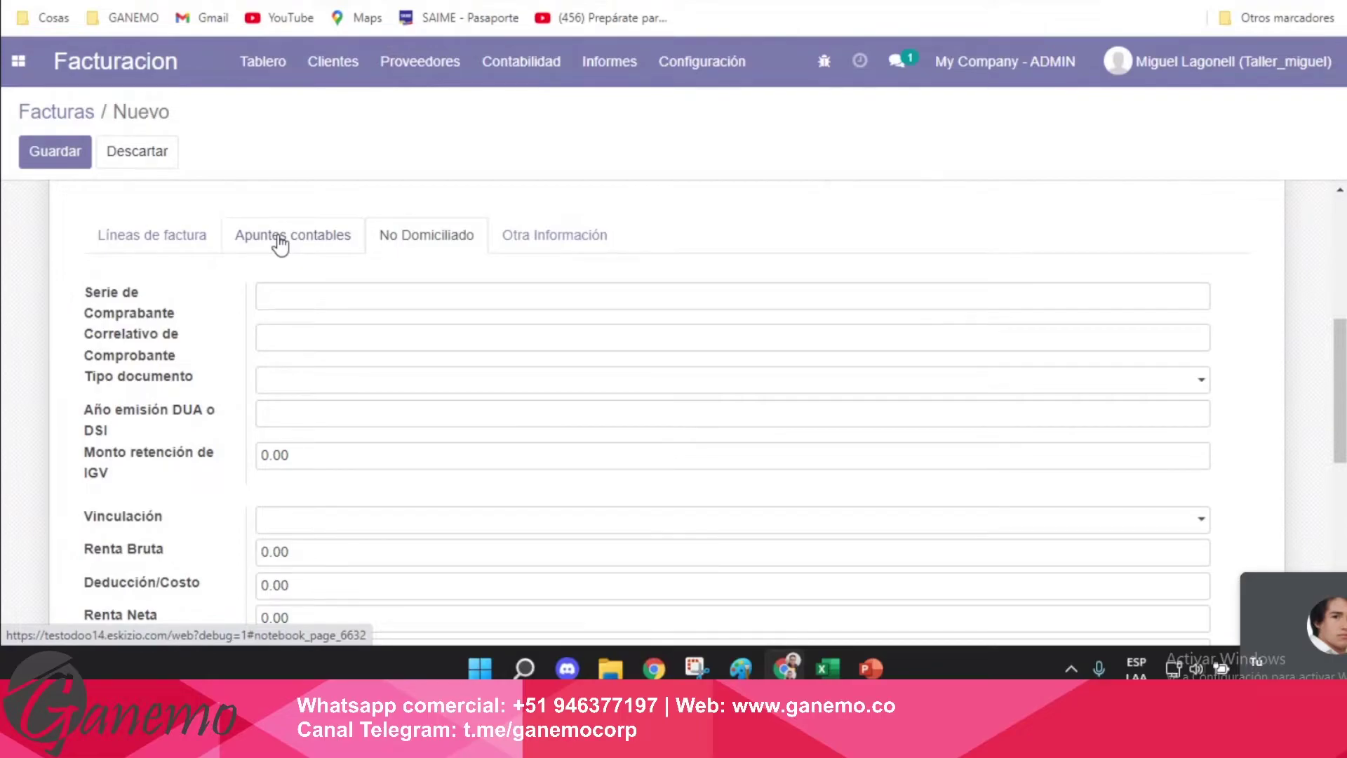
- Copy the 135.94 IGV debit from the journal items into Monto retención de IGV
{"action": "left_click", "coordinate": [280, 245]}
{"action": "left_click", "coordinate": [895, 397]}
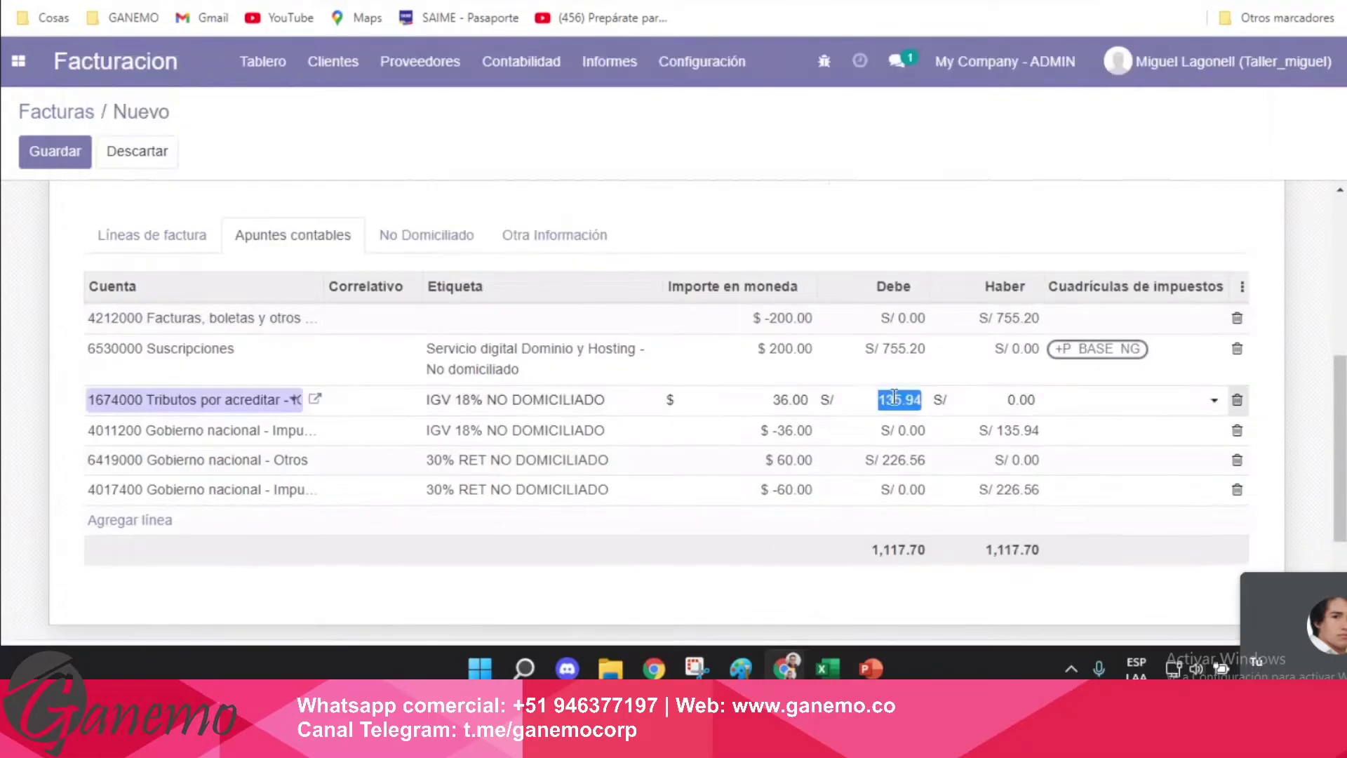
{"action": "left_click", "coordinate": [414, 242]}
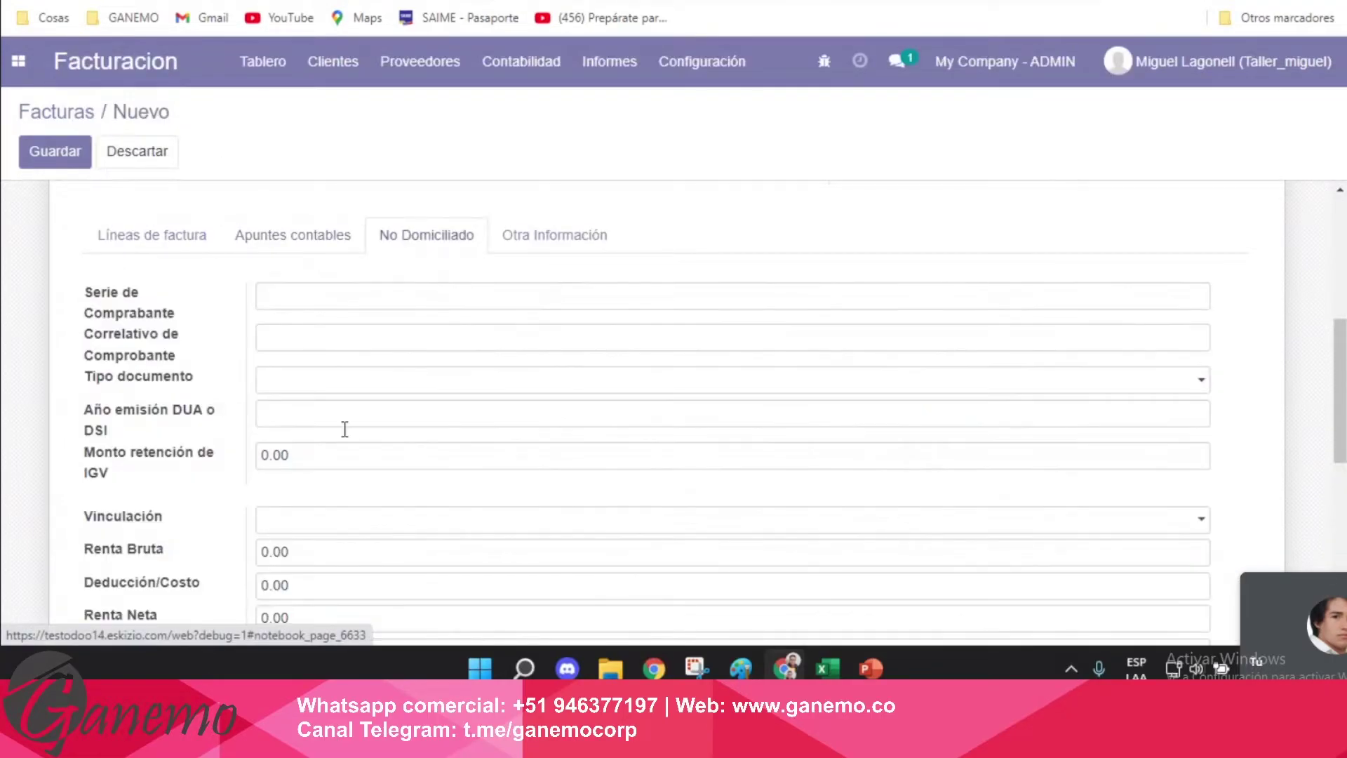
{"action": "key", "text": "ctrl+a"}
{"action": "type", "text": "135.94"}
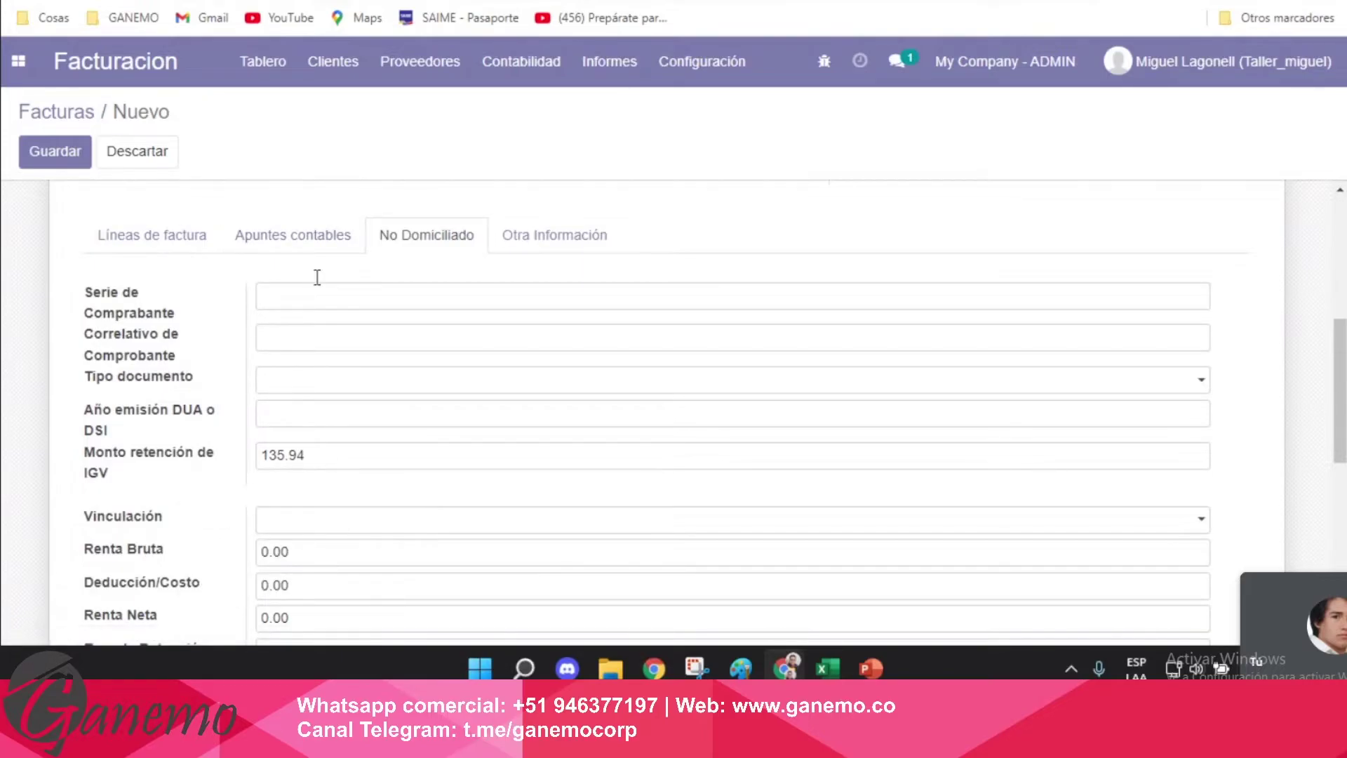
- Copy the 755.20 credit amount from the journal items for use in the non-resident details
{"action": "left_click", "coordinate": [315, 248]}
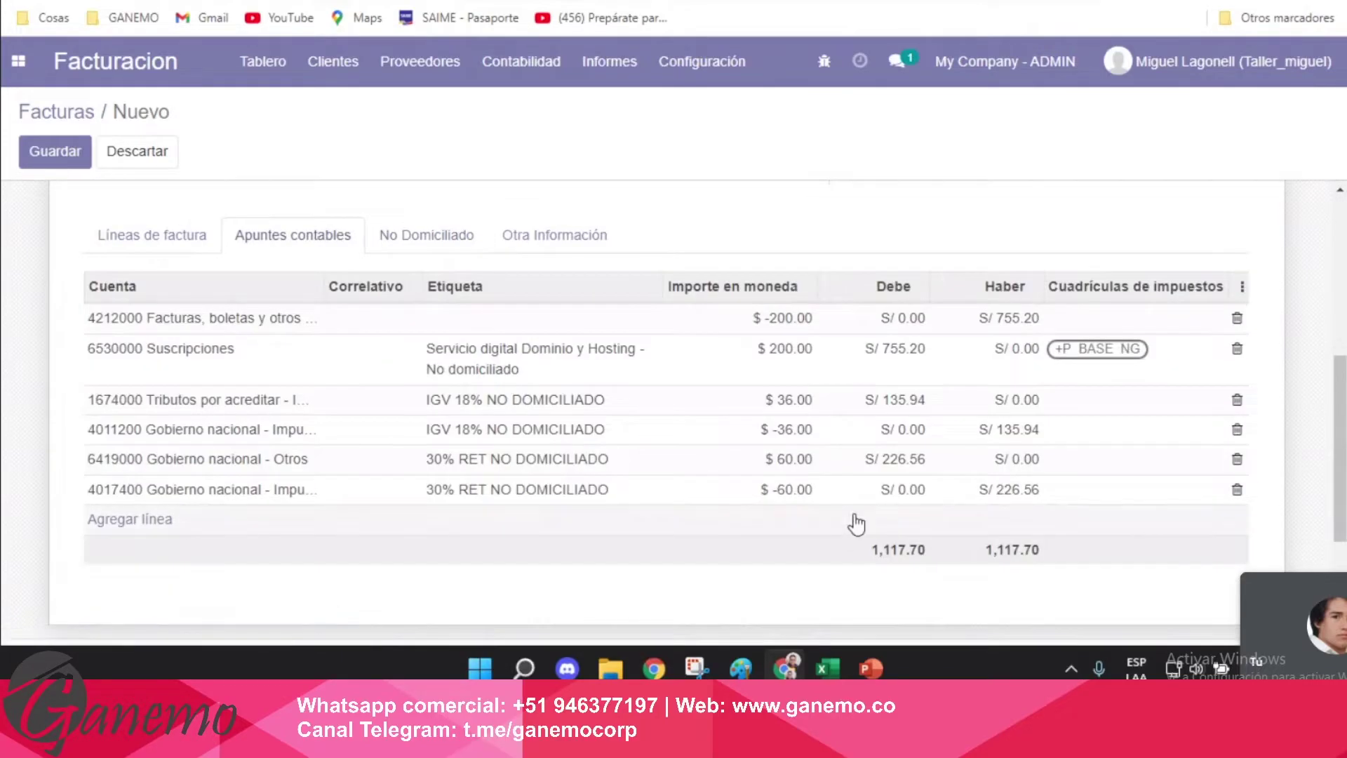
{"action": "left_click", "coordinate": [1009, 320]}
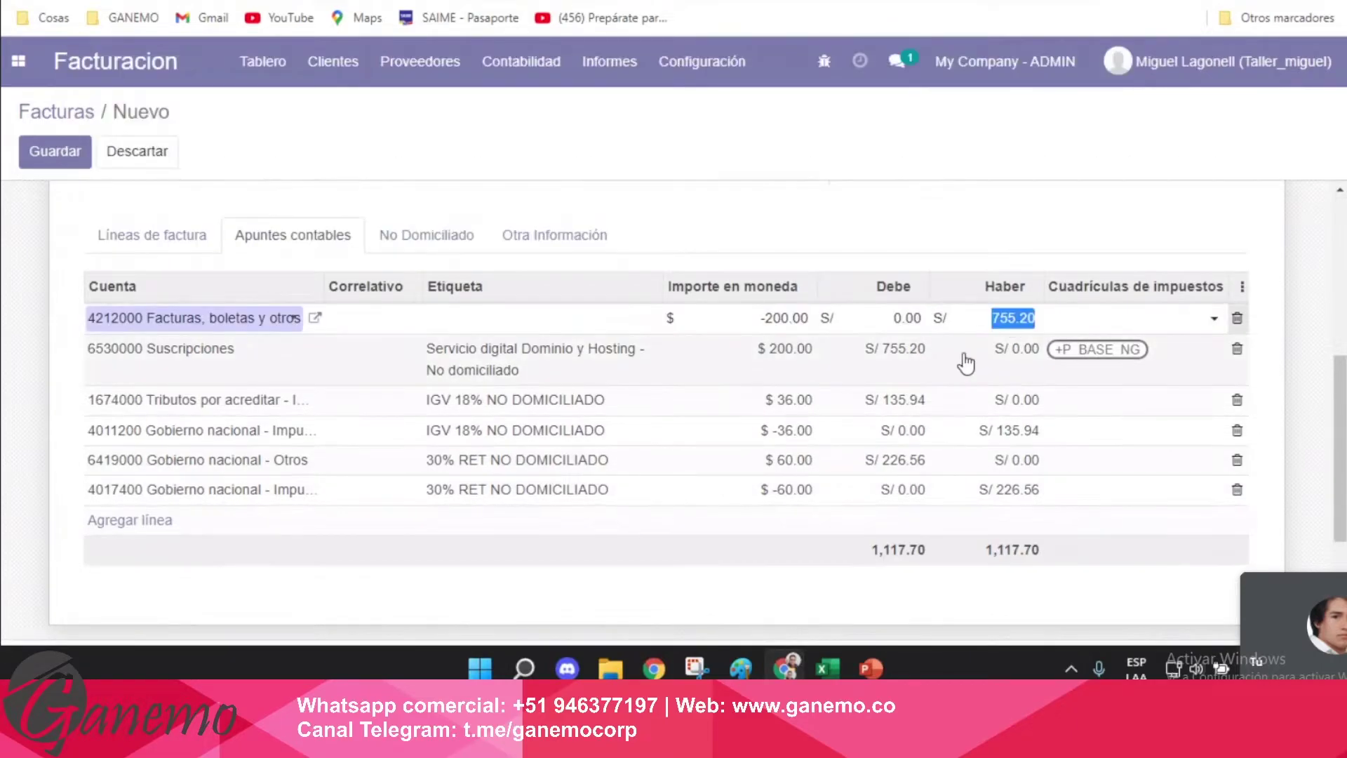
{"action": "left_click", "coordinate": [412, 239]}
{"action": "scroll", "coordinate": [330, 456], "scroll_direction": "down", "scroll_amount": 3}
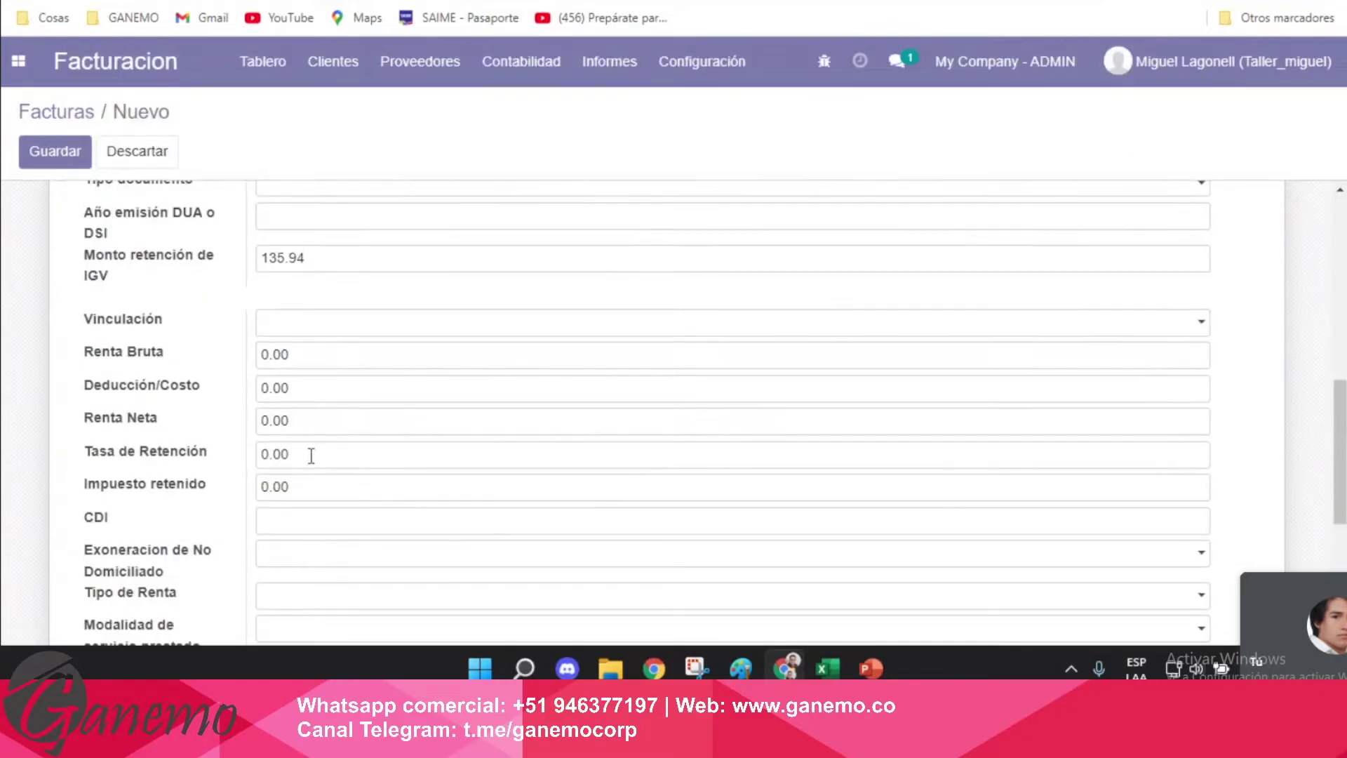
- Choose SIN VINCULACIÓN as Vinculación, confirm its record shows code 00, and discard the record
{"action": "left_click", "coordinate": [303, 324]}
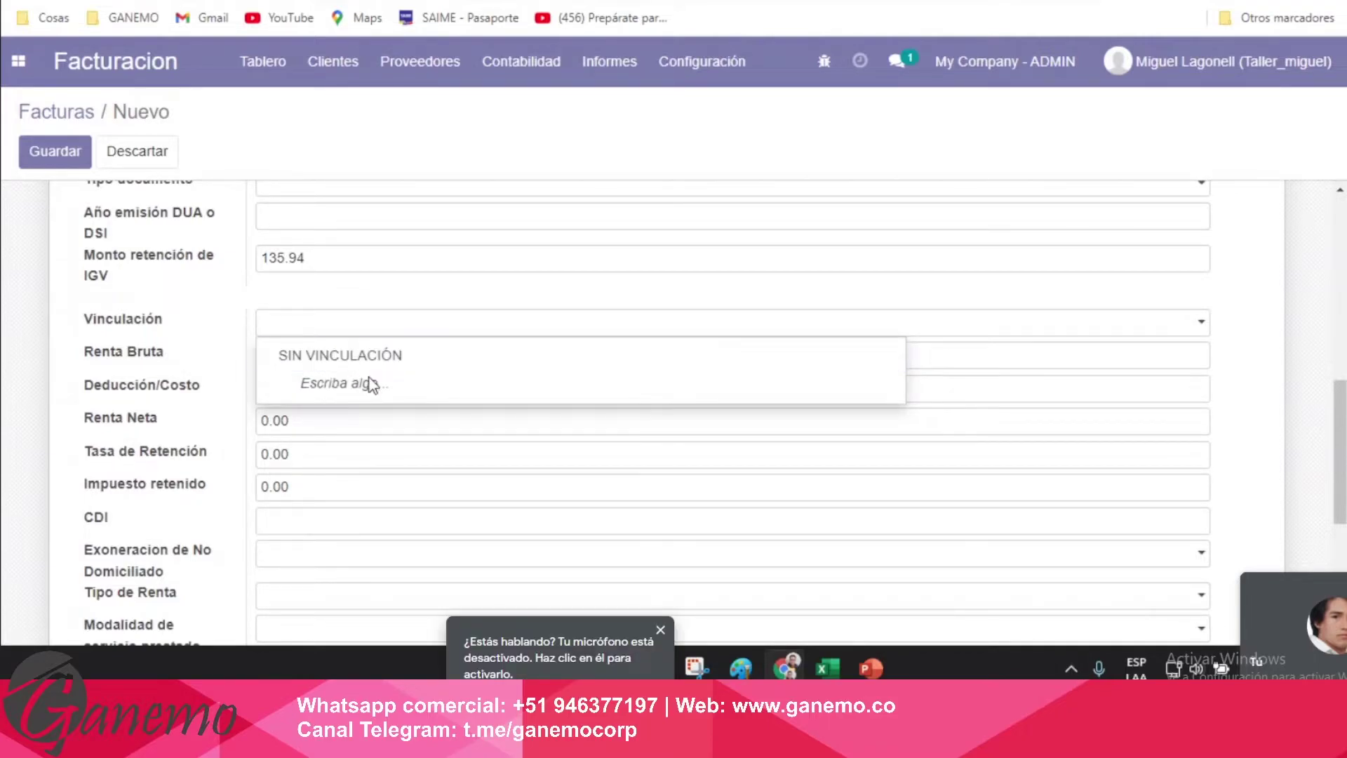
{"action": "left_click", "coordinate": [372, 358]}
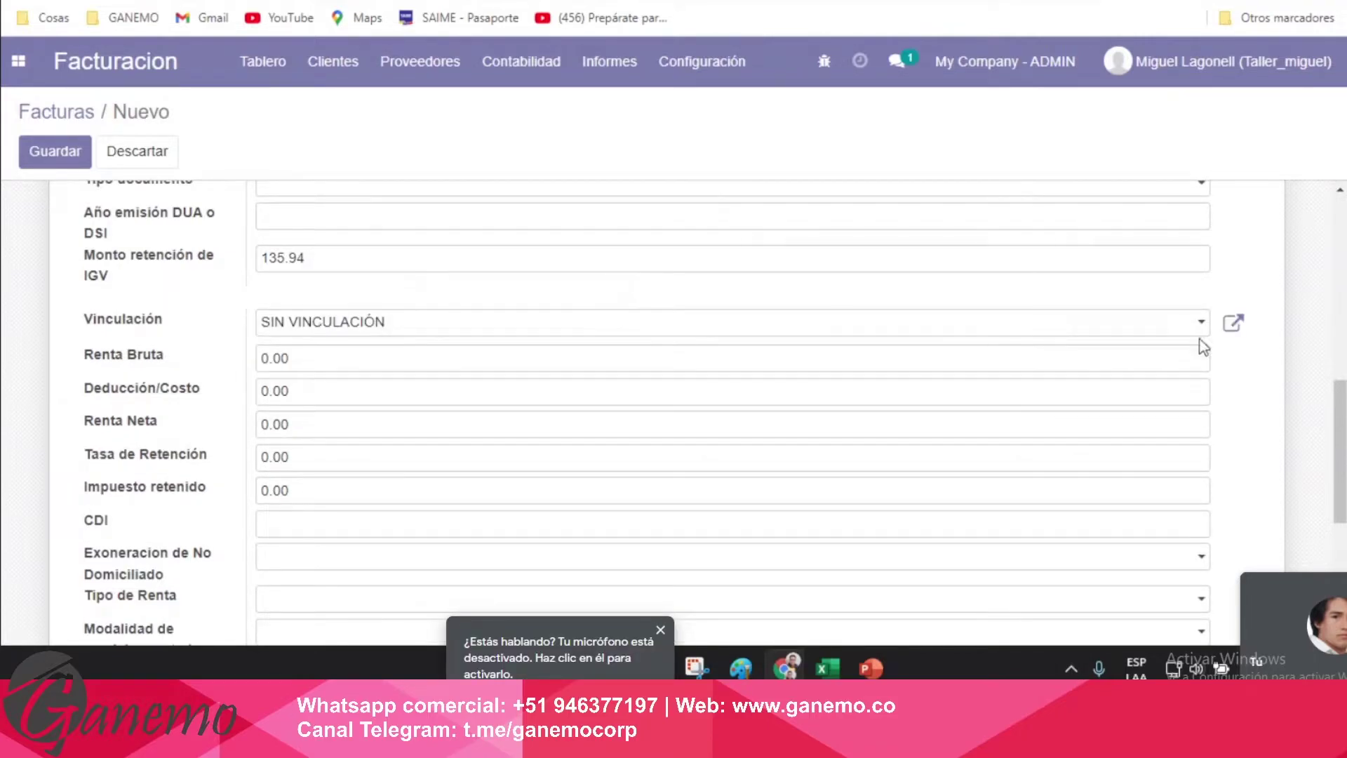
{"action": "left_click", "coordinate": [1233, 325]}
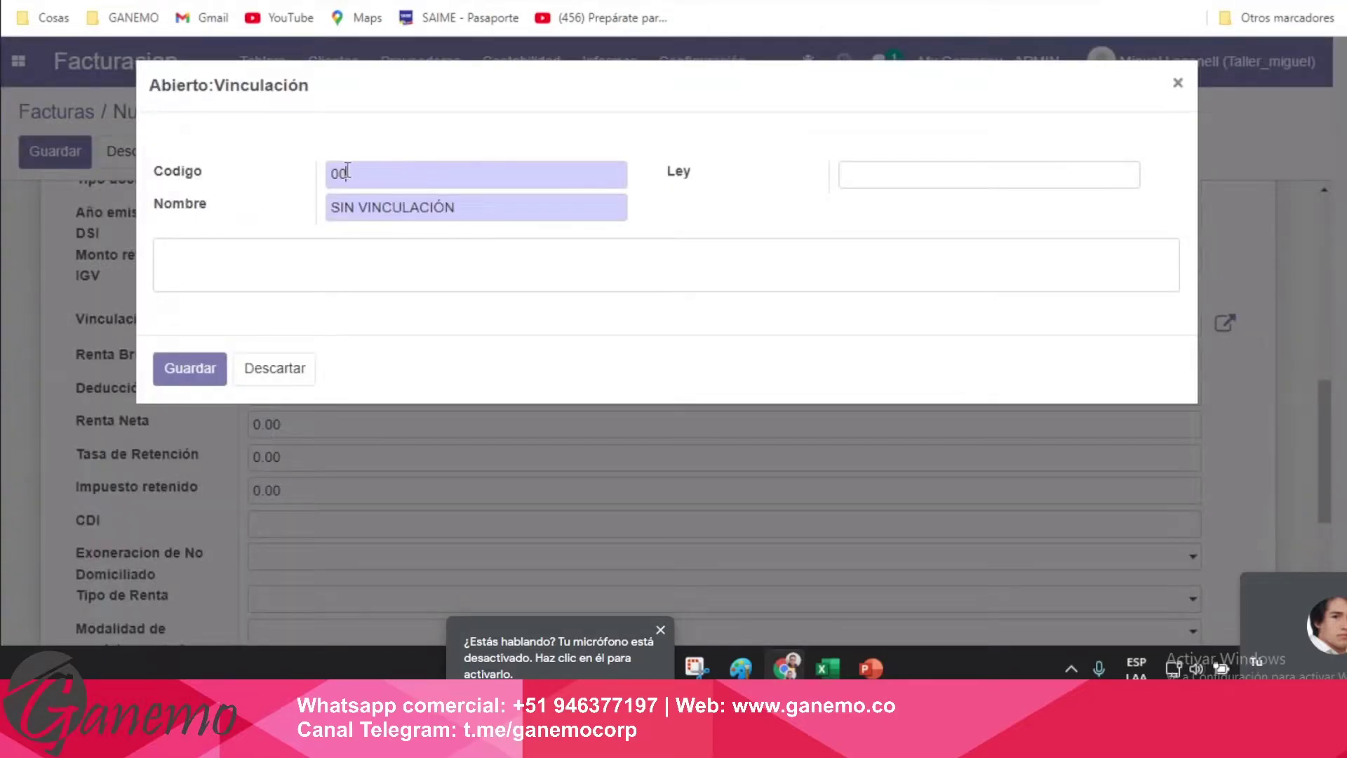
{"action": "double_click", "coordinate": [330, 172]}
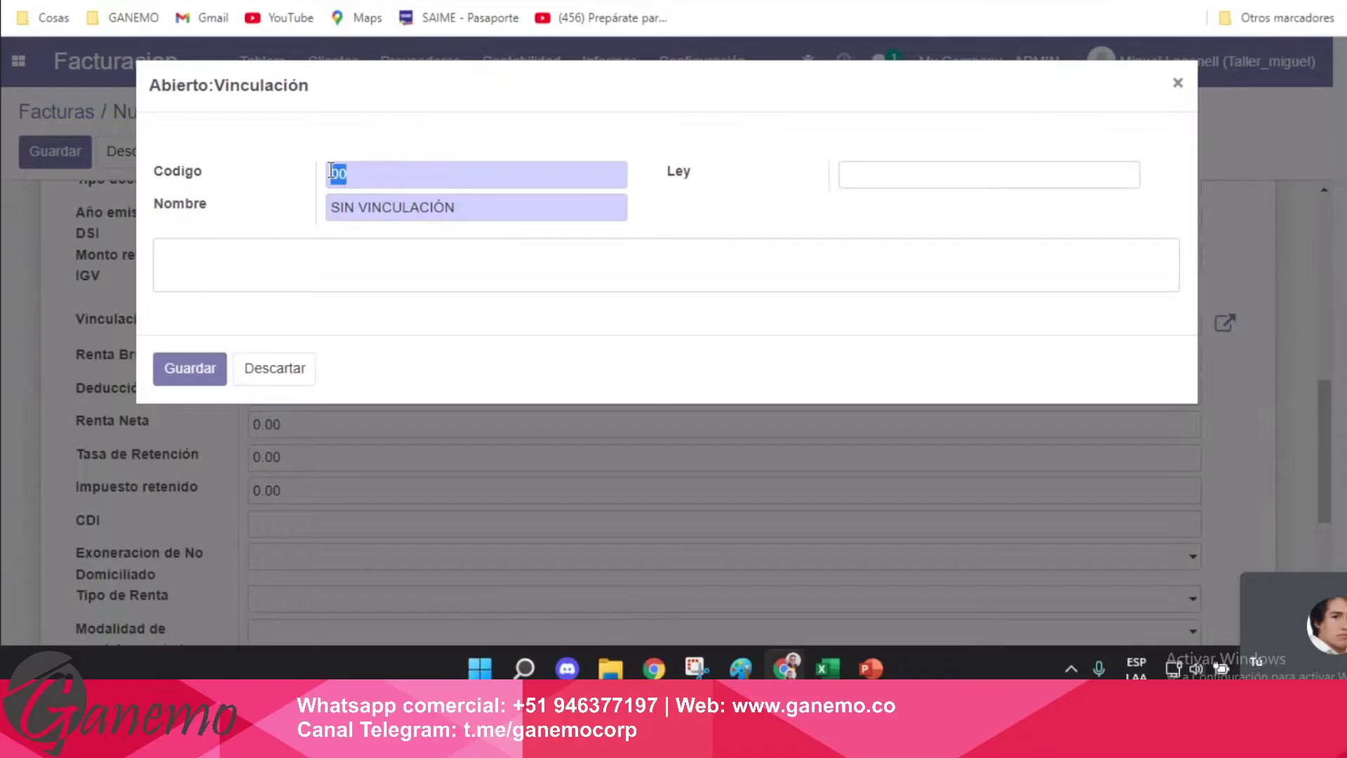
{"action": "triple_click", "coordinate": [407, 205]}
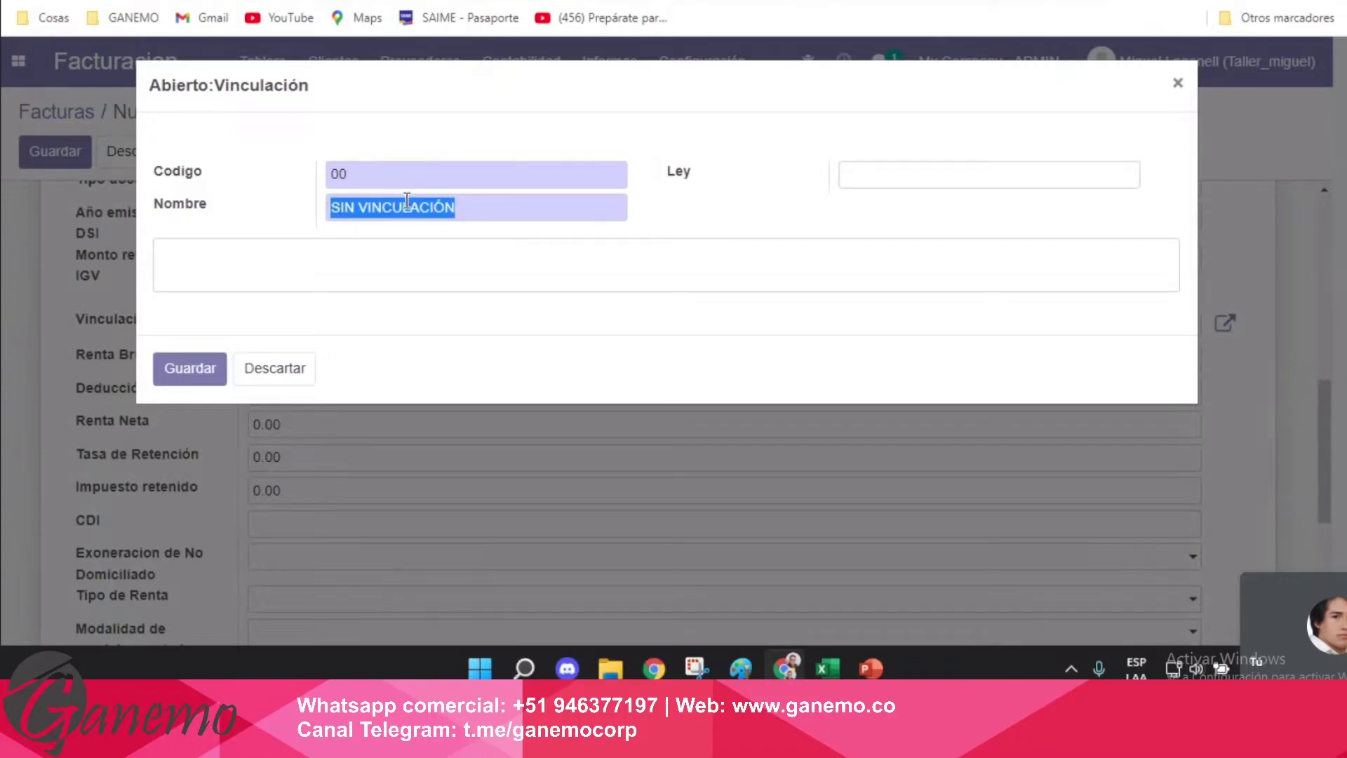
{"action": "left_click", "coordinate": [264, 387]}
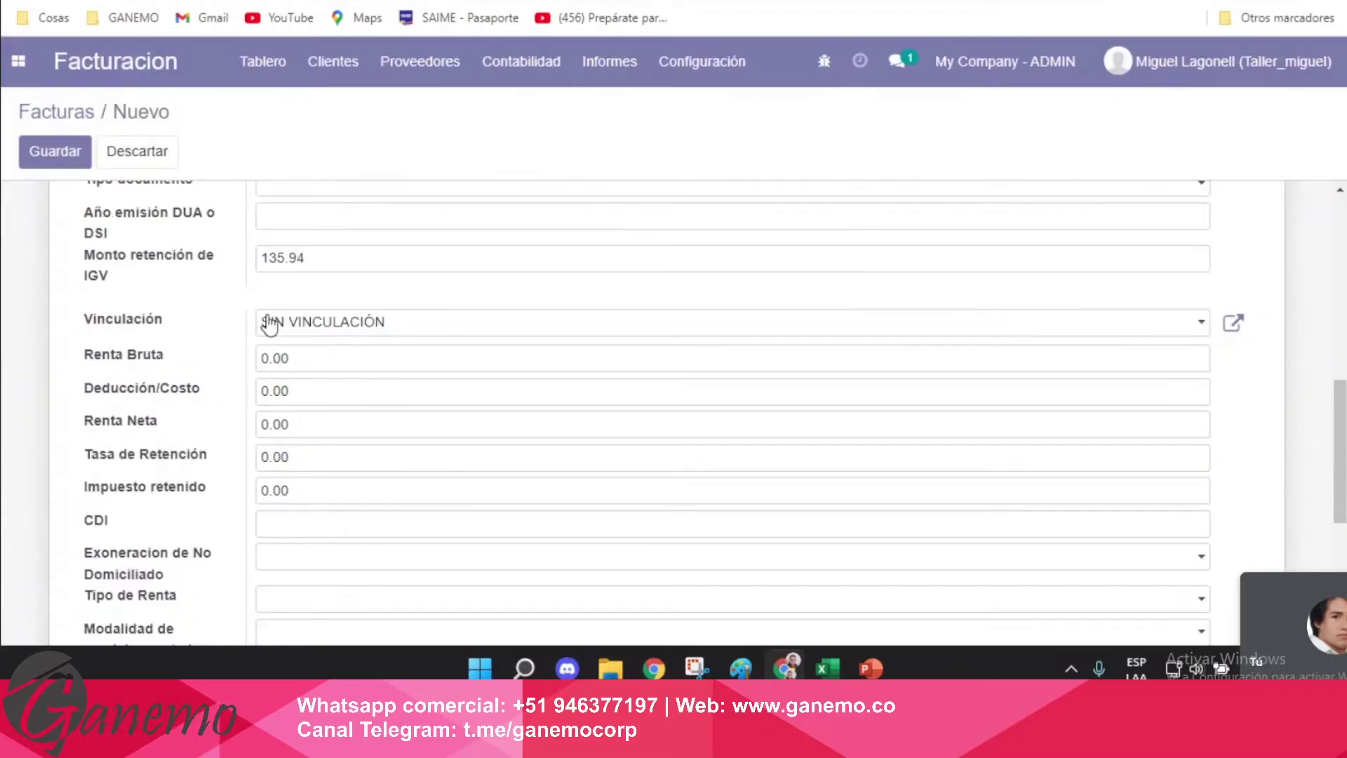
{"action": "scroll", "coordinate": [168, 575], "scroll_direction": "down", "scroll_amount": 2}
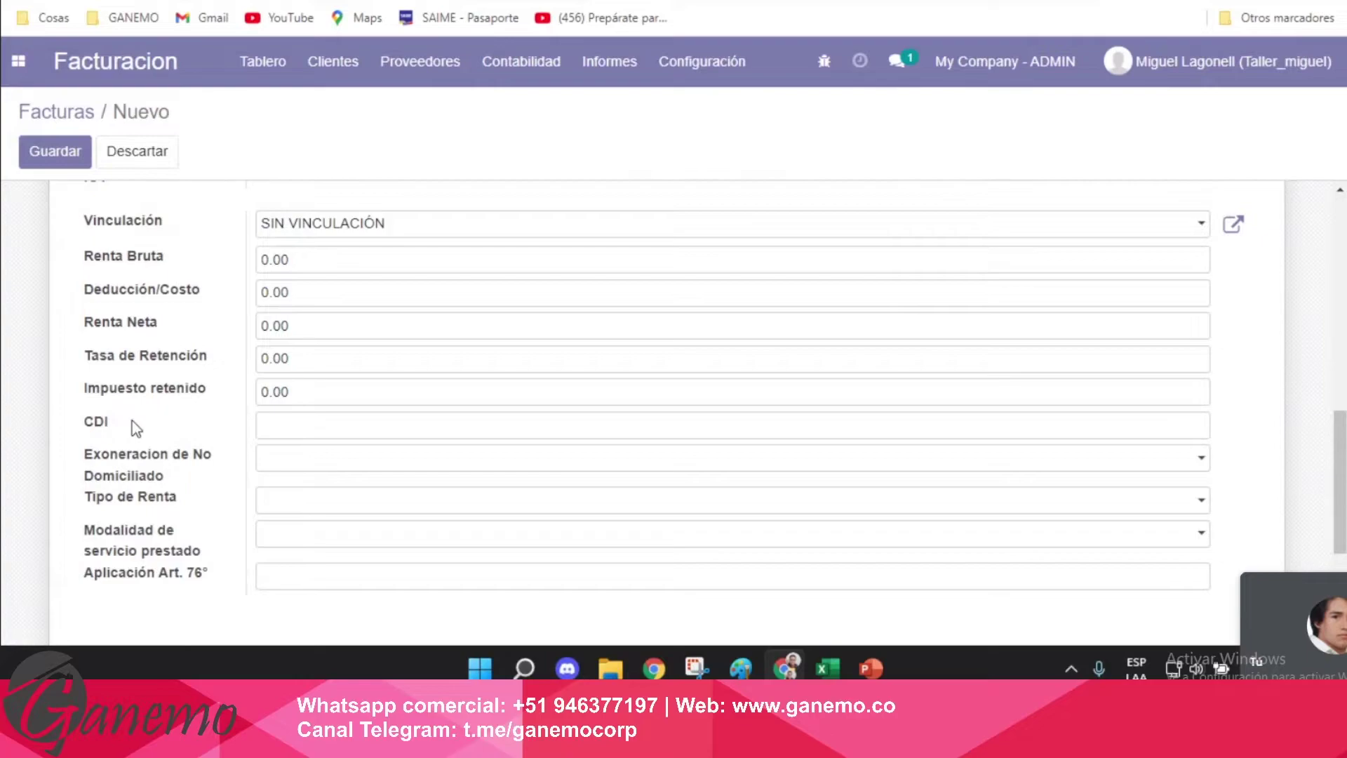
- Set Renta Bruta to 755.20, copied from the journal's credit line
{"action": "left_click", "coordinate": [349, 253]}
{"action": "scroll", "coordinate": [348, 253], "scroll_direction": "up", "scroll_amount": 10}
{"action": "left_click", "coordinate": [242, 434]}
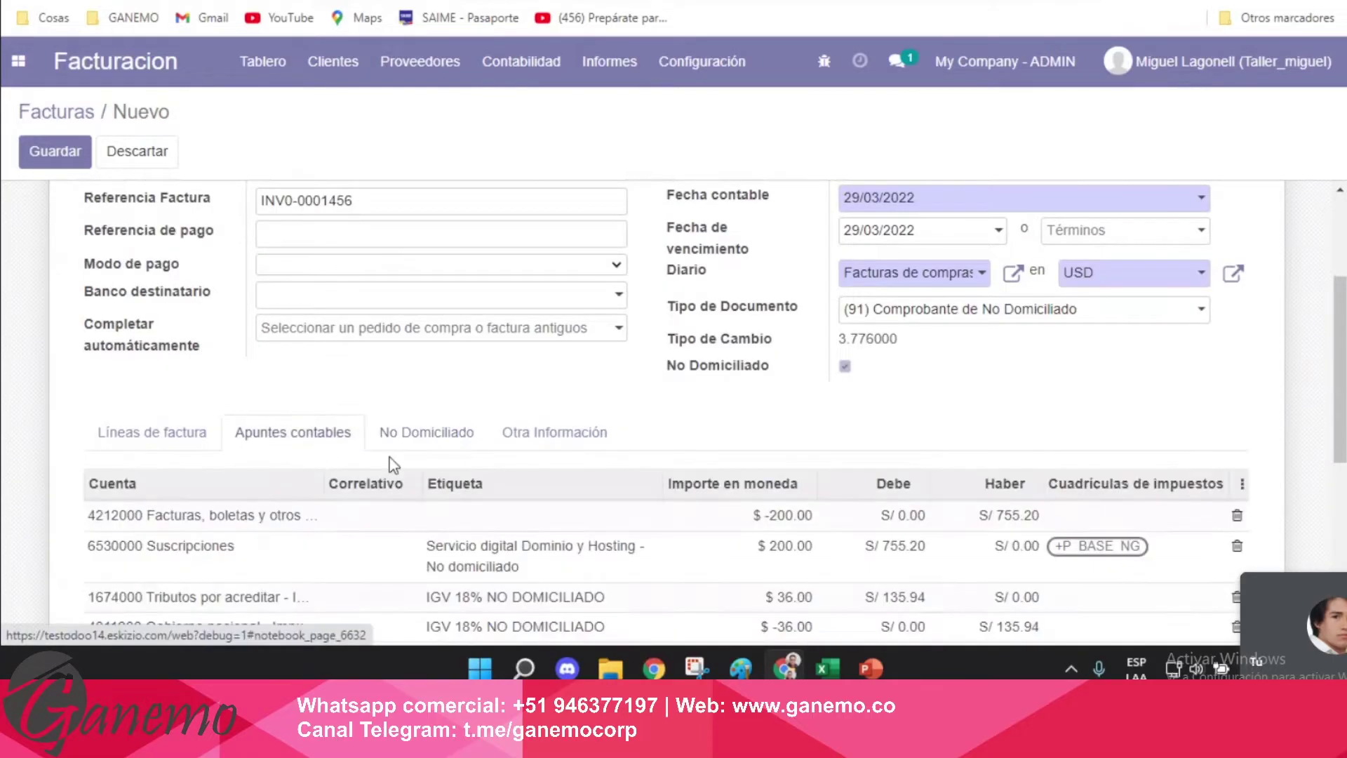
{"action": "left_click", "coordinate": [987, 519]}
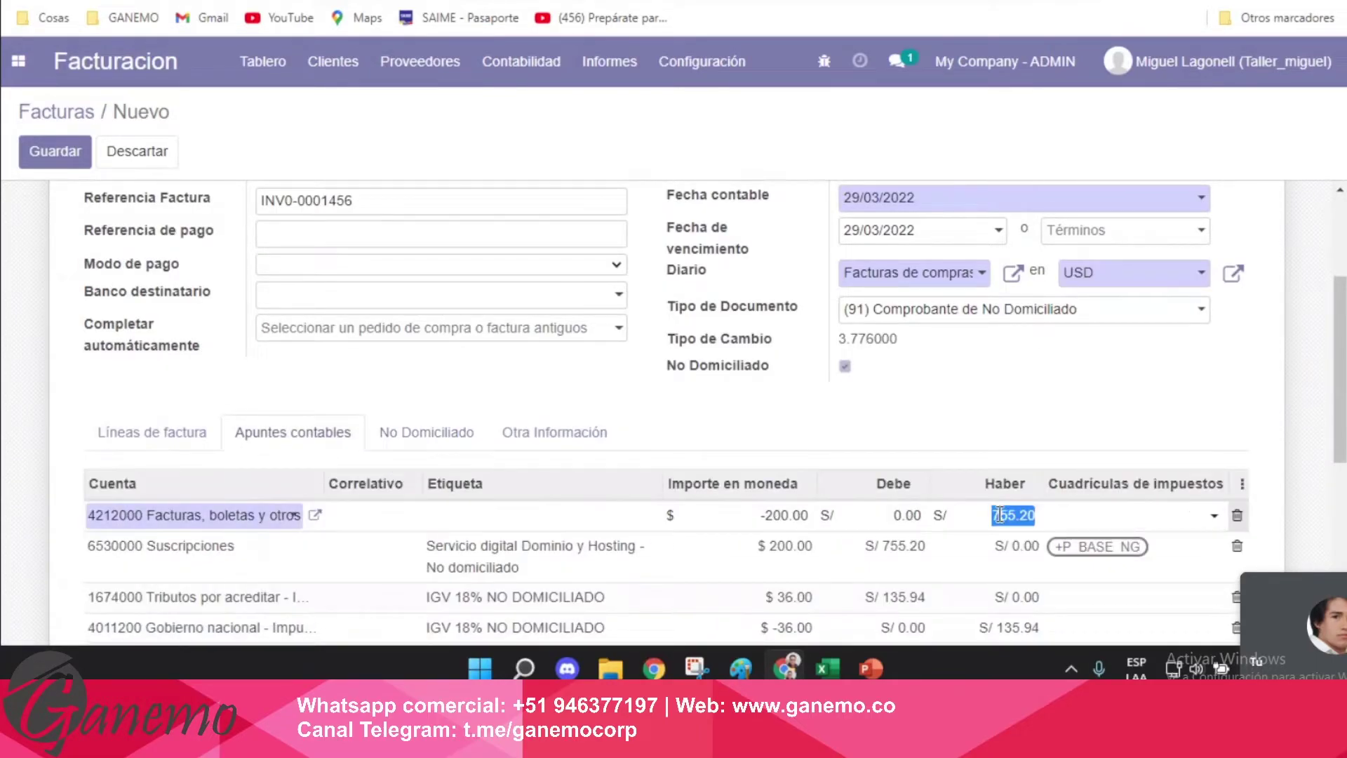
{"action": "left_click", "coordinate": [419, 450]}
{"action": "scroll", "coordinate": [416, 460], "scroll_direction": "down", "scroll_amount": 5}
{"action": "left_click", "coordinate": [313, 267]}
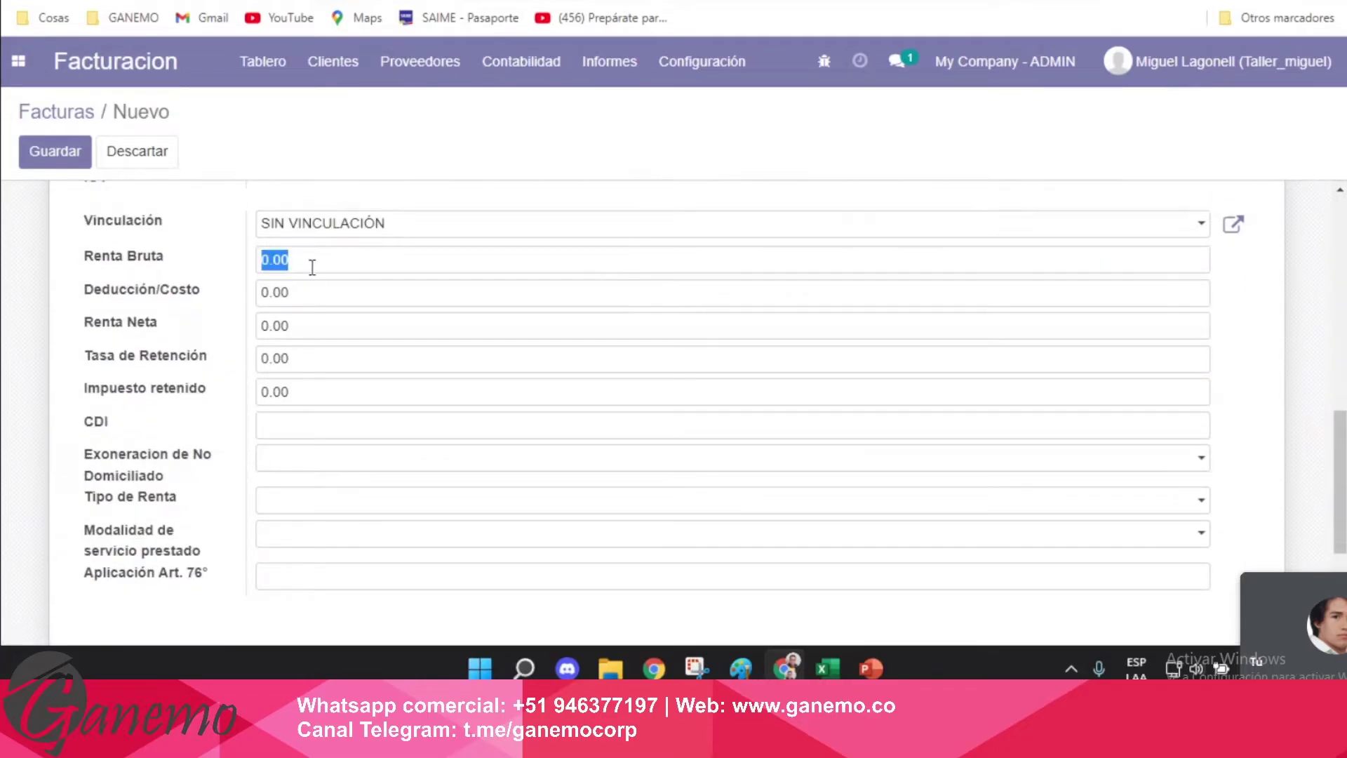
{"action": "type", "text": "755.20"}
- Set Renta Neta to 755.20 and the Tasa de Retención to 30
{"action": "double_click", "coordinate": [314, 307]}
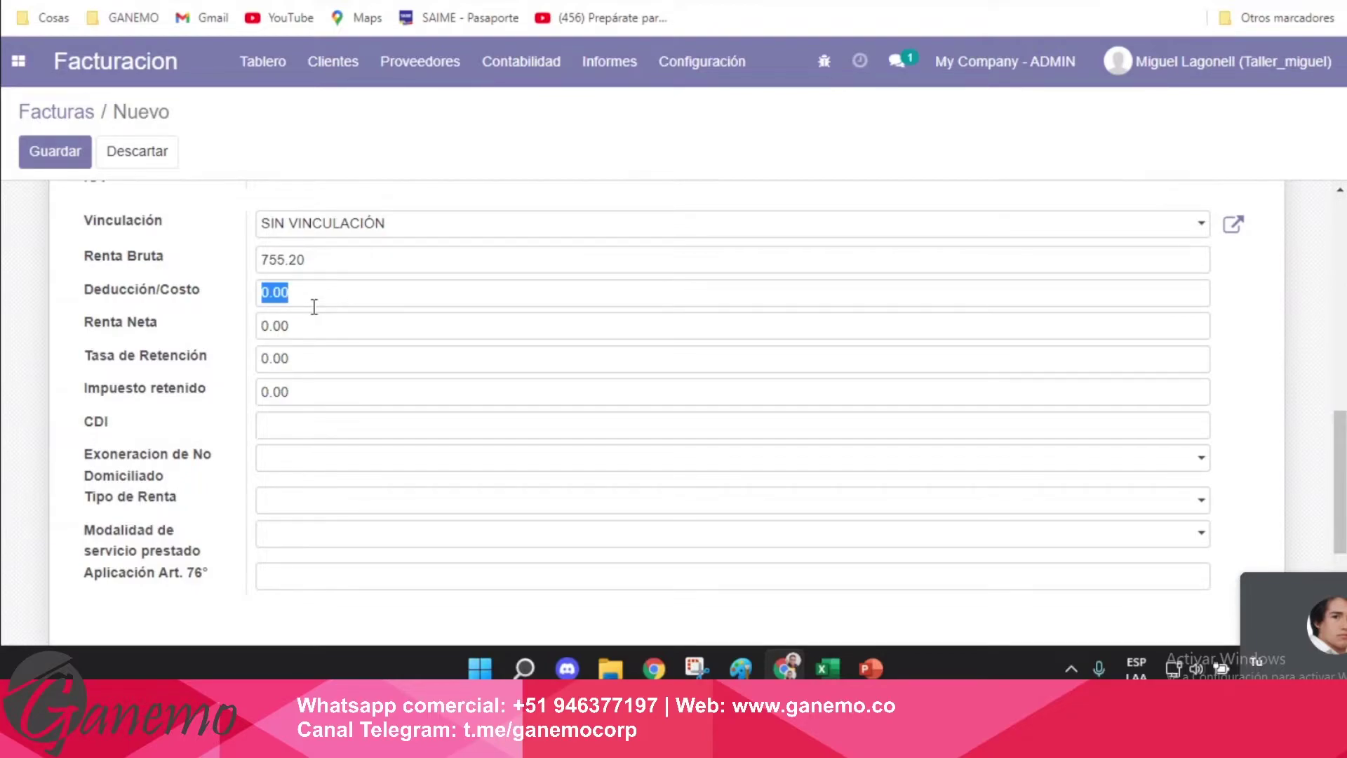
{"action": "double_click", "coordinate": [317, 322]}
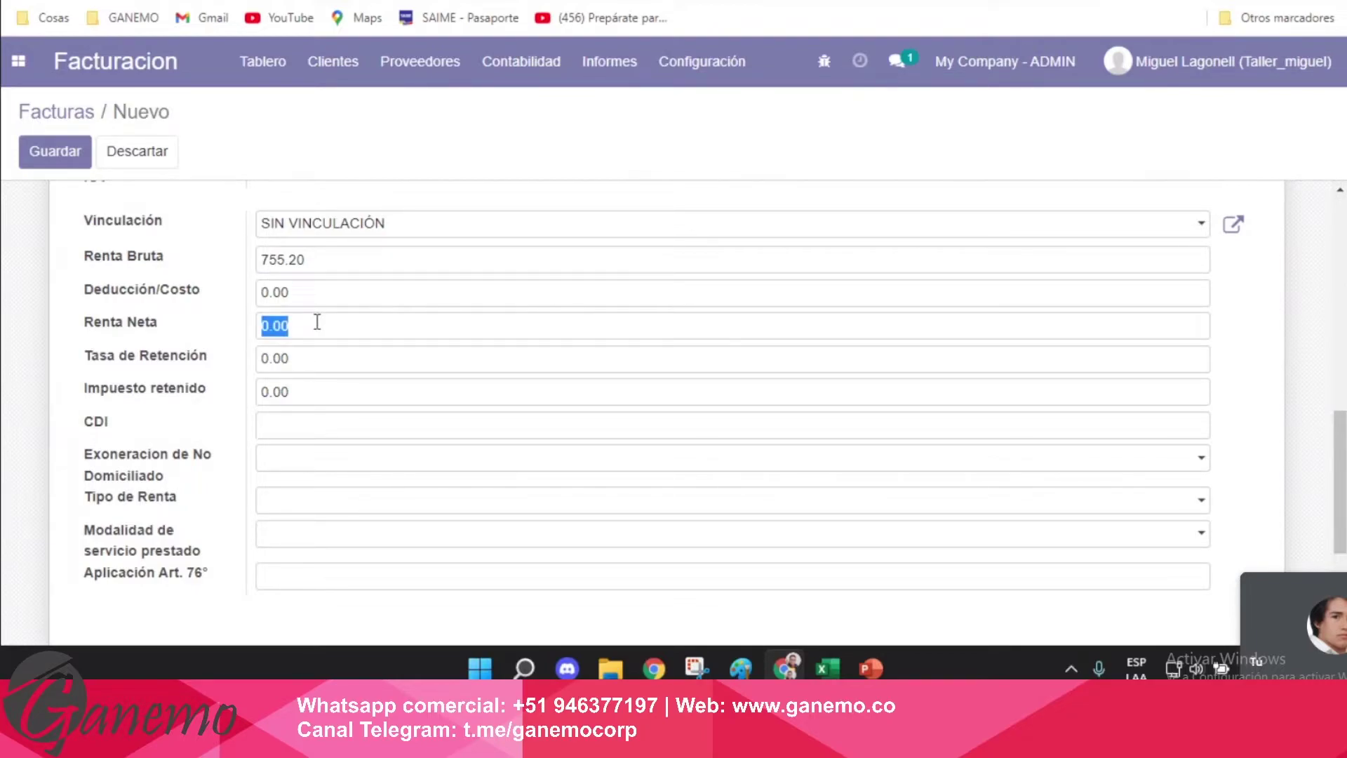
{"action": "type", "text": "755.20"}
{"action": "double_click", "coordinate": [327, 355]}
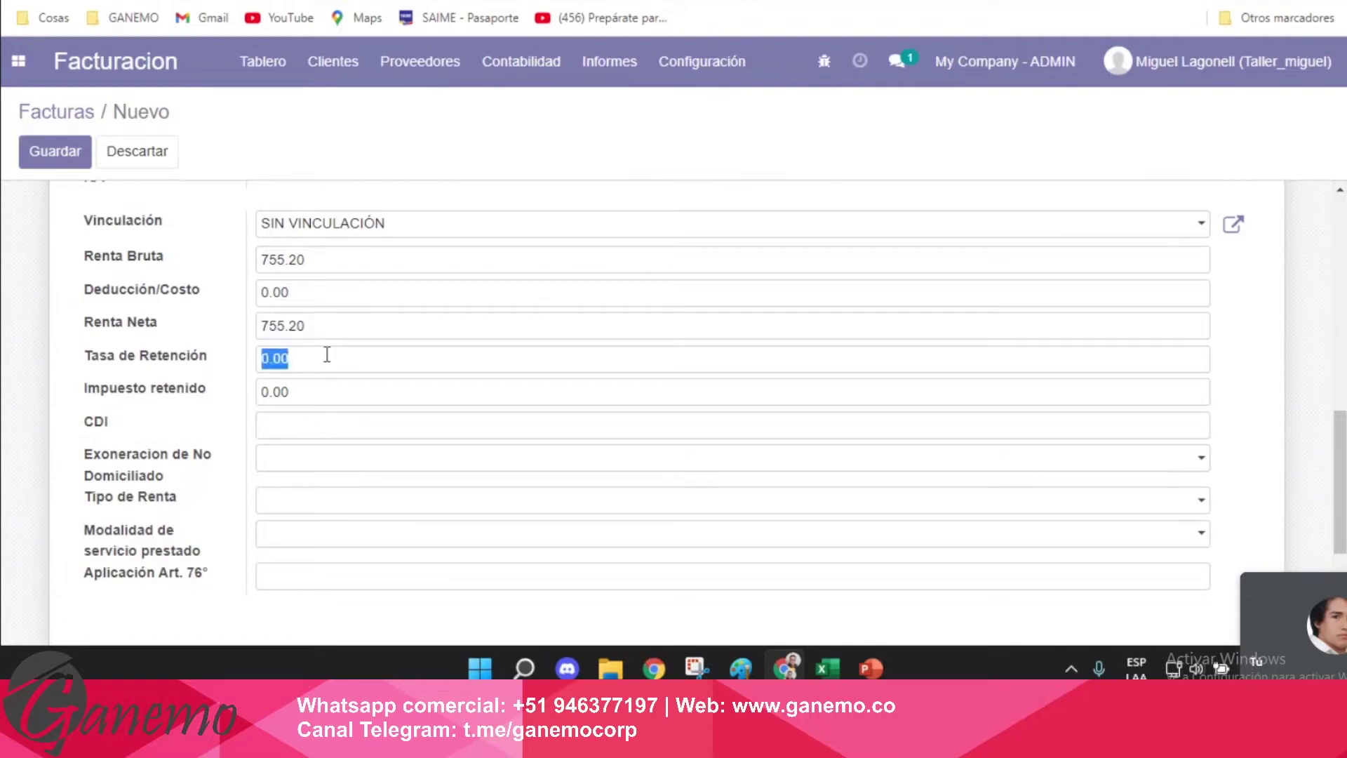
{"action": "type", "text": "30"}
- Set Impuesto retenido to 226.56, matching the journal's withholding debit line
{"action": "scroll", "coordinate": [349, 381], "scroll_direction": "up", "scroll_amount": 3}
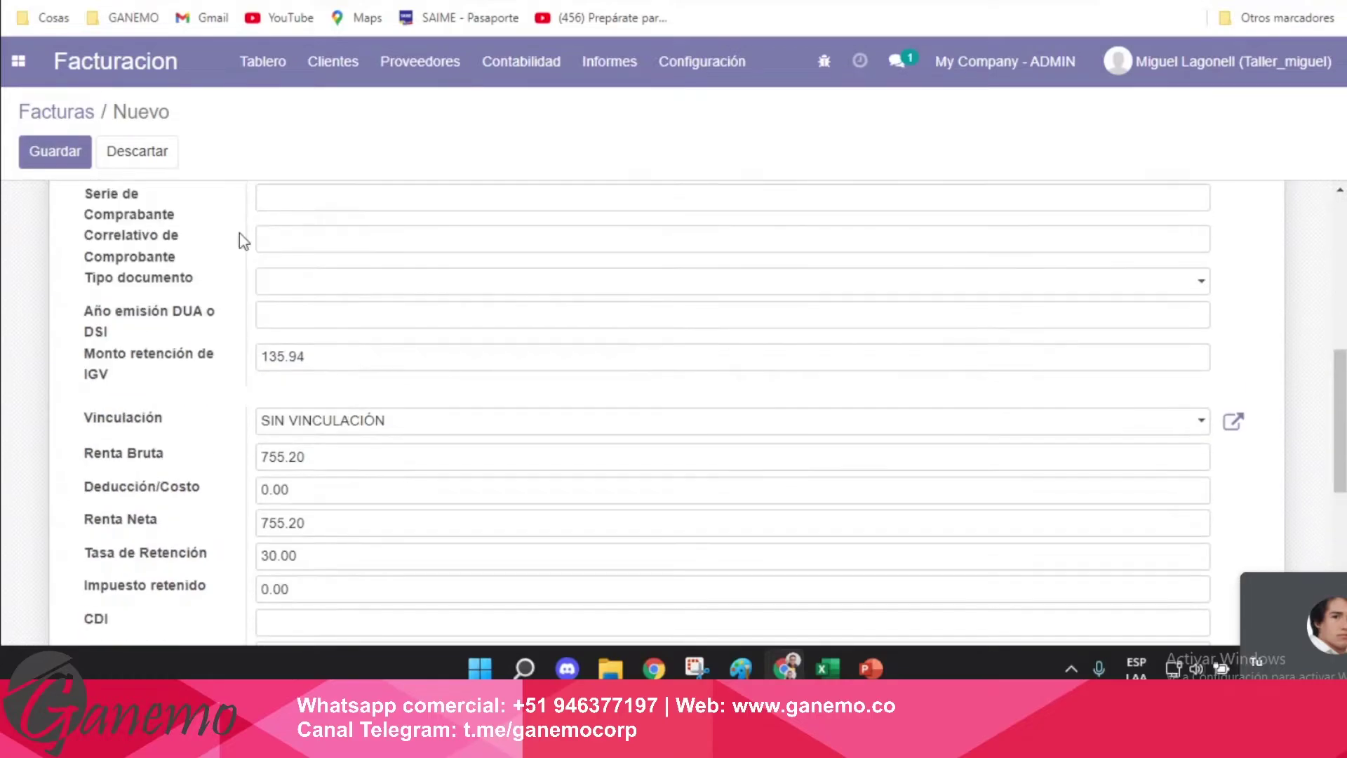
{"action": "scroll", "coordinate": [241, 241], "scroll_direction": "up", "scroll_amount": 4}
{"action": "left_click", "coordinate": [289, 425]}
{"action": "scroll", "coordinate": [617, 372], "scroll_direction": "down", "scroll_amount": 3}
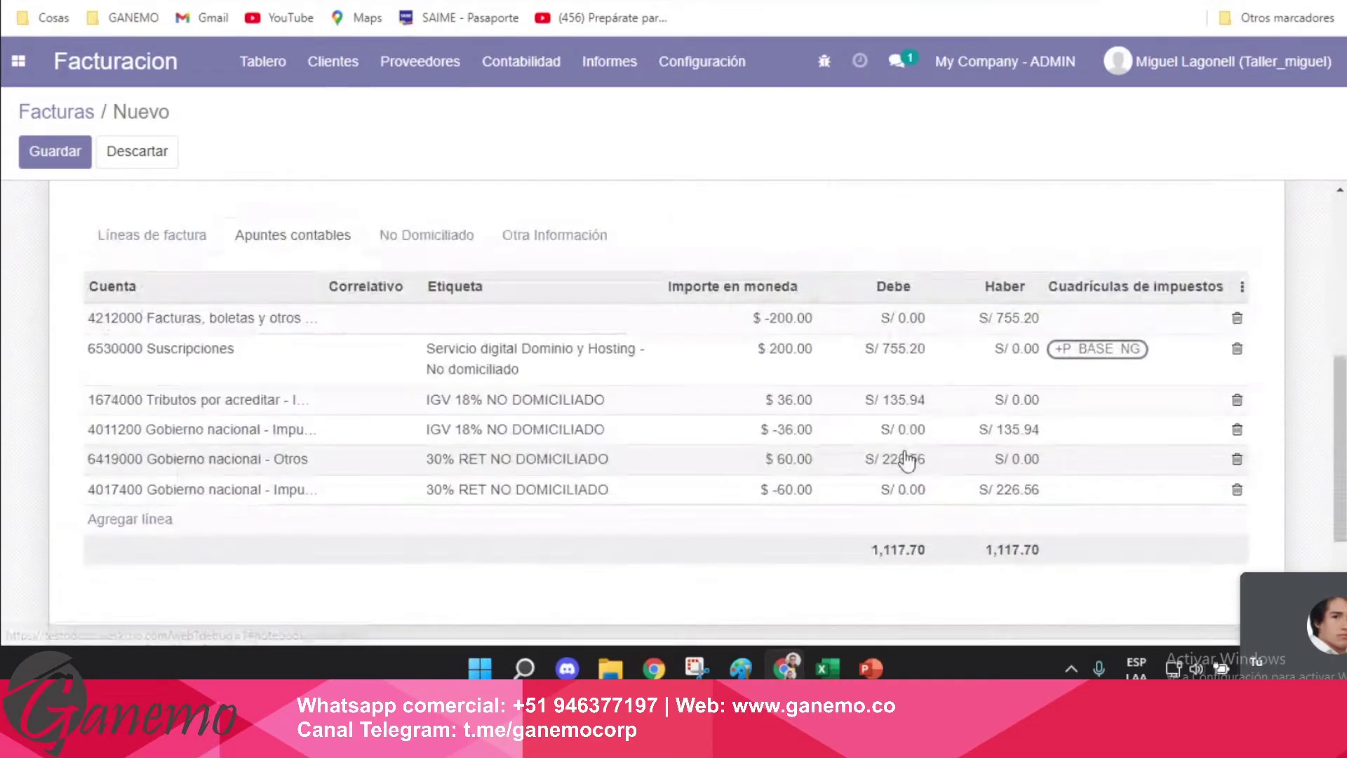
{"action": "left_click", "coordinate": [901, 459]}
{"action": "left_click", "coordinate": [421, 233]}
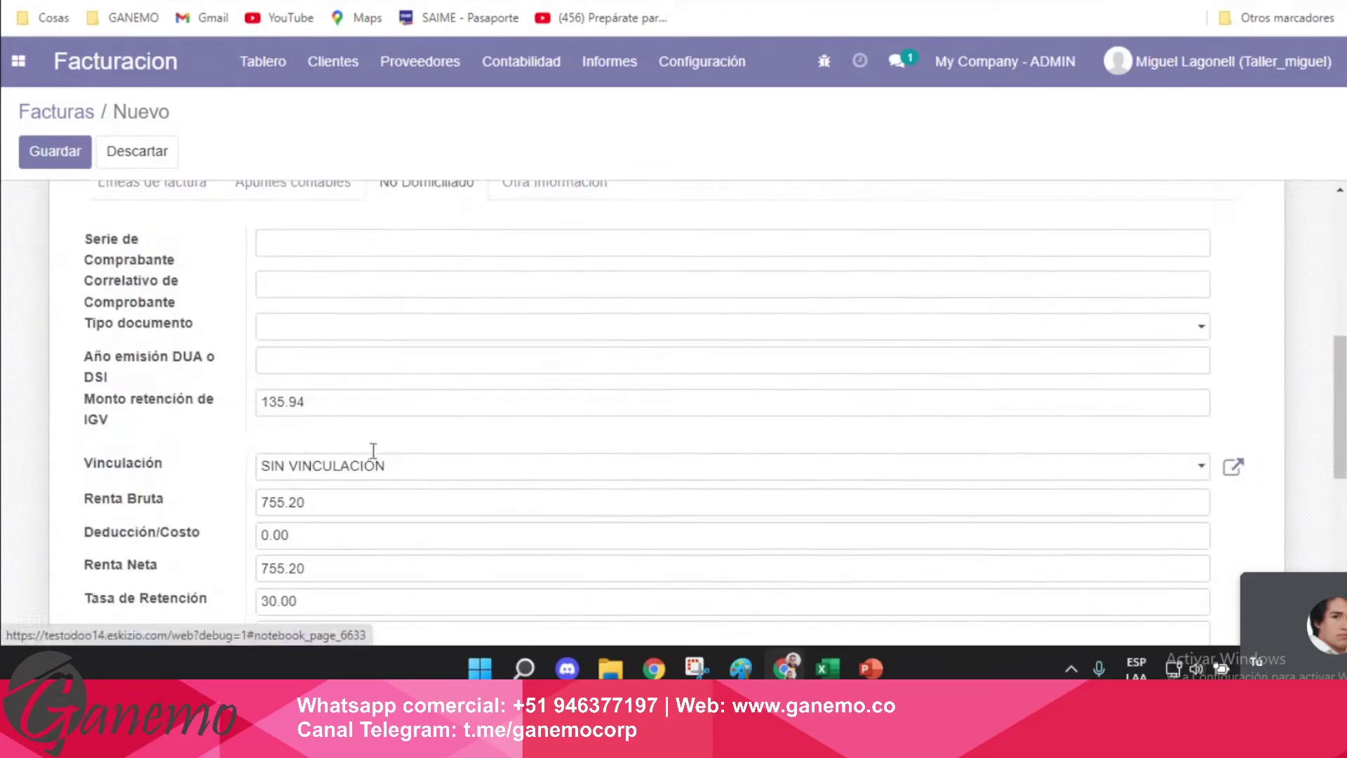
{"action": "scroll", "coordinate": [376, 451], "scroll_direction": "down", "scroll_amount": 5}
{"action": "scroll", "coordinate": [330, 281], "scroll_direction": "up", "scroll_amount": 4}
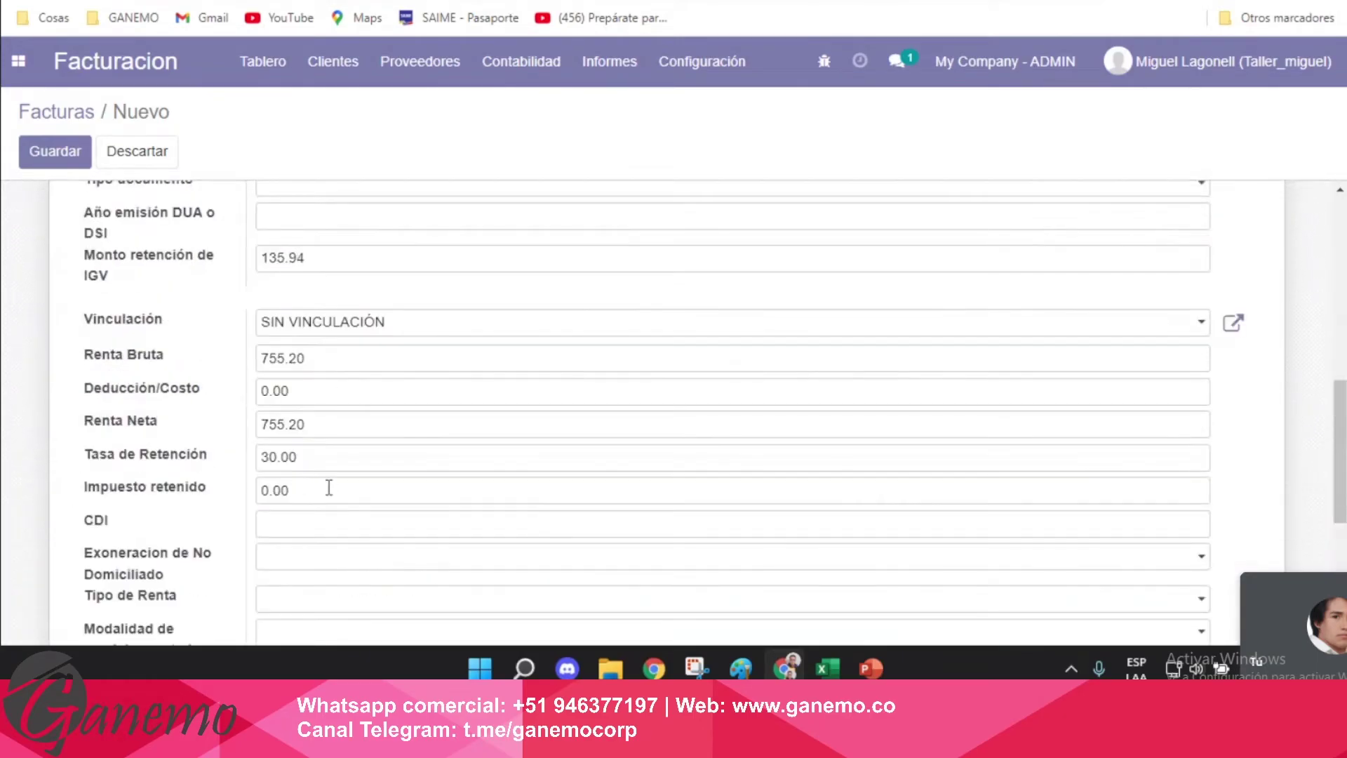
{"action": "left_click", "coordinate": [327, 487]}
{"action": "type", "text": "226.56"}
{"action": "scroll", "coordinate": [251, 260], "scroll_direction": "up", "scroll_amount": 3}
{"action": "left_click", "coordinate": [256, 239]}
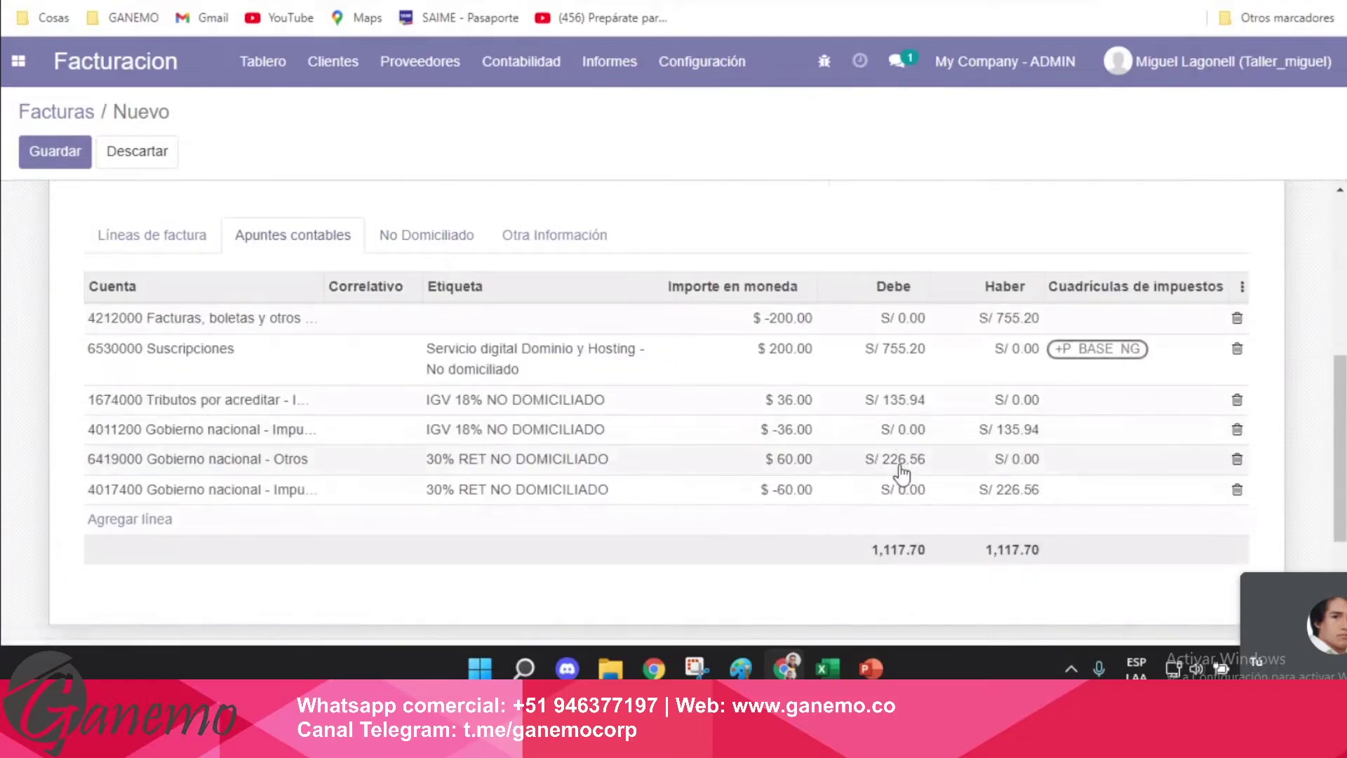
{"action": "left_click", "coordinate": [432, 236]}
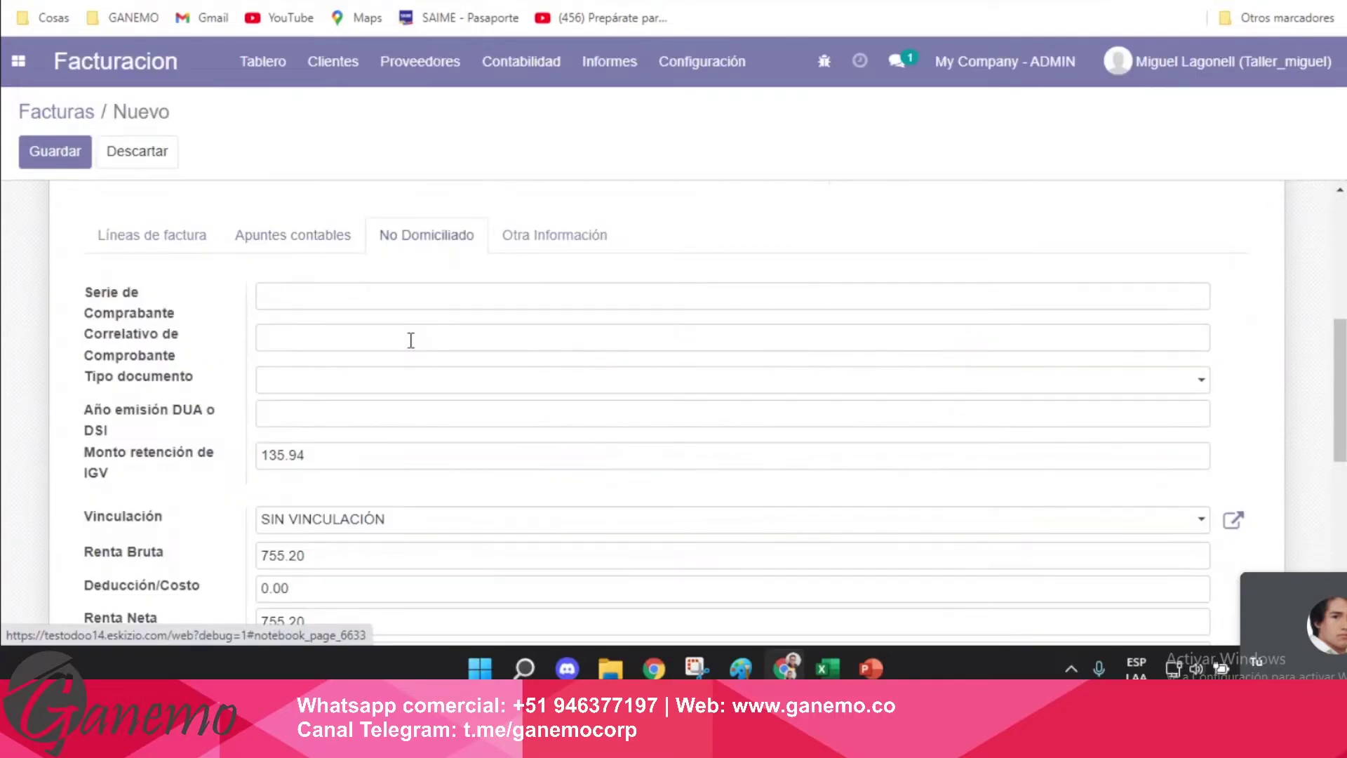
{"action": "scroll", "coordinate": [410, 524], "scroll_direction": "down", "scroll_amount": 5}
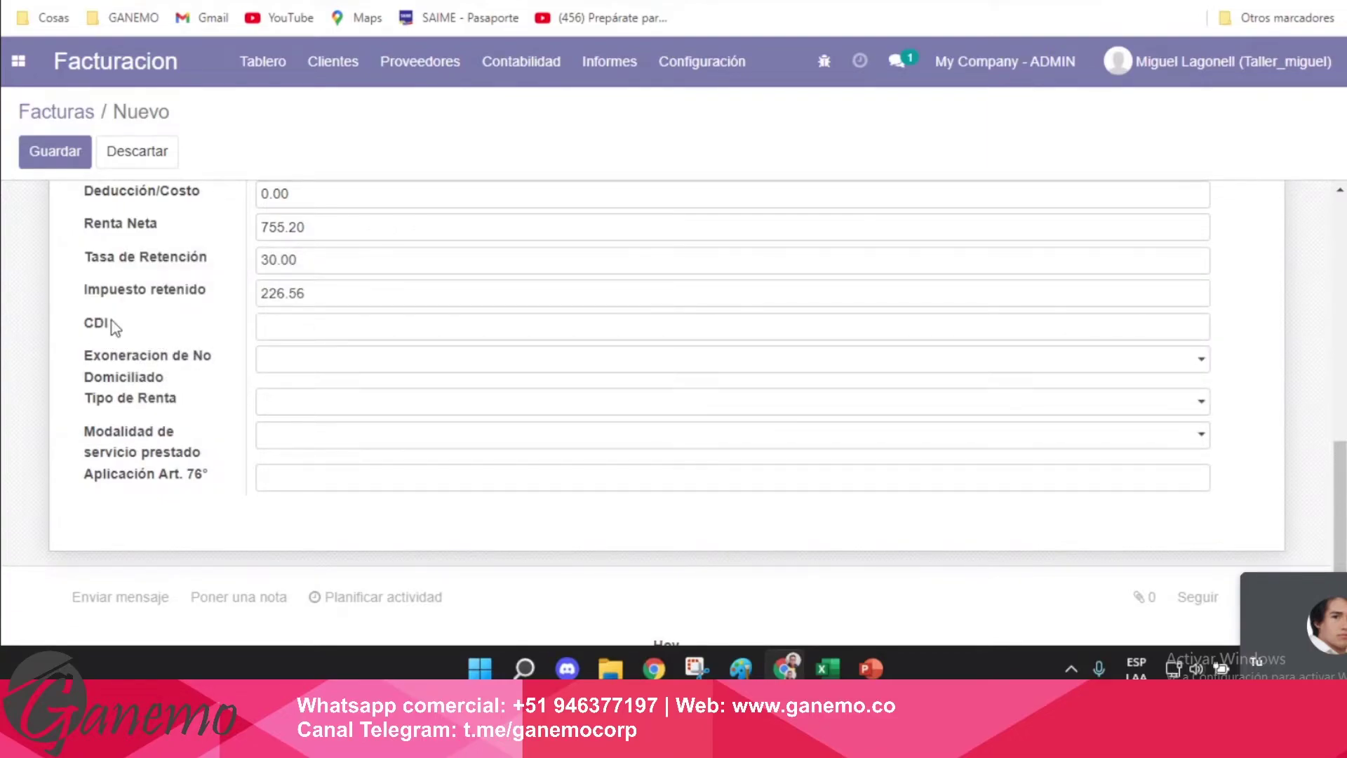
- Fill in CDI 00 and check the exoneration options, leaving them empty
{"action": "left_click_drag", "start_coordinate": [85, 322], "coordinate": [110, 329]}
{"action": "left_click", "coordinate": [261, 327]}
{"action": "type", "text": "00"}
{"action": "scroll", "coordinate": [231, 393], "scroll_direction": "up", "scroll_amount": 2}
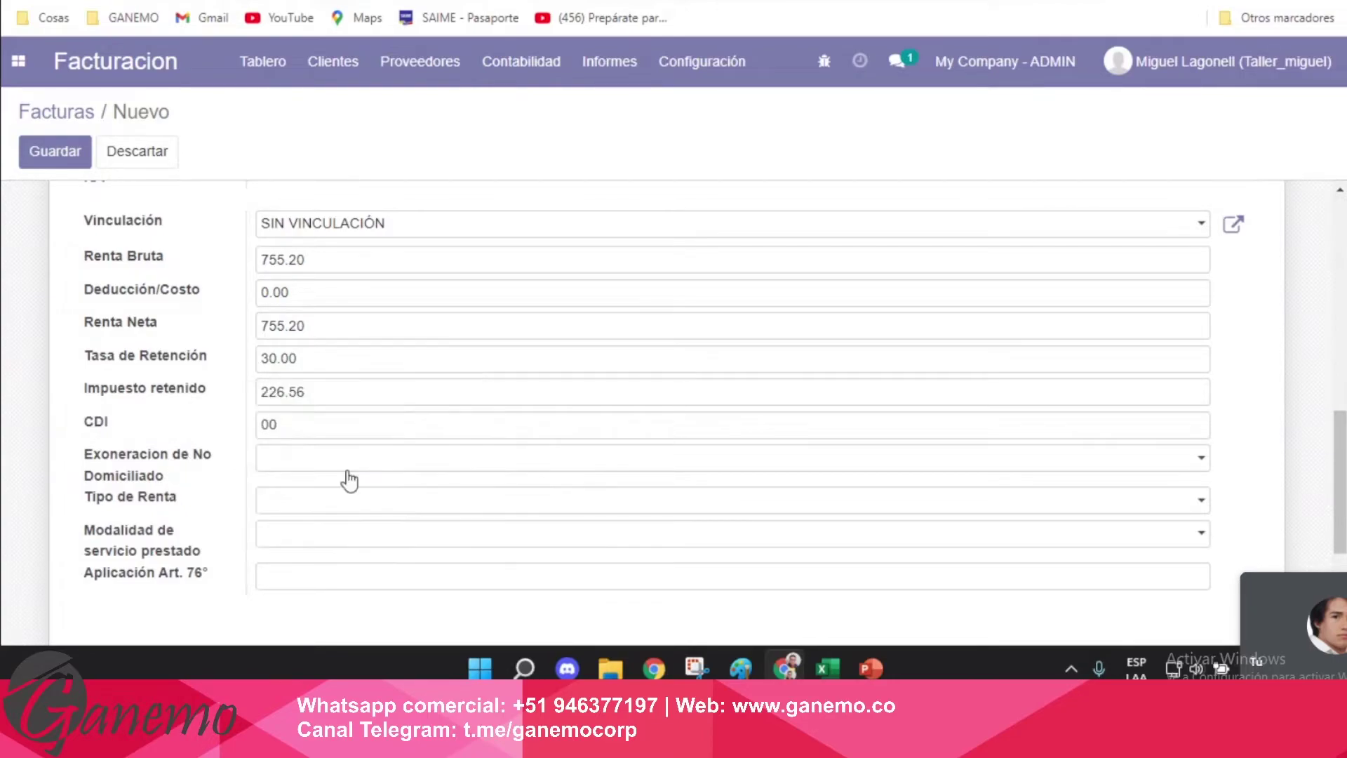
{"action": "left_click", "coordinate": [347, 463]}
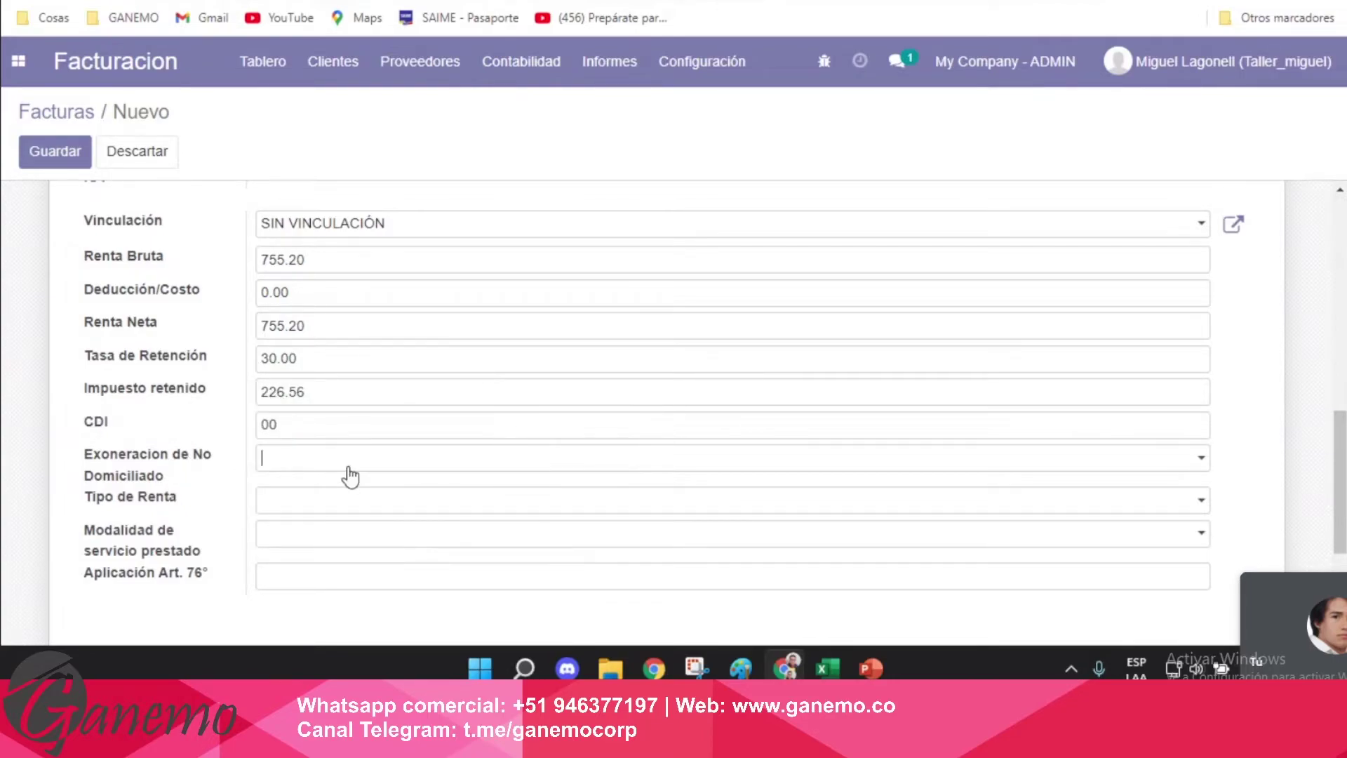
{"action": "left_click", "coordinate": [186, 512]}
- Set income type to digital services over the internet and service mode to provided entirely in Peru
{"action": "left_click", "coordinate": [360, 534]}
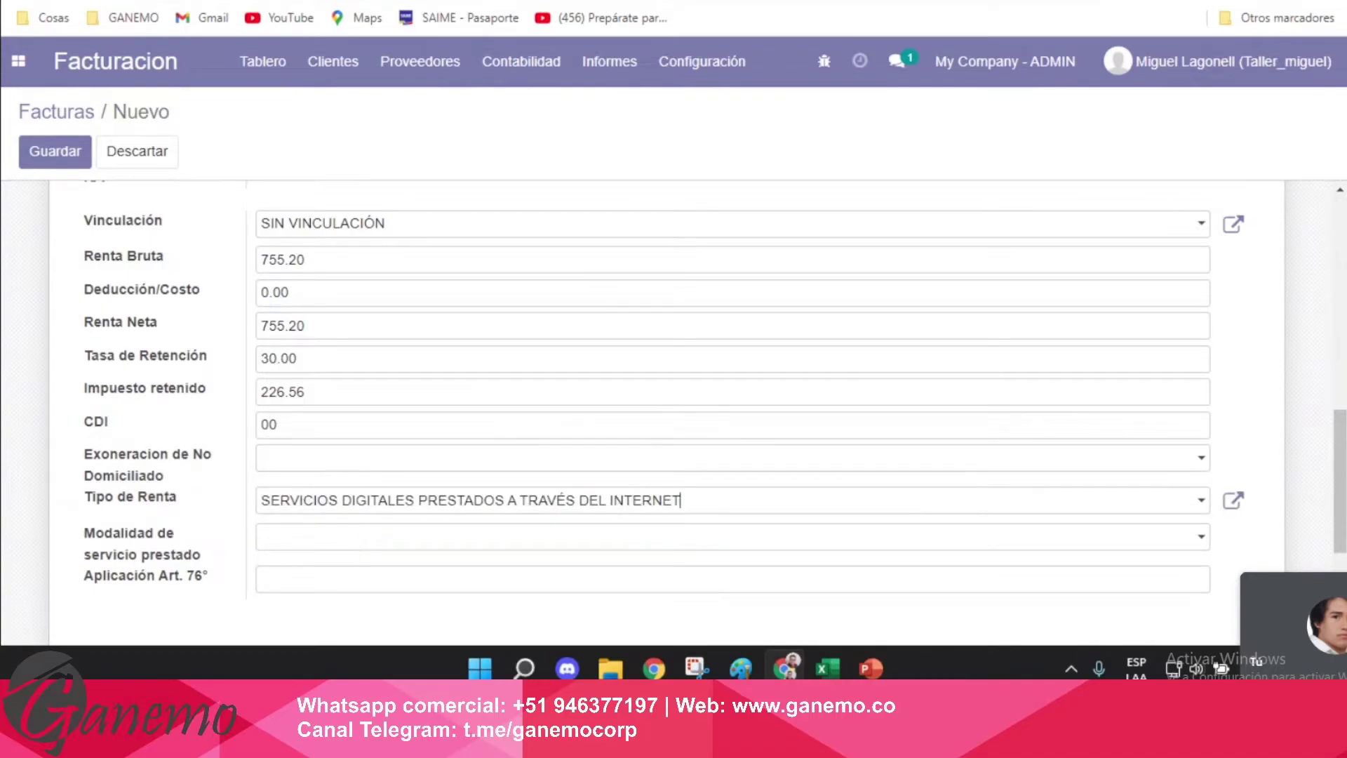
{"action": "left_click", "coordinate": [1233, 500]}
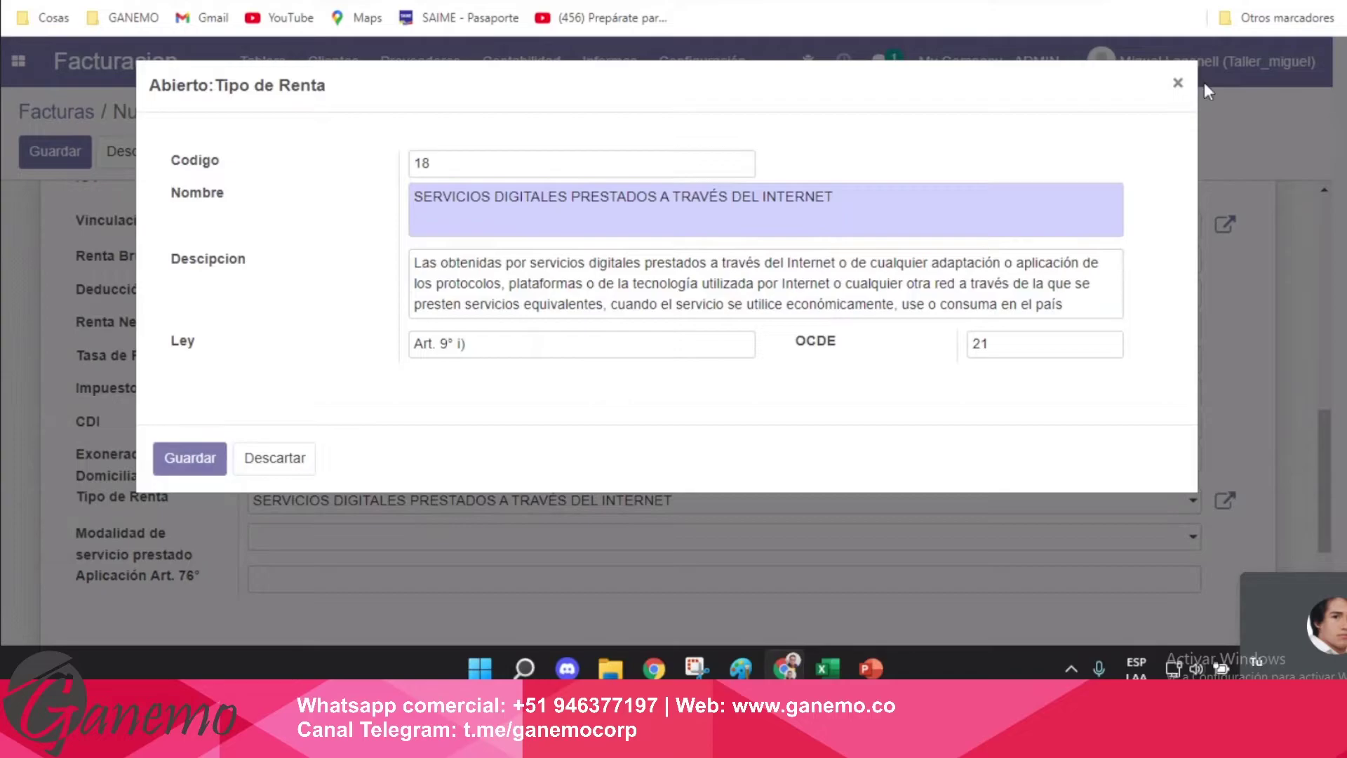
{"action": "left_click", "coordinate": [1179, 82]}
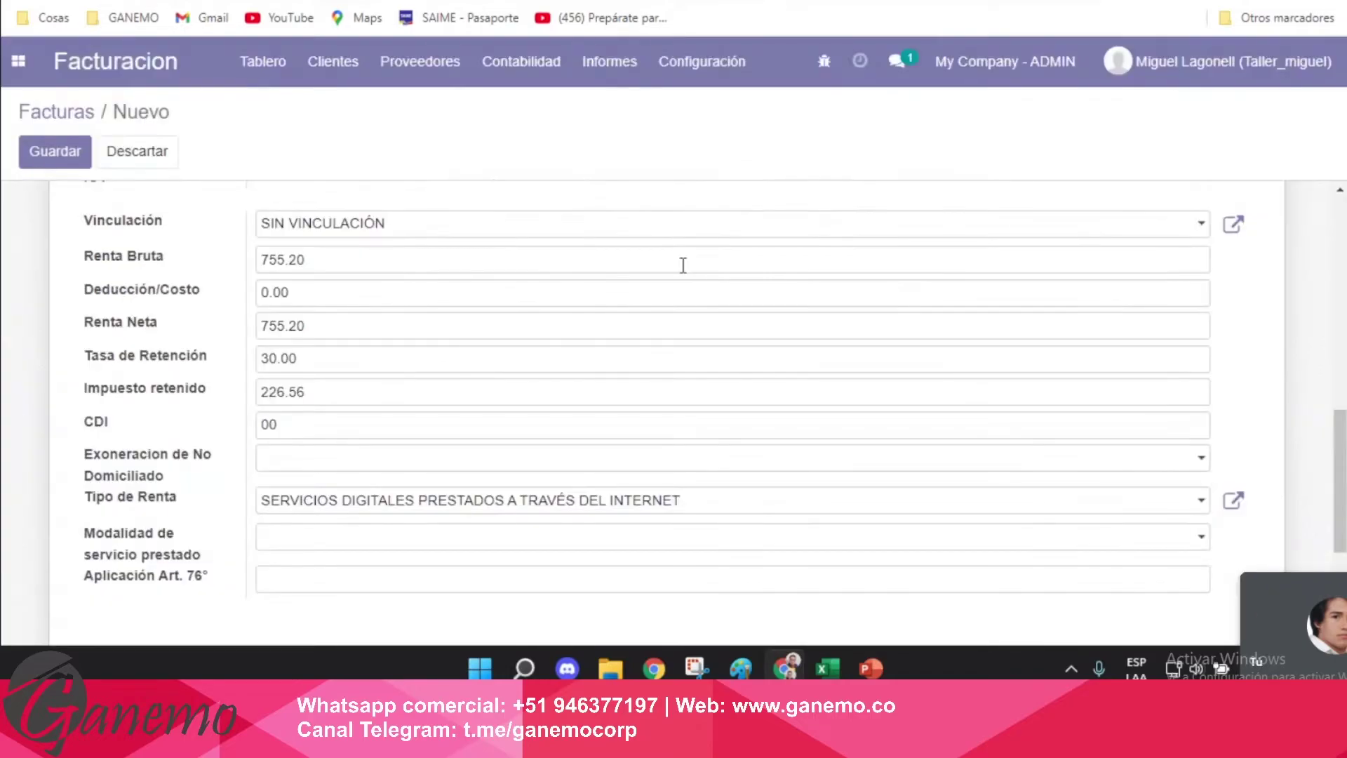
{"action": "left_click", "coordinate": [279, 548]}
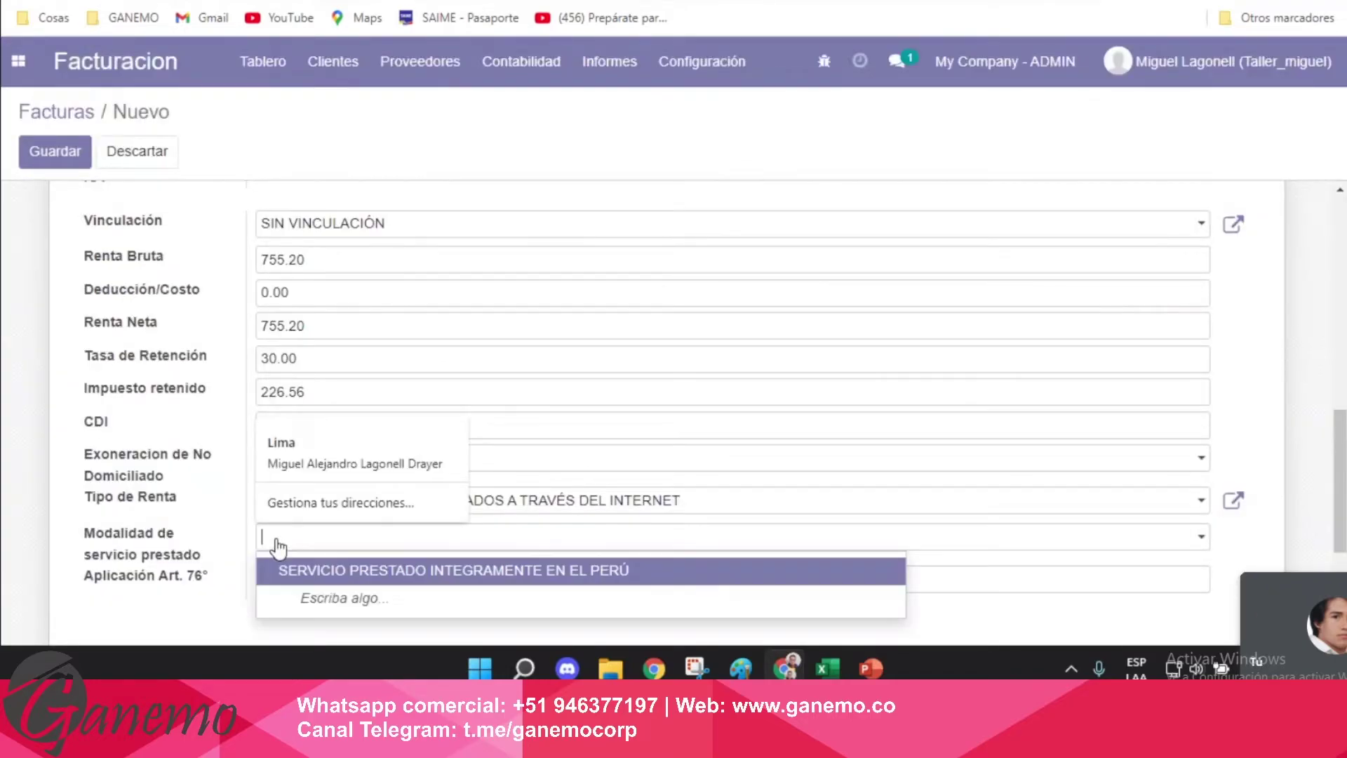
{"action": "left_click", "coordinate": [411, 565]}
{"action": "left_click", "coordinate": [1306, 406]}
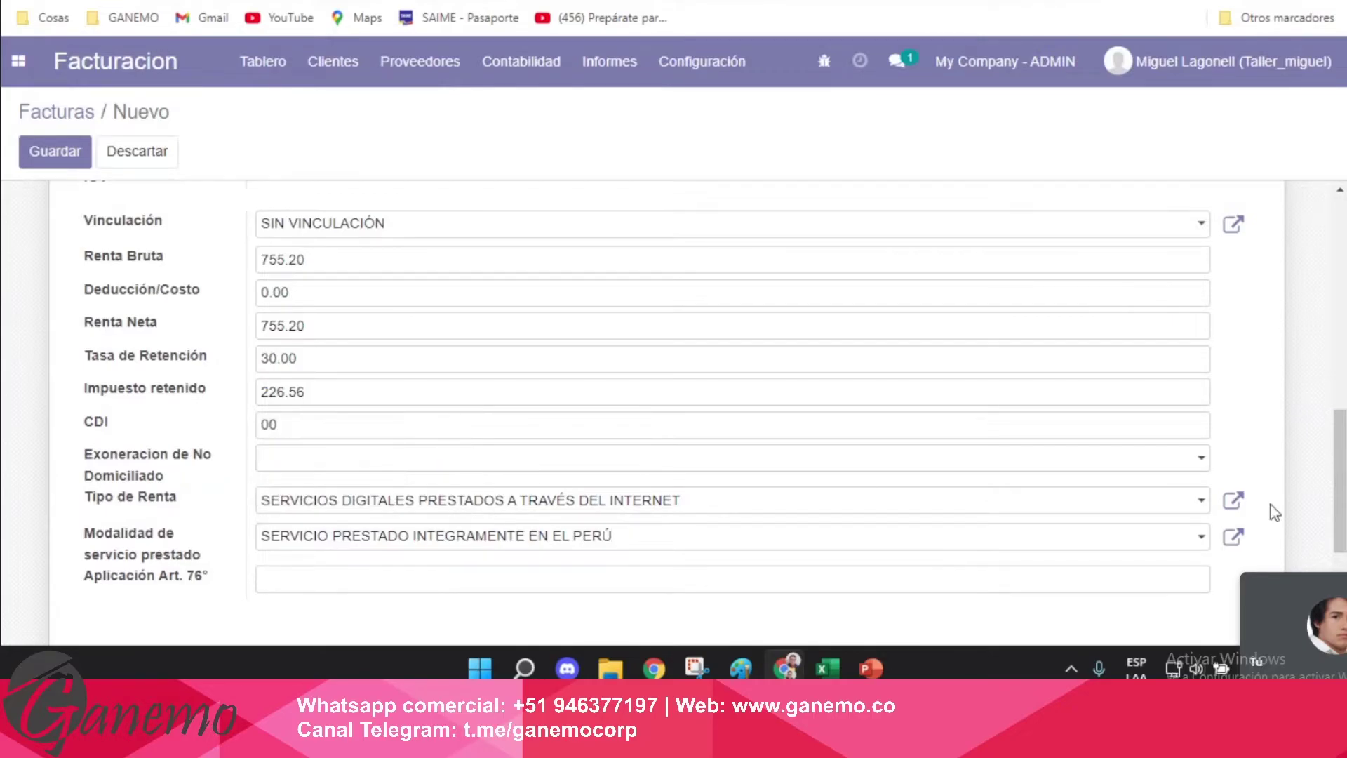
{"action": "left_click", "coordinate": [1234, 539]}
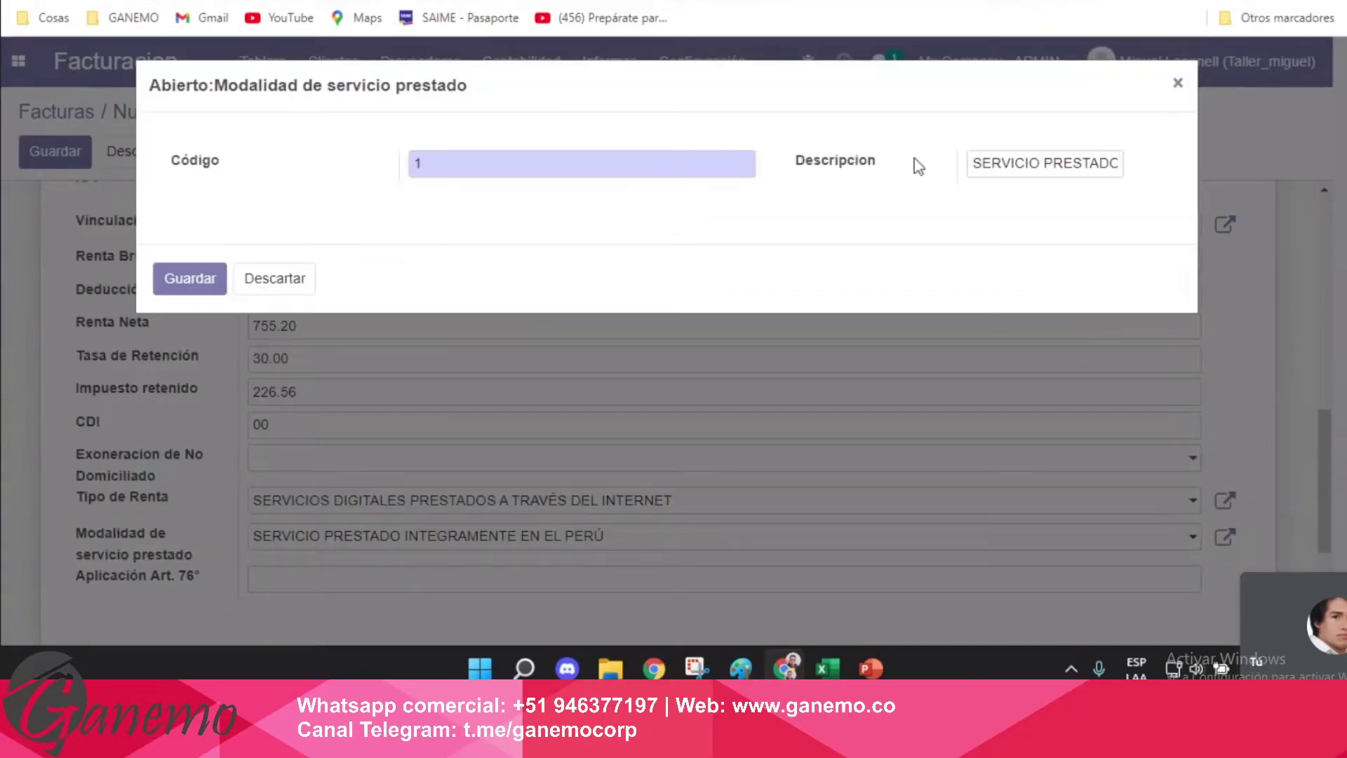
{"action": "left_click", "coordinate": [247, 282]}
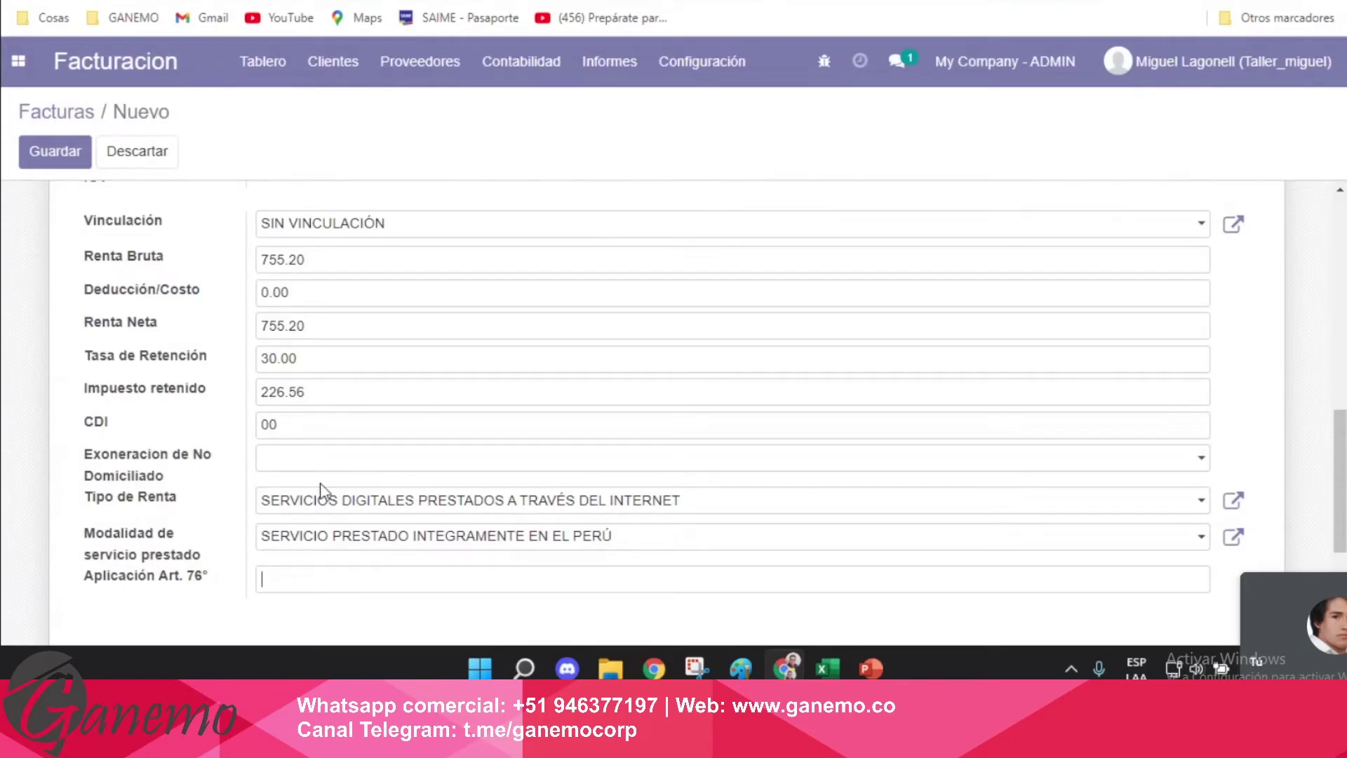
{"action": "scroll", "coordinate": [321, 491], "scroll_direction": "up", "scroll_amount": 5}
{"action": "scroll", "coordinate": [320, 491], "scroll_direction": "up", "scroll_amount": 5}
- Save and confirm the Network Solutions bill, posting it as F FACTU/2022/03/0028
{"action": "scroll", "coordinate": [320, 491], "scroll_direction": "up", "scroll_amount": 2}
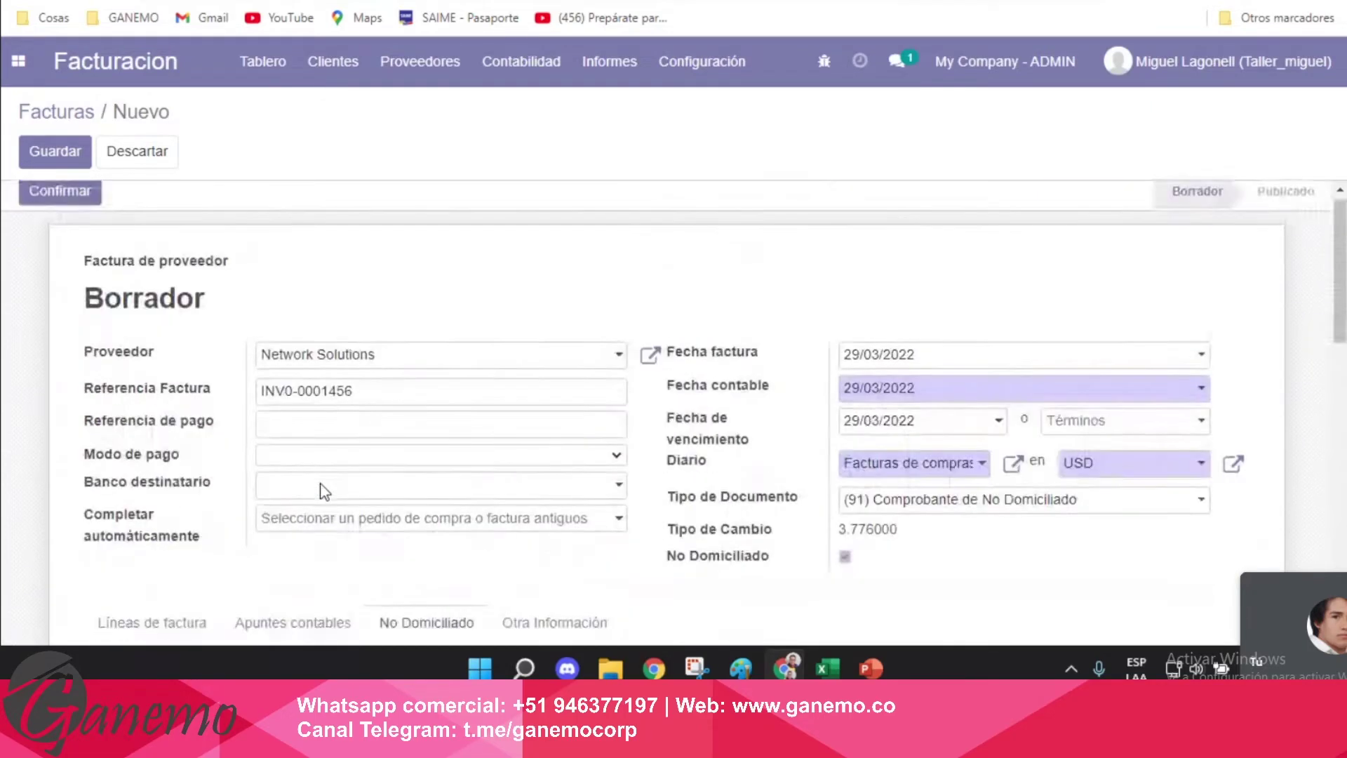
{"action": "left_click", "coordinate": [53, 149]}
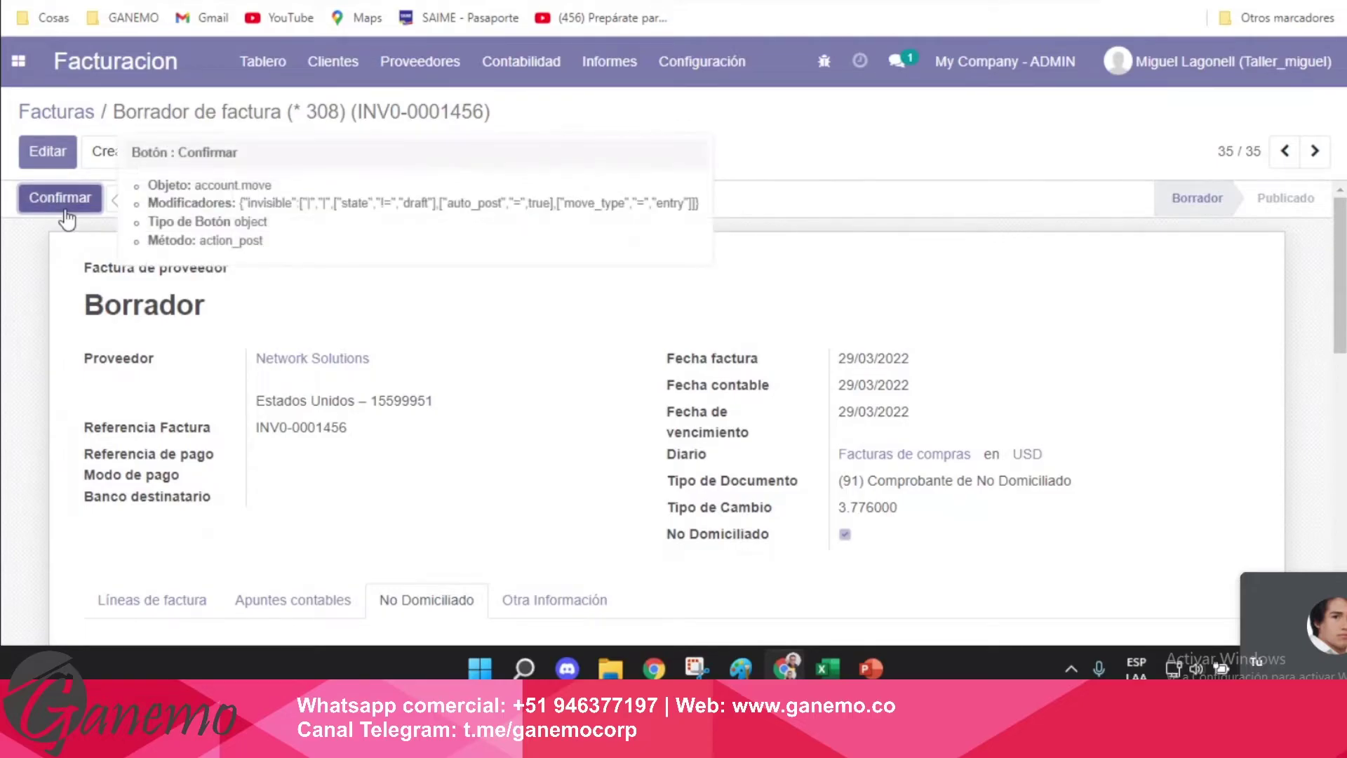
{"action": "left_click", "coordinate": [63, 207]}
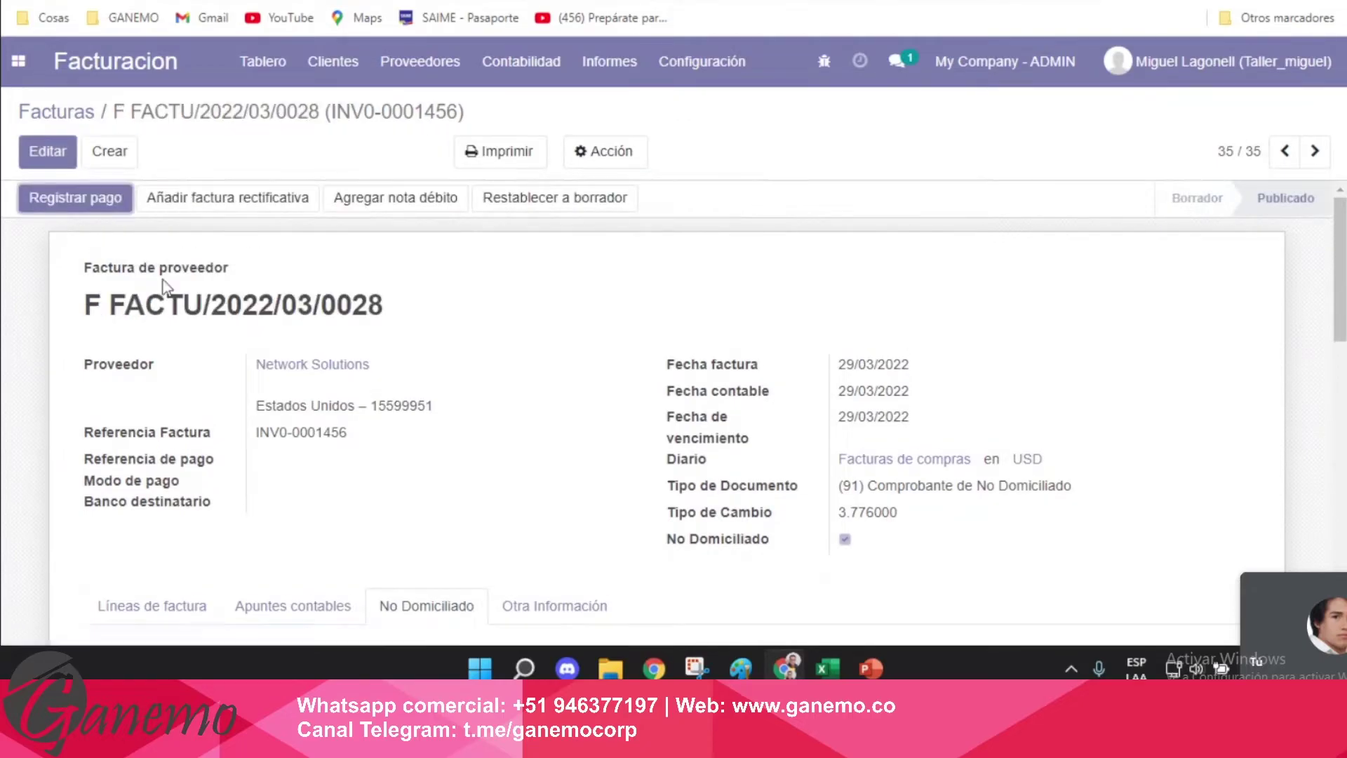
{"action": "scroll", "coordinate": [533, 428], "scroll_direction": "down", "scroll_amount": 2}
{"action": "scroll", "coordinate": [300, 331], "scroll_direction": "down", "scroll_amount": 2}
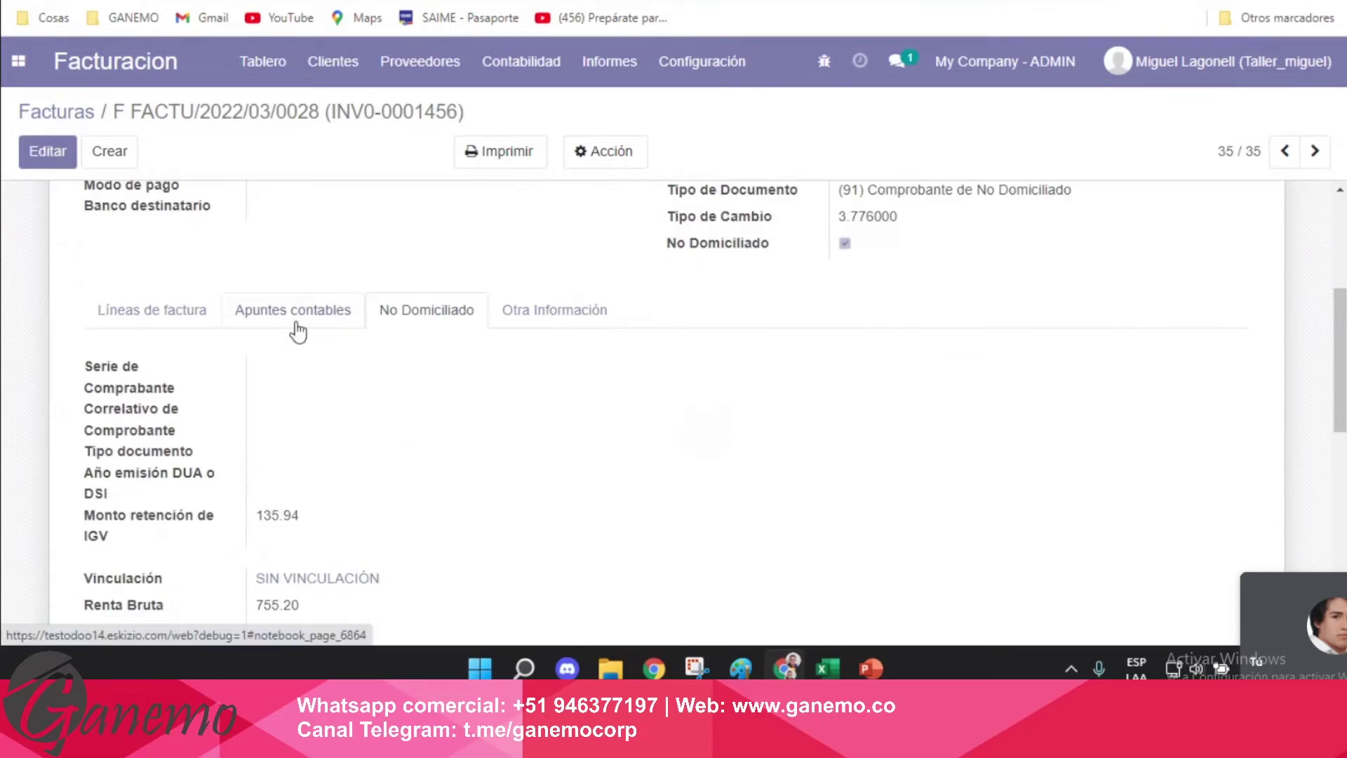
{"action": "scroll", "coordinate": [400, 278], "scroll_direction": "up", "scroll_amount": 4}
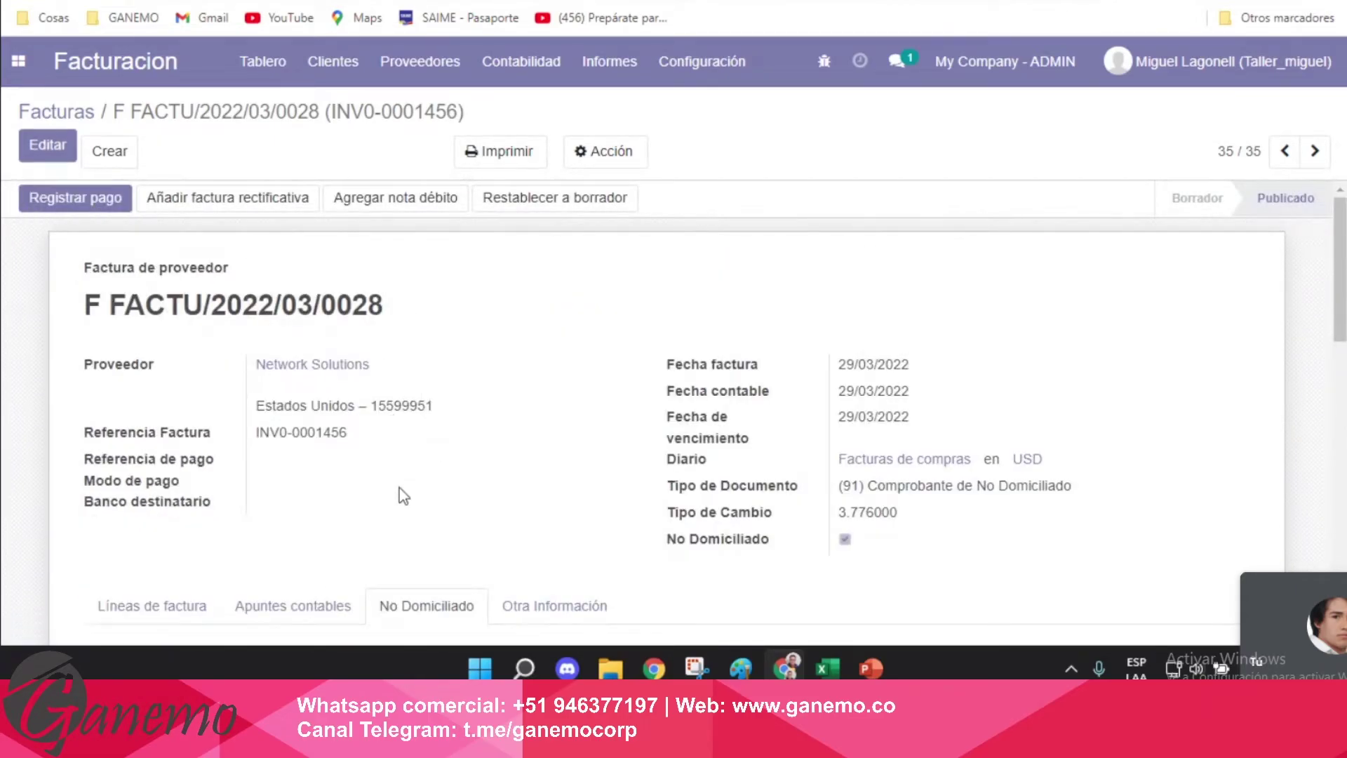
- Review the posted bill's six journal items, balanced at 1,117.70 on both sides
{"action": "left_click", "coordinate": [293, 606]}
{"action": "scroll", "coordinate": [930, 335], "scroll_direction": "down", "scroll_amount": 5}
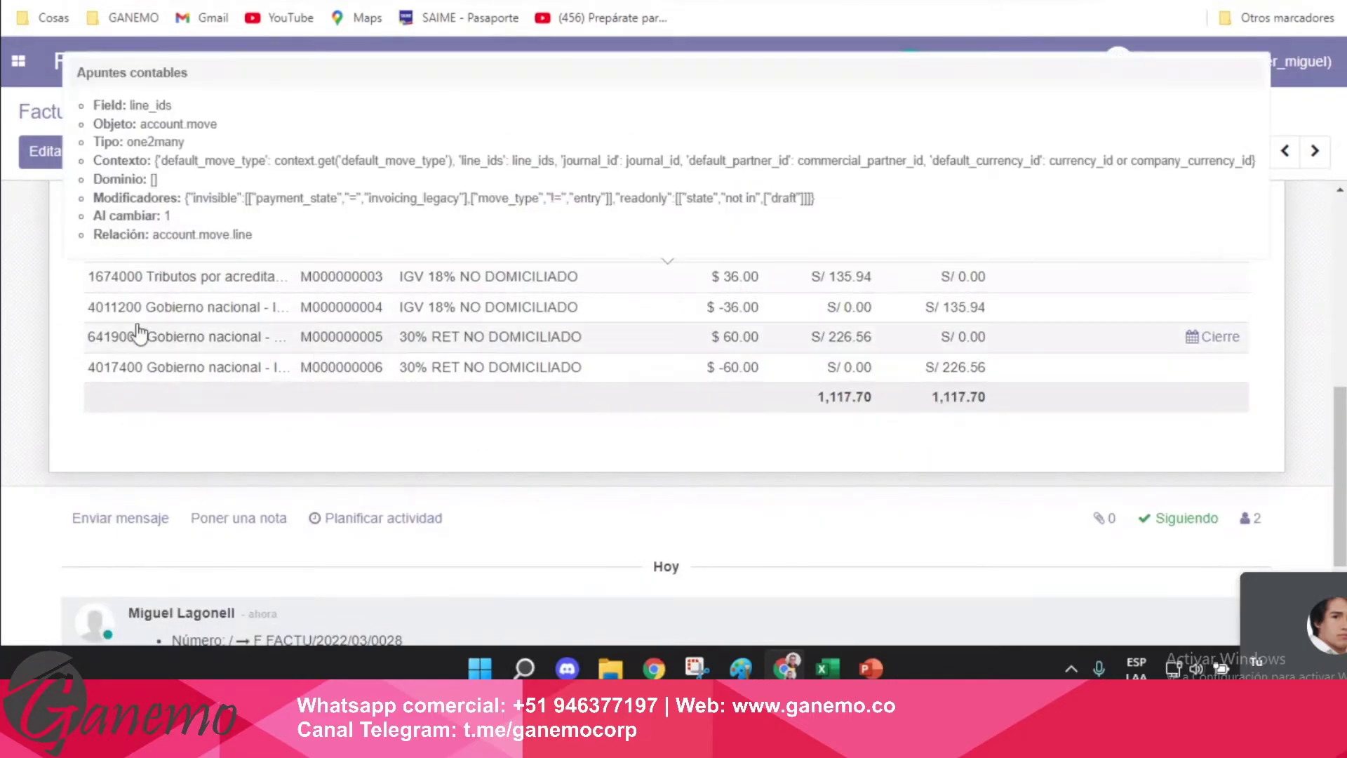
{"action": "scroll", "coordinate": [168, 385], "scroll_direction": "up", "scroll_amount": 5}
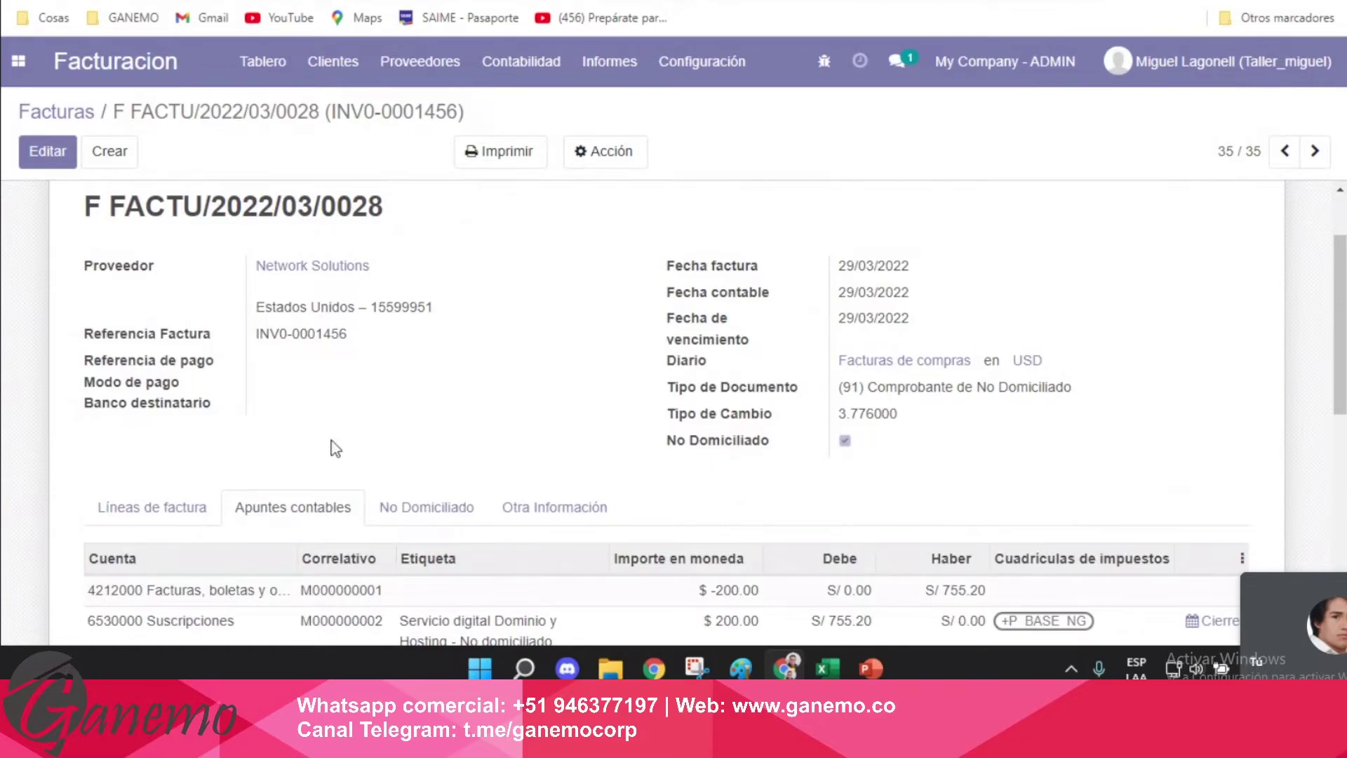
{"action": "scroll", "coordinate": [807, 505], "scroll_direction": "down", "scroll_amount": 1}
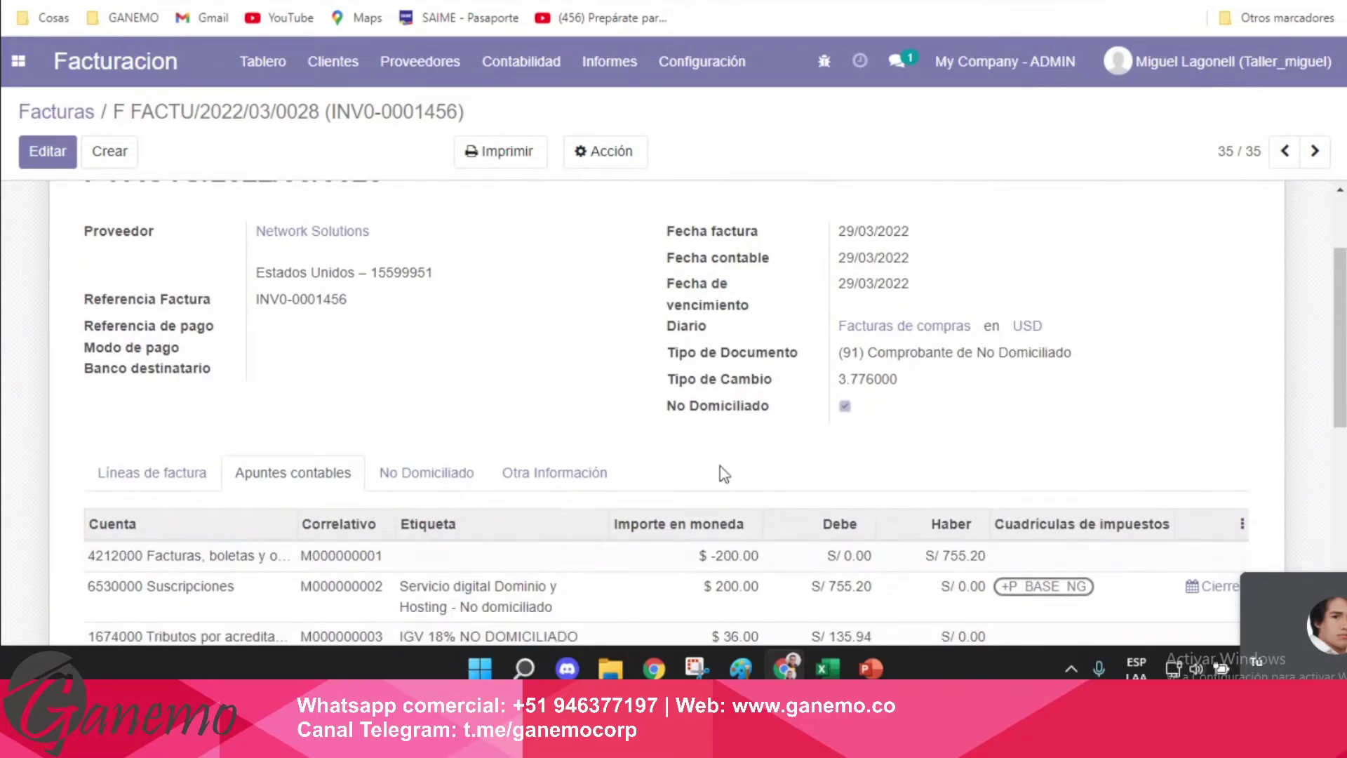
{"action": "scroll", "coordinate": [912, 530], "scroll_direction": "down", "scroll_amount": 4}
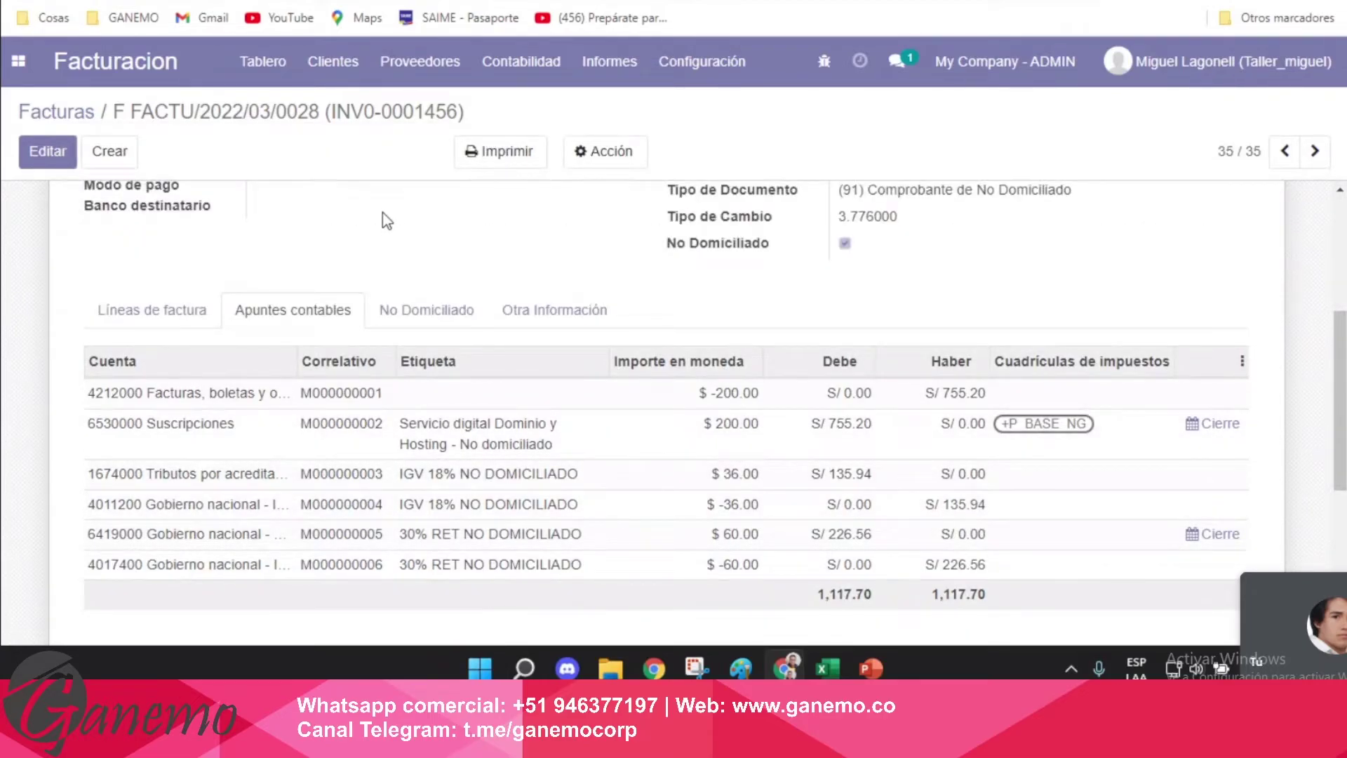
{"action": "scroll", "coordinate": [387, 221], "scroll_direction": "up", "scroll_amount": 5}
{"action": "scroll", "coordinate": [382, 225], "scroll_direction": "up", "scroll_amount": 1}
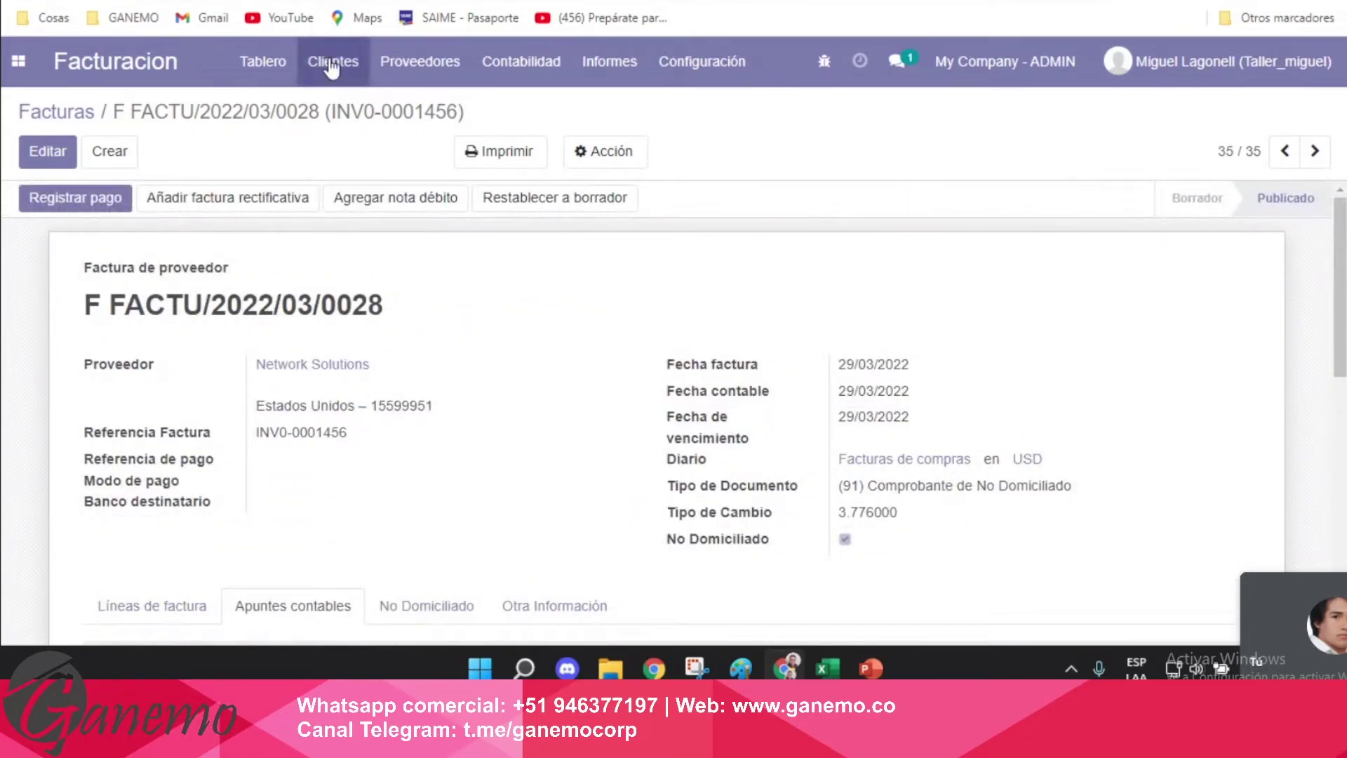
- Start a new vendor bill for SUNAT and enter the 1662 form reference
{"action": "left_click", "coordinate": [73, 114]}
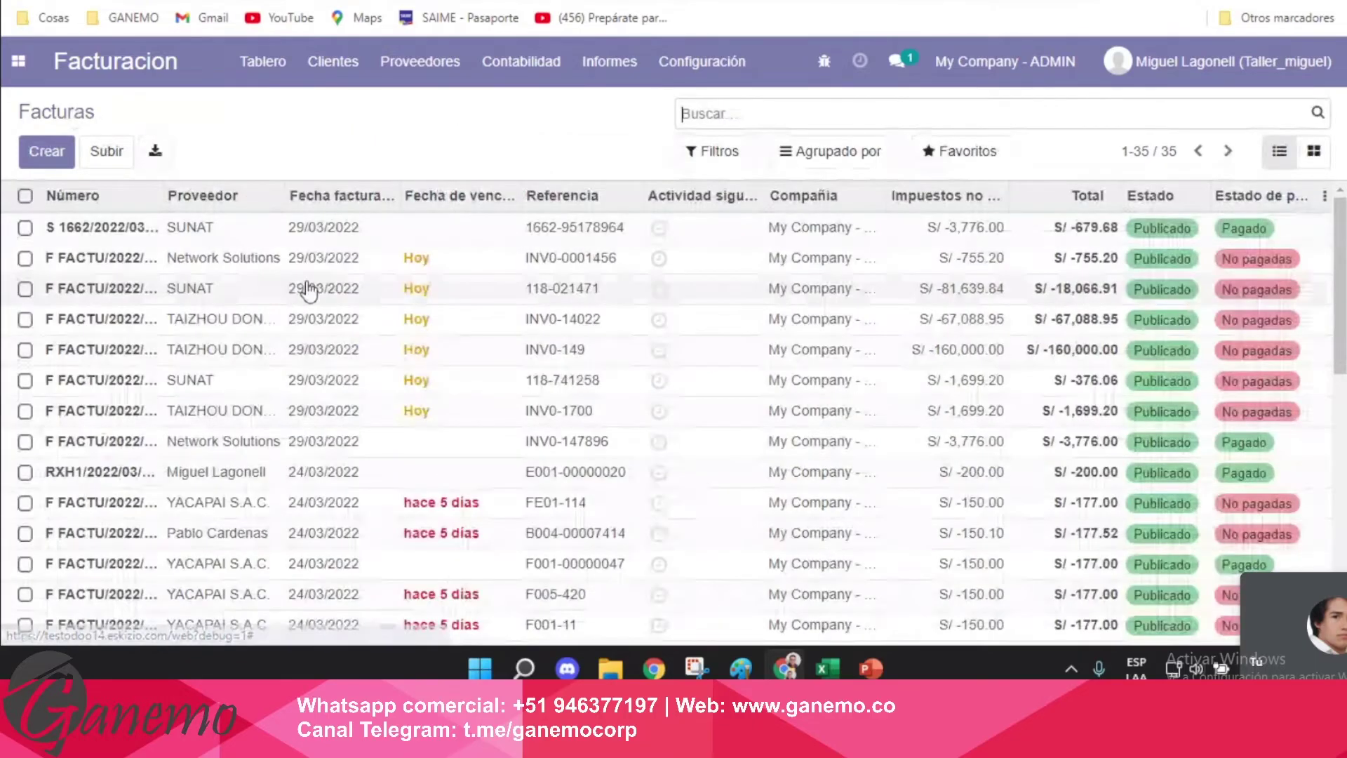
{"action": "left_click", "coordinate": [424, 64]}
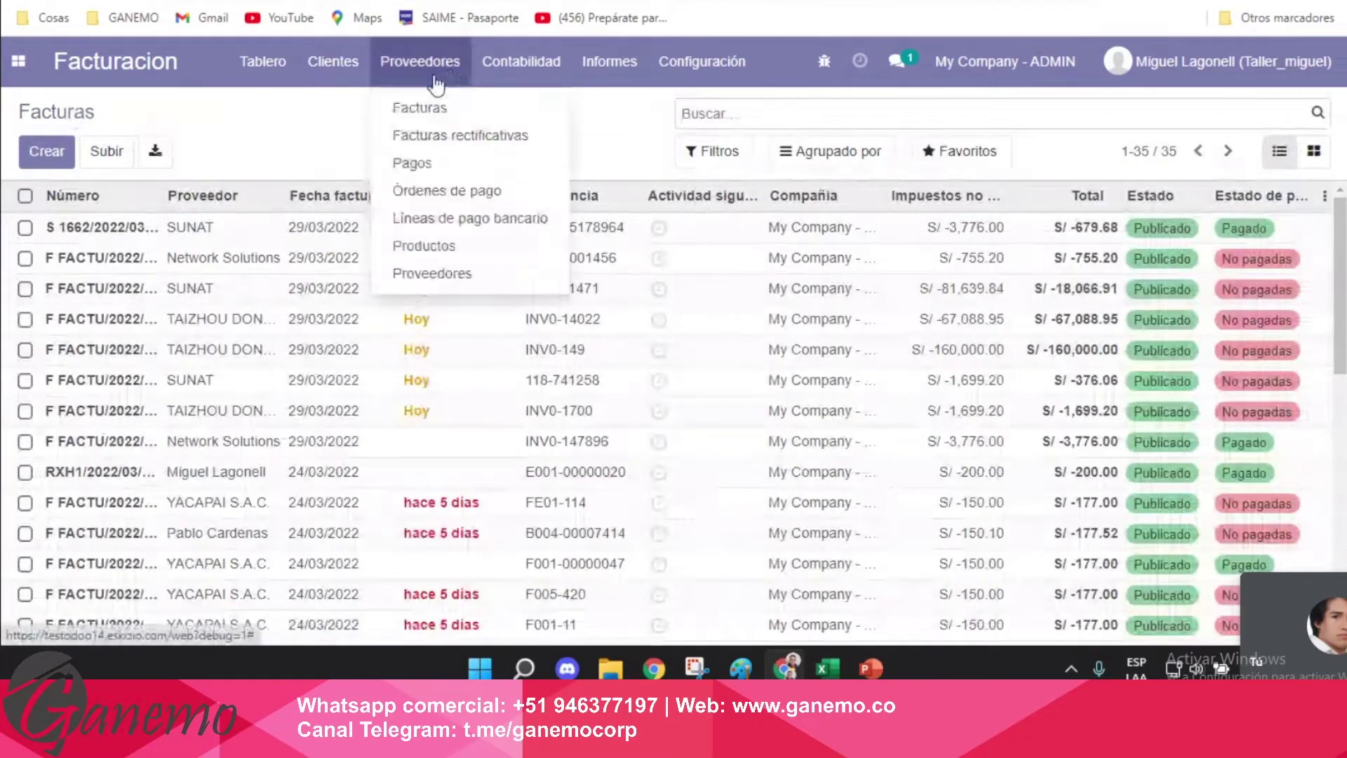
{"action": "left_click", "coordinate": [419, 107]}
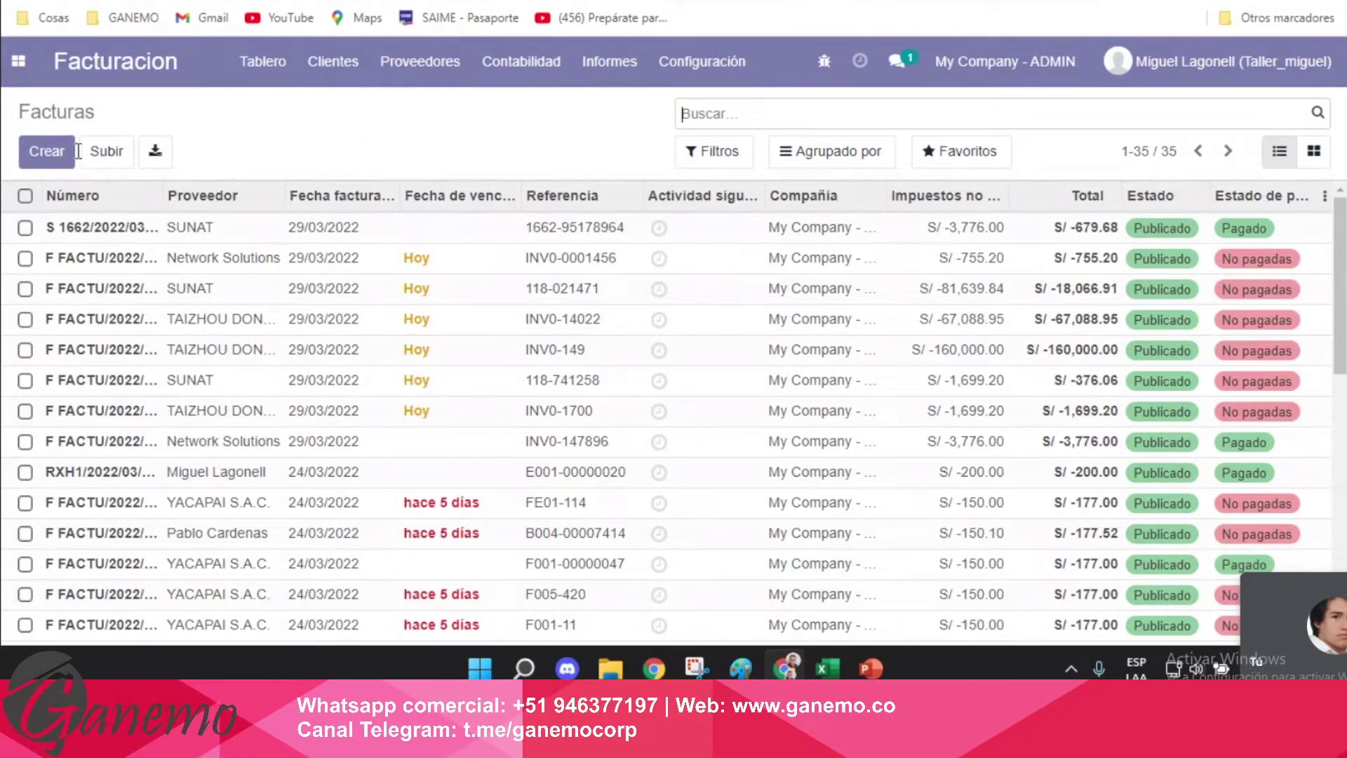
{"action": "left_click", "coordinate": [45, 149]}
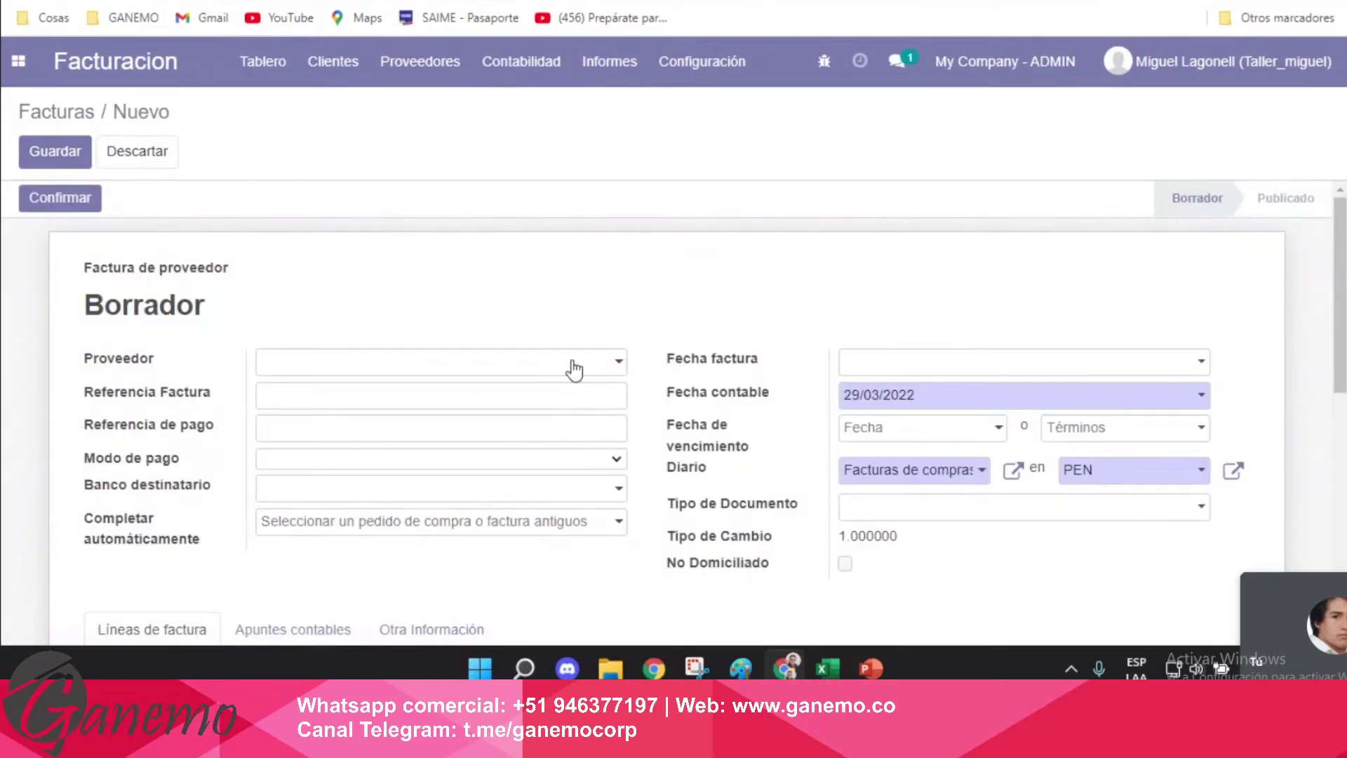
{"action": "left_click", "coordinate": [574, 368]}
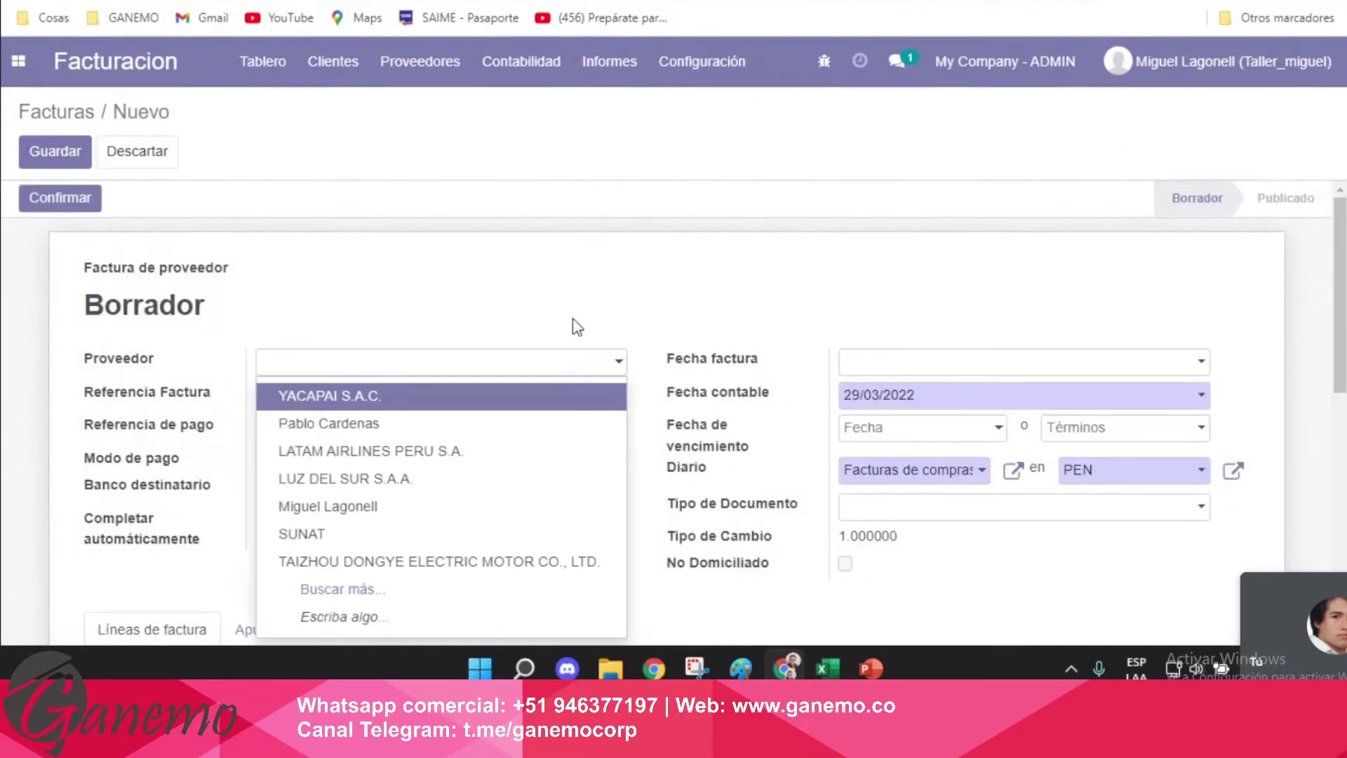
{"action": "type", "text": "sunat"}
{"action": "left_click", "coordinate": [414, 392]}
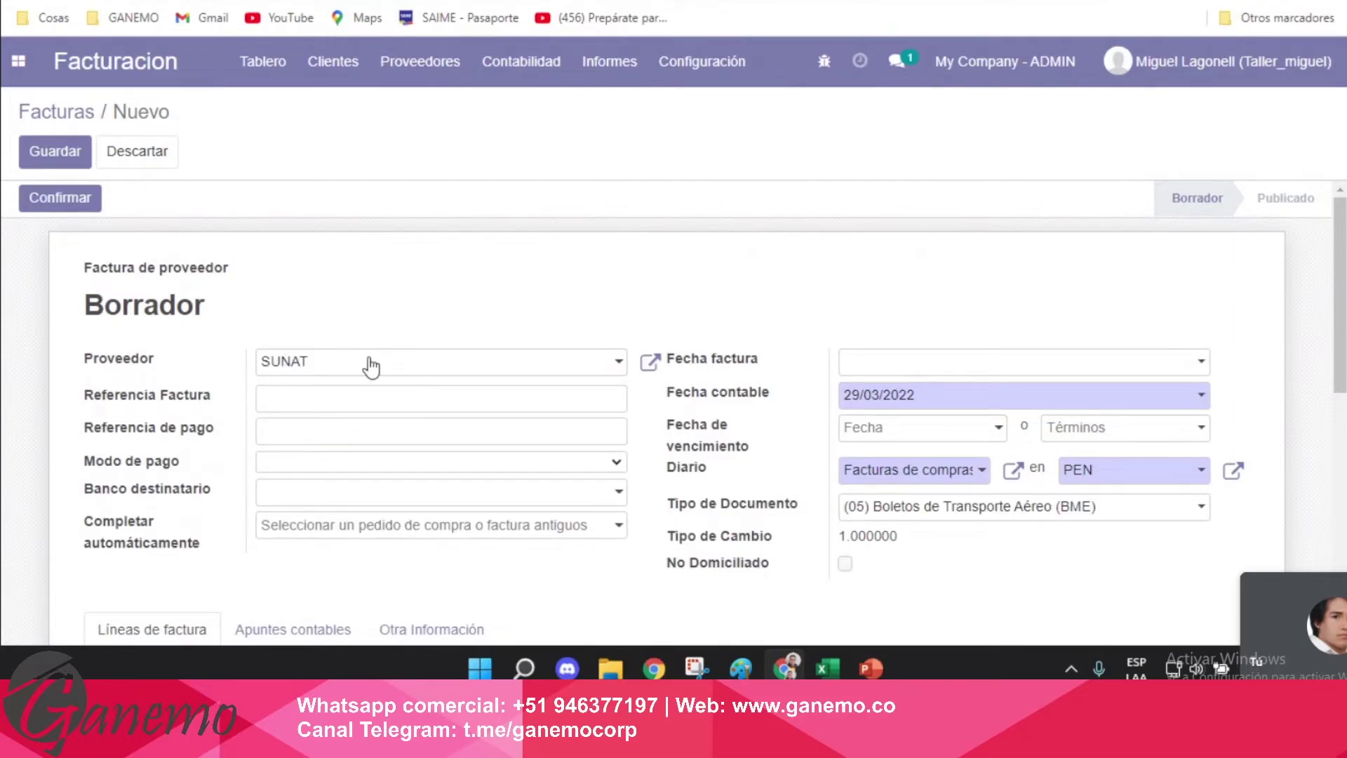
{"action": "left_click", "coordinate": [407, 397]}
{"action": "type", "text": "662-95178965"}
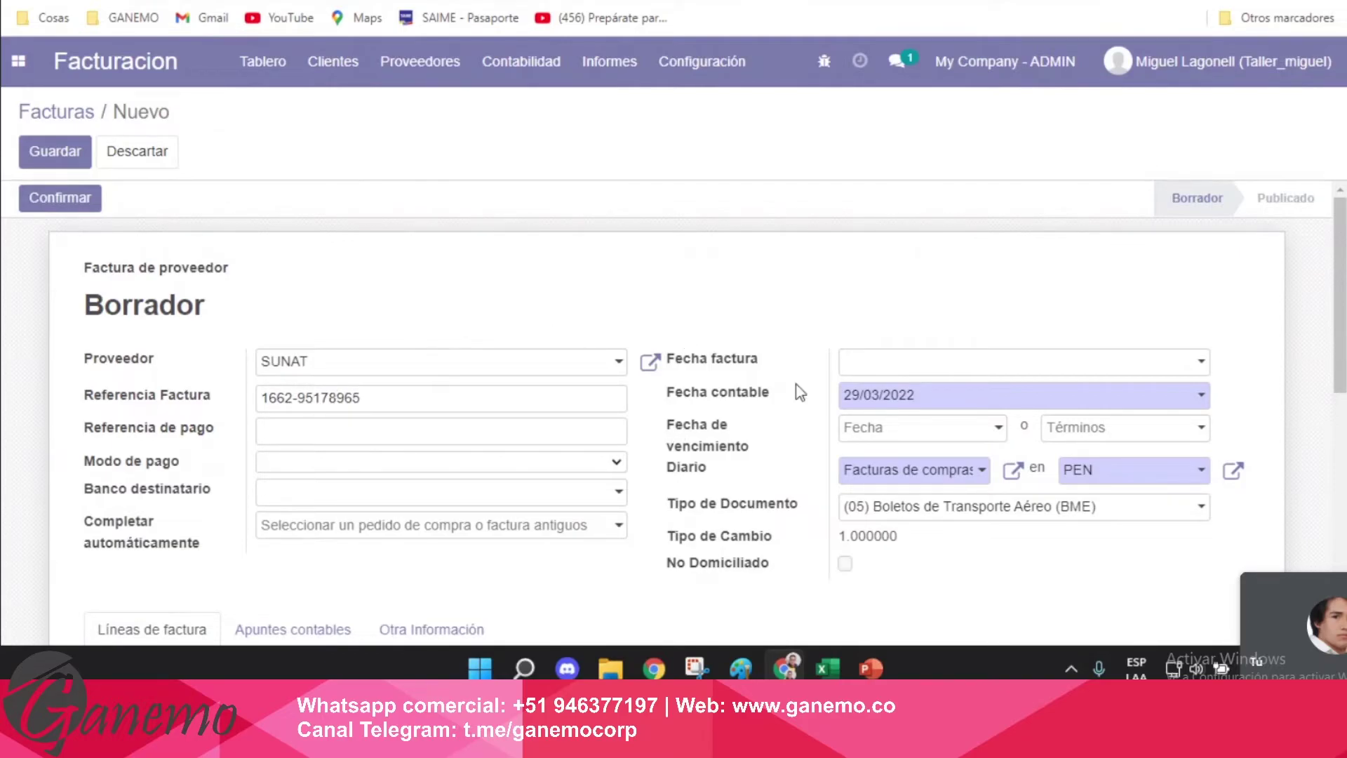
- Set the invoice date to 29/03/2022, correcting an initial 12 April pick
{"action": "left_click", "coordinate": [885, 379]}
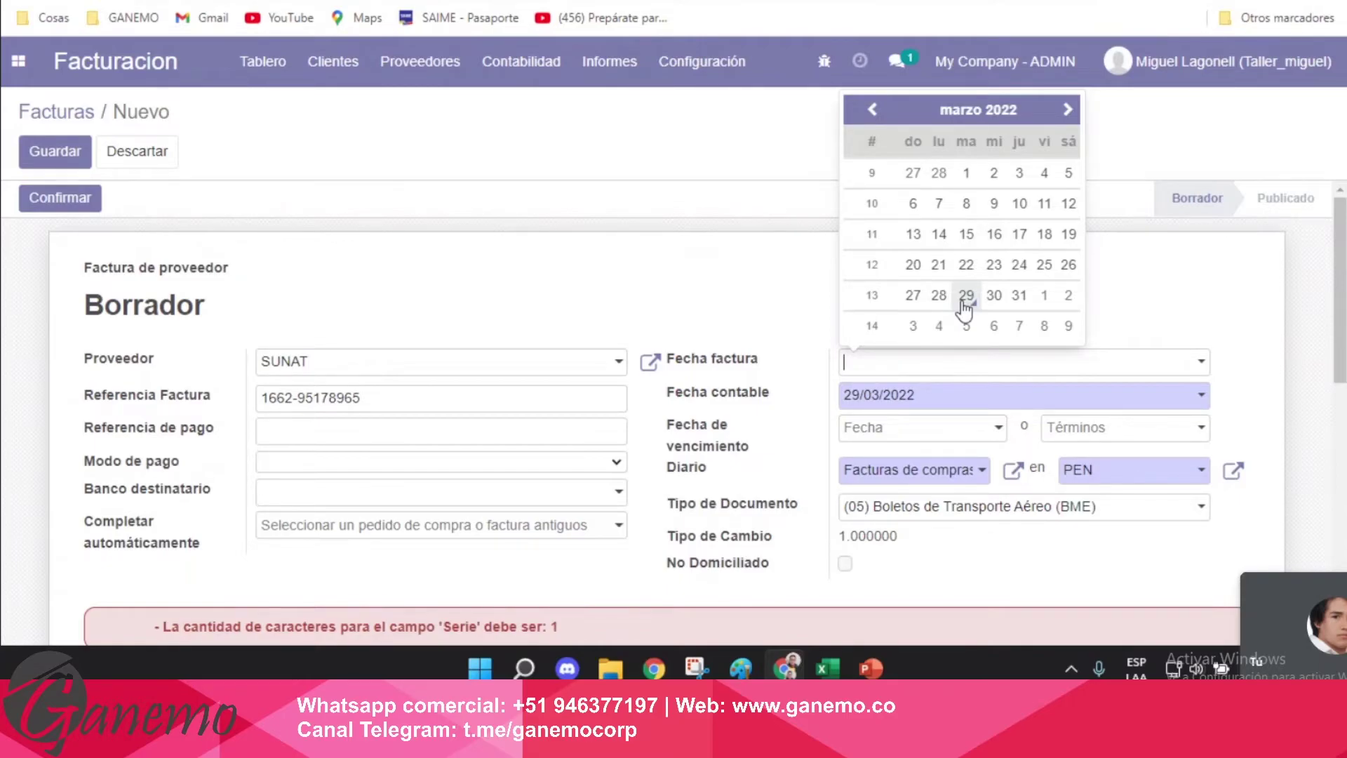
{"action": "left_click", "coordinate": [1067, 110]}
{"action": "left_click", "coordinate": [967, 235]}
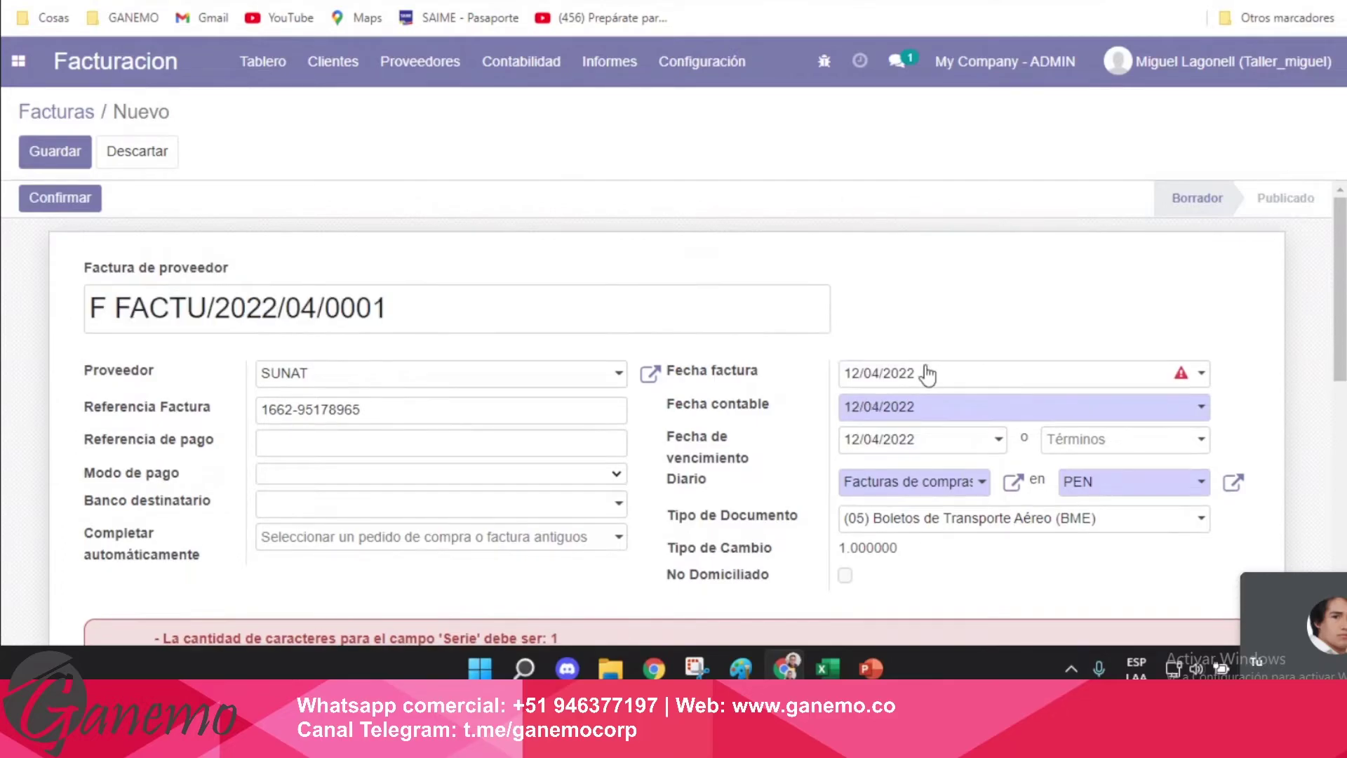
{"action": "left_click", "coordinate": [928, 375]}
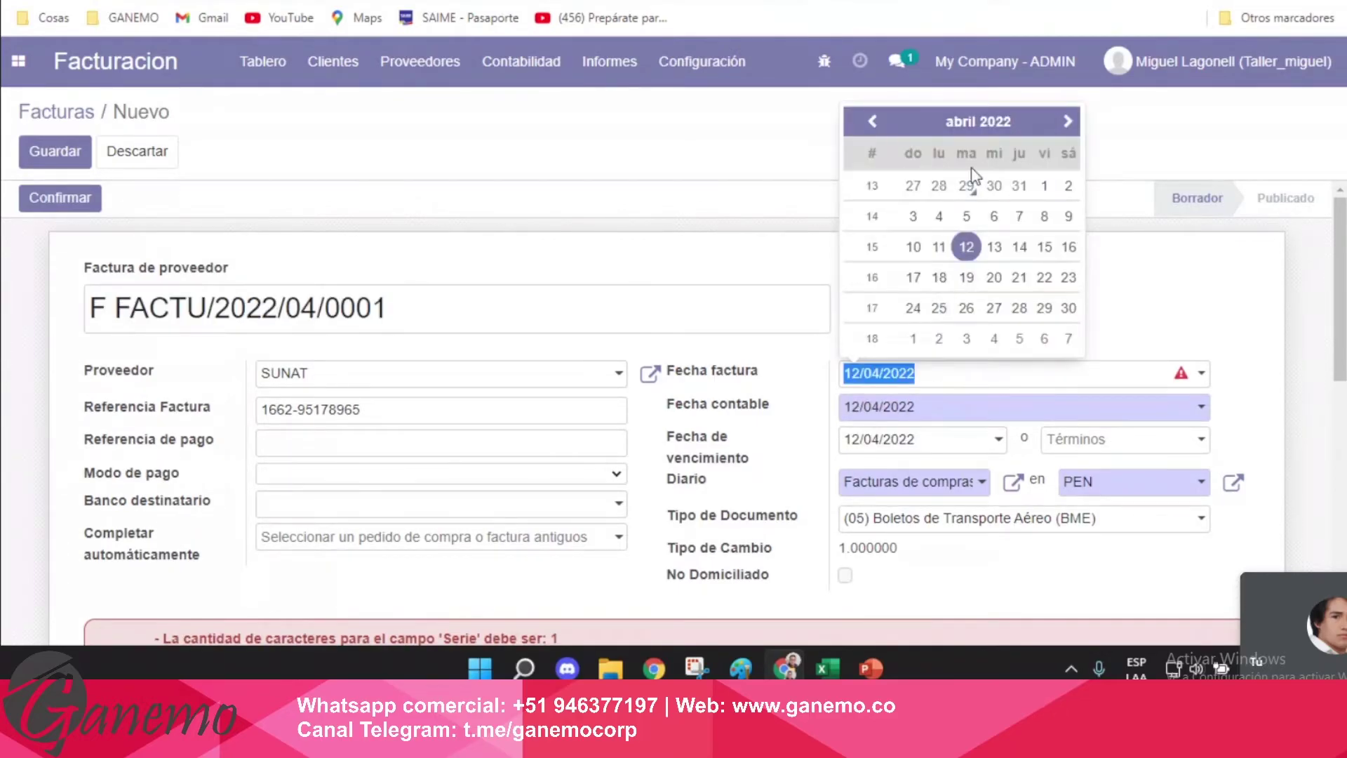
{"action": "left_click", "coordinate": [968, 183]}
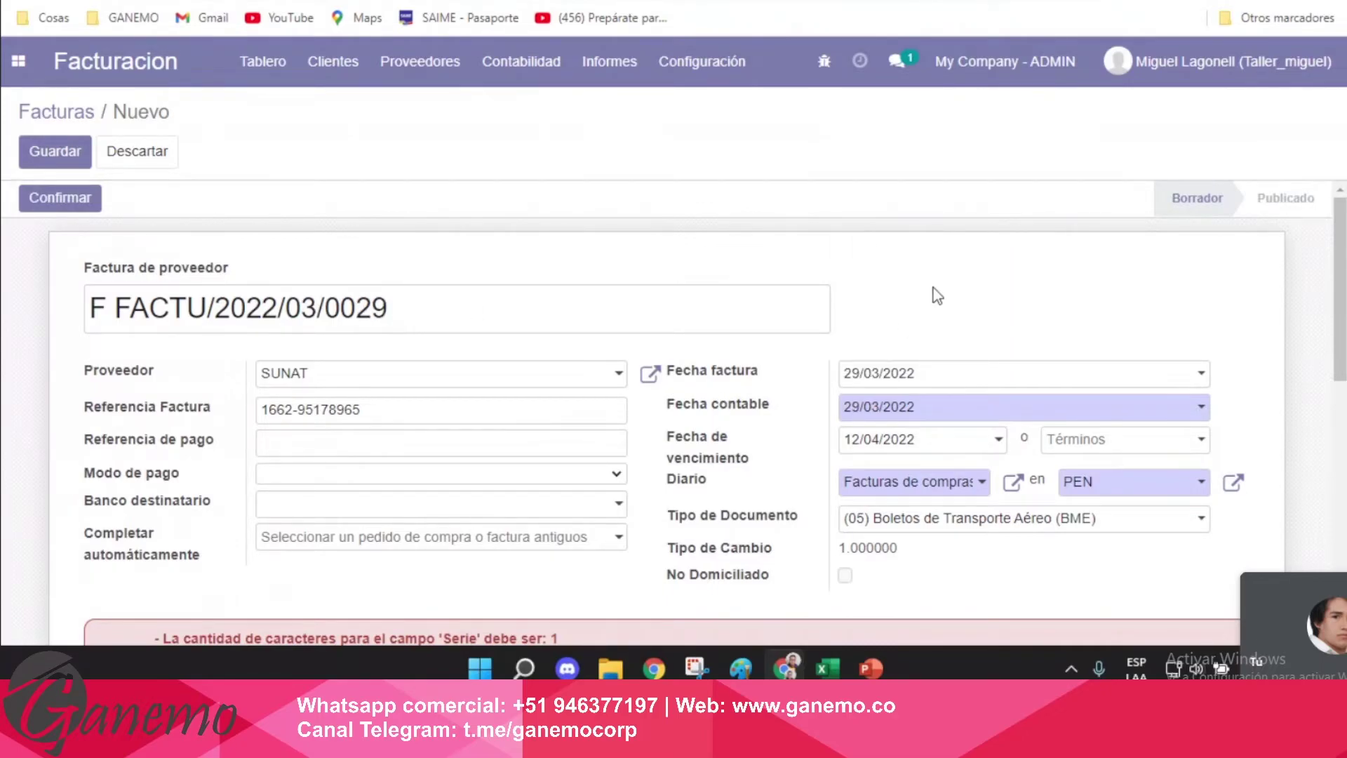
- File the bill under the Formulario 1662 journal with document type (46)
{"action": "left_click", "coordinate": [957, 491]}
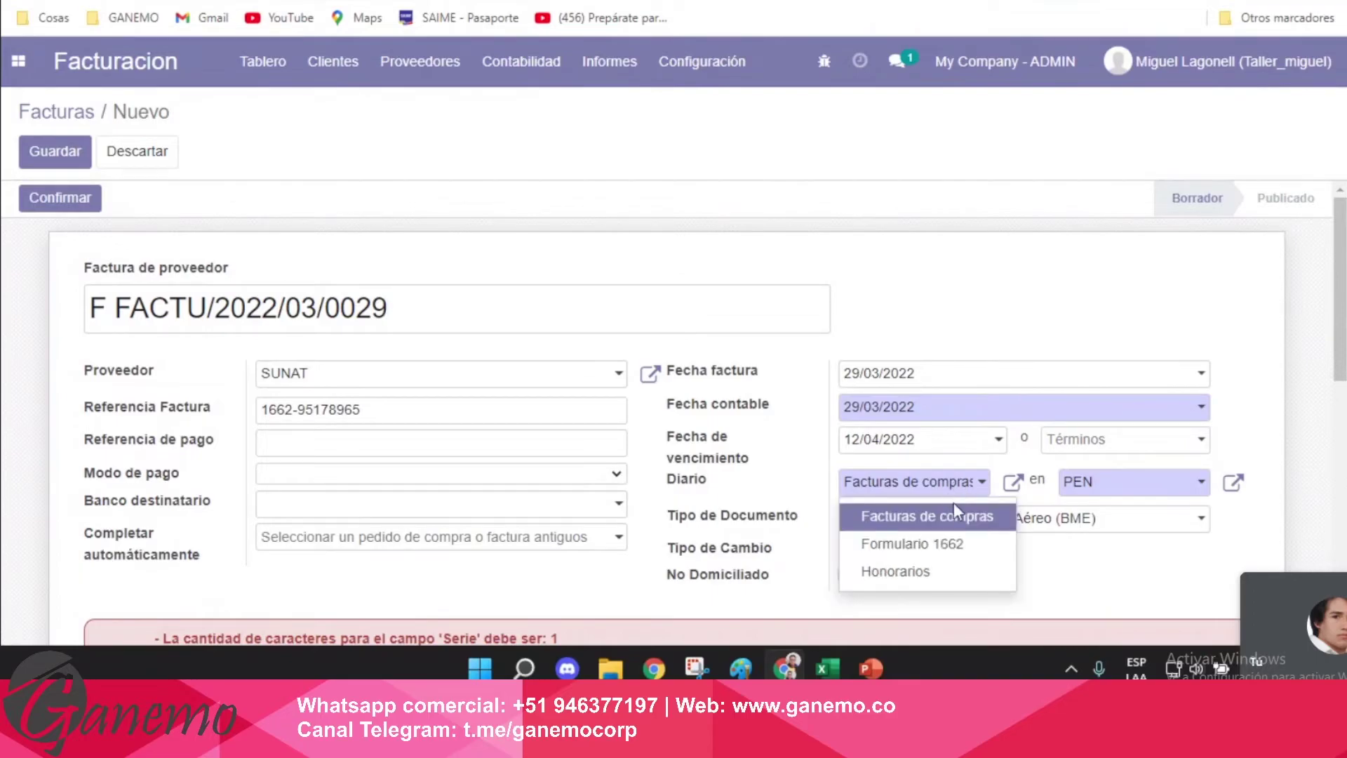
{"action": "left_click", "coordinate": [954, 546]}
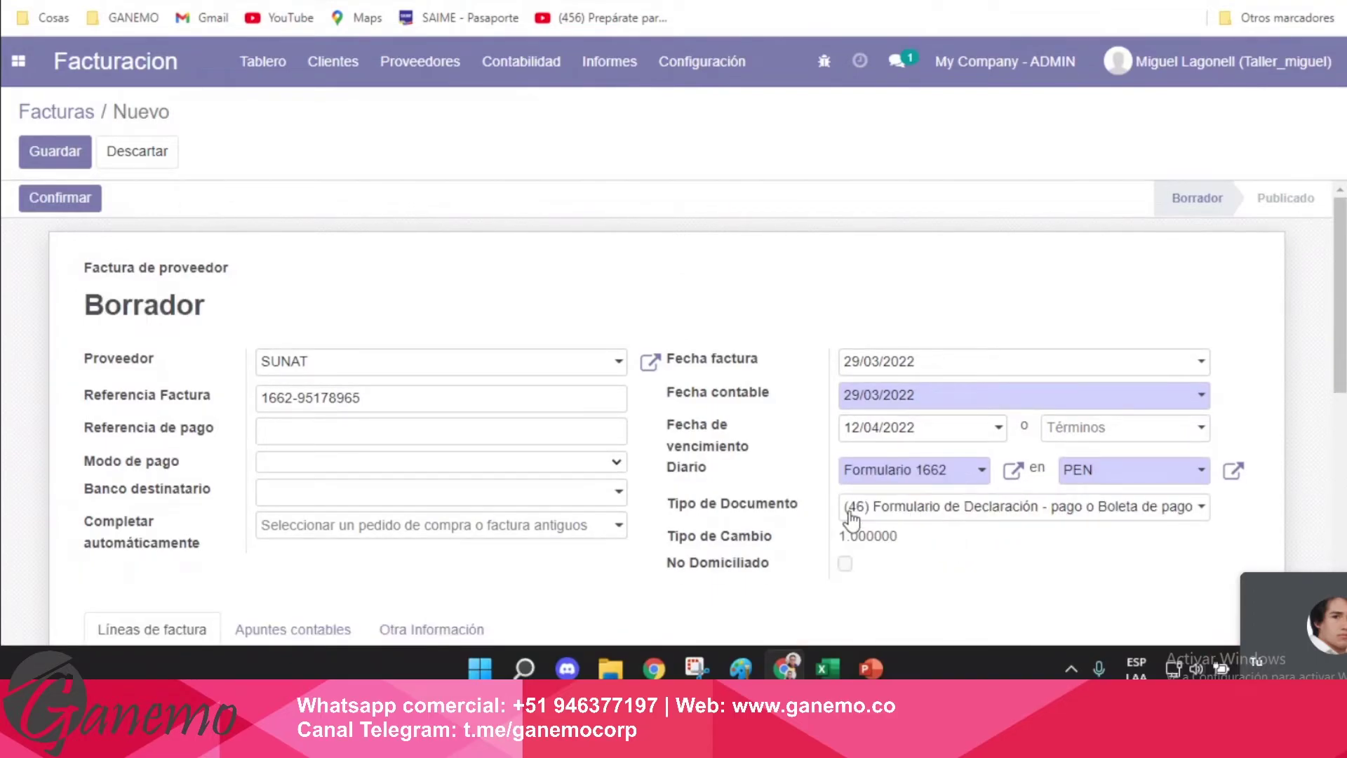
{"action": "left_click", "coordinate": [901, 515]}
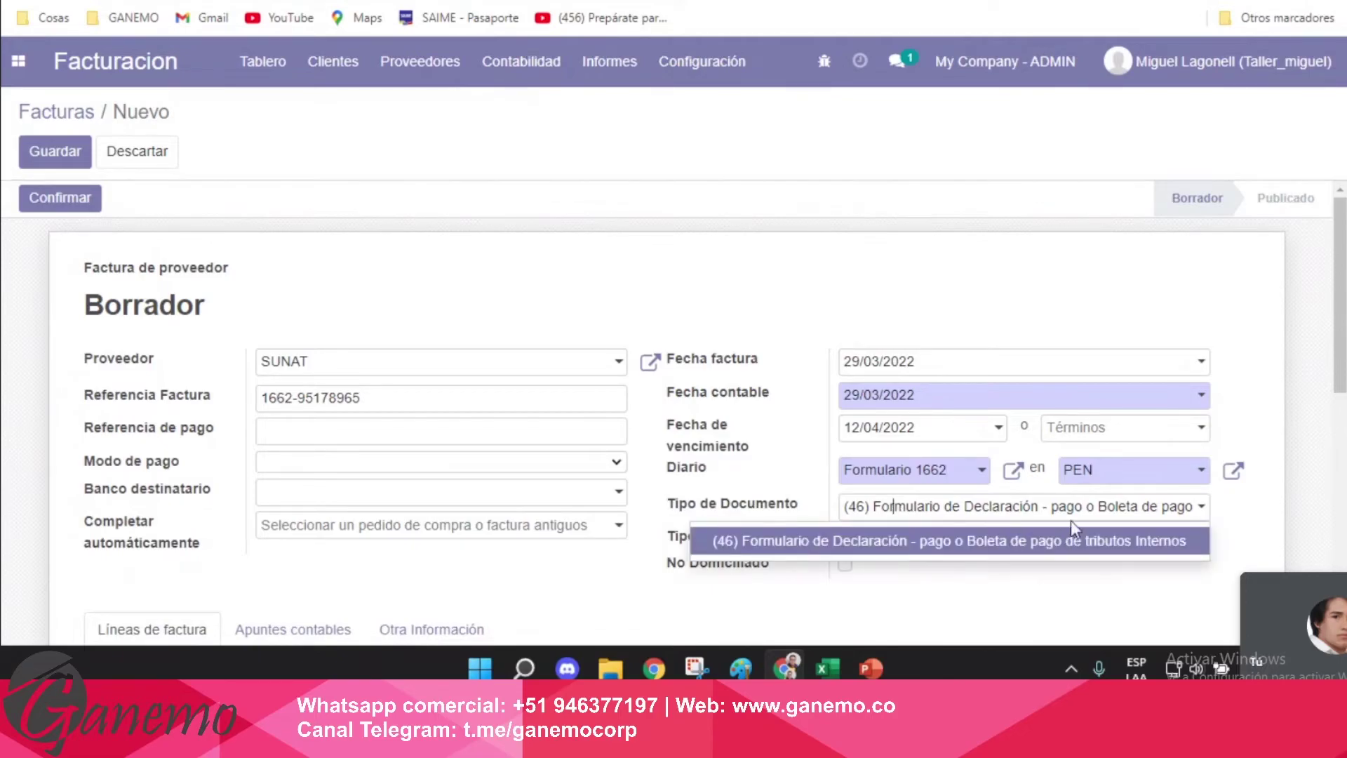
{"action": "left_click", "coordinate": [967, 289]}
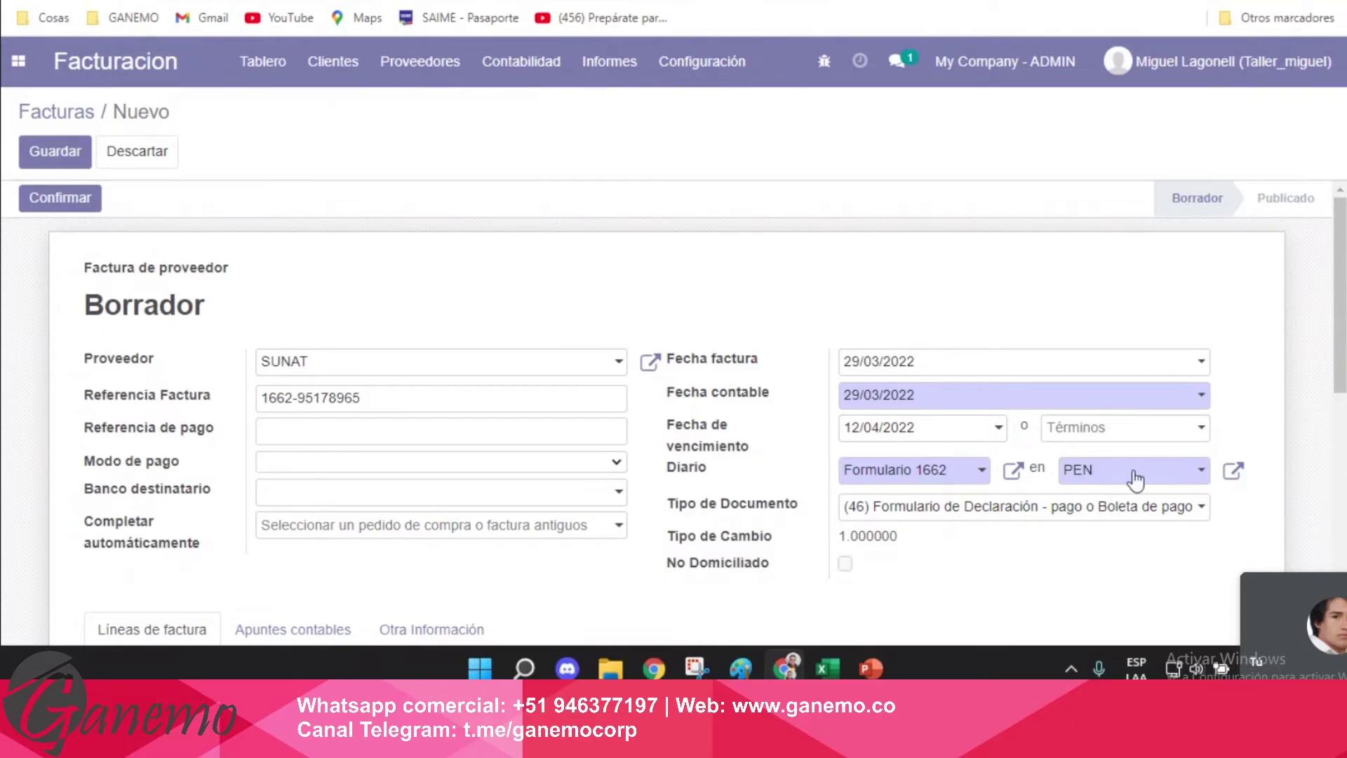
{"action": "scroll", "coordinate": [290, 549], "scroll_direction": "down", "scroll_amount": 3}
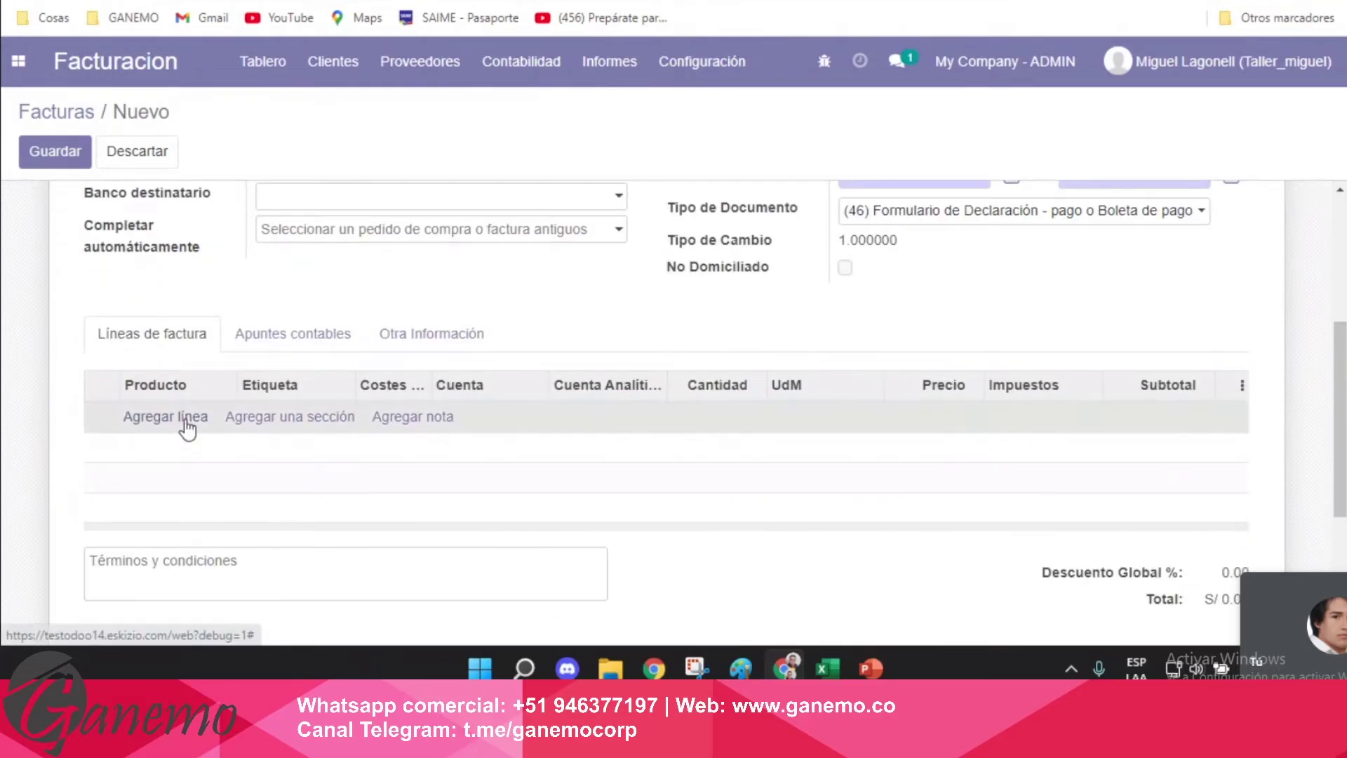
- Change the SUNAT bill's currency to USD
{"action": "left_click", "coordinate": [186, 428]}
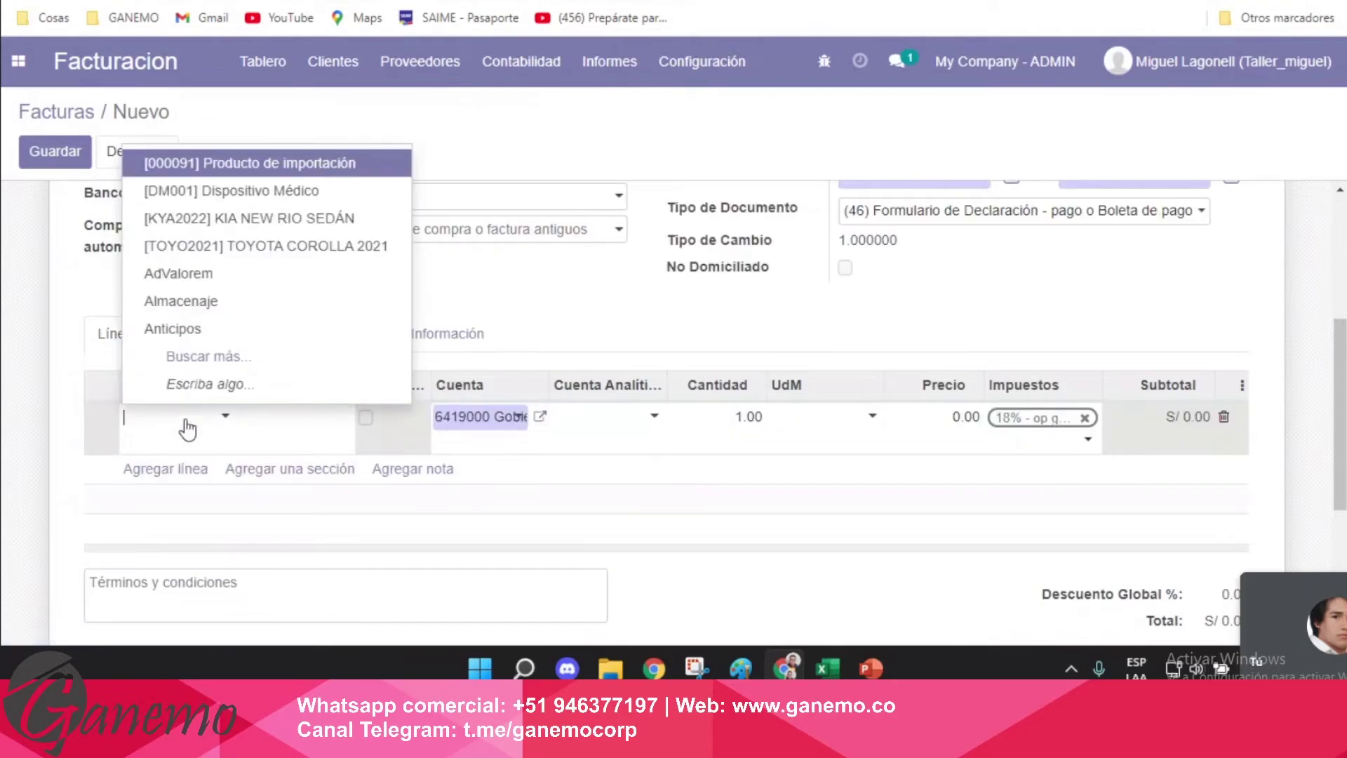
{"action": "left_click", "coordinate": [1070, 317]}
{"action": "scroll", "coordinate": [1070, 317], "scroll_direction": "up", "scroll_amount": 3}
{"action": "left_click", "coordinate": [1130, 475]}
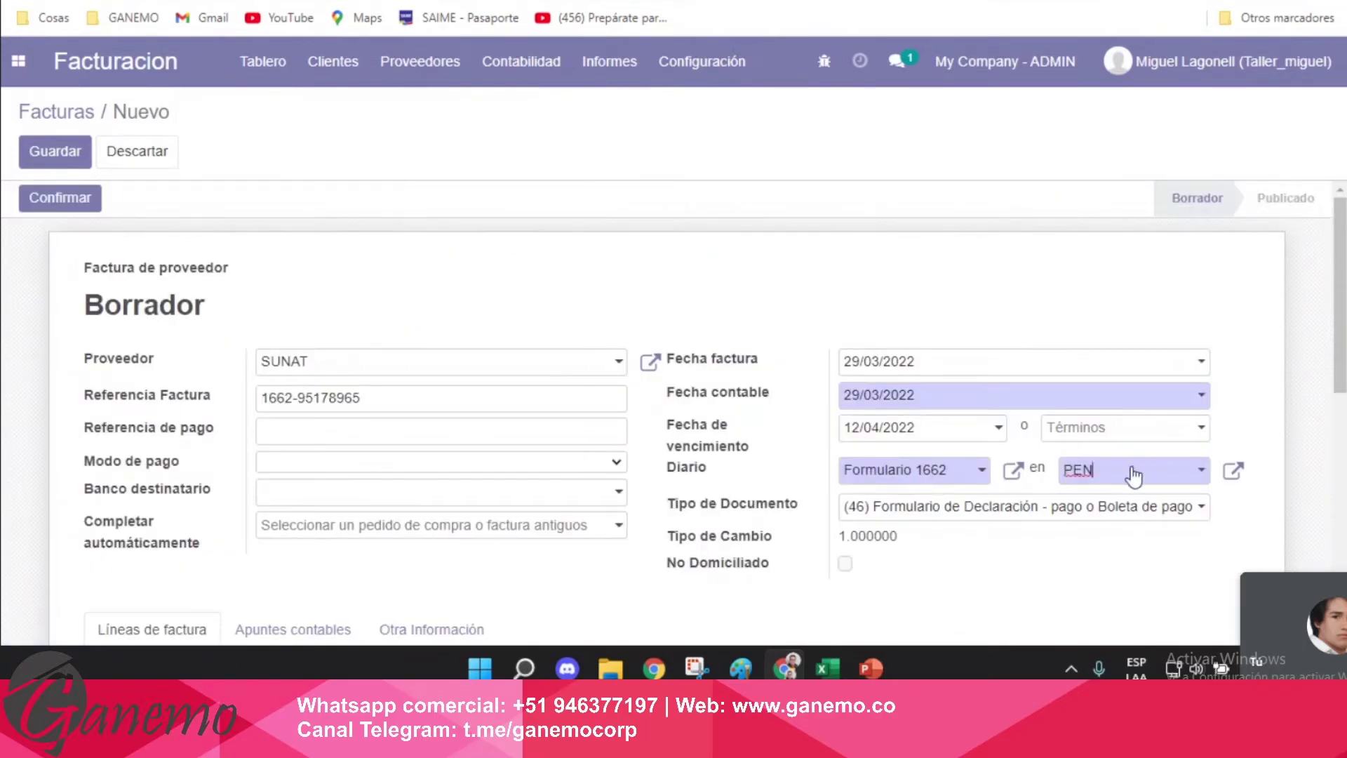
{"action": "left_click", "coordinate": [1107, 559]}
{"action": "scroll", "coordinate": [416, 449], "scroll_direction": "down", "scroll_amount": 4}
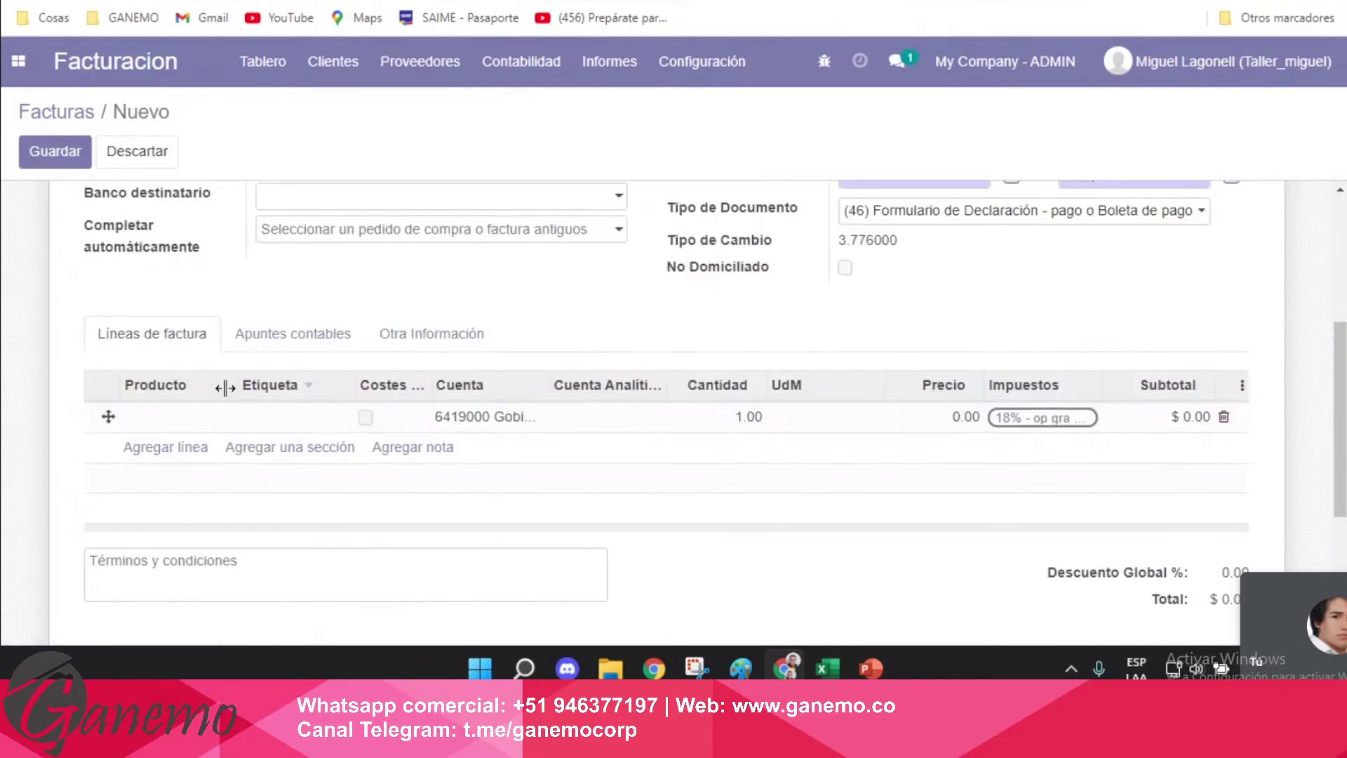
- Add a Valor ref. - No domiciliado invoice line priced at 200
{"action": "left_click", "coordinate": [179, 425]}
{"action": "type", "text": "valor"}
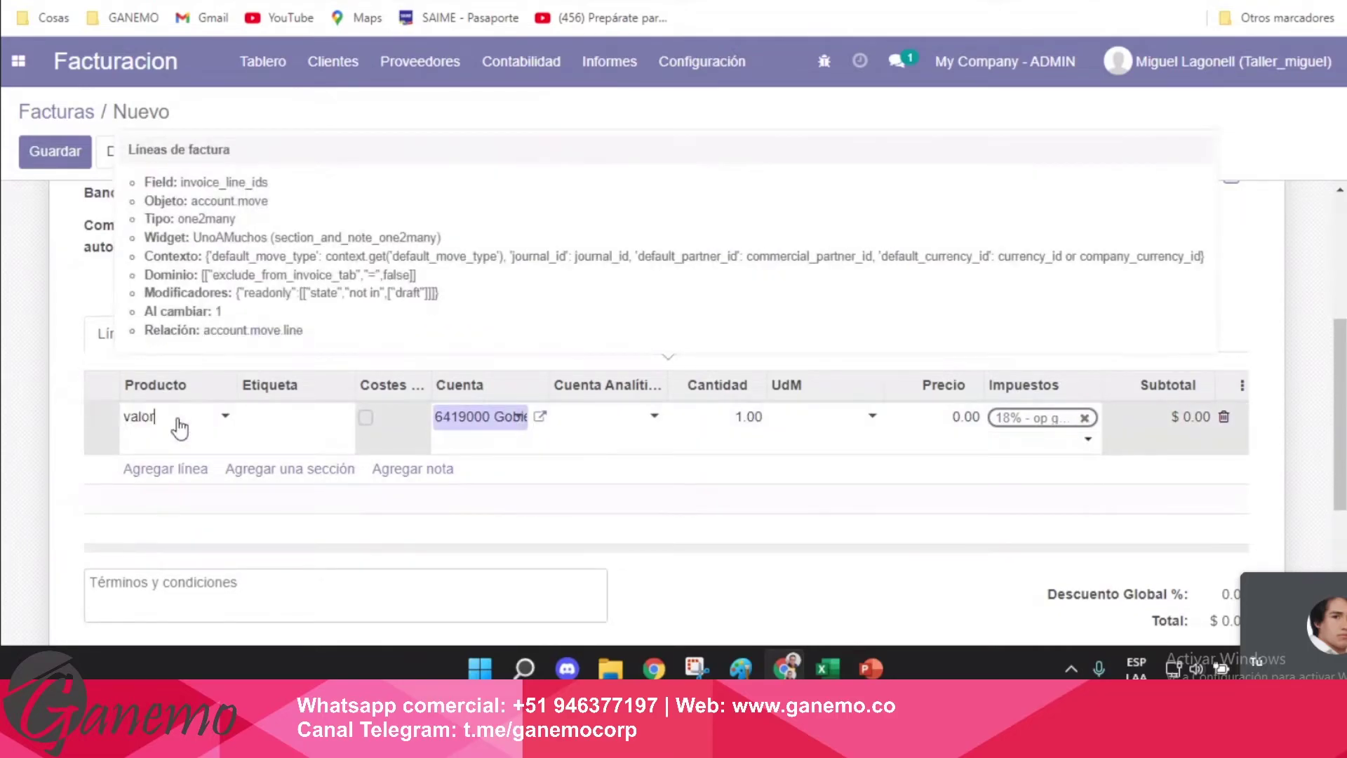
{"action": "key", "text": "Escape"}
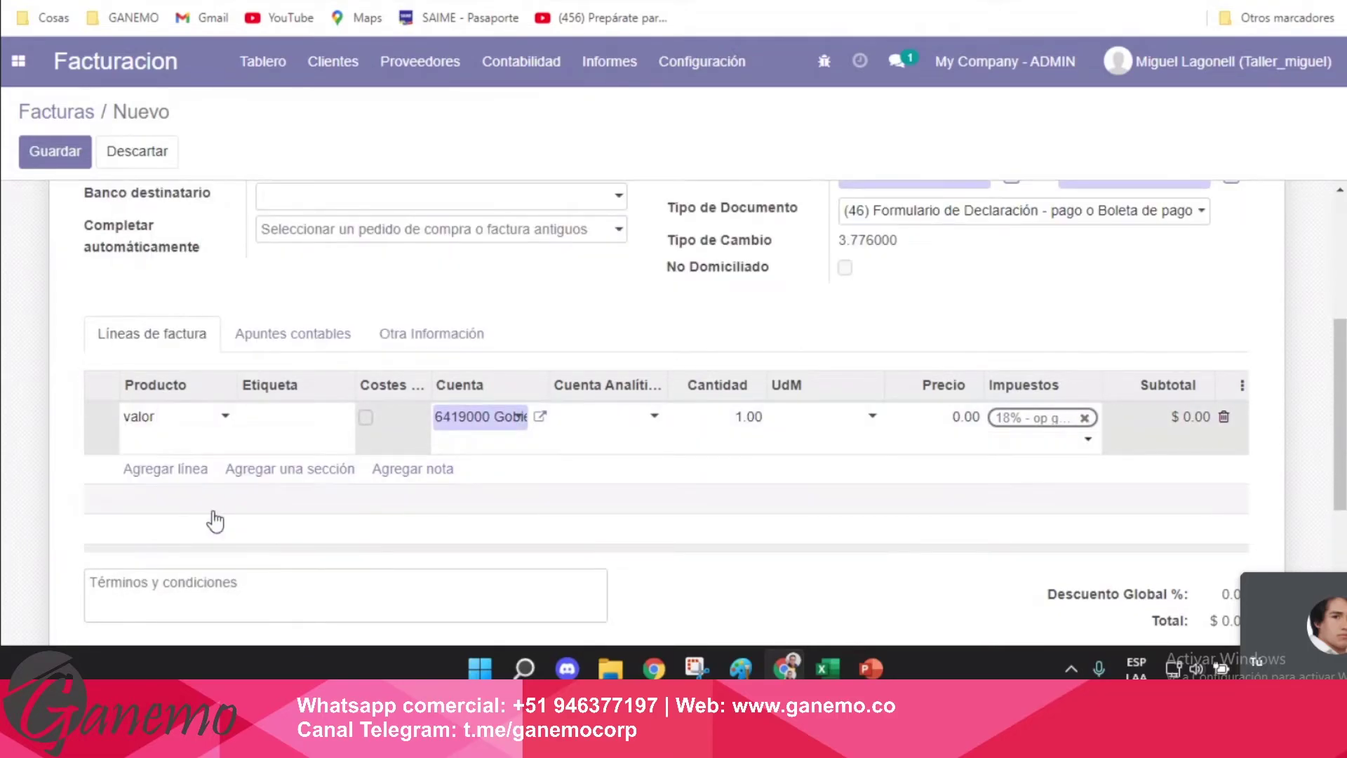
{"action": "left_click", "coordinate": [215, 520]}
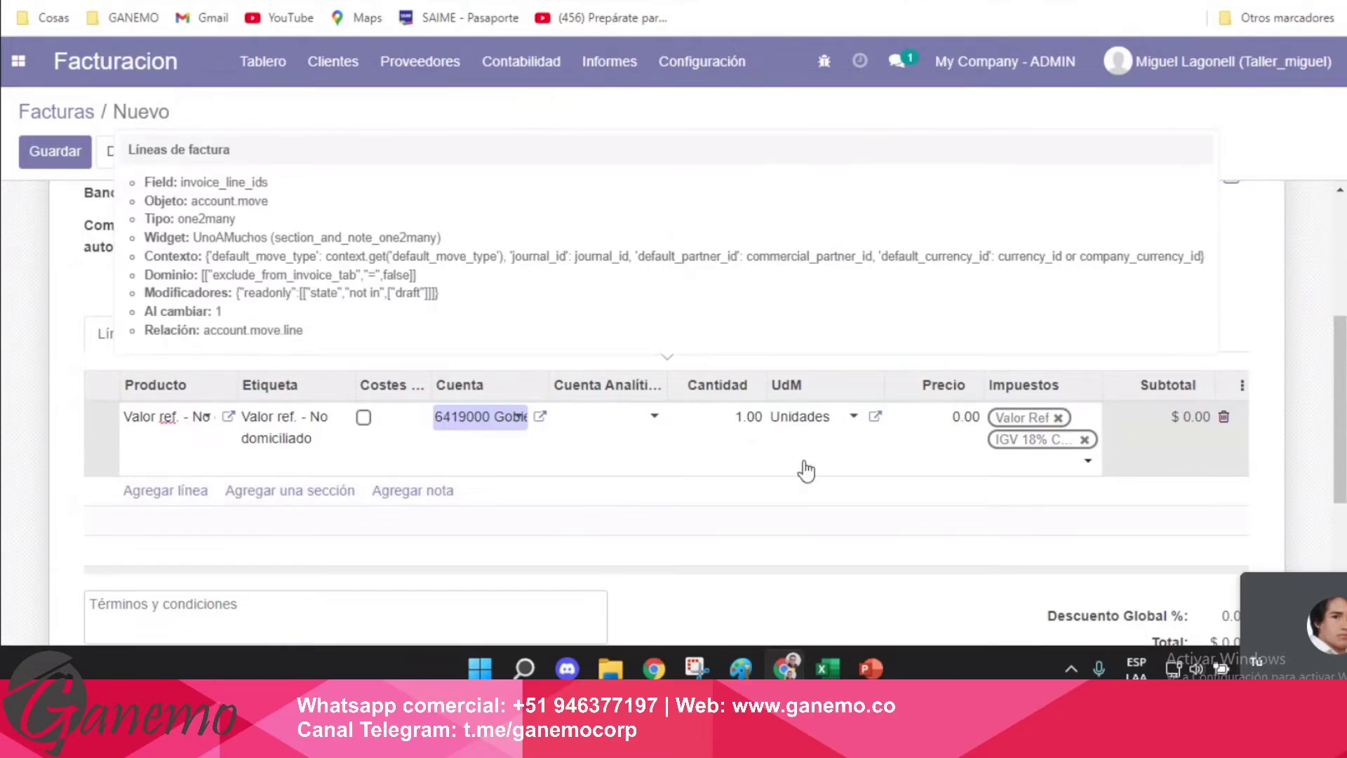
{"action": "left_click", "coordinate": [939, 412]}
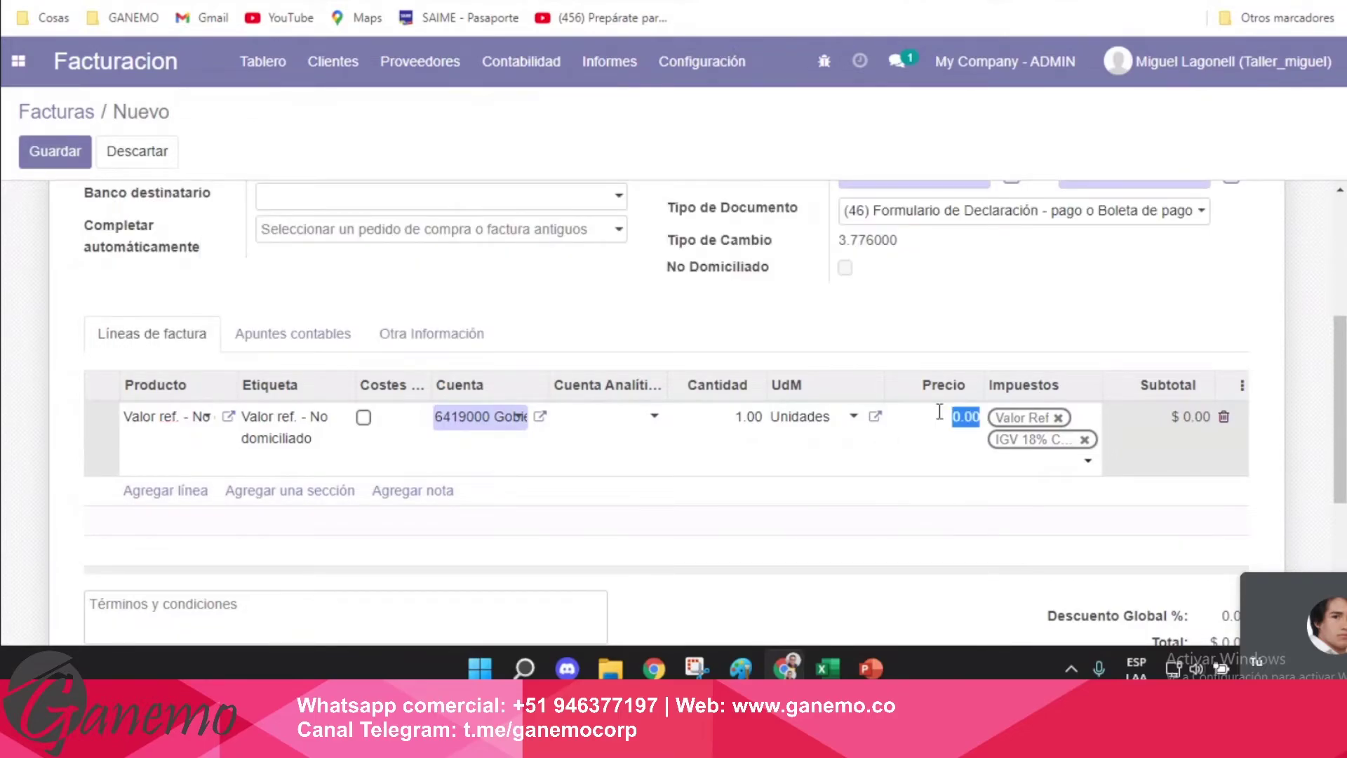
{"action": "type", "text": "200"}
- Review the journal items: Valor ref. $200.00 and IGV 18% $36.00, balanced at S/ 891.14
{"action": "left_click", "coordinate": [292, 342]}
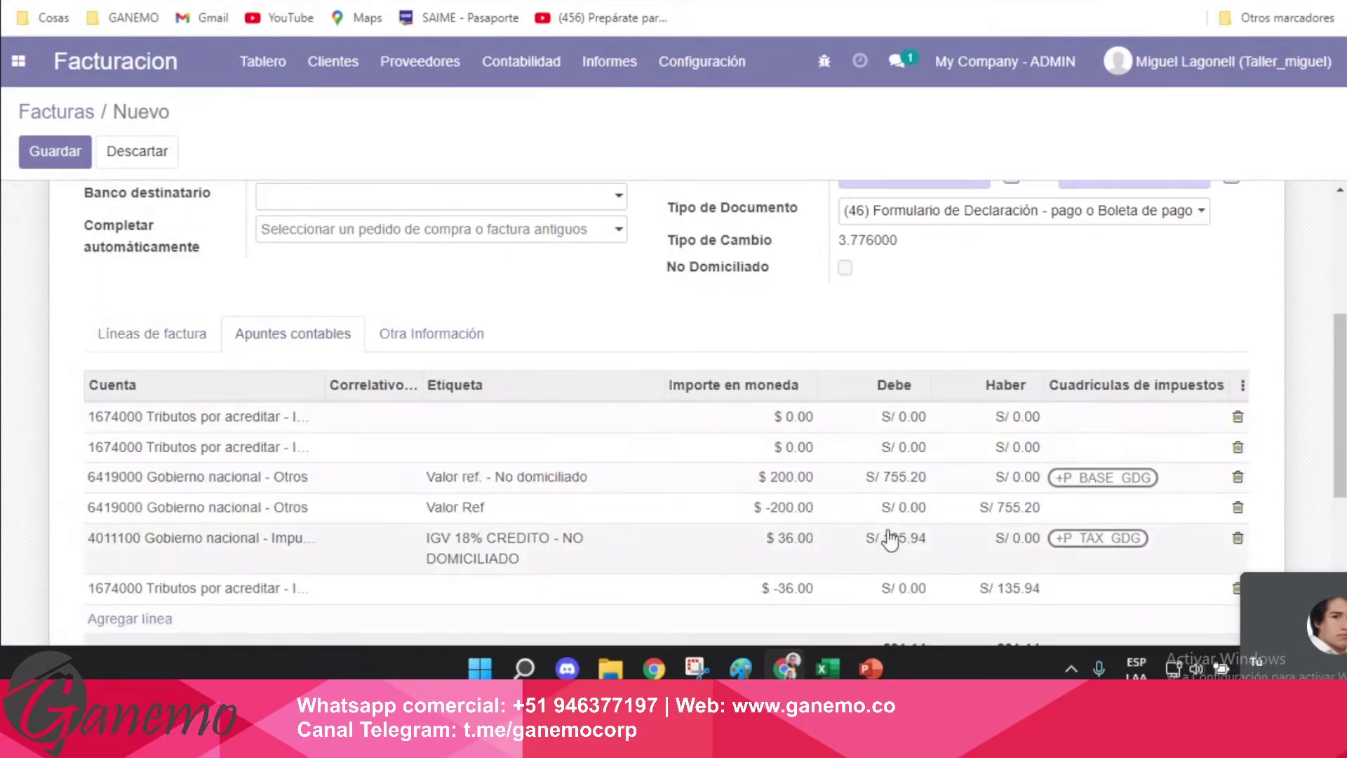
{"action": "scroll", "coordinate": [887, 561], "scroll_direction": "down", "scroll_amount": 3}
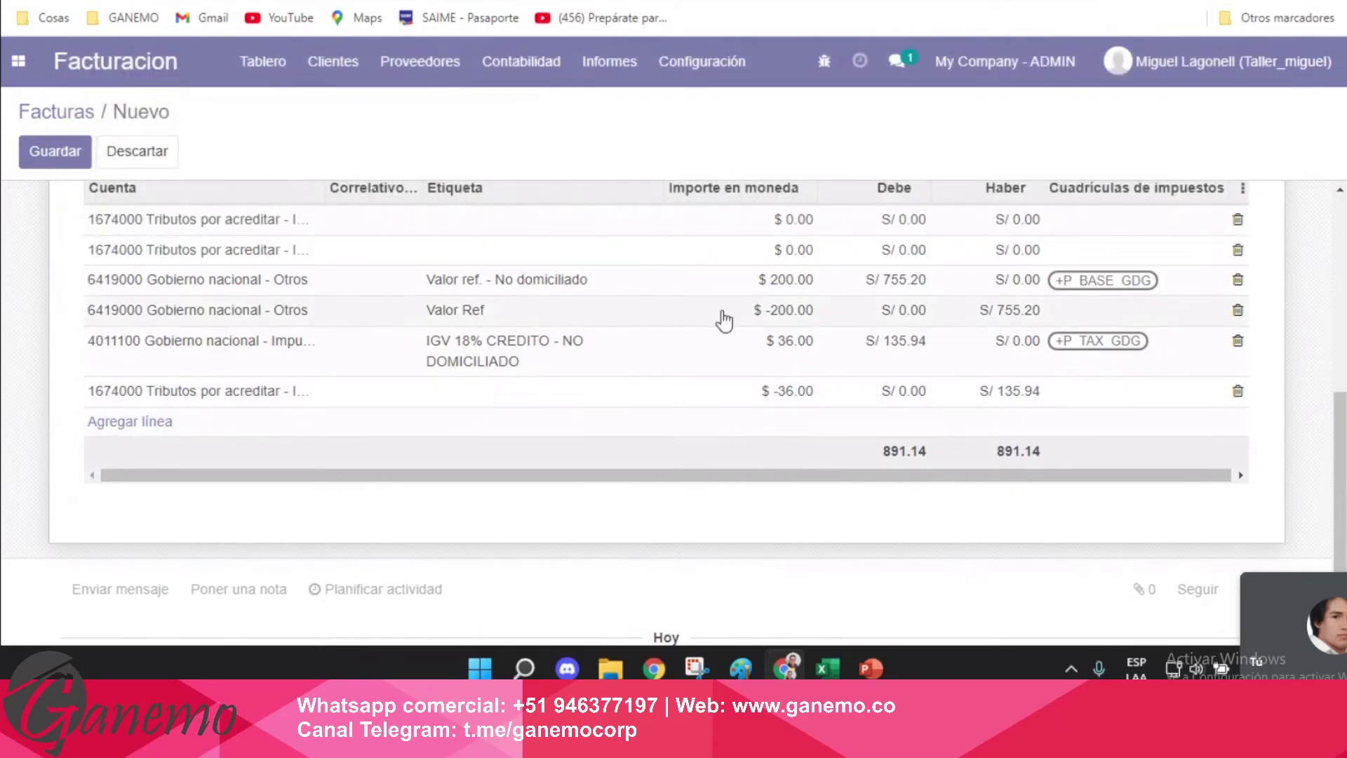
{"action": "scroll", "coordinate": [435, 351], "scroll_direction": "up", "scroll_amount": 3}
{"action": "scroll", "coordinate": [351, 316], "scroll_direction": "up", "scroll_amount": 1}
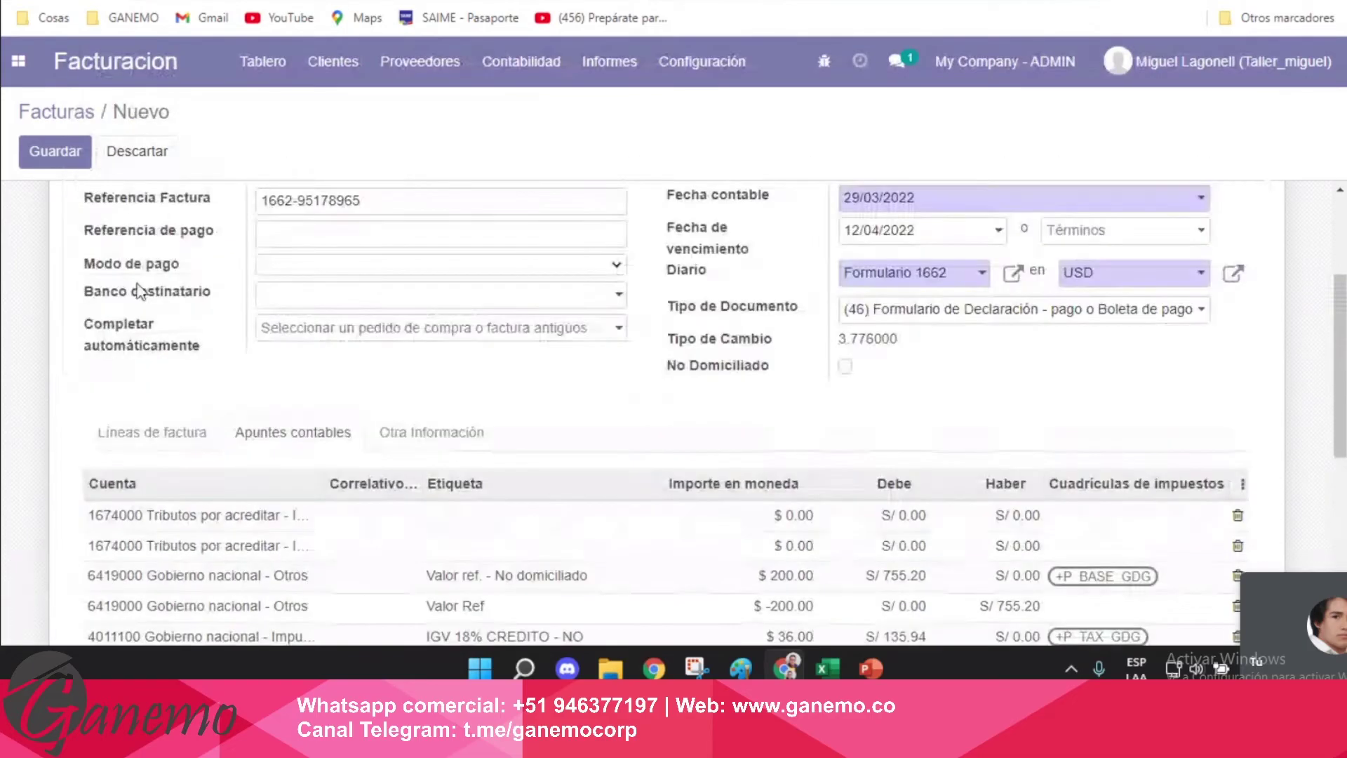
- Save and confirm the bill as S 1662/2022/03/0002, then check its Pagado invoice lines totalling $36.00
{"action": "left_click", "coordinate": [87, 155]}
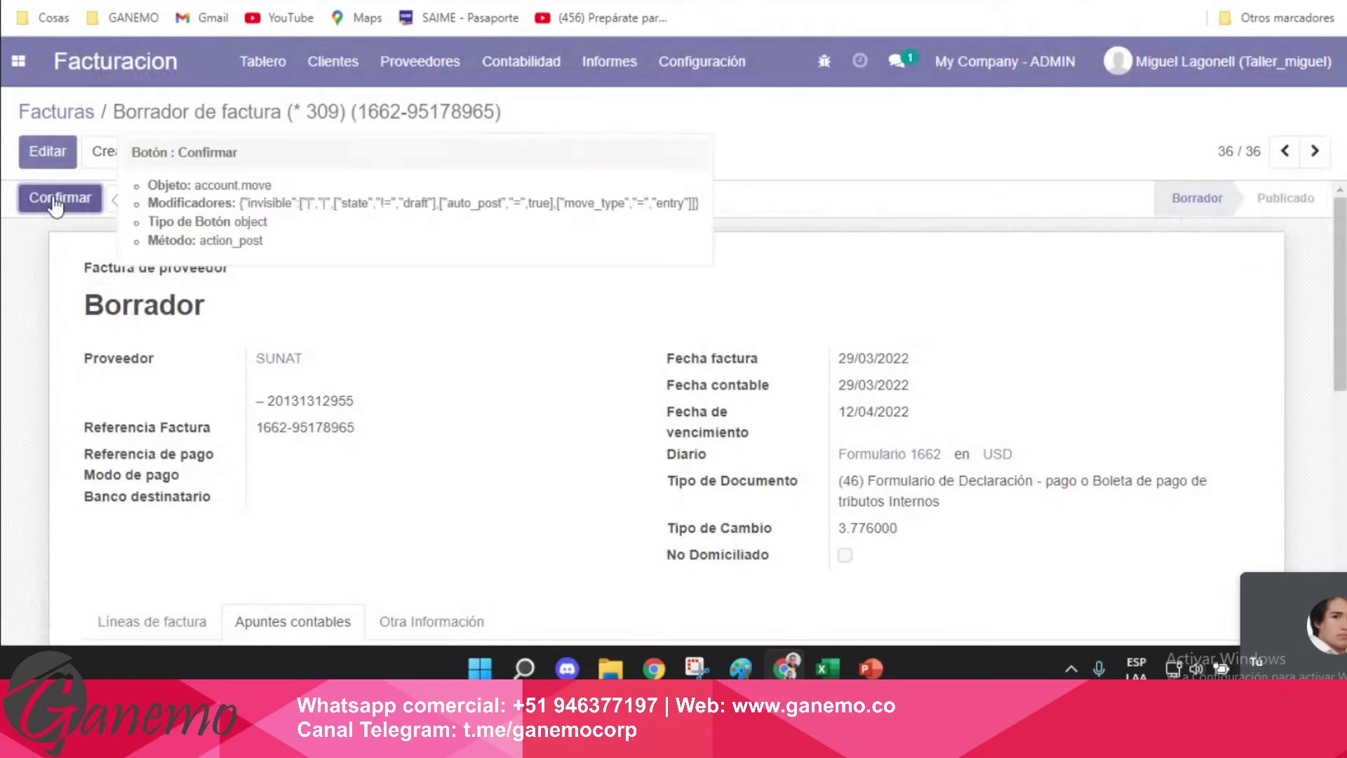
{"action": "left_click", "coordinate": [56, 202]}
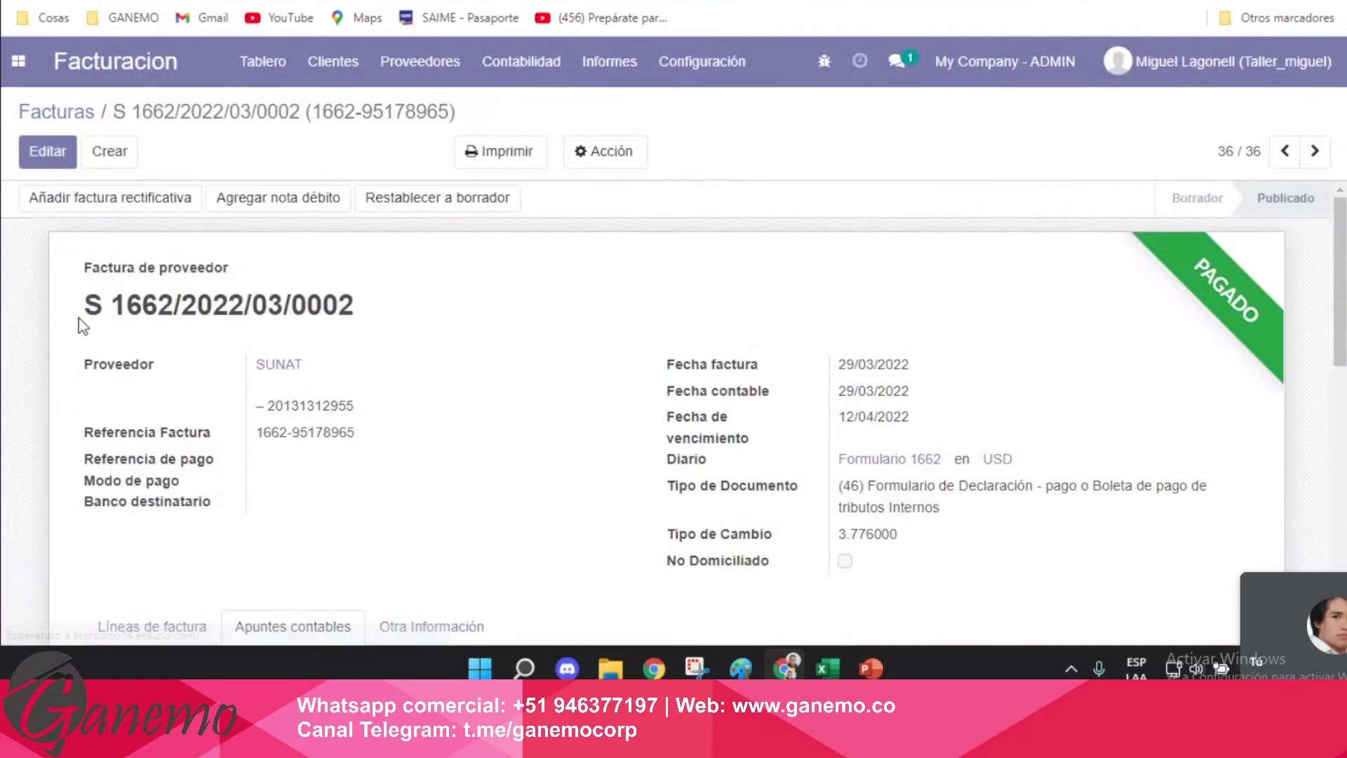
{"action": "scroll", "coordinate": [406, 331], "scroll_direction": "down", "scroll_amount": 5}
{"action": "left_click", "coordinate": [197, 242]}
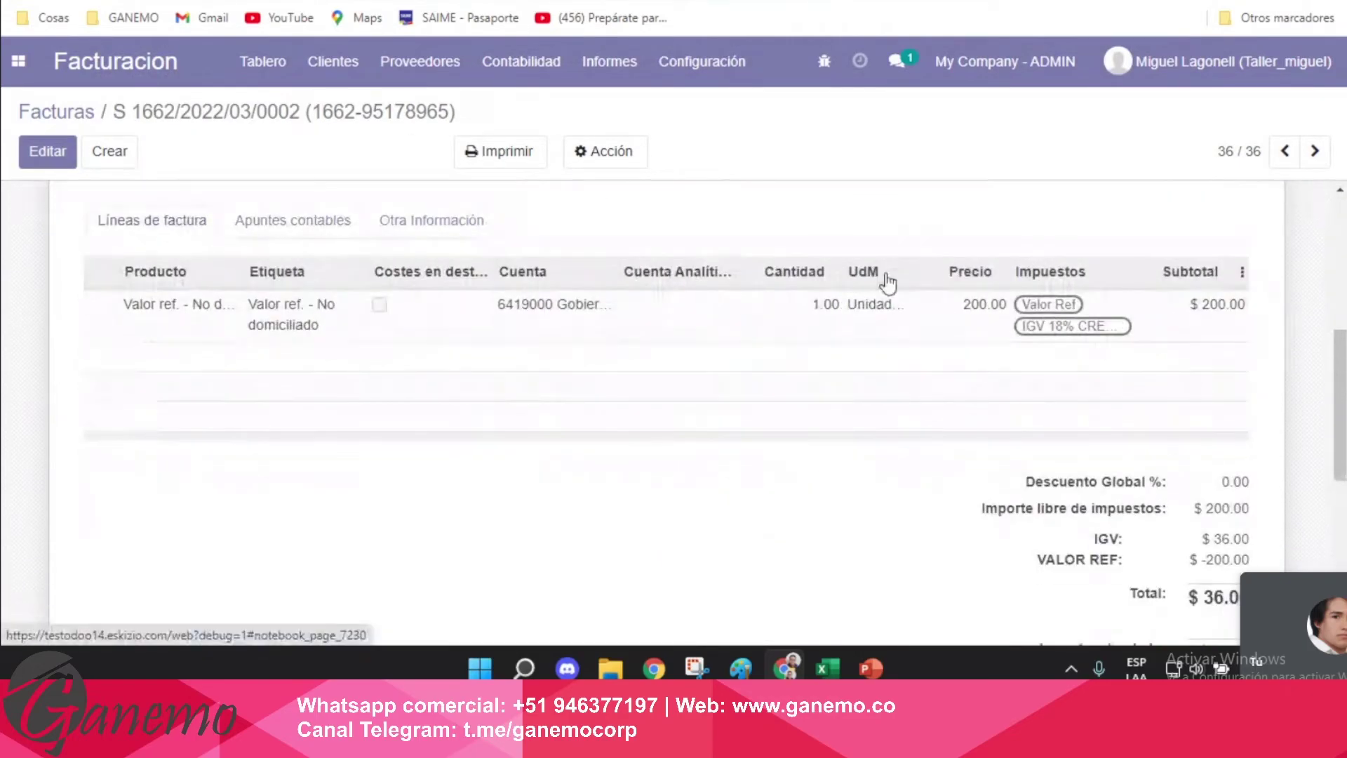
{"action": "scroll", "coordinate": [1092, 415], "scroll_direction": "down", "scroll_amount": 3}
{"action": "scroll", "coordinate": [1155, 346], "scroll_direction": "up", "scroll_amount": 8}
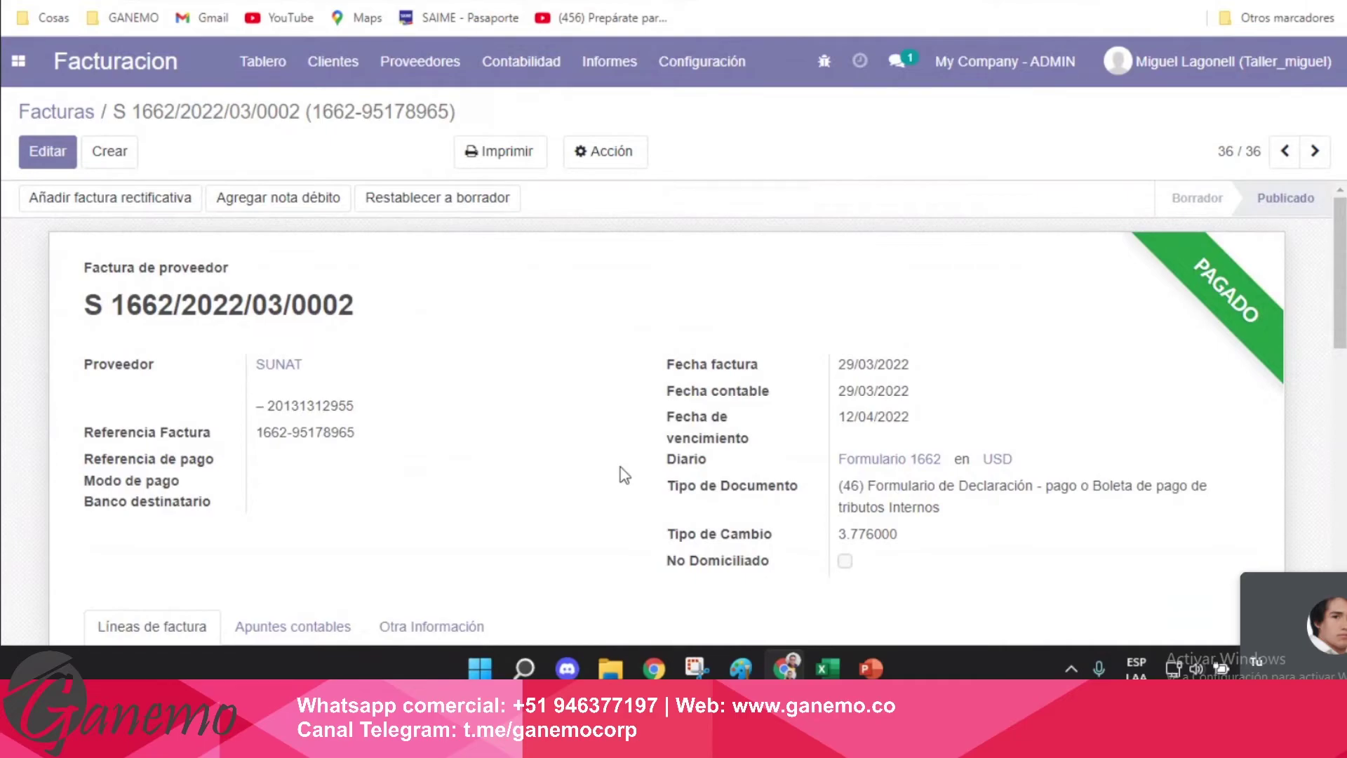
- Open the general ledger and expand account 1674000 to list its journal lines
{"action": "left_click", "coordinate": [522, 61]}
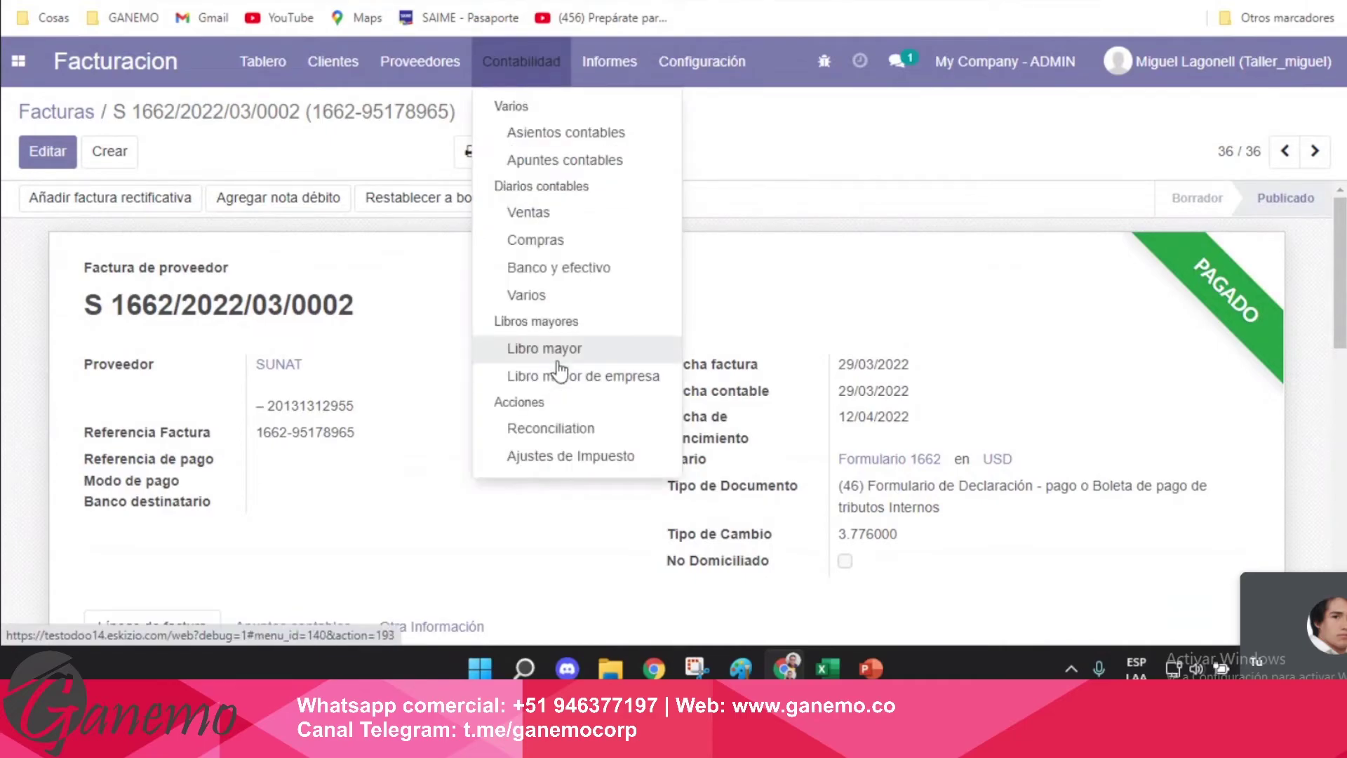
{"action": "left_click", "coordinate": [562, 369]}
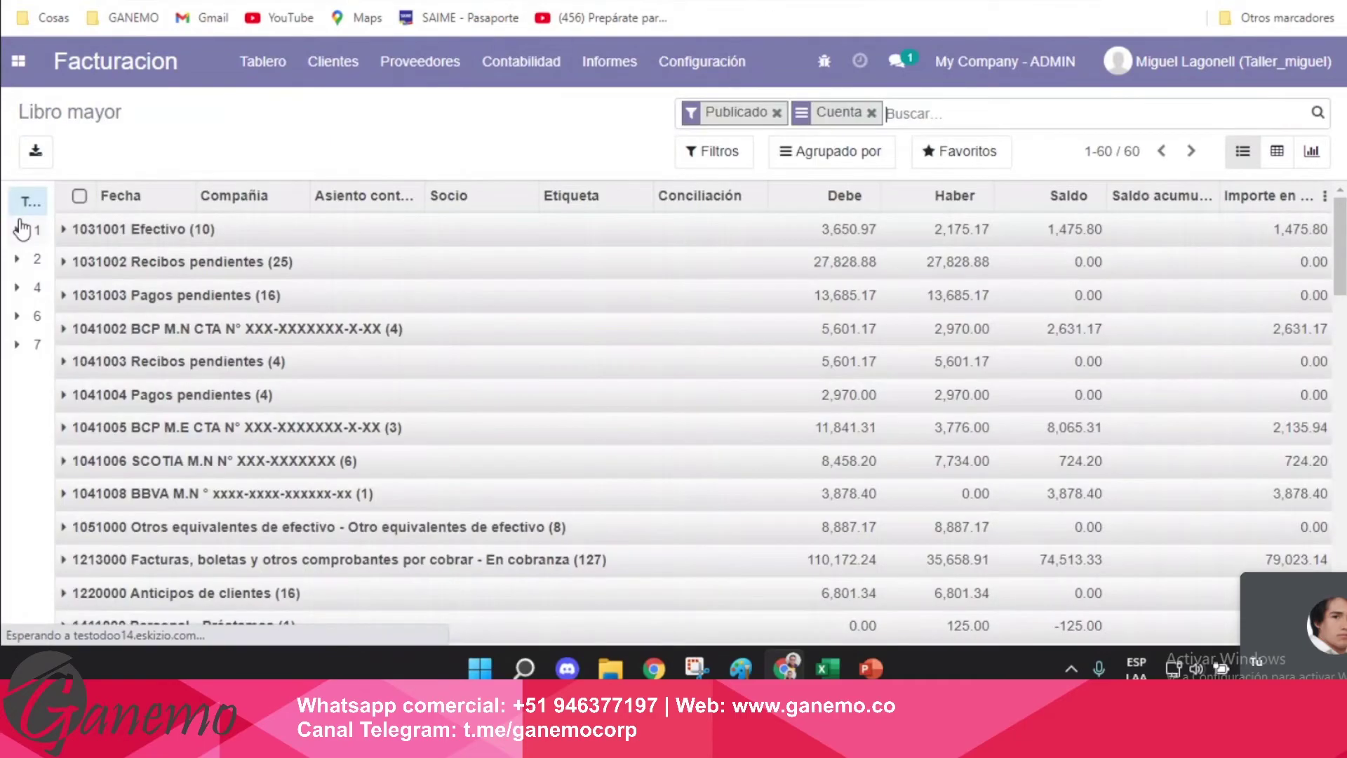
{"action": "left_click", "coordinate": [23, 229]}
{"action": "left_click", "coordinate": [33, 349]}
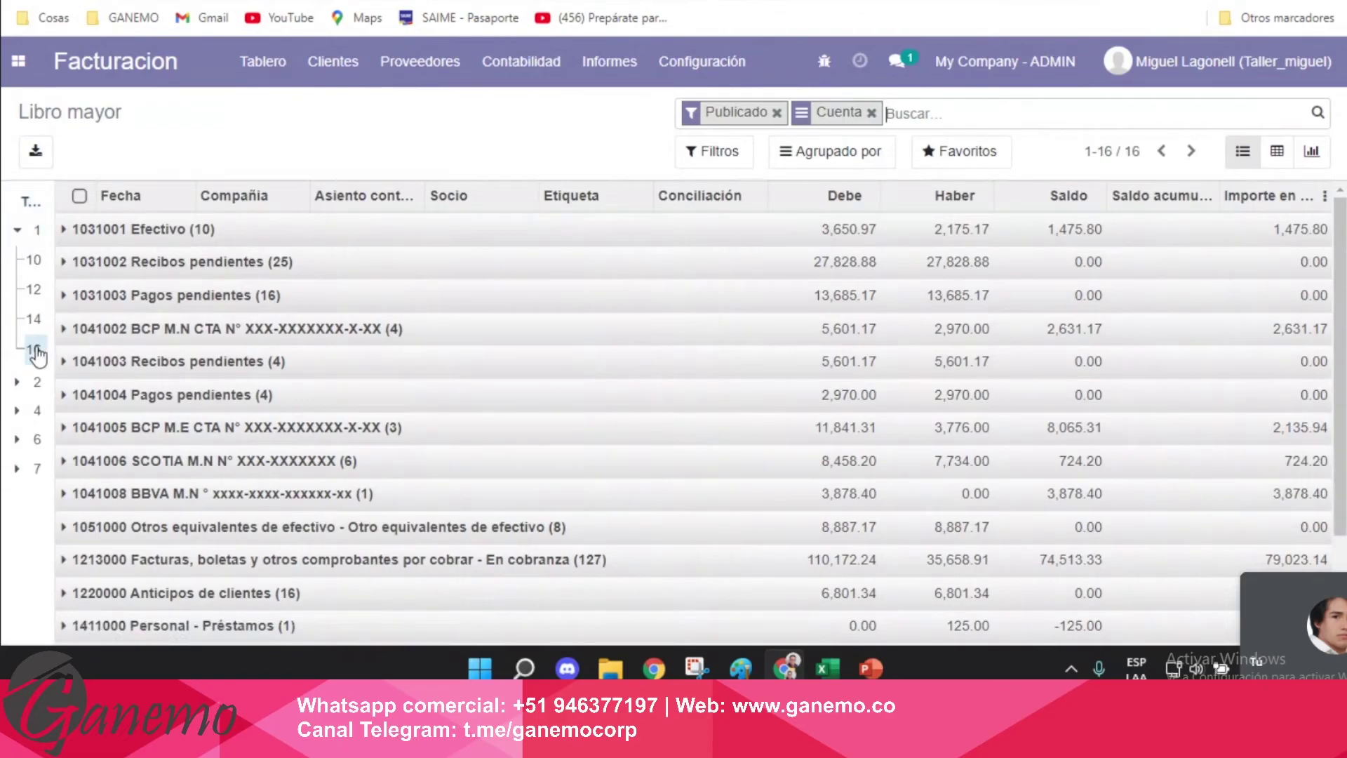
{"action": "left_click", "coordinate": [436, 232]}
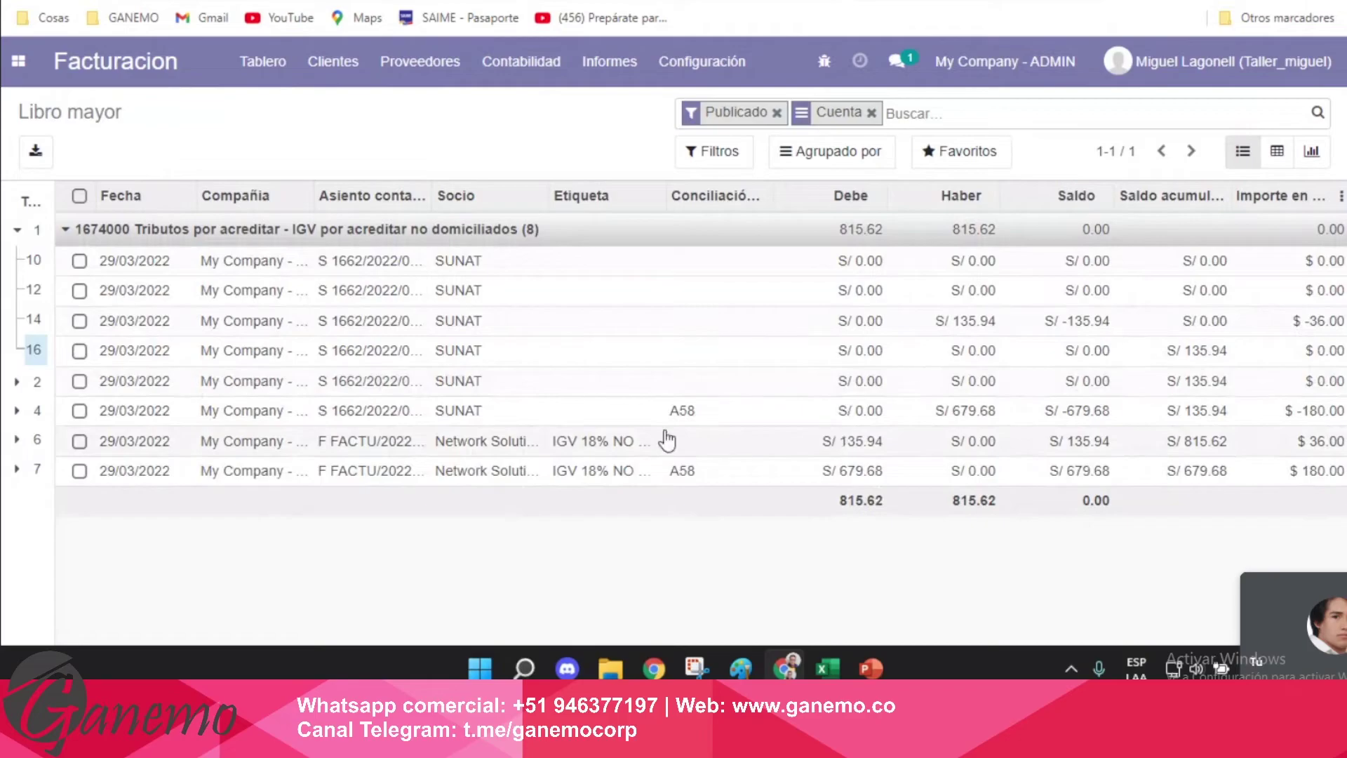
- Filter the ledger to show only unreconciled lines
{"action": "left_click", "coordinate": [714, 151]}
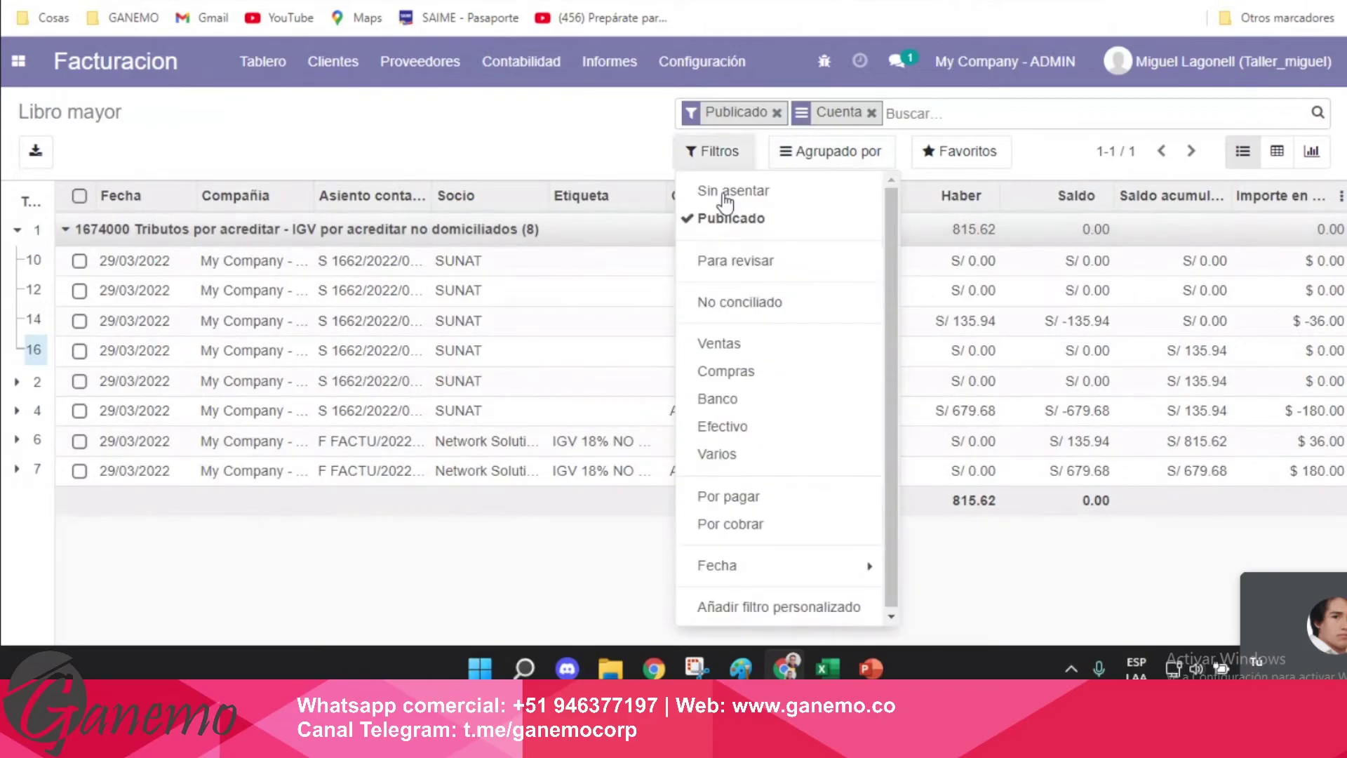
{"action": "left_click", "coordinate": [763, 300]}
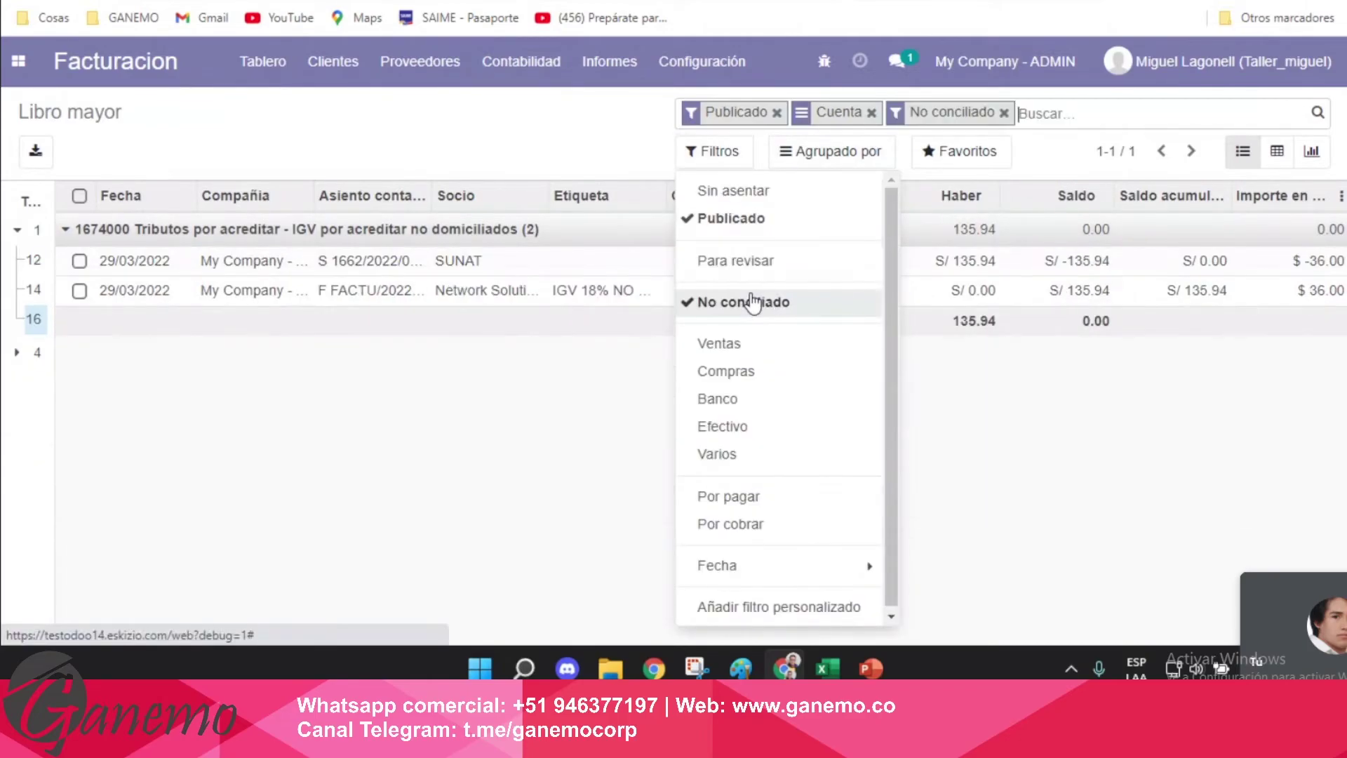
{"action": "left_click", "coordinate": [301, 384]}
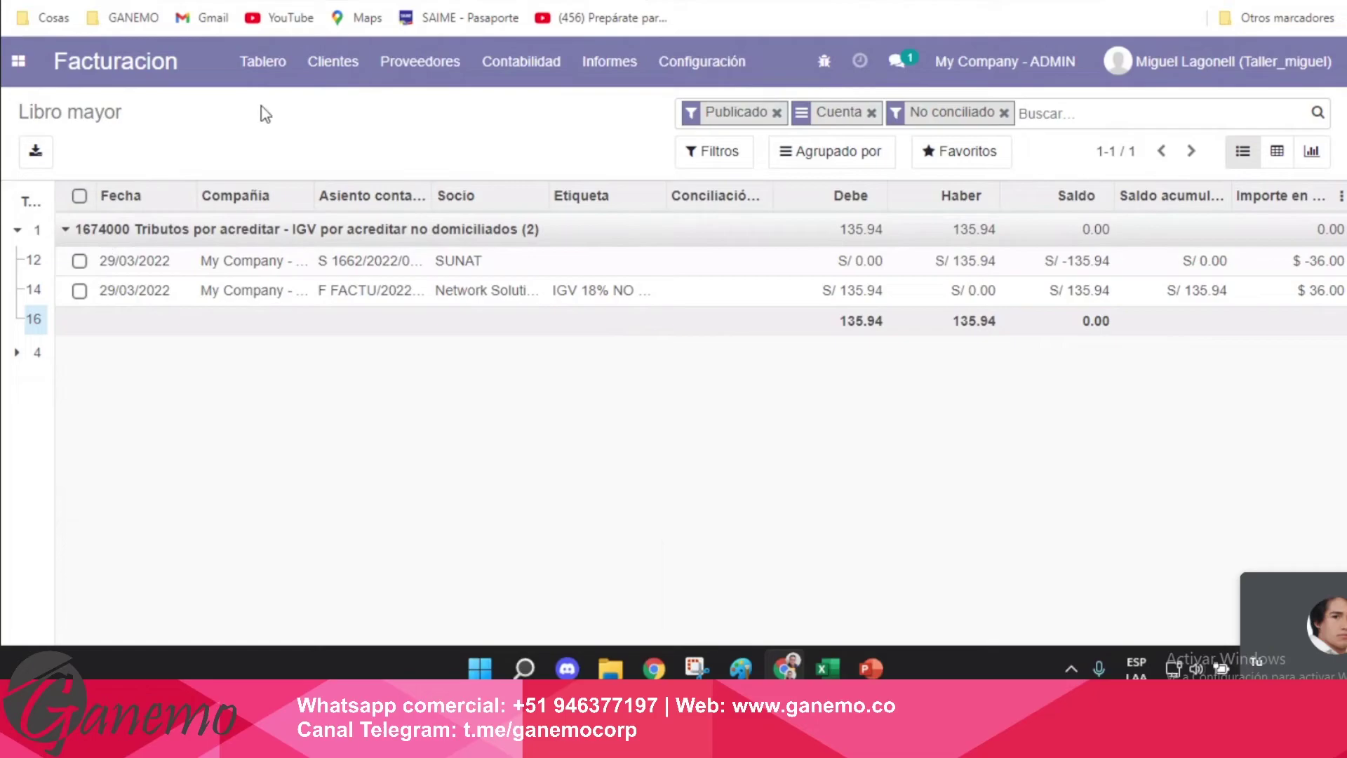
- Leave the vendor bills and go to Informes PLE > PLE Mensual > Registro de Compras
{"action": "left_click", "coordinate": [386, 74]}
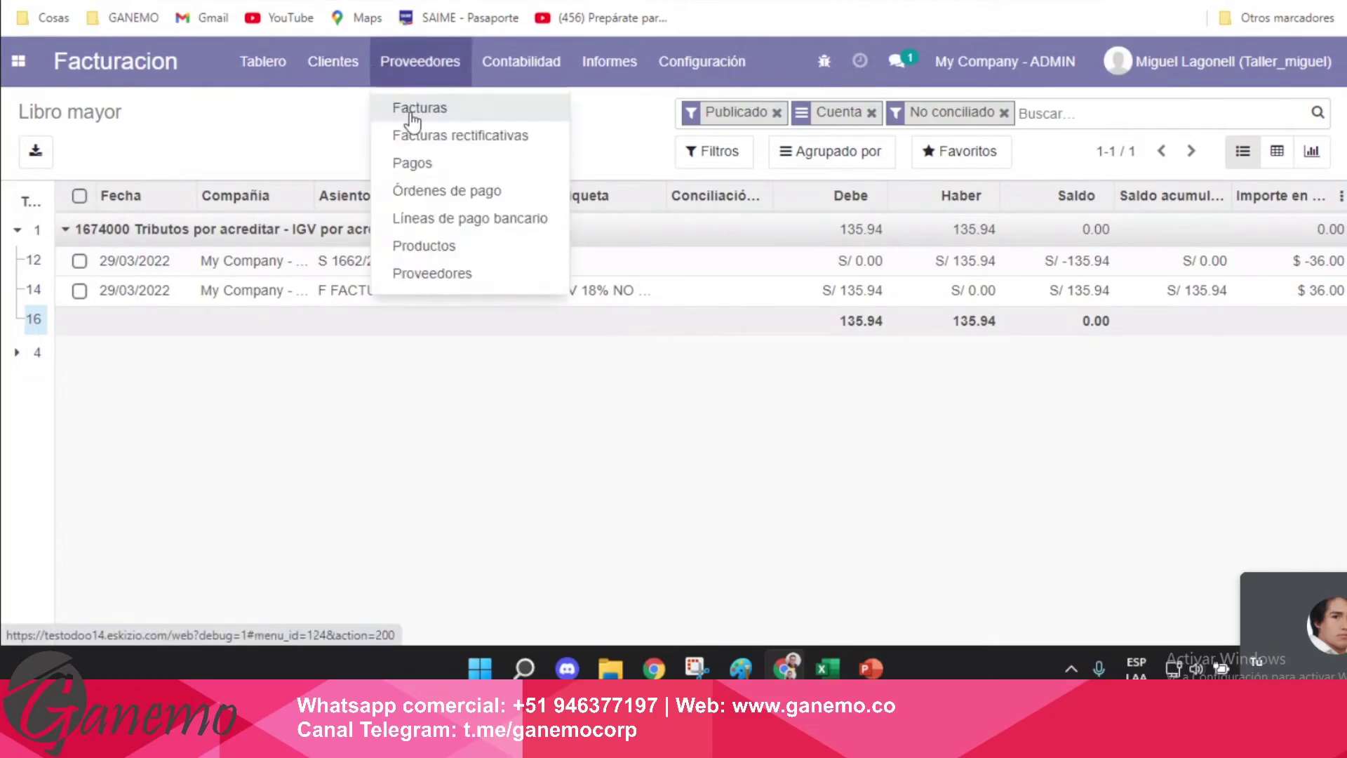
{"action": "left_click", "coordinate": [404, 112]}
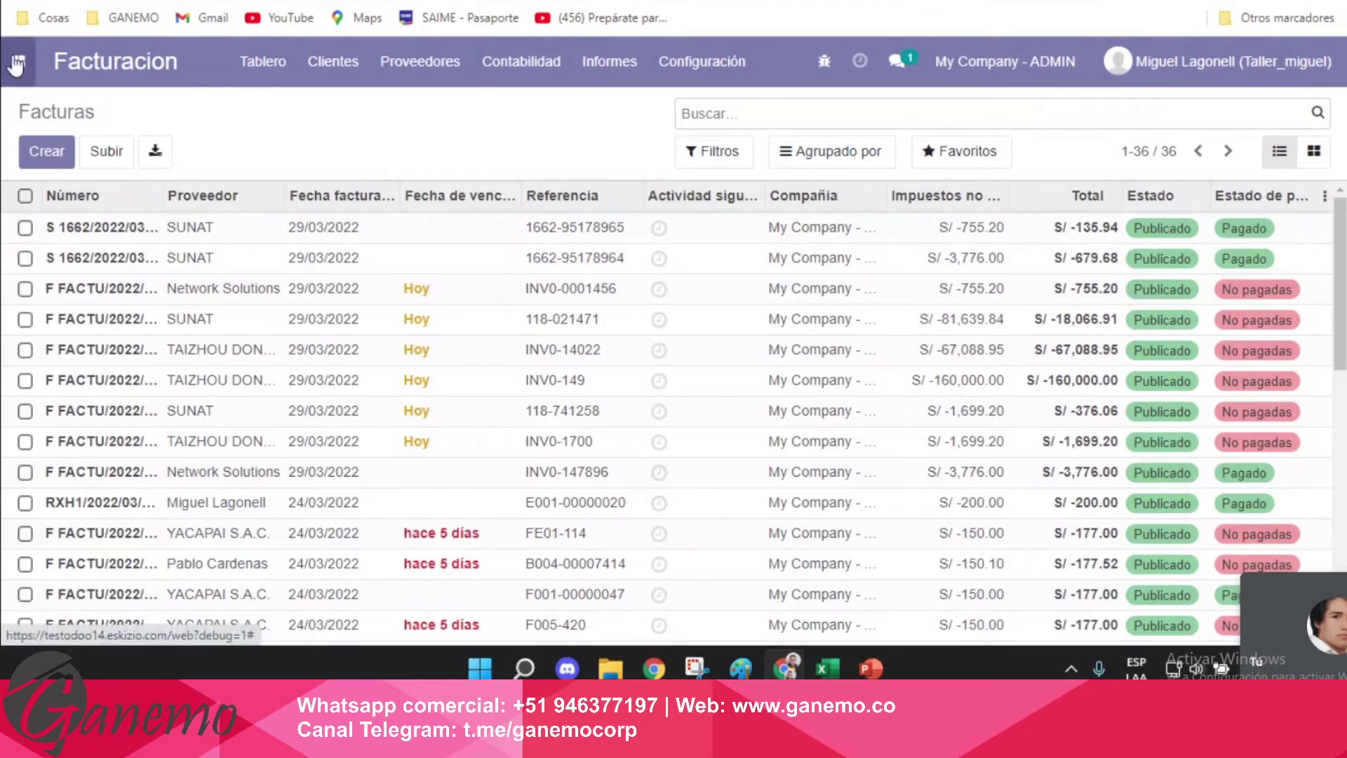
{"action": "left_click", "coordinate": [17, 65]}
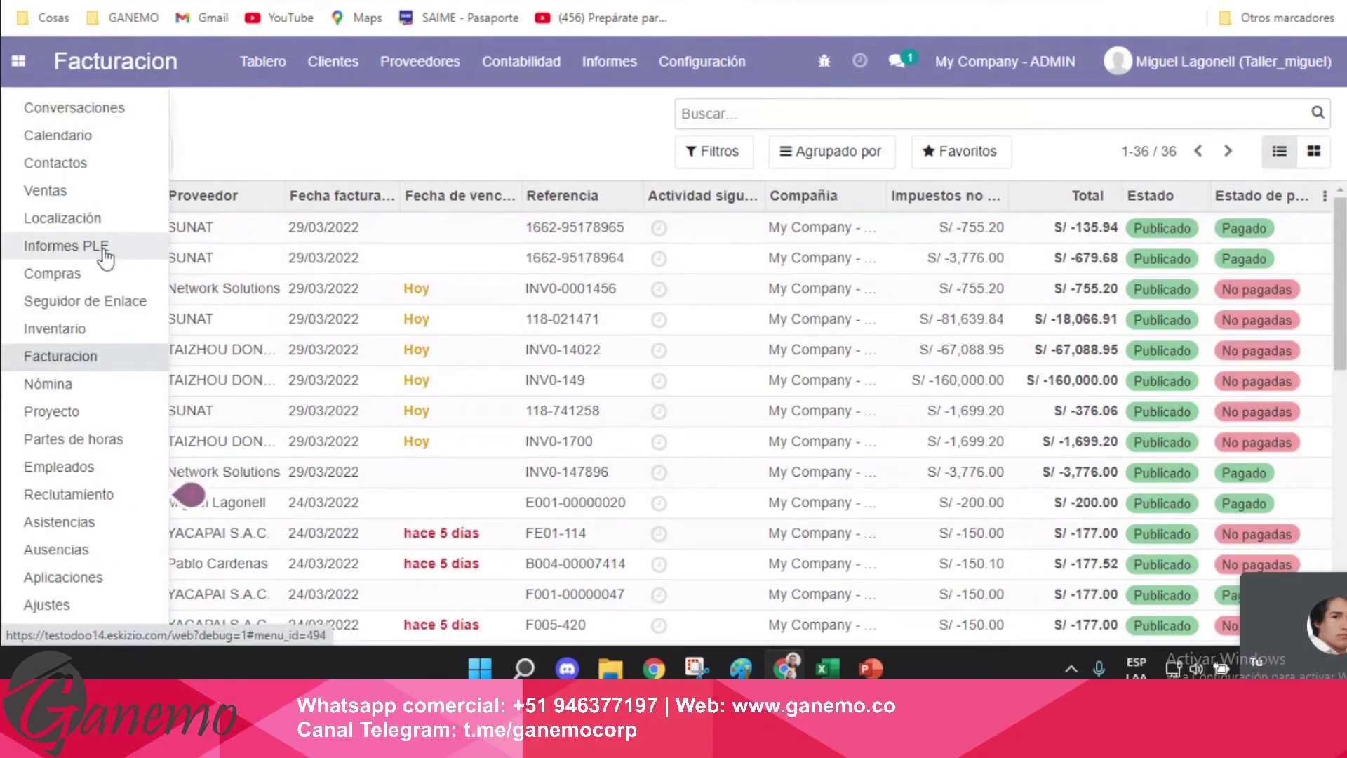
{"action": "left_click", "coordinate": [104, 249]}
{"action": "left_click", "coordinate": [302, 61]}
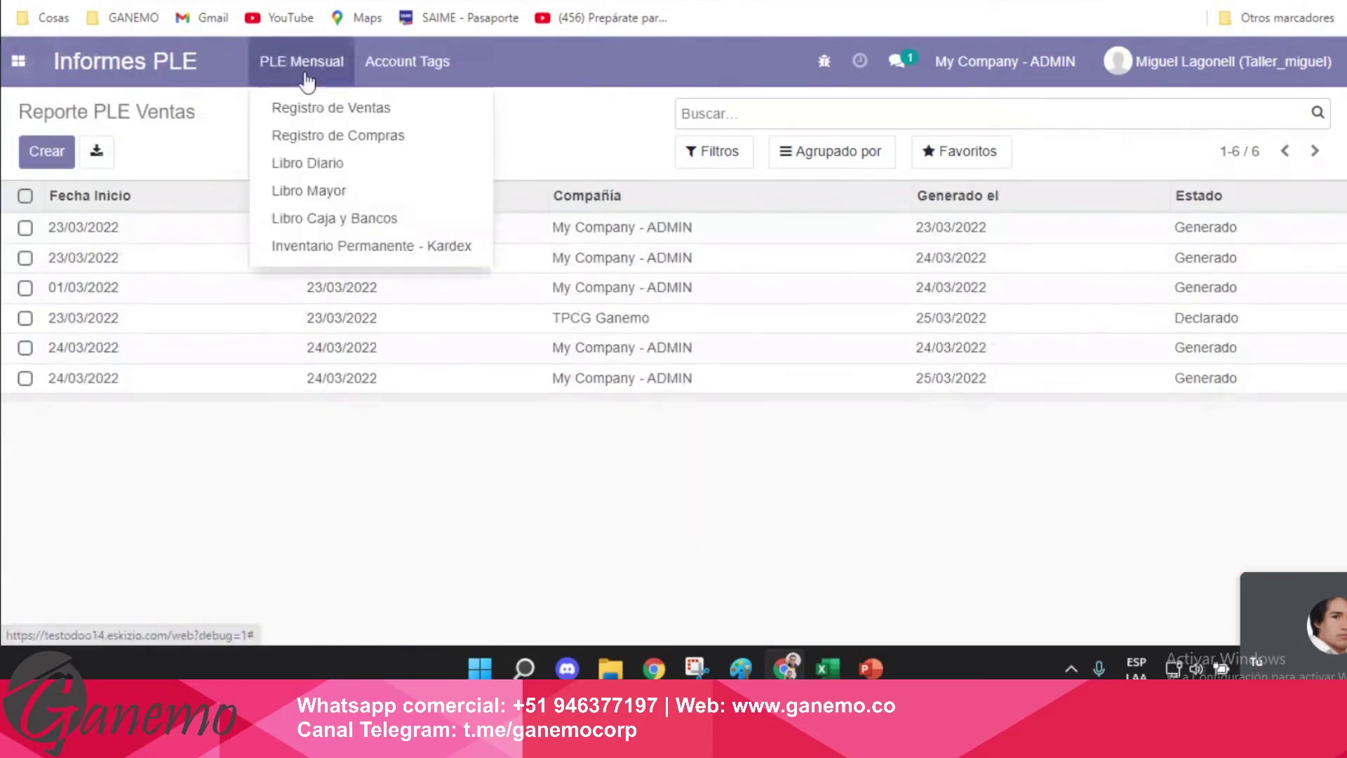
{"action": "left_click", "coordinate": [332, 140]}
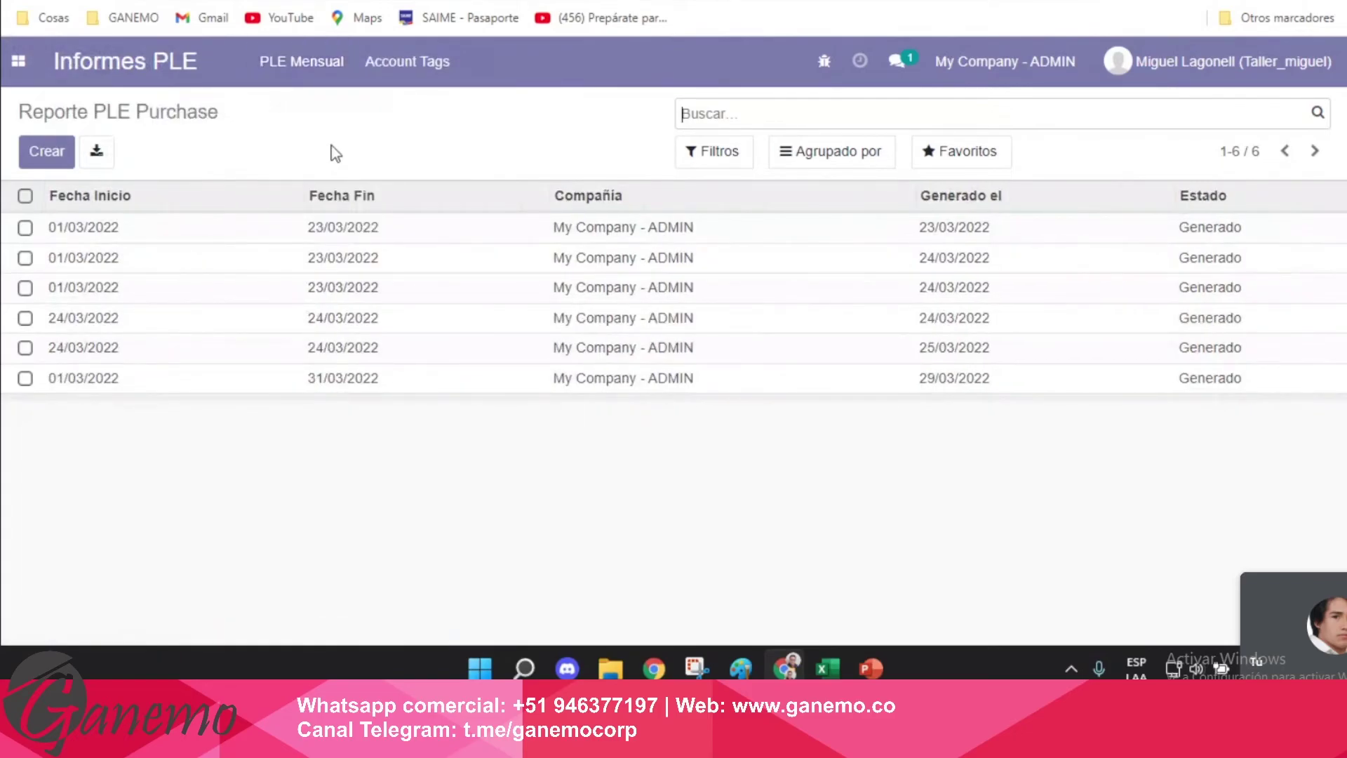
- Save a new purchase report dated 01/03/2022–31/03/2022 with status Empresa o Entidad Operativa
{"action": "left_click", "coordinate": [43, 155]}
{"action": "left_click", "coordinate": [362, 381]}
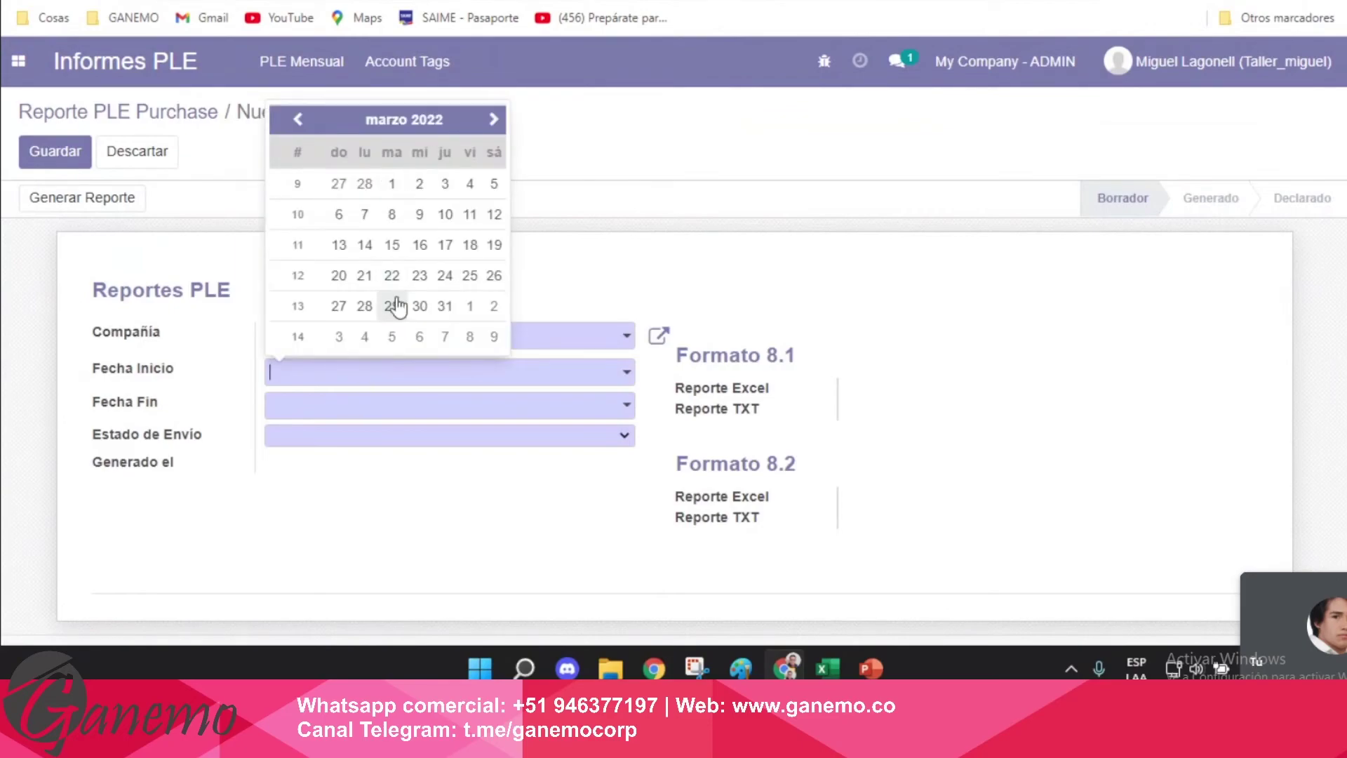
{"action": "left_click", "coordinate": [398, 185]}
{"action": "left_click", "coordinate": [408, 400]}
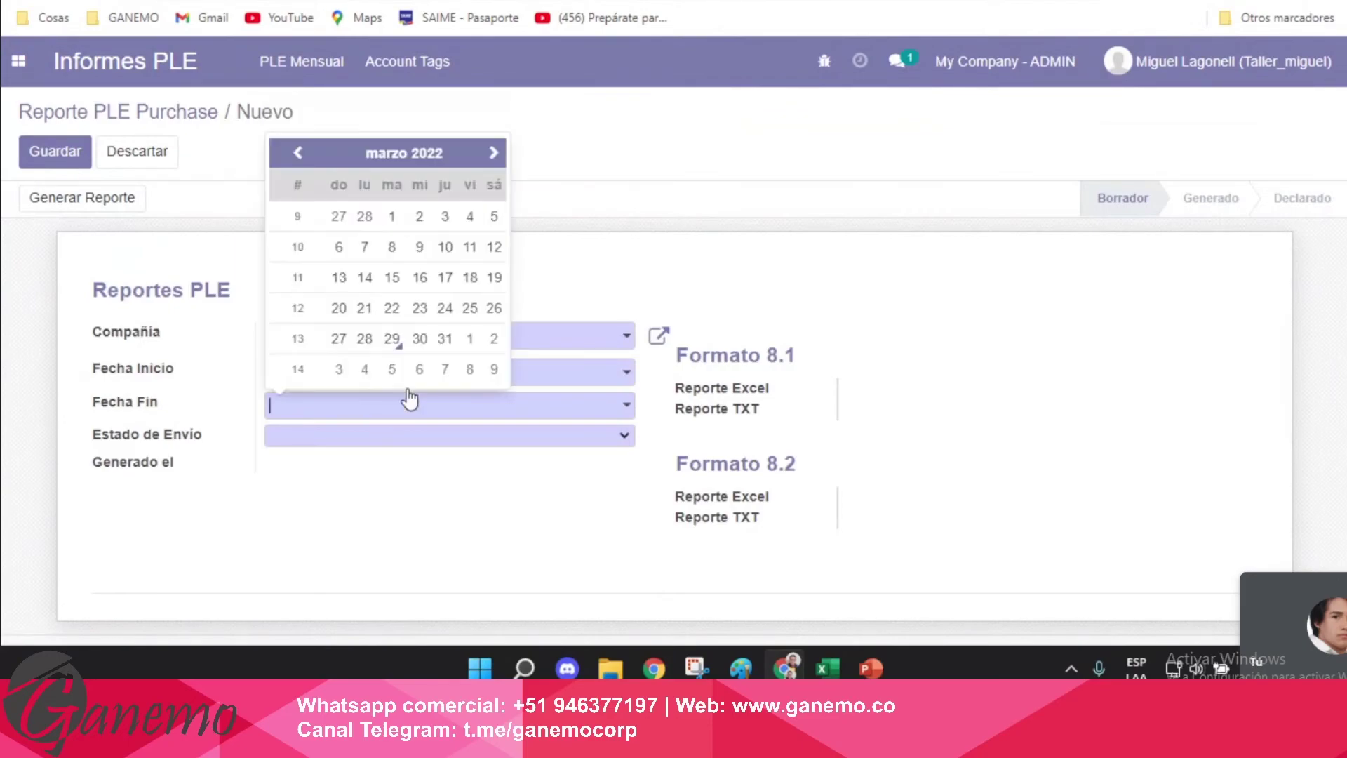
{"action": "left_click", "coordinate": [445, 338]}
{"action": "left_click", "coordinate": [389, 430]}
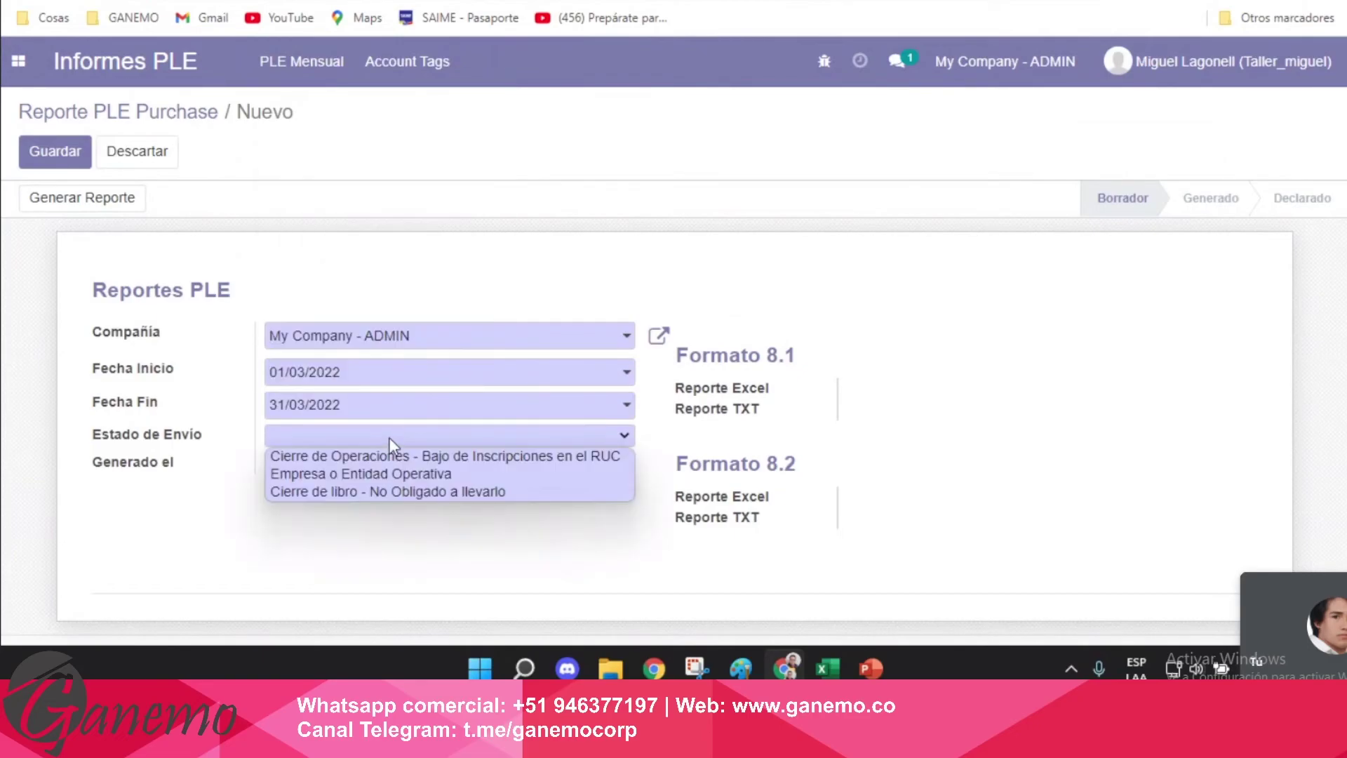
{"action": "left_click", "coordinate": [402, 473]}
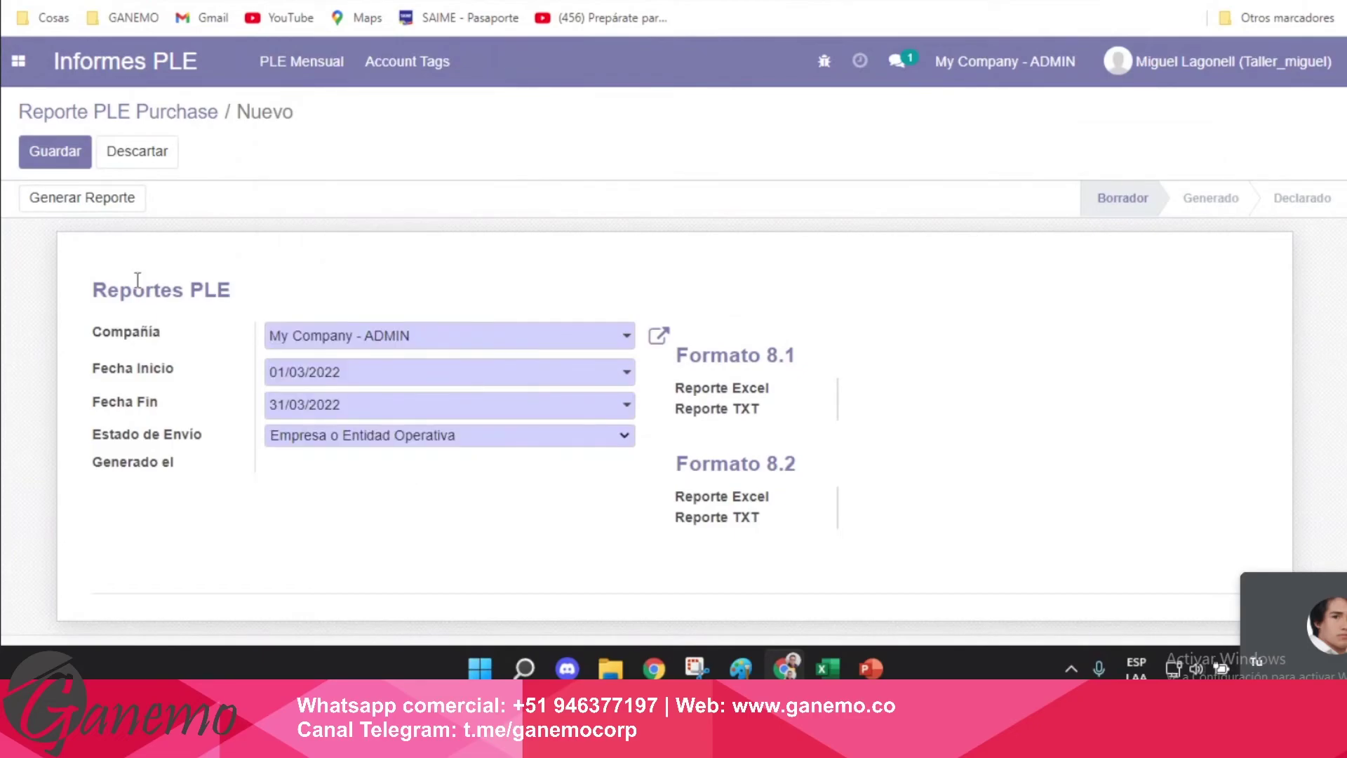
{"action": "left_click", "coordinate": [55, 156]}
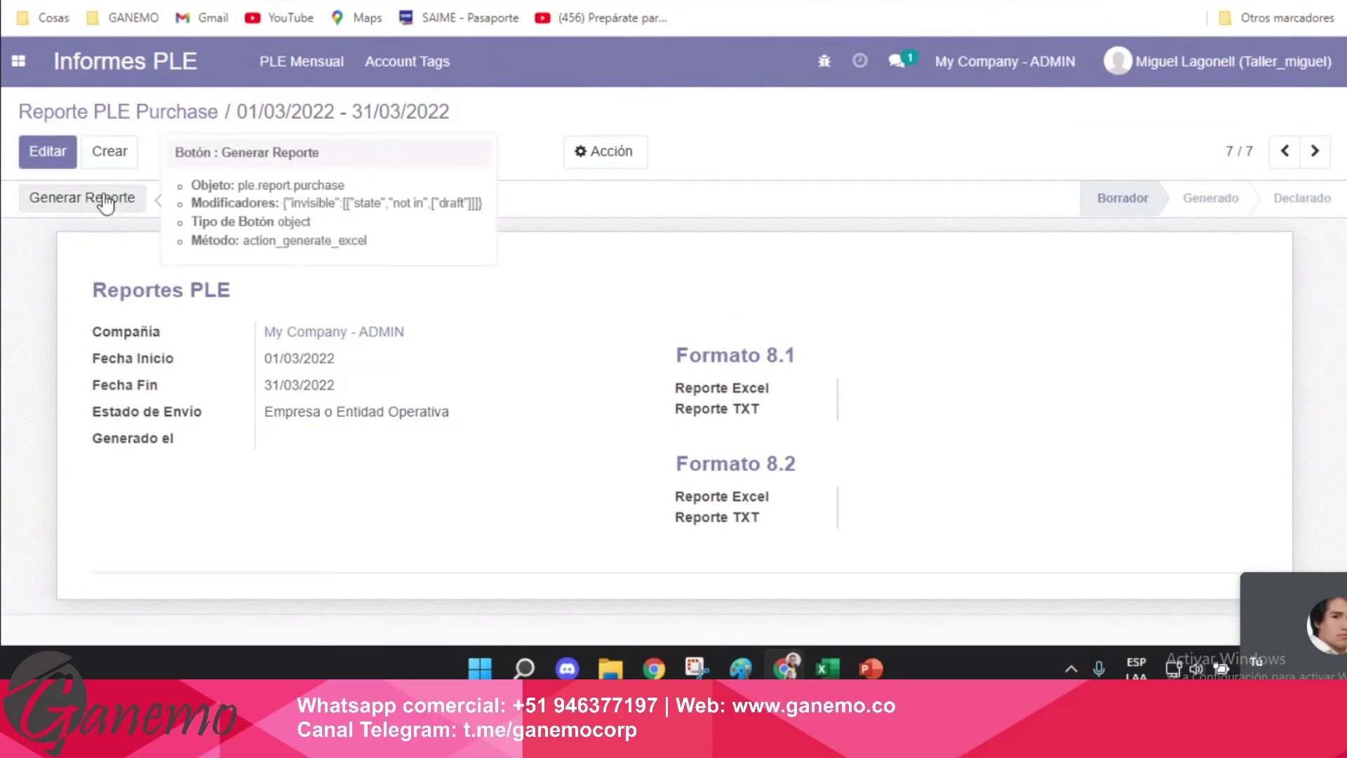
- Generate the report, then download and open Reporte_compras_8.2.xlsx in Excel
{"action": "left_click", "coordinate": [105, 202]}
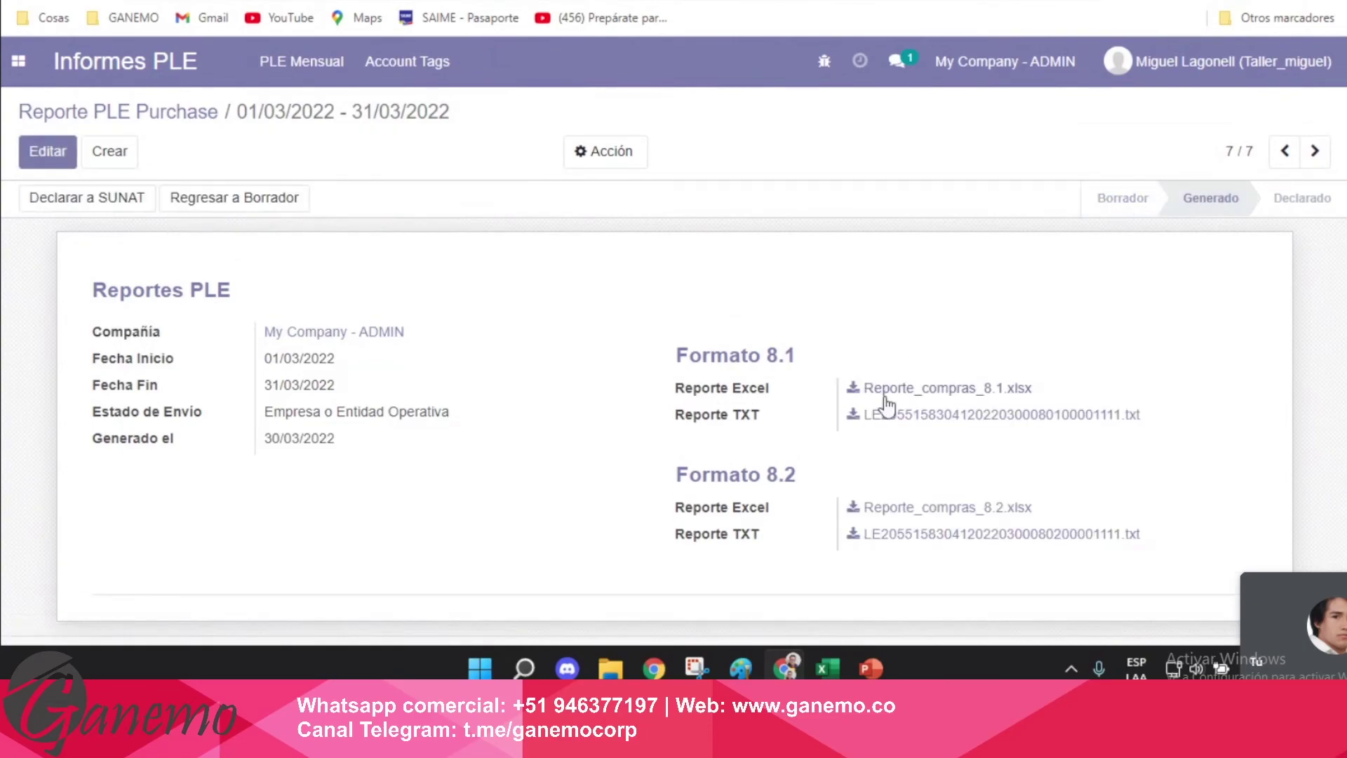
{"action": "left_click", "coordinate": [929, 507]}
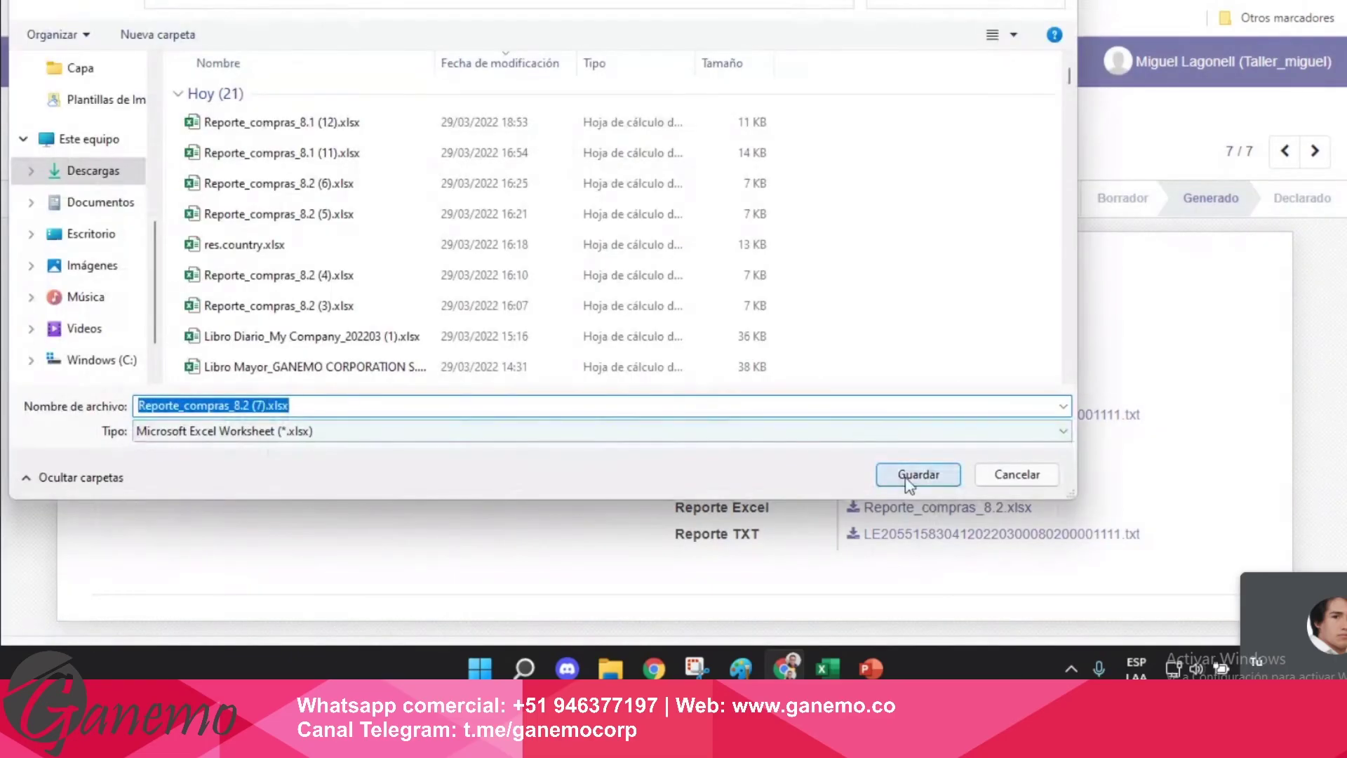
{"action": "left_click", "coordinate": [906, 480]}
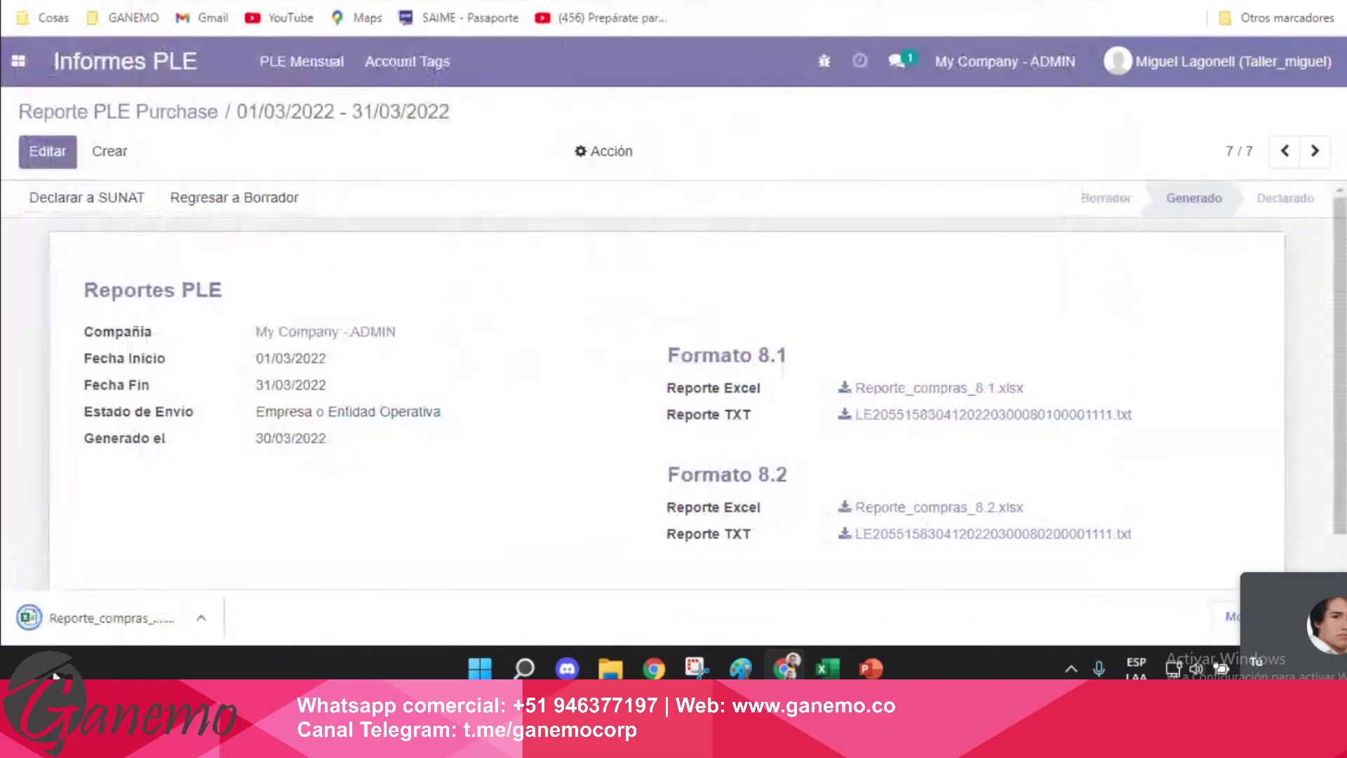
{"action": "left_click", "coordinate": [70, 624]}
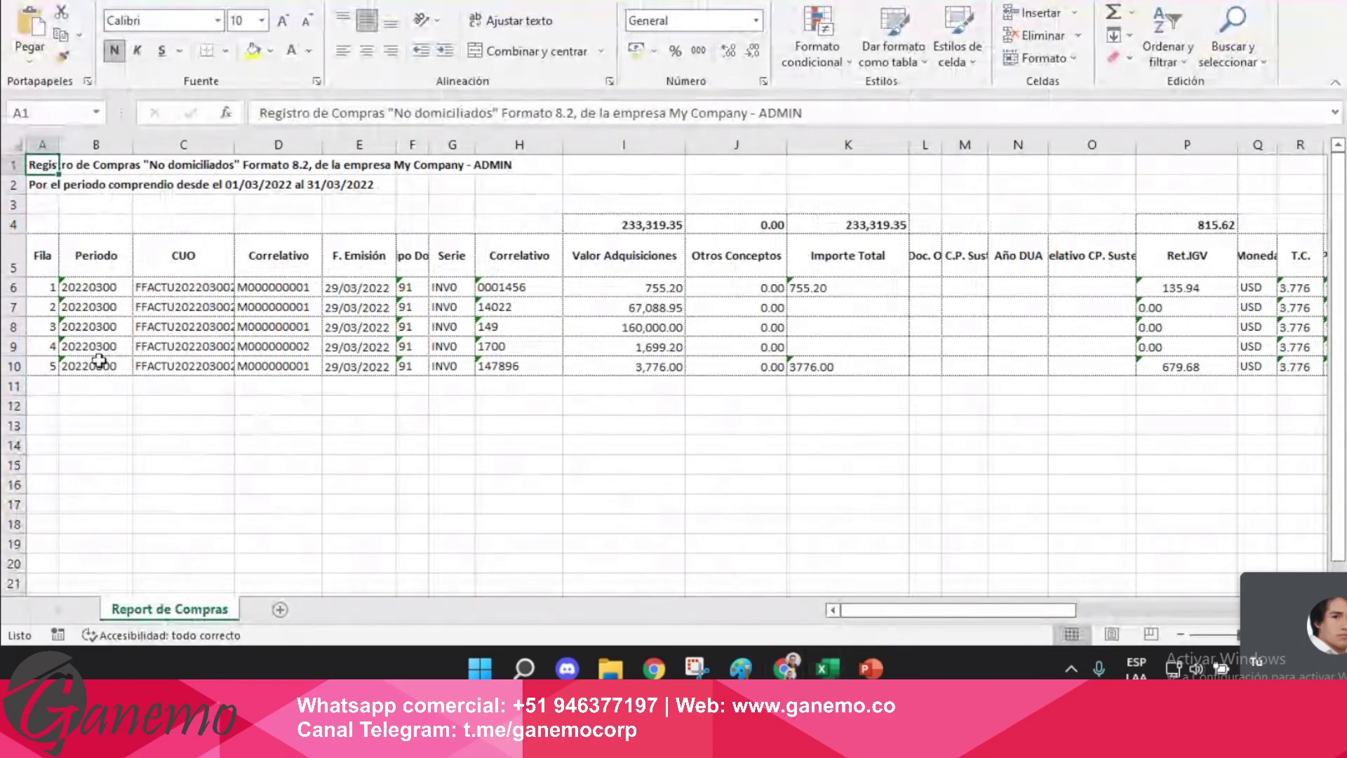
- Fill row 6, the invoice 0001456 line, with yellow
{"action": "left_click", "coordinate": [7, 286]}
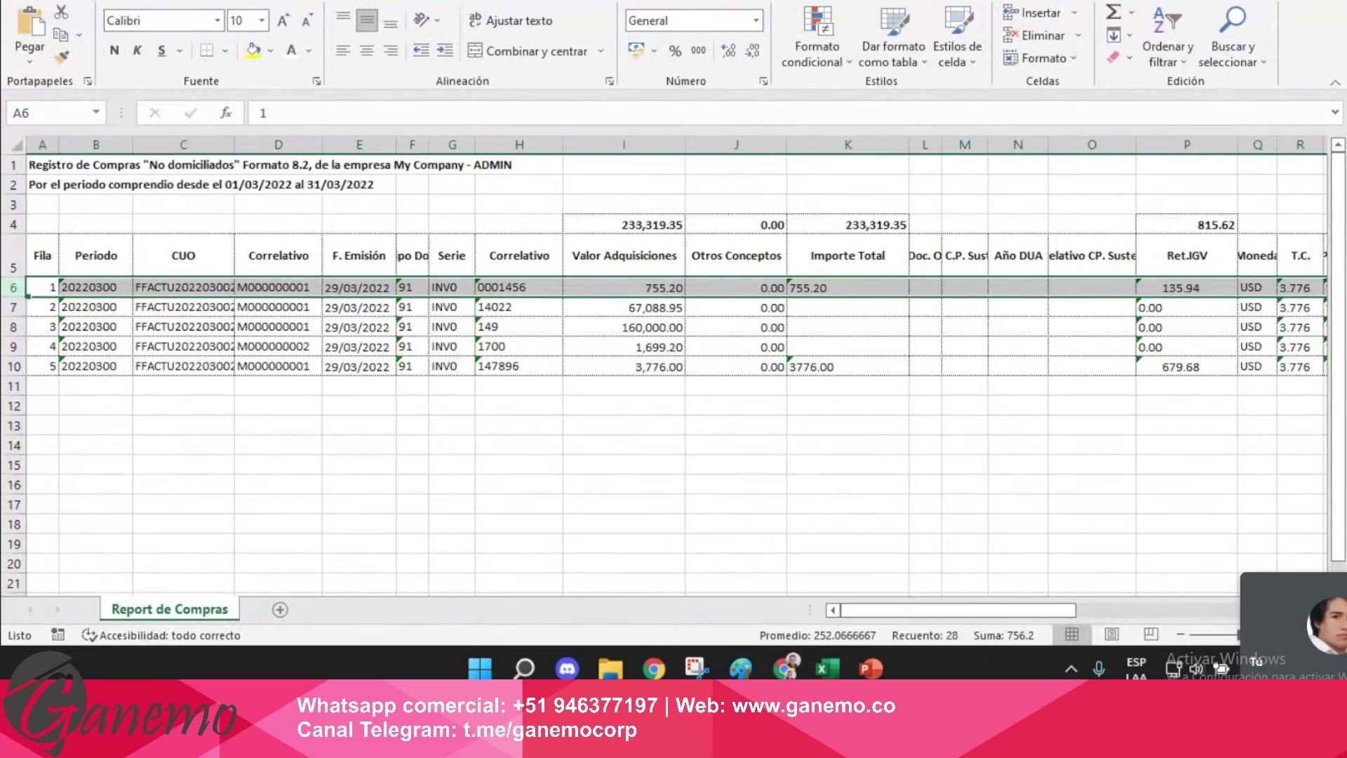
{"action": "scroll", "coordinate": [245, 102], "scroll_direction": "up", "scroll_amount": 1}
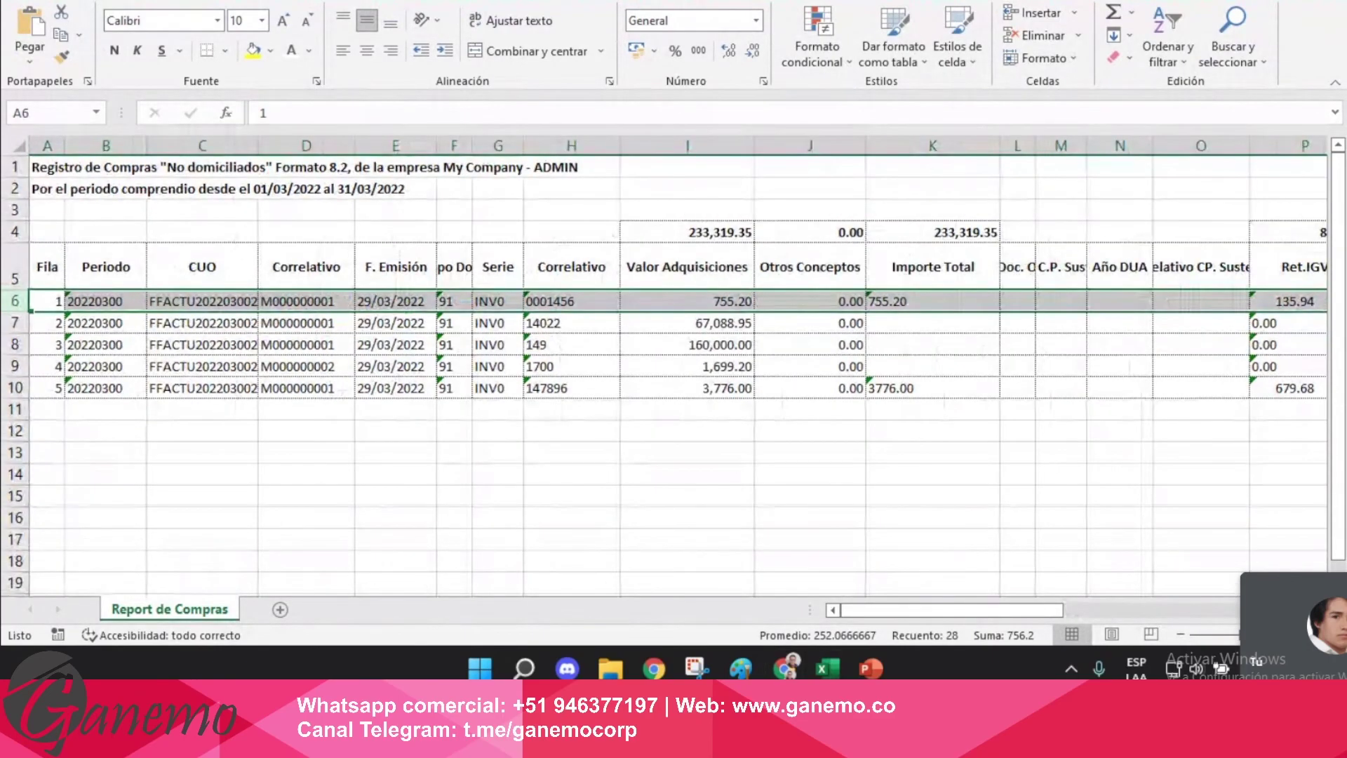
{"action": "scroll", "coordinate": [295, 68], "scroll_direction": "up", "scroll_amount": 1}
{"action": "left_click", "coordinate": [257, 52]}
- Review row 6's values column by column, then return to the Odoo purchase report
{"action": "left_click", "coordinate": [340, 318]}
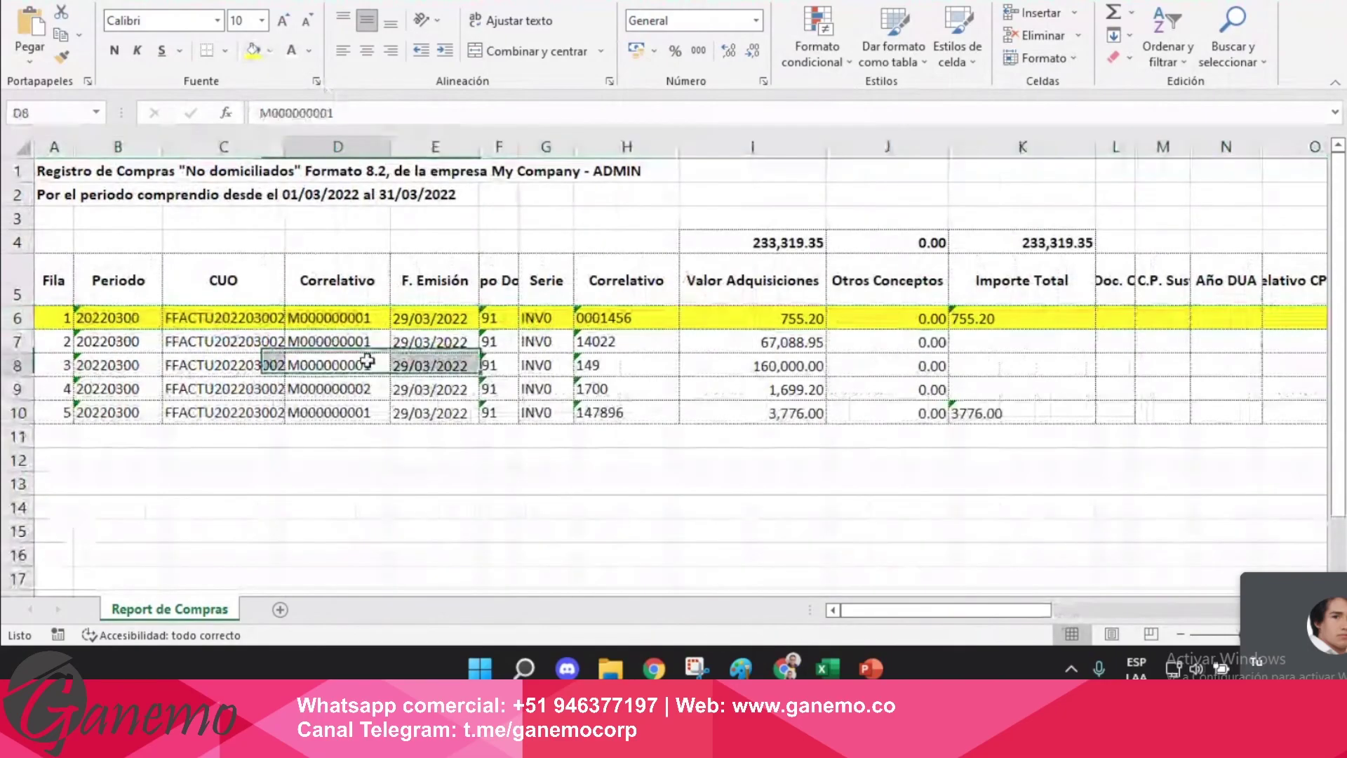
{"action": "key", "text": "Right"}
{"action": "key", "text": "Right"}
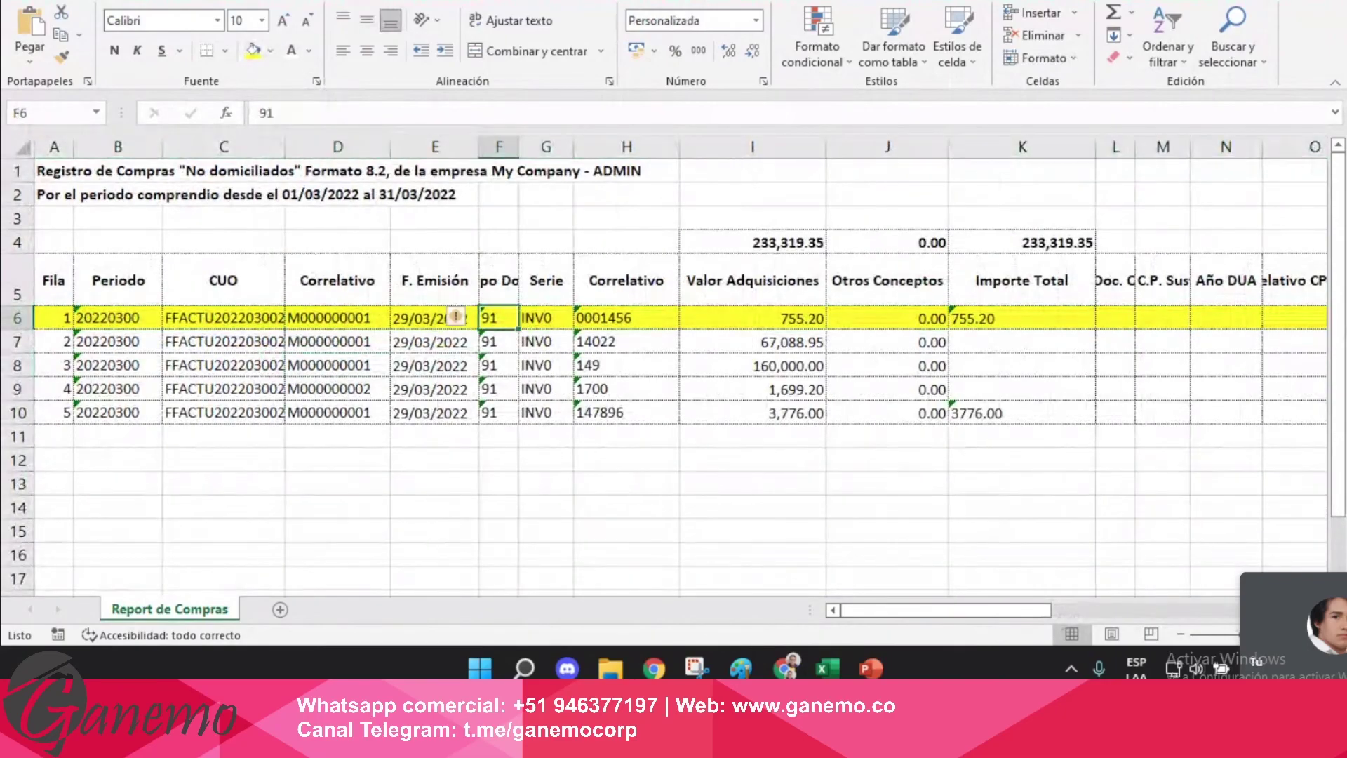
{"action": "key", "text": "Right"}
{"action": "key", "text": "Right"}
{"action": "key", "text": "Left"}
{"action": "key", "text": "Left"}
{"action": "key", "text": "Left"}
{"action": "key", "text": "Left"}
{"action": "key", "text": "Right"}
{"action": "key", "text": "Right"}
{"action": "key", "text": "Right"}
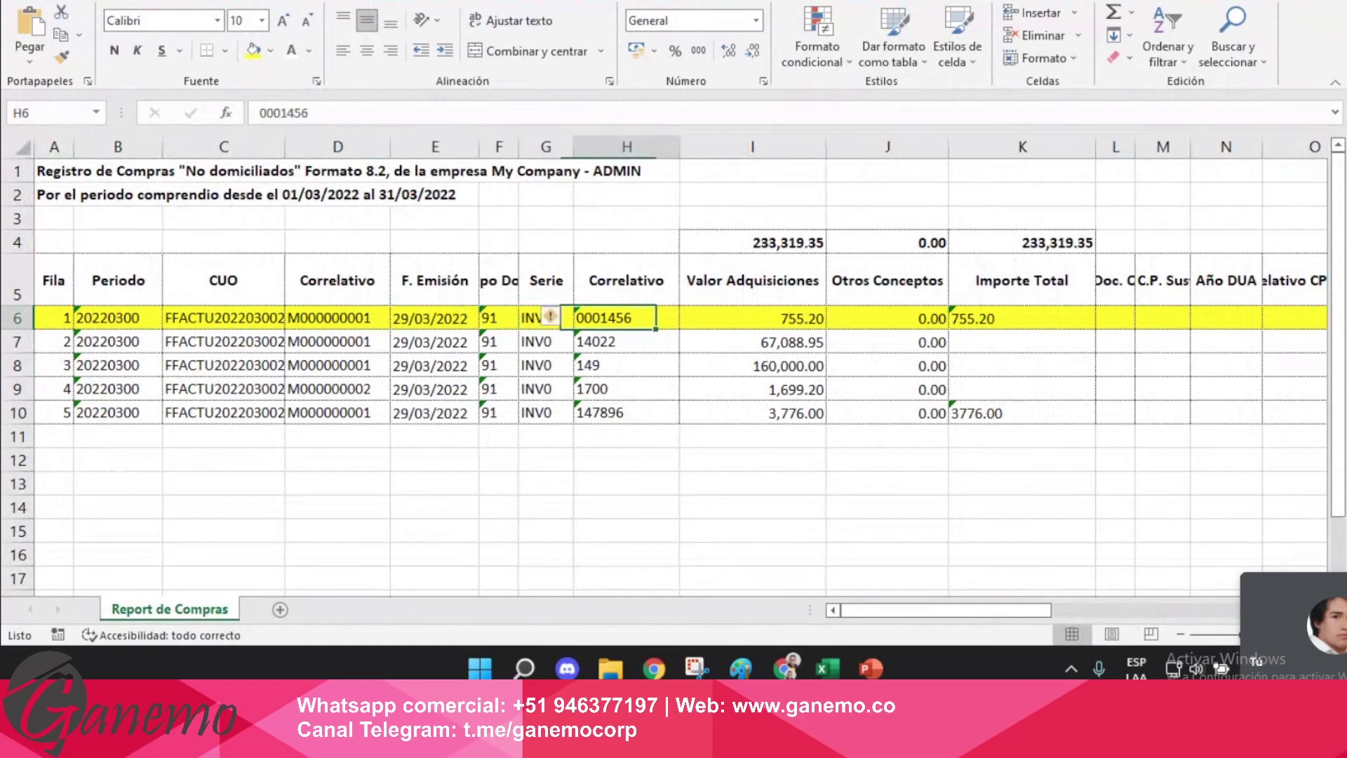
{"action": "key", "text": "Right"}
{"action": "key", "text": "Right"}
{"action": "key", "text": "Right"}
{"action": "key", "text": "Right"}
{"action": "key", "text": "Right"}
{"action": "key", "text": "Right"}
{"action": "key", "text": "Right"}
{"action": "key", "text": "Right"}
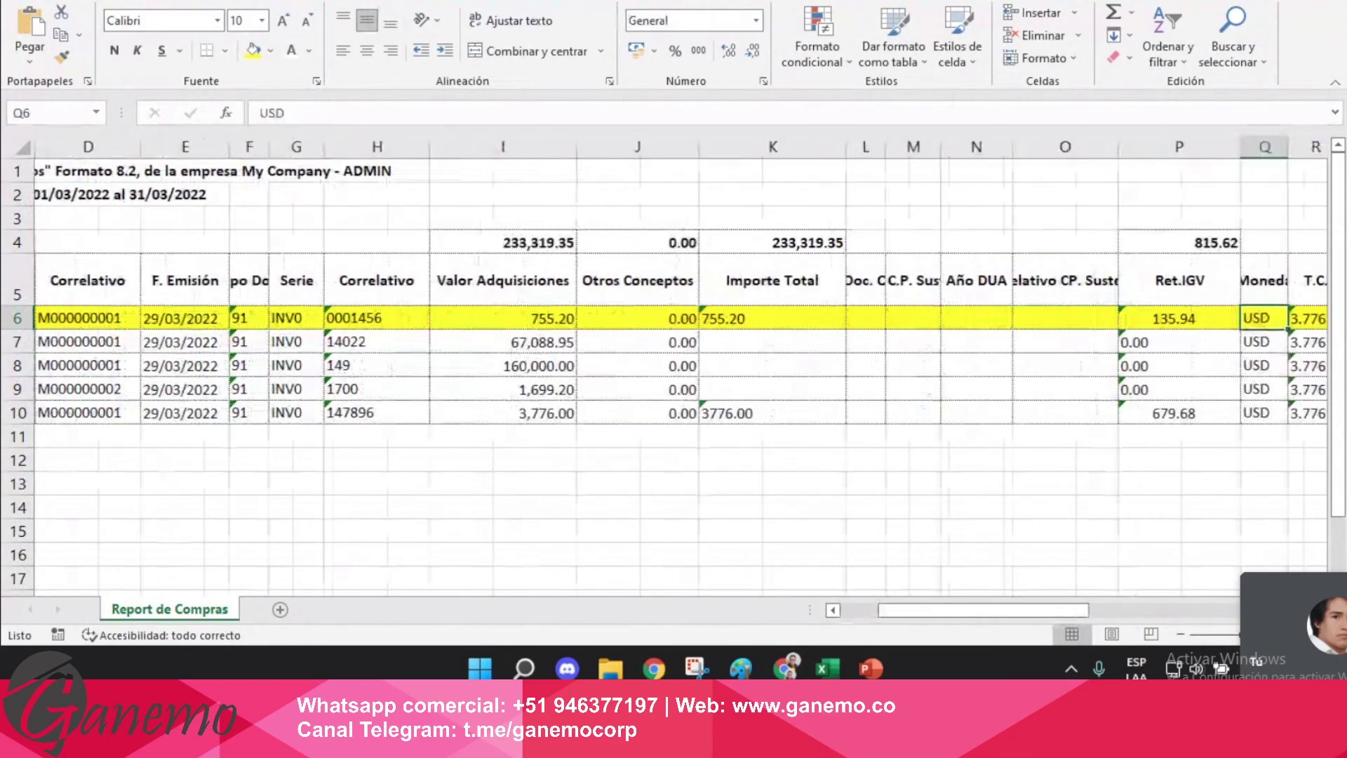
{"action": "key", "text": "Right"}
{"action": "key", "text": "Right"}
{"action": "key", "text": "Right"}
{"action": "key", "text": "Right"}
{"action": "key", "text": "Right"}
{"action": "key", "text": "Right"}
{"action": "key", "text": "Right"}
{"action": "key", "text": "Right"}
{"action": "key", "text": "Right"}
{"action": "key", "text": "Right"}
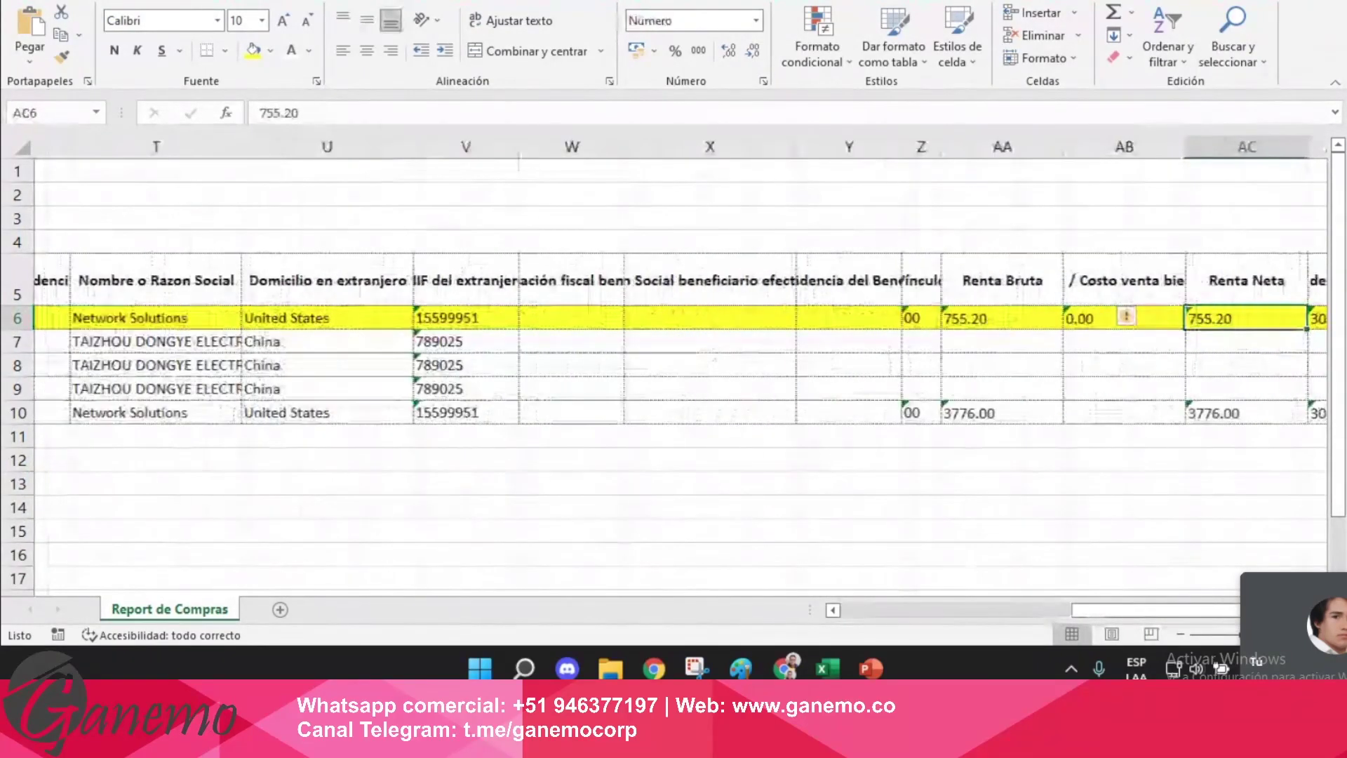
{"action": "key", "text": "Right"}
{"action": "key", "text": "Right"}
{"action": "key", "text": "Right"}
{"action": "key", "text": "Right"}
{"action": "key", "text": "Right"}
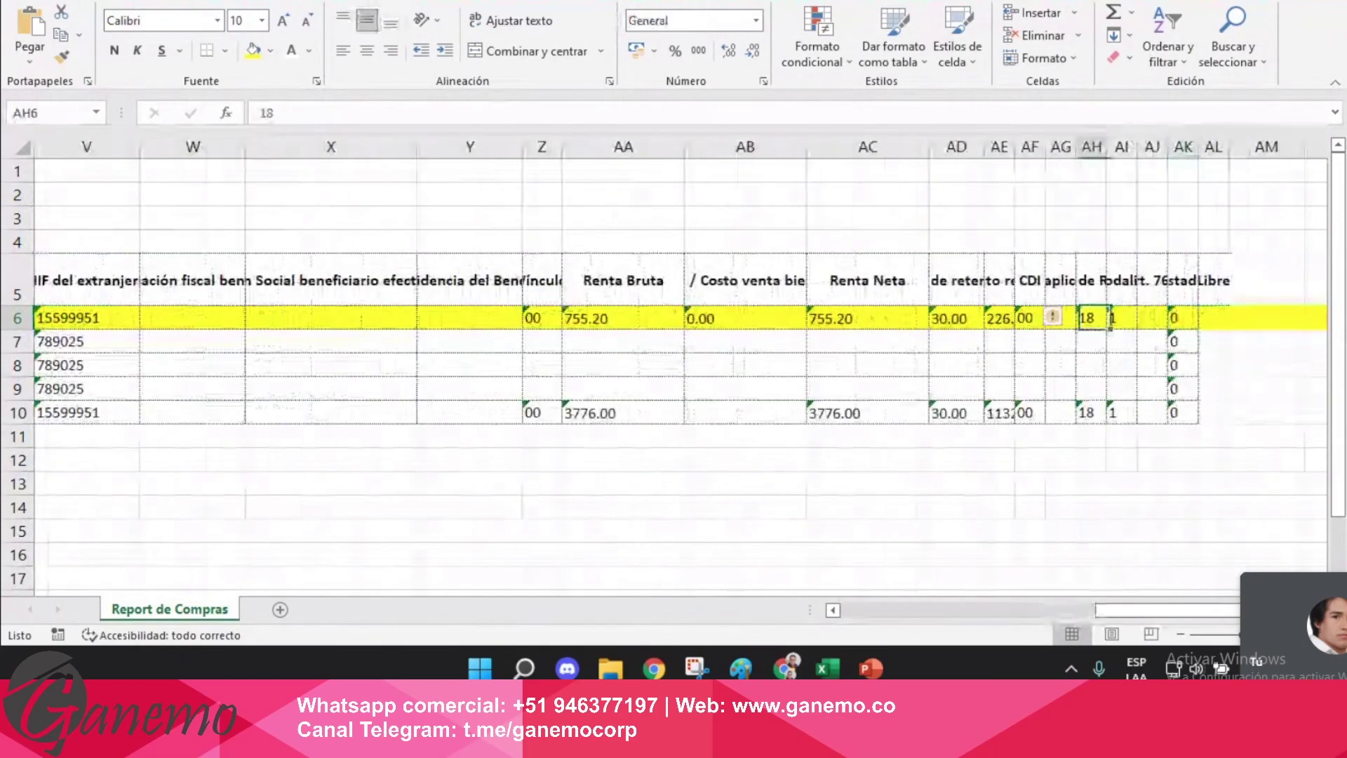
{"action": "key", "text": "Left"}
{"action": "key", "text": "Left"}
{"action": "key", "text": "Left"}
{"action": "key", "text": "Left"}
{"action": "key", "text": "Left"}
{"action": "key", "text": "Left"}
{"action": "key", "text": "Left"}
{"action": "key", "text": "Left"}
{"action": "key", "text": "Left"}
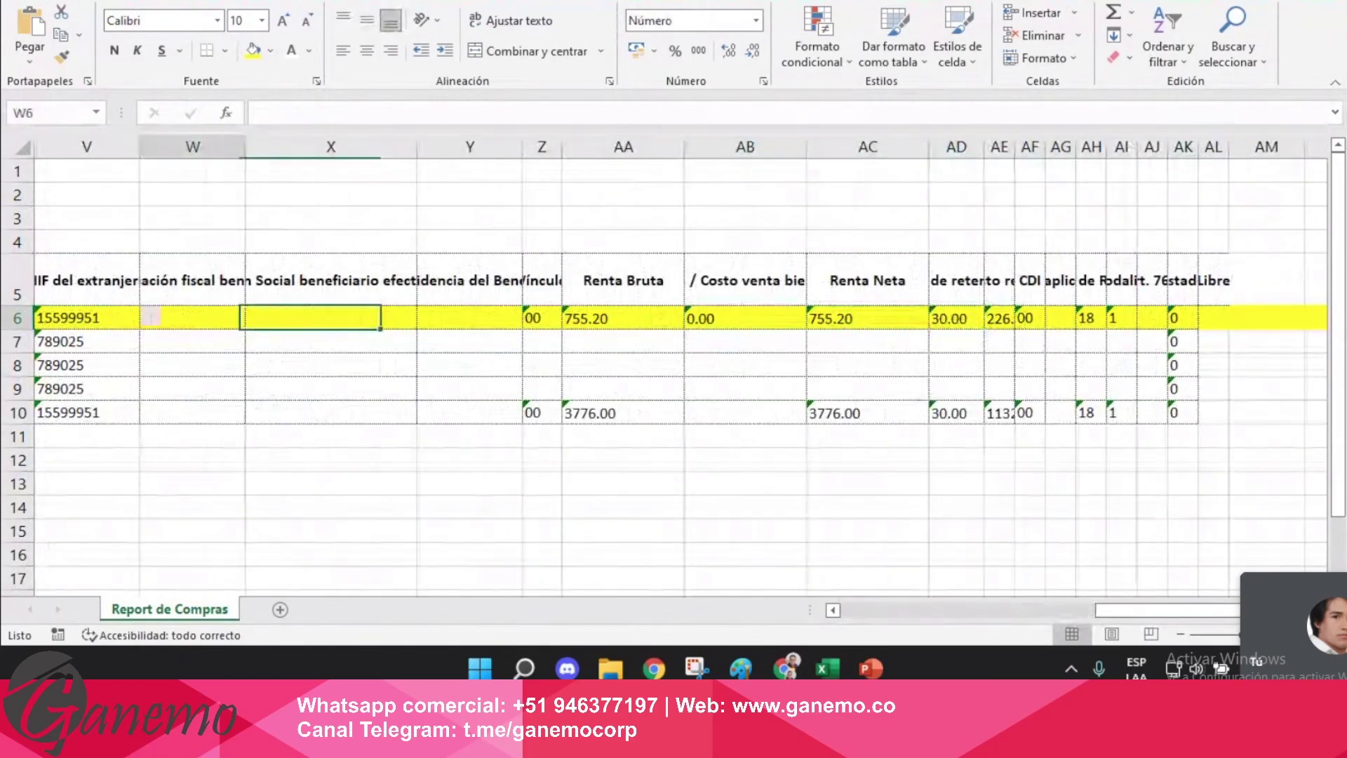
{"action": "key", "text": "Left"}
{"action": "key", "text": "Left"}
{"action": "key", "text": "Left"}
{"action": "key", "text": "Right"}
{"action": "key", "text": "Right"}
{"action": "key", "text": "Right"}
{"action": "key", "text": "Right"}
{"action": "key", "text": "Right"}
{"action": "key", "text": "Right"}
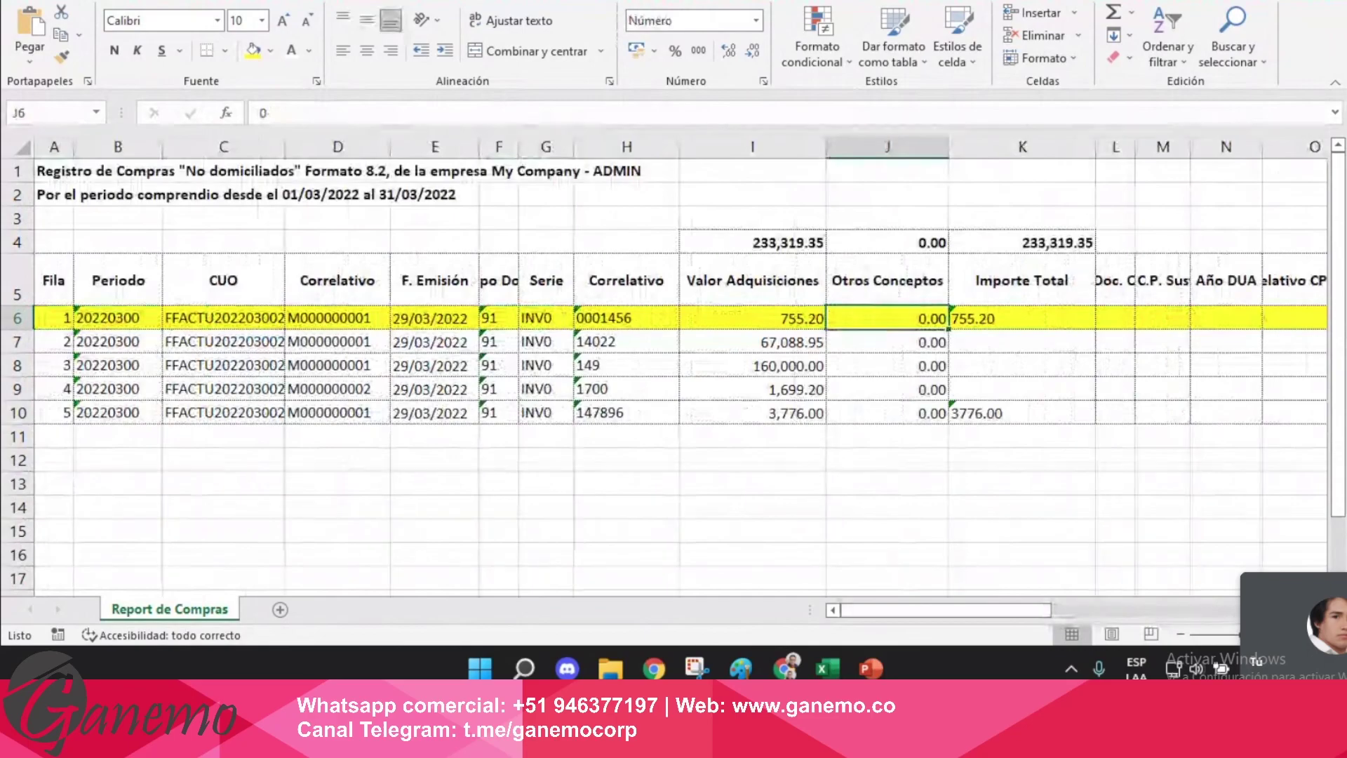
{"action": "left_click_drag", "start_coordinate": [872, 609], "coordinate": [1086, 570]}
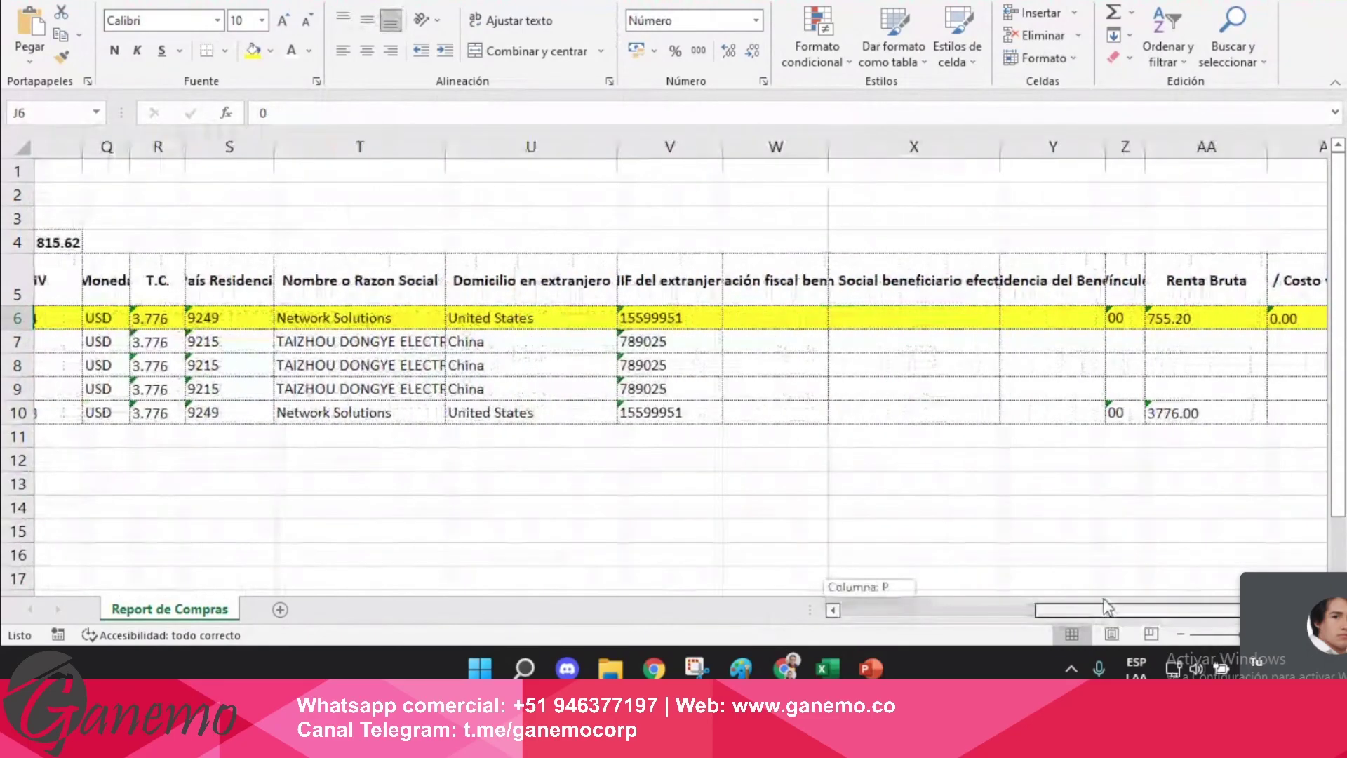
{"action": "key", "text": "alt+Tab"}
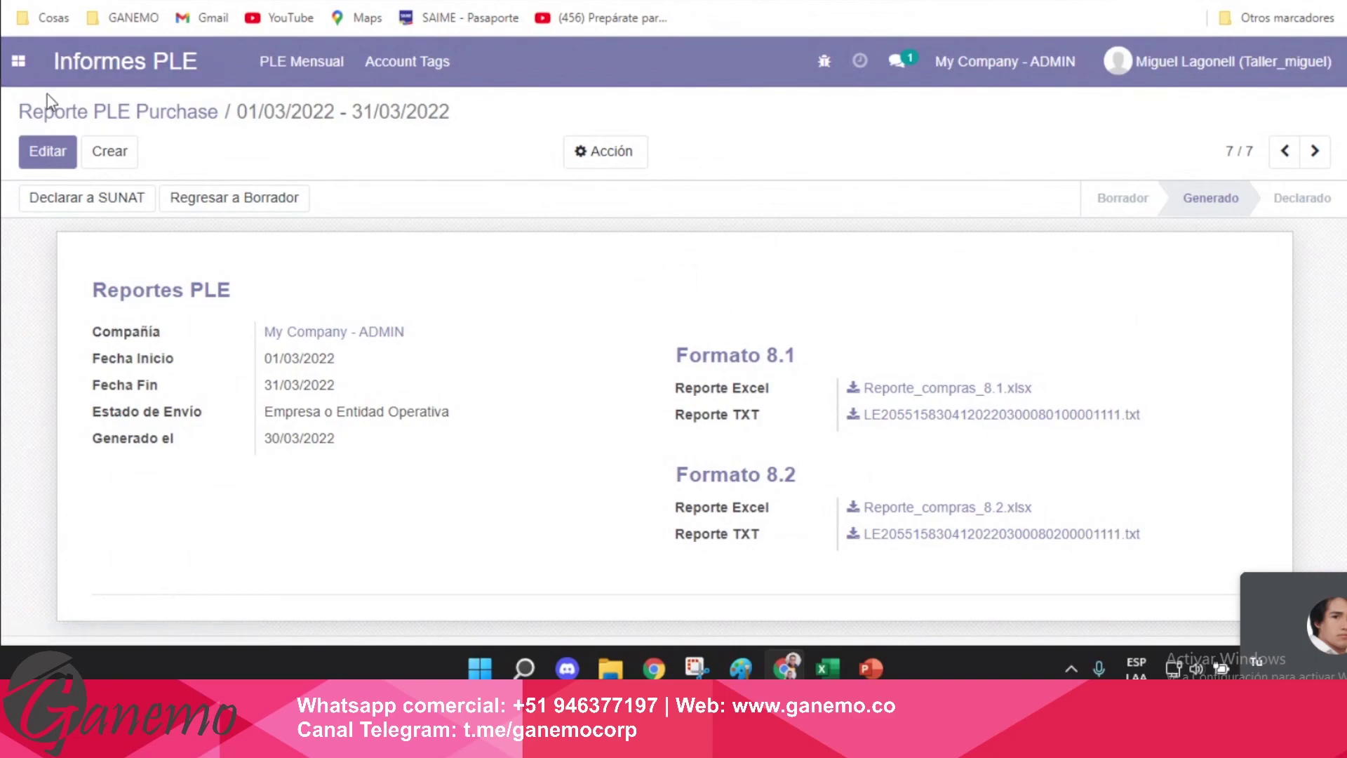
{"action": "left_click", "coordinate": [18, 61]}
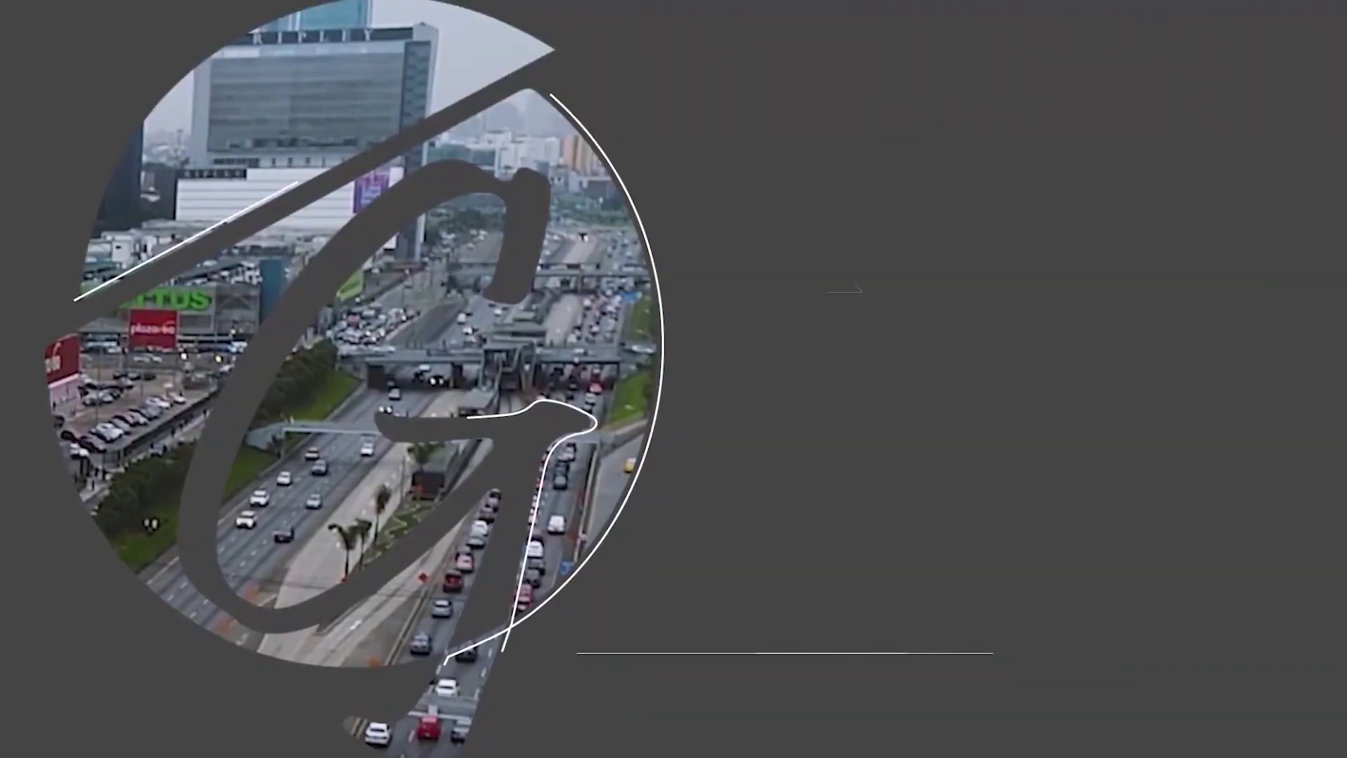